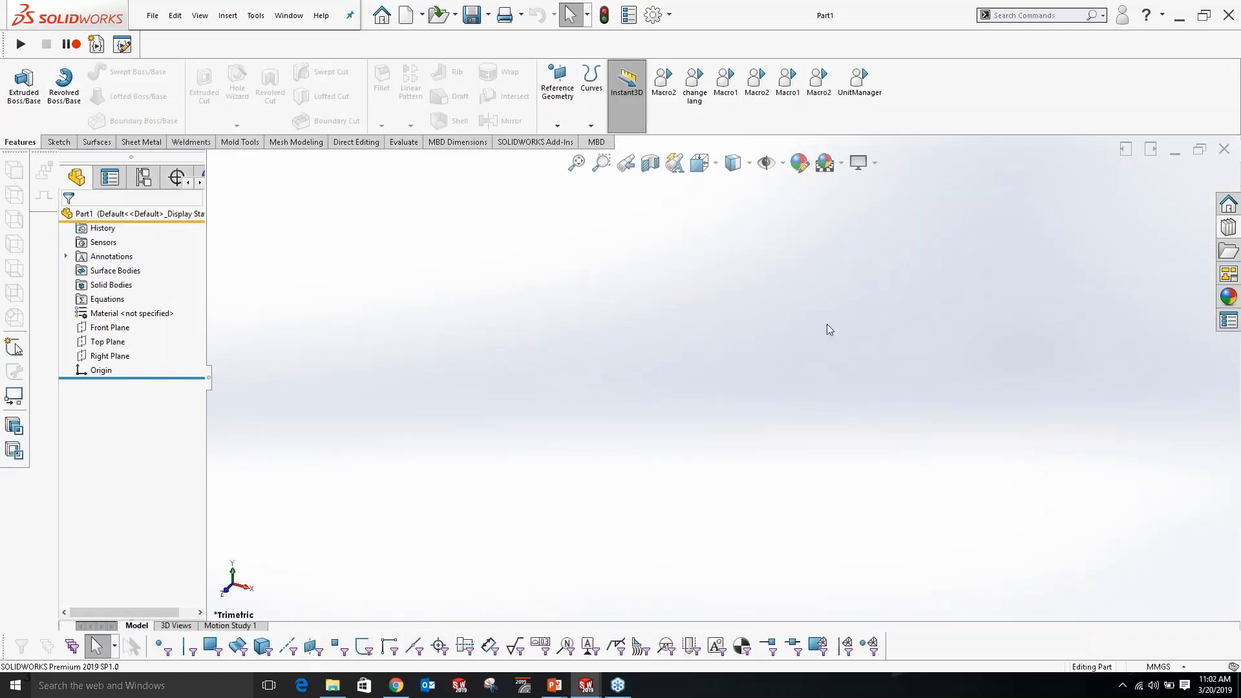
Show the Front, Top and Right planes in the graphics area.
click(119, 327)
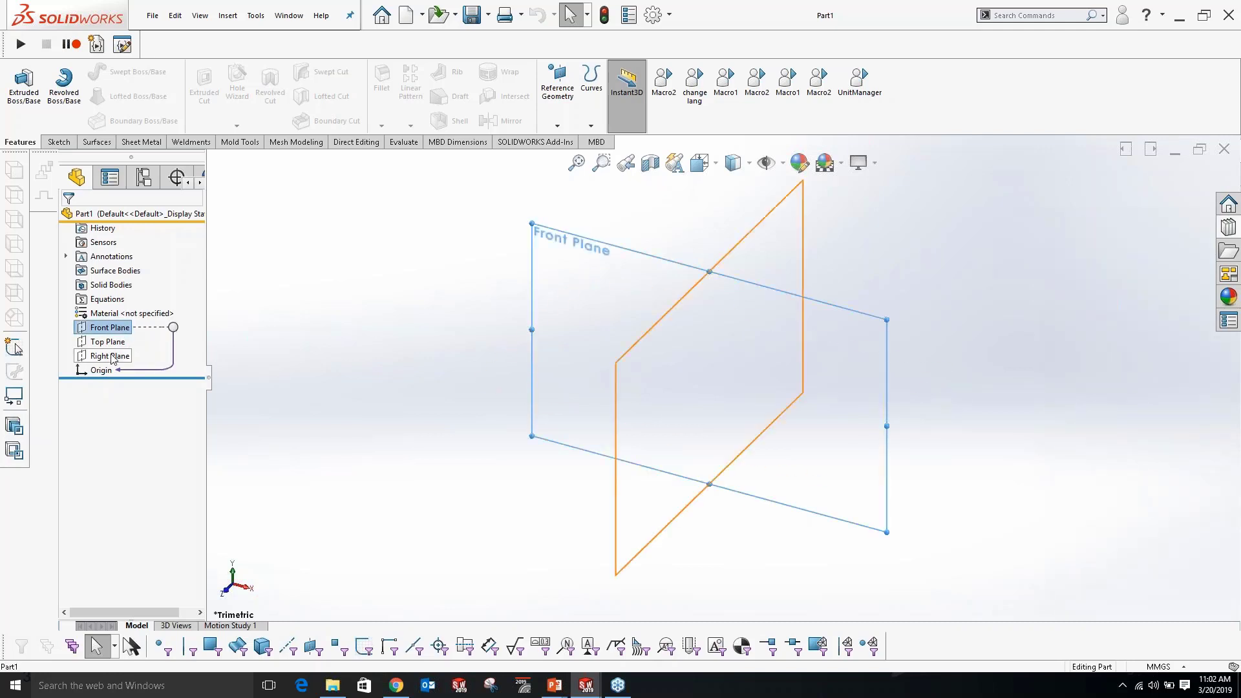
shift+click(112, 356)
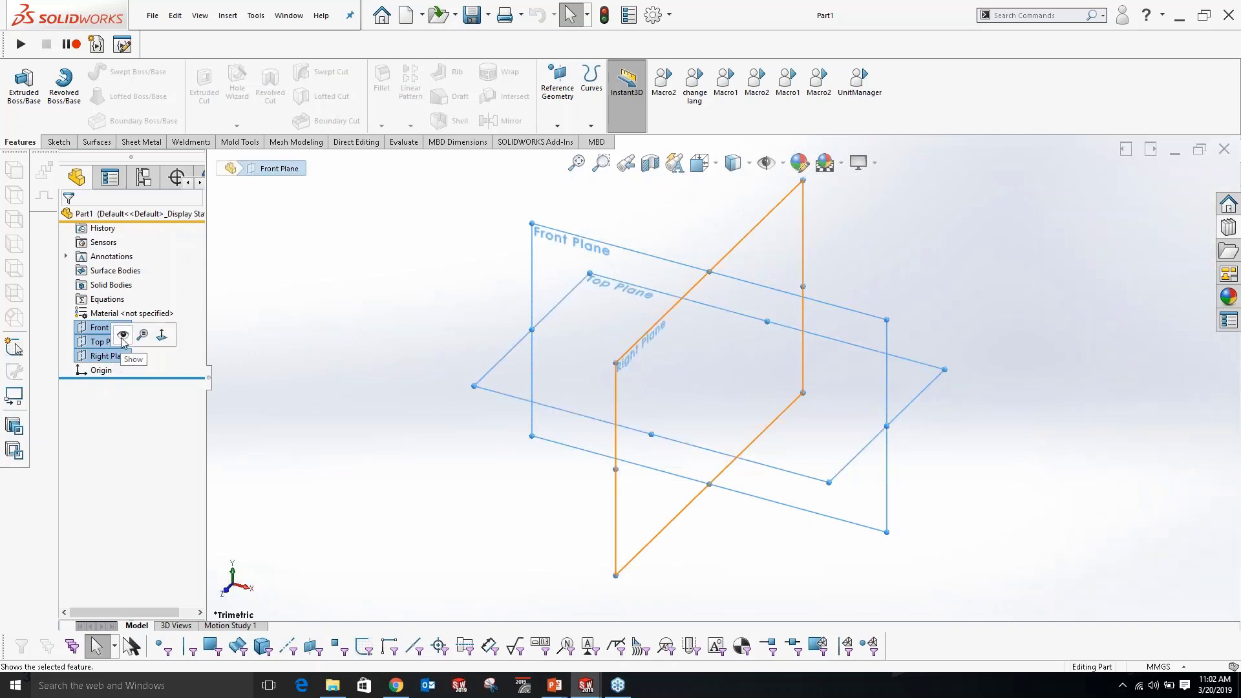
click(121, 335)
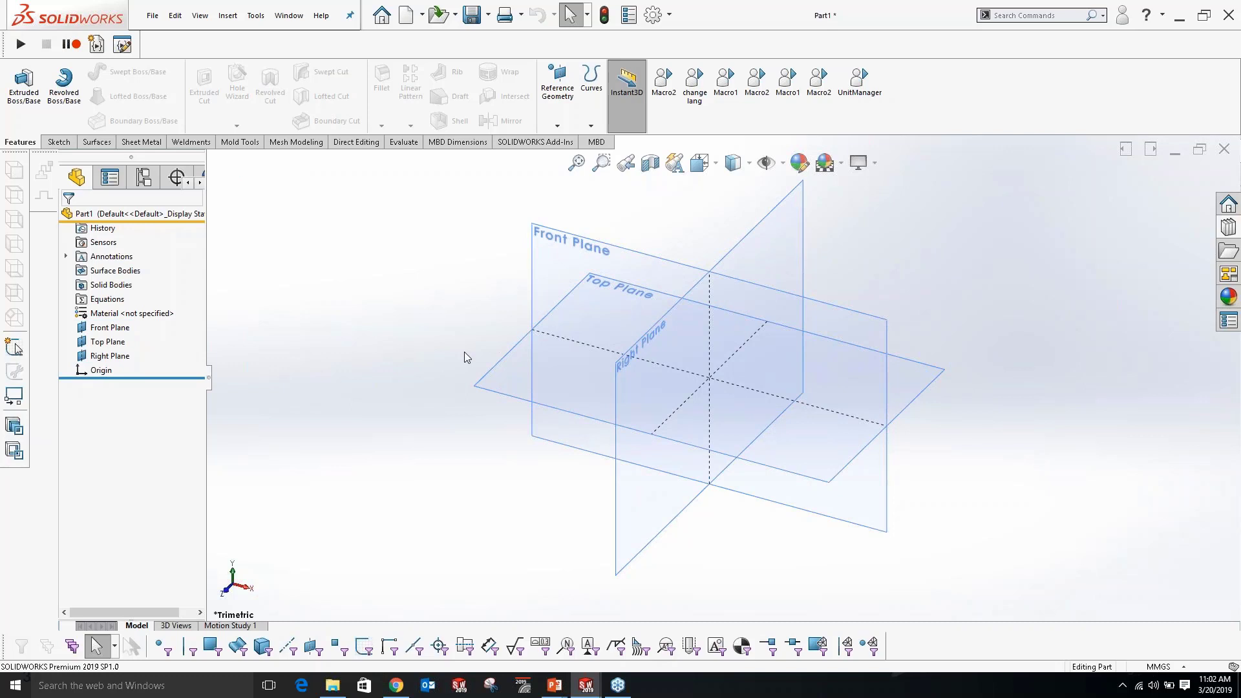
Start a sketch on the Top Plane and draw a 150 mm diameter circle centred on the origin.
click(504, 371)
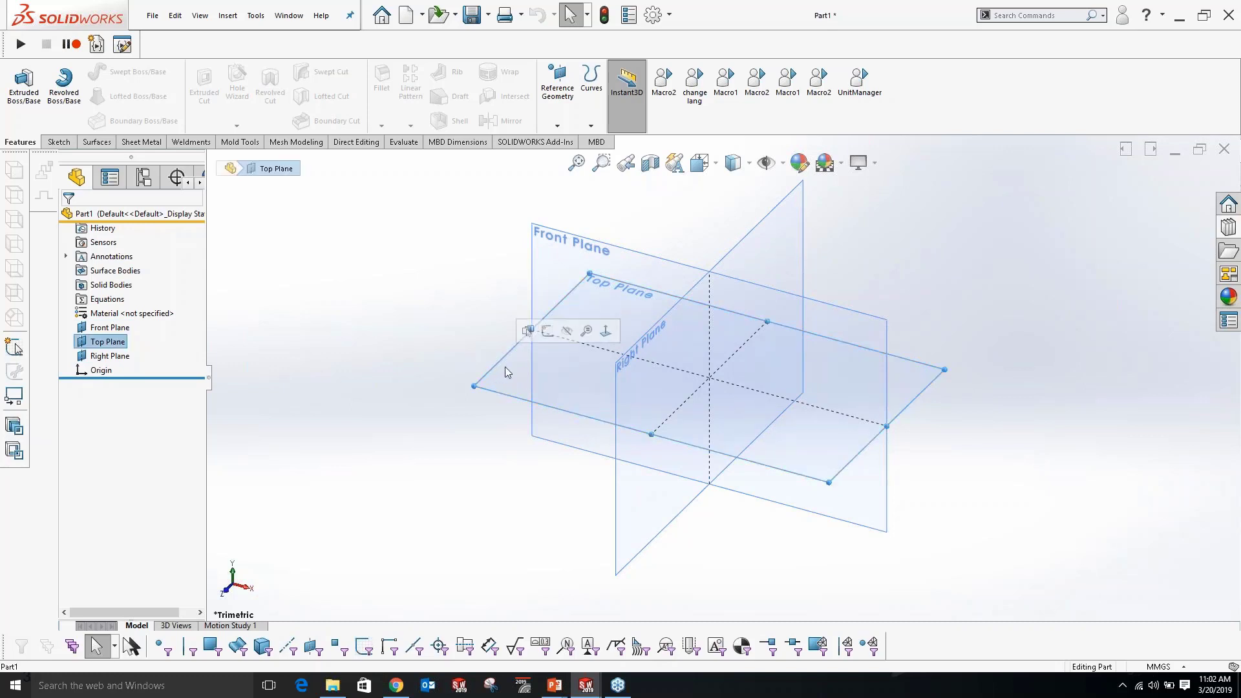
click(548, 331)
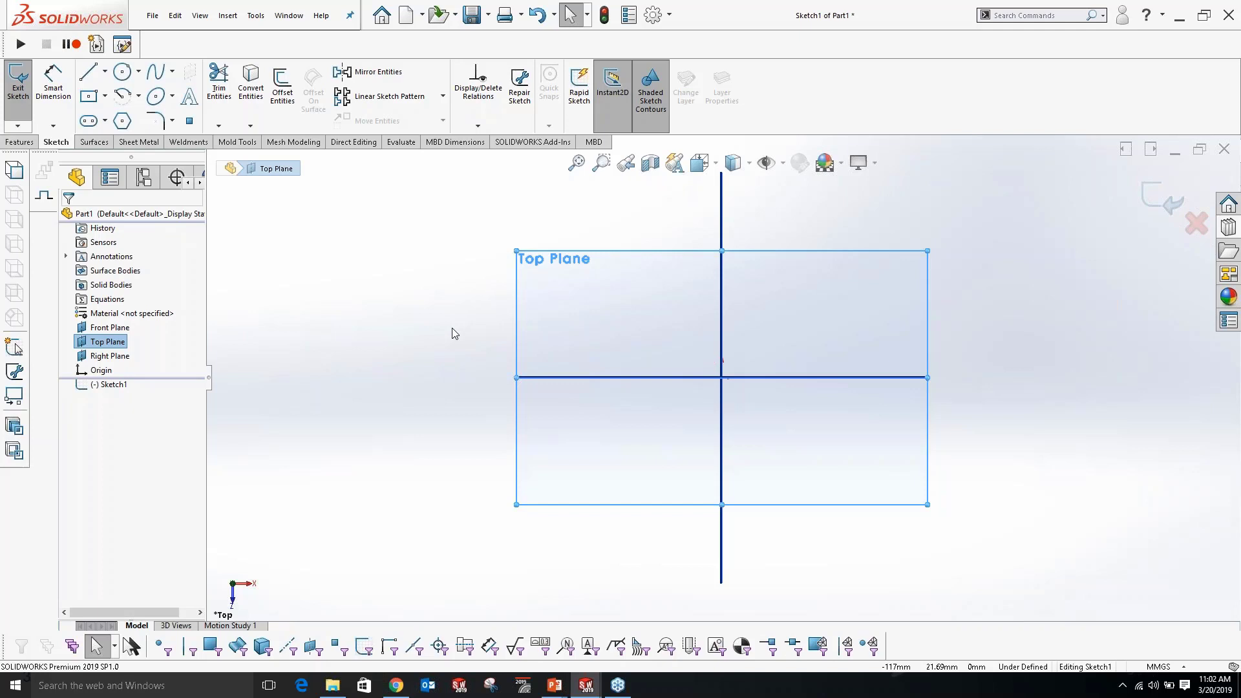
key(s)
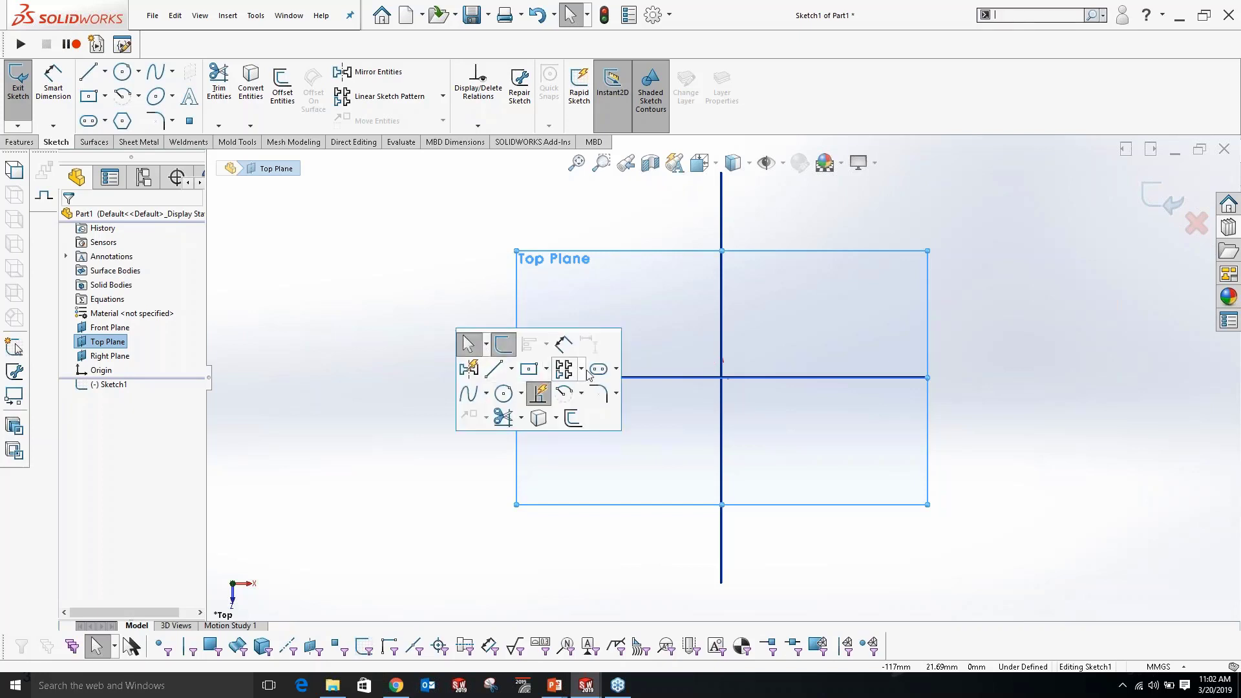
click(503, 394)
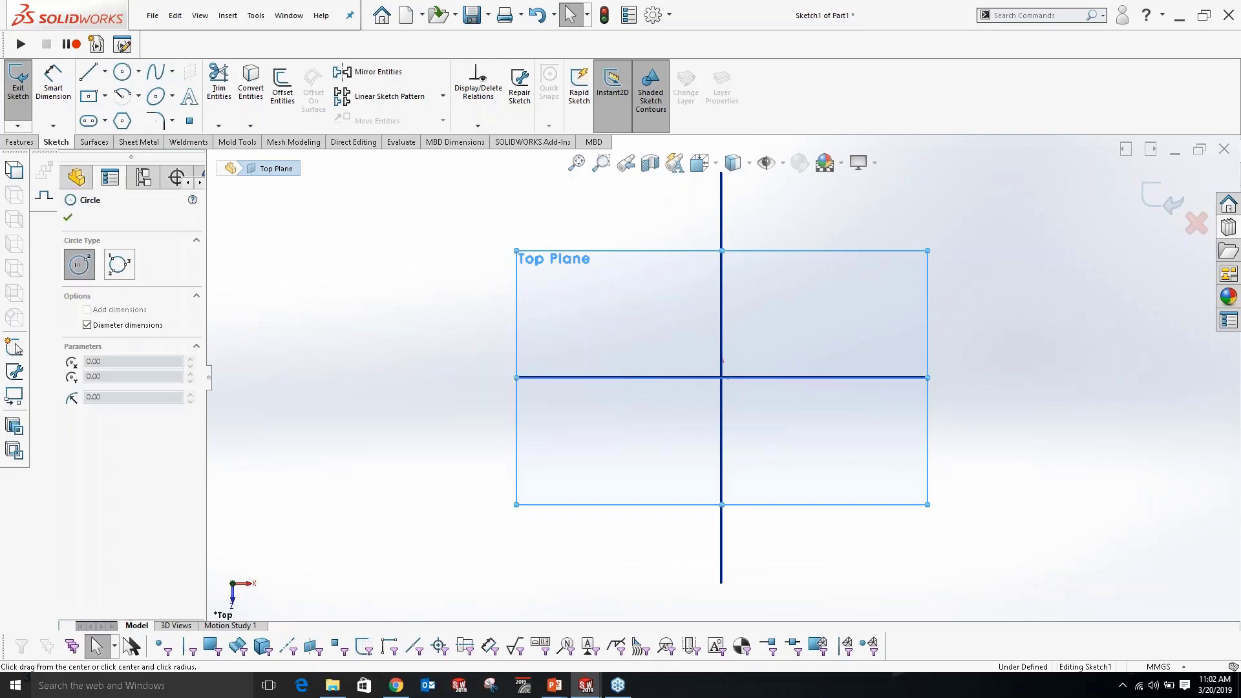
click(727, 379)
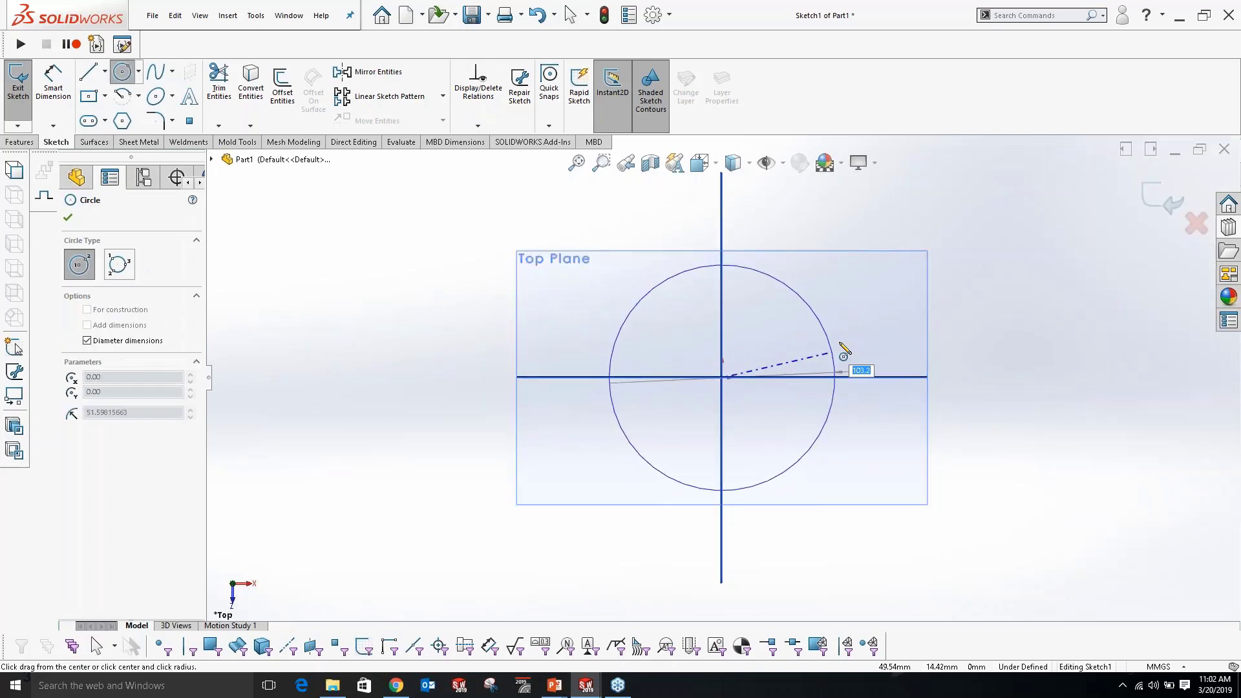
text(150)
key(Return)
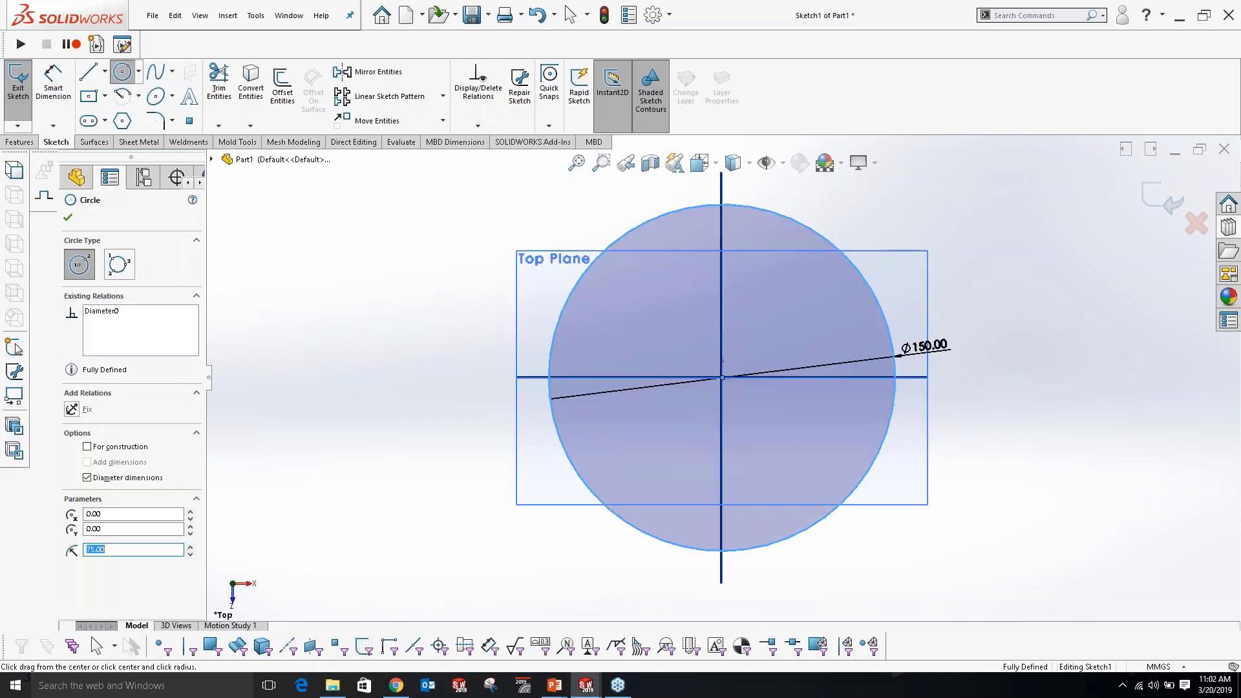
click(122, 72)
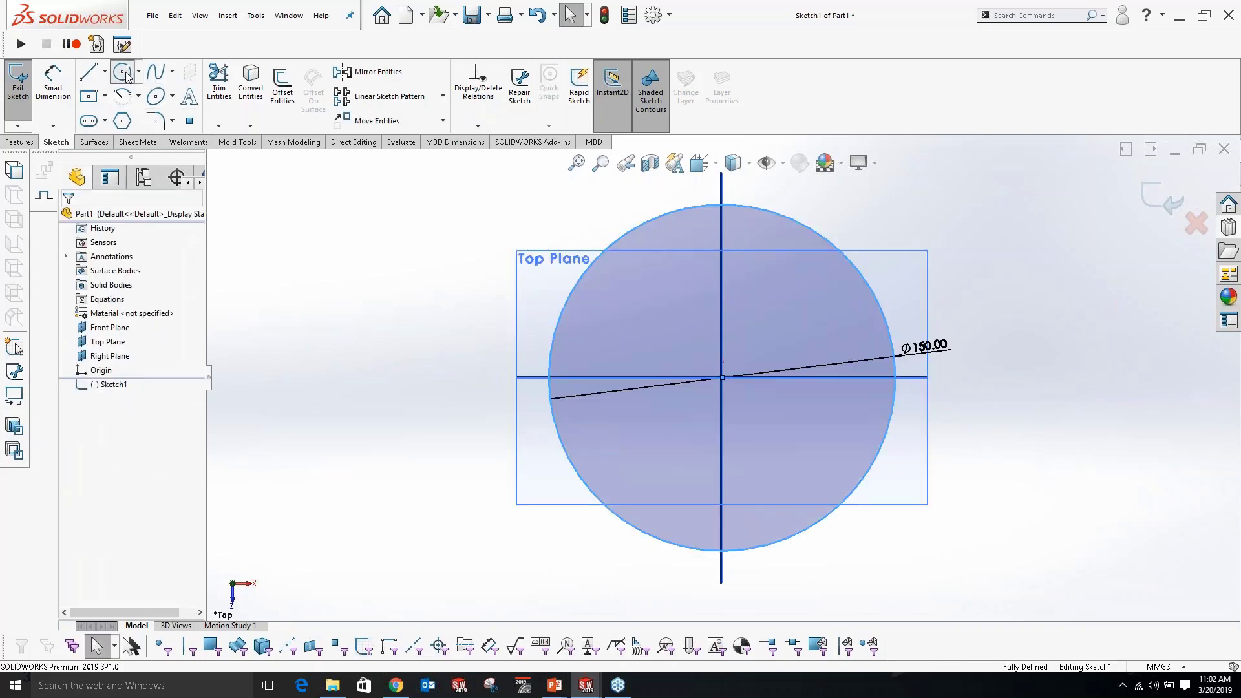
key(Escape)
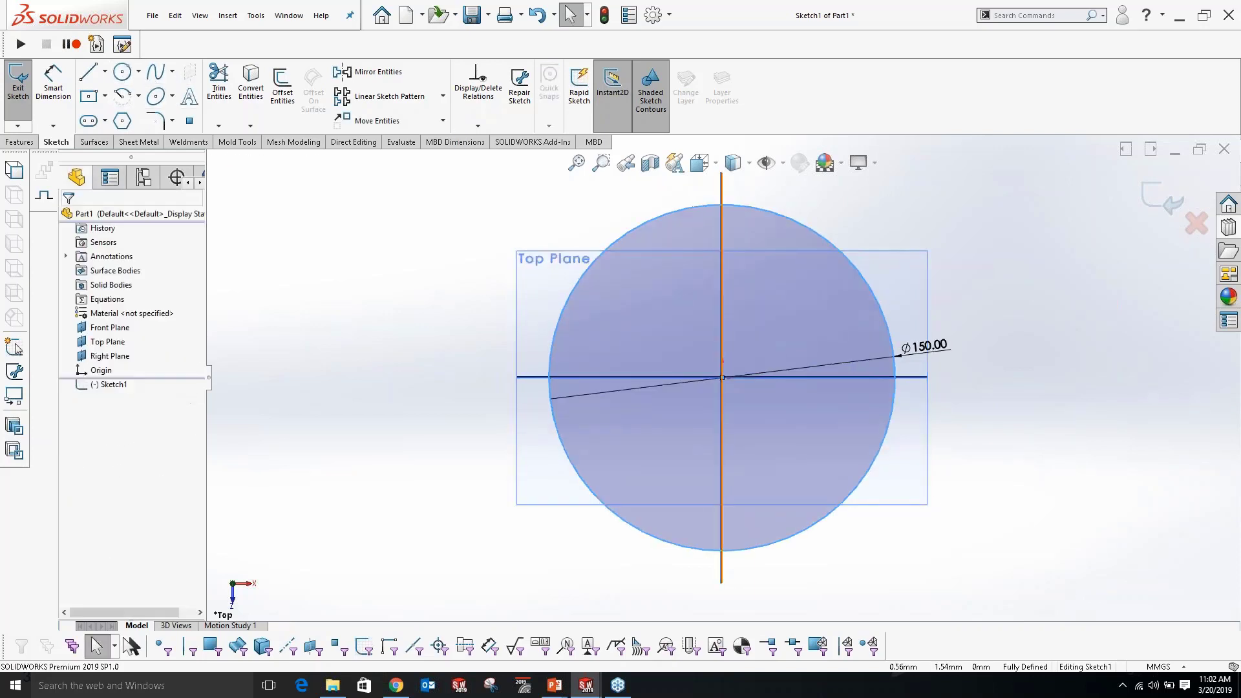
Draw a smaller concentric circle about 114 mm in diameter inside the 150 mm circle.
key(s)
click(775, 441)
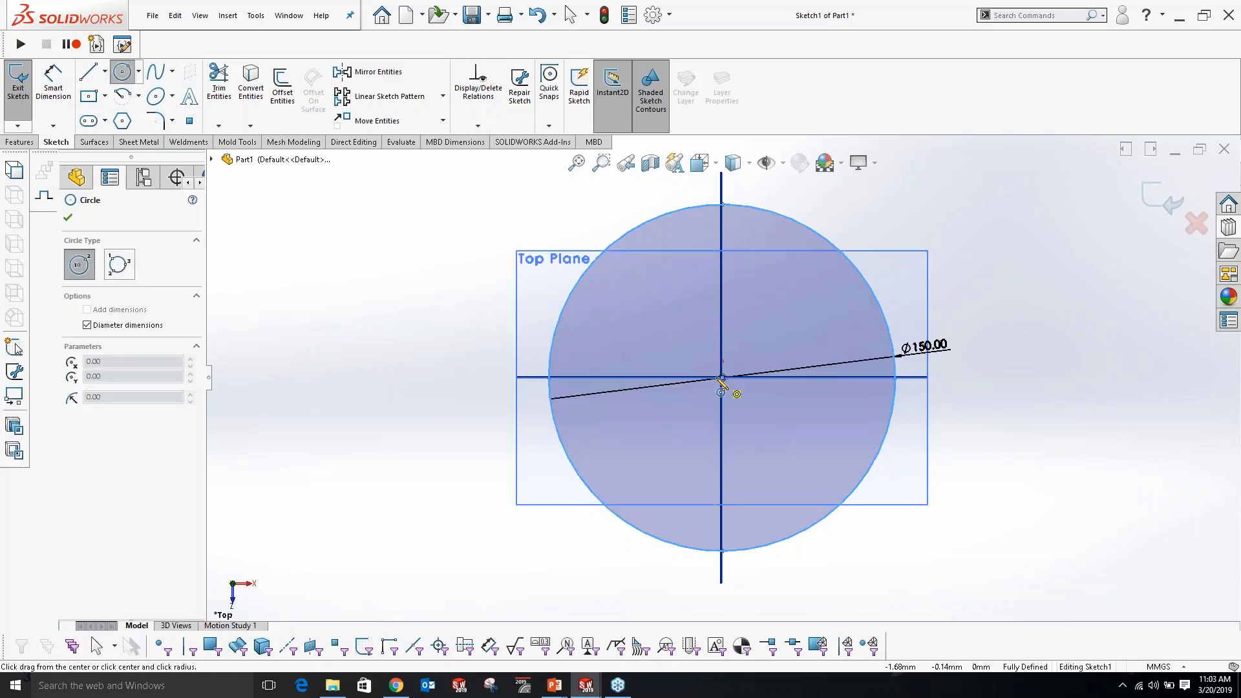
click(722, 378)
click(827, 296)
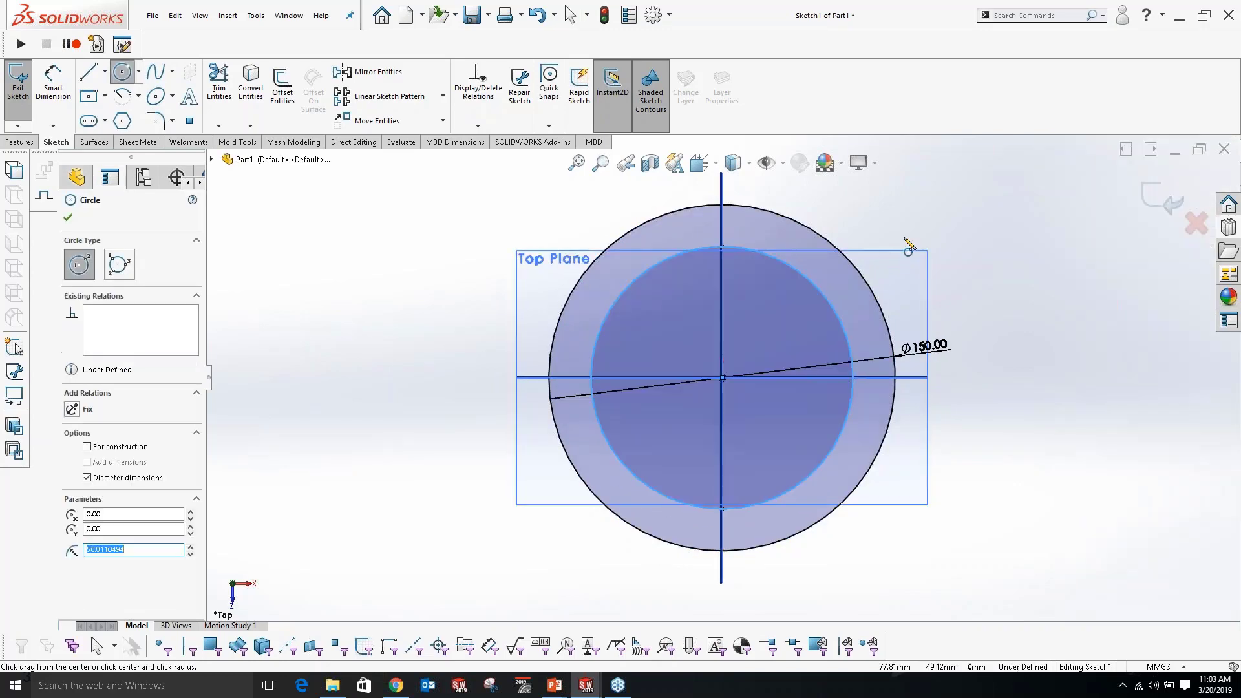
key(Escape)
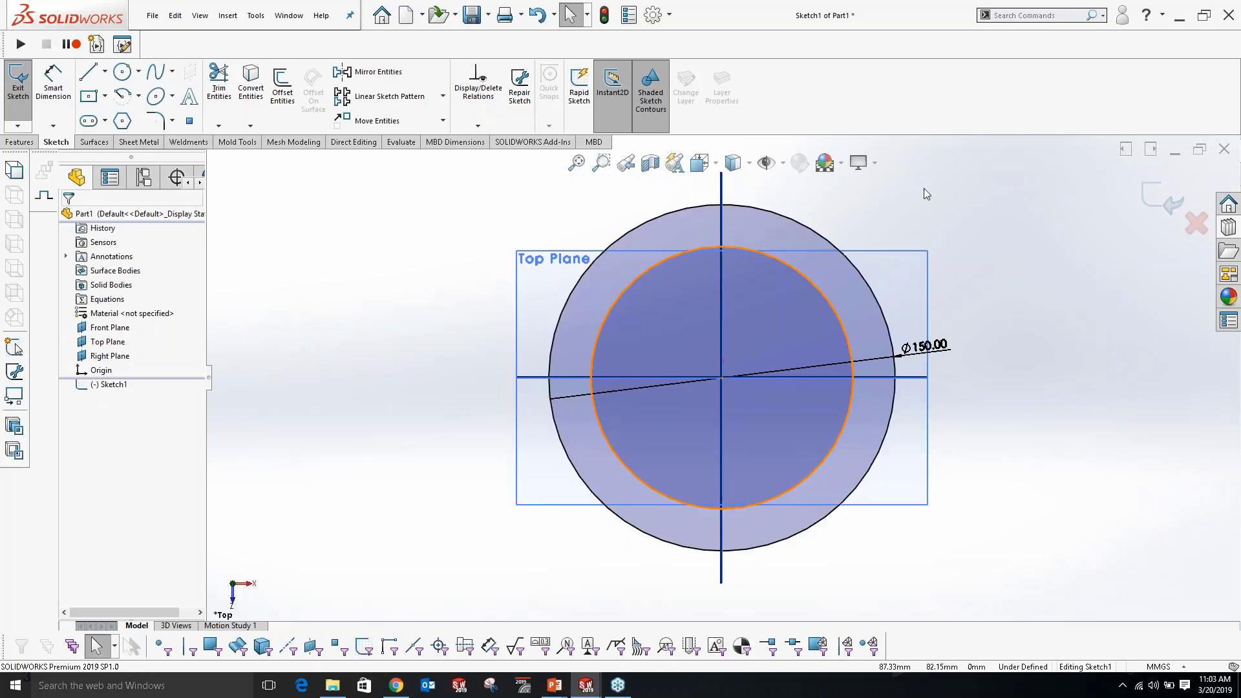
Dimension the gap between the two concentric circles as 20 mm and close the sketch.
key(s)
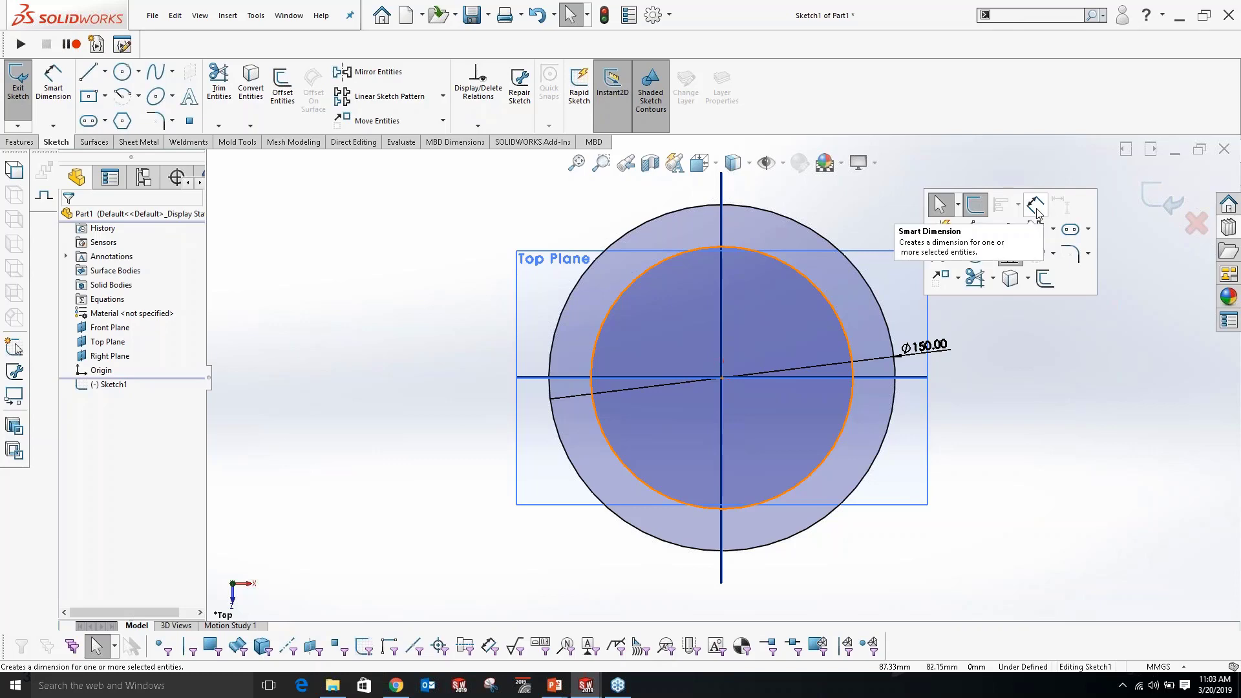
click(1036, 212)
click(836, 310)
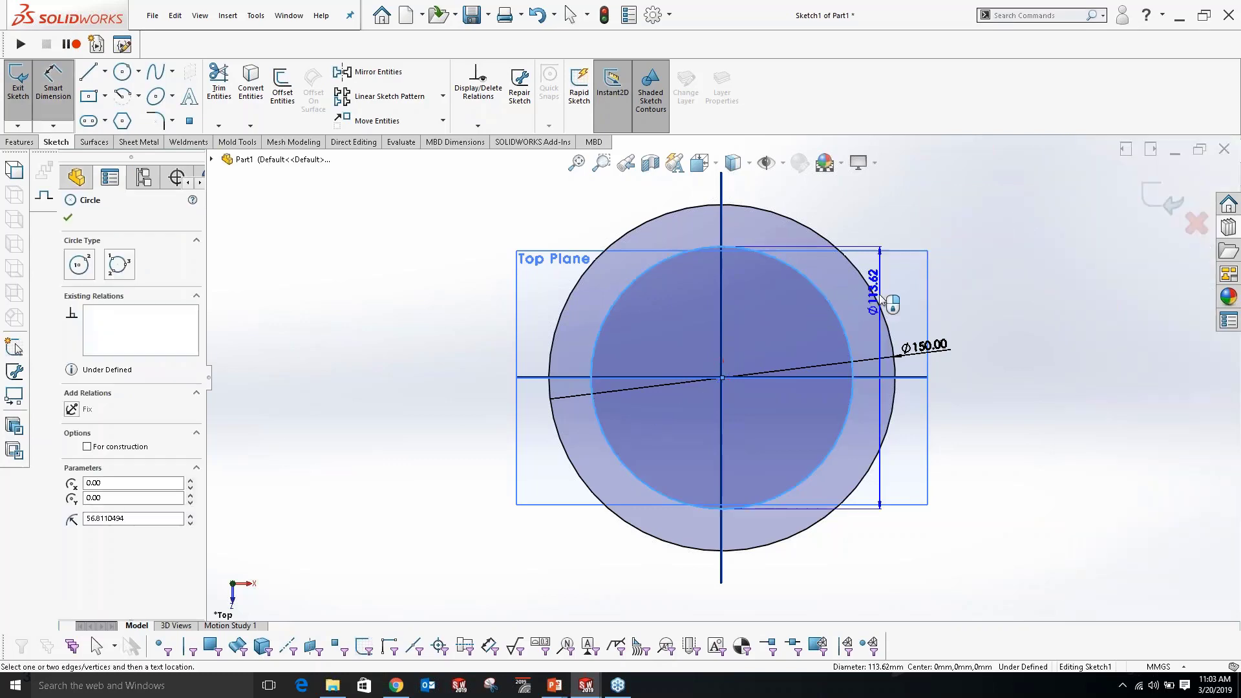
click(880, 300)
click(964, 502)
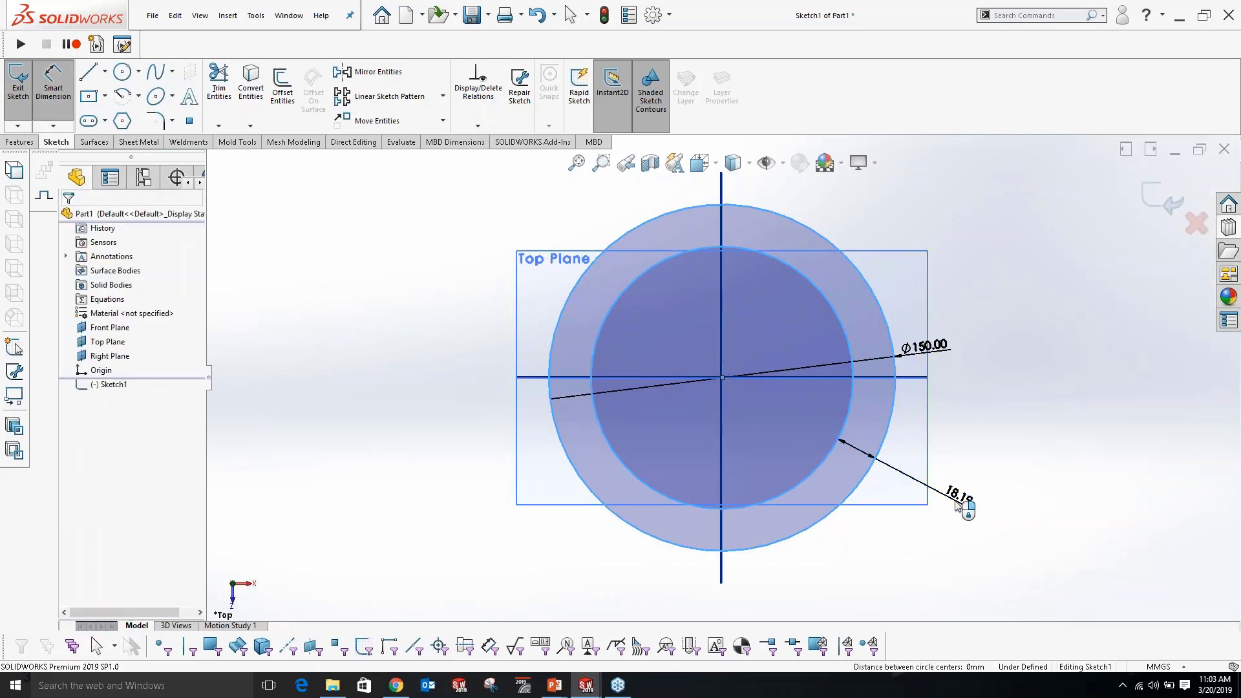
text(20)
key(Return)
key(Escape)
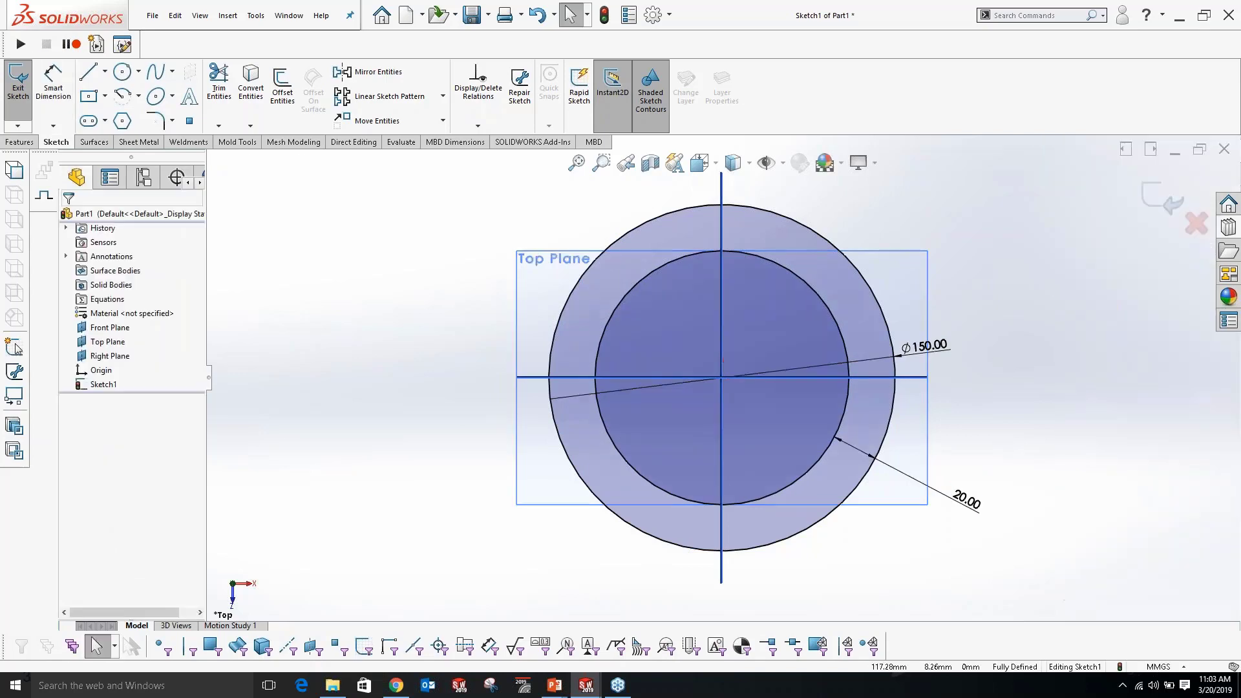
scroll(985, 331, up, 3)
scroll(984, 327, up, 1)
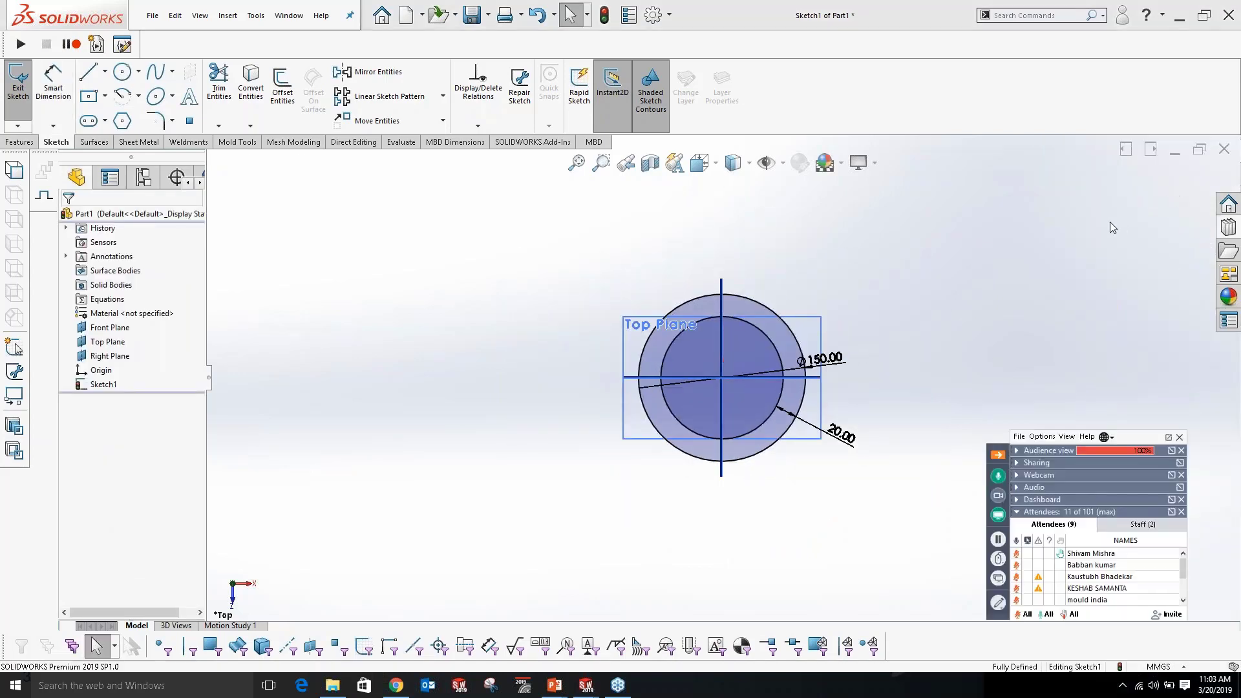
click(1160, 199)
Extrude the ring profile directly in the graphics area to 110 mm, symmetric about the Top Plane.
middle_drag(840, 378, 956, 401)
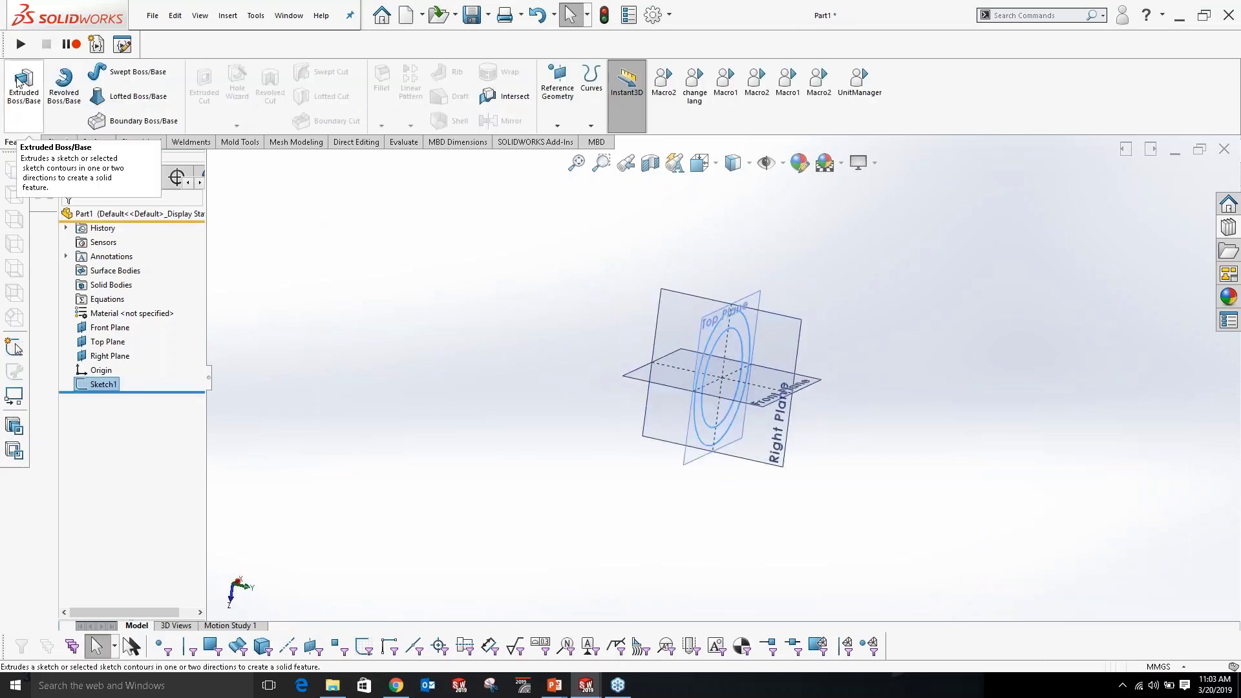
click(569, 354)
scroll(755, 331, down, 4)
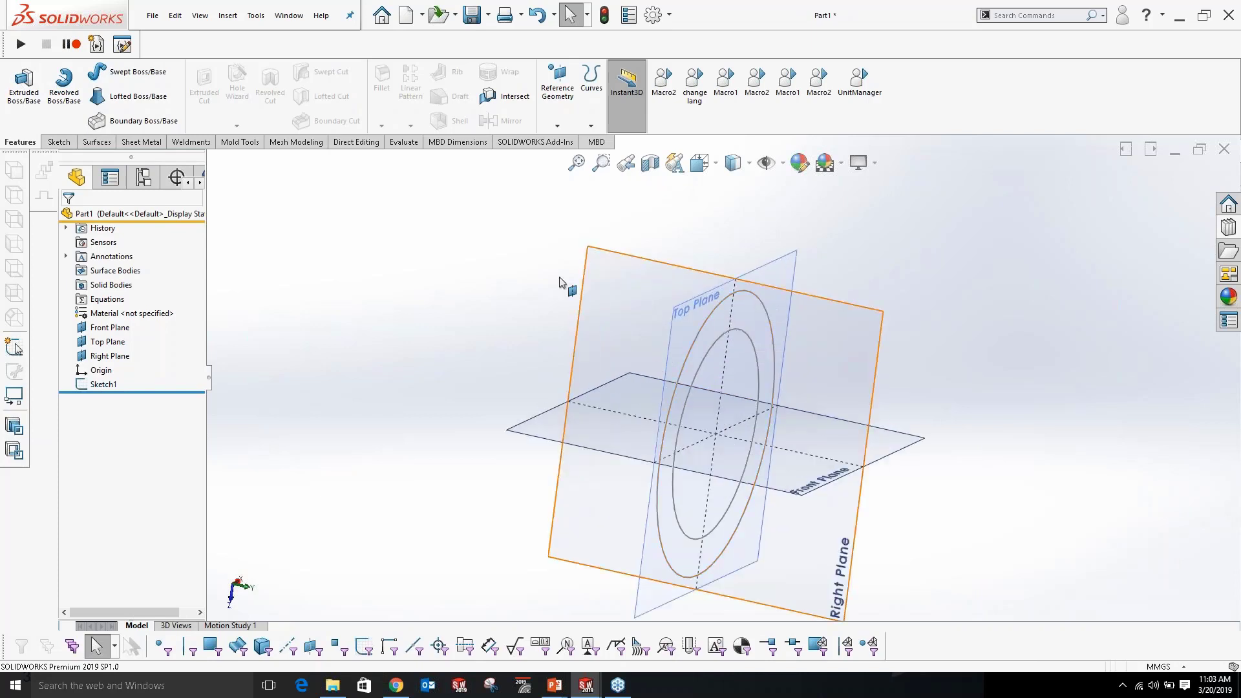
click(621, 109)
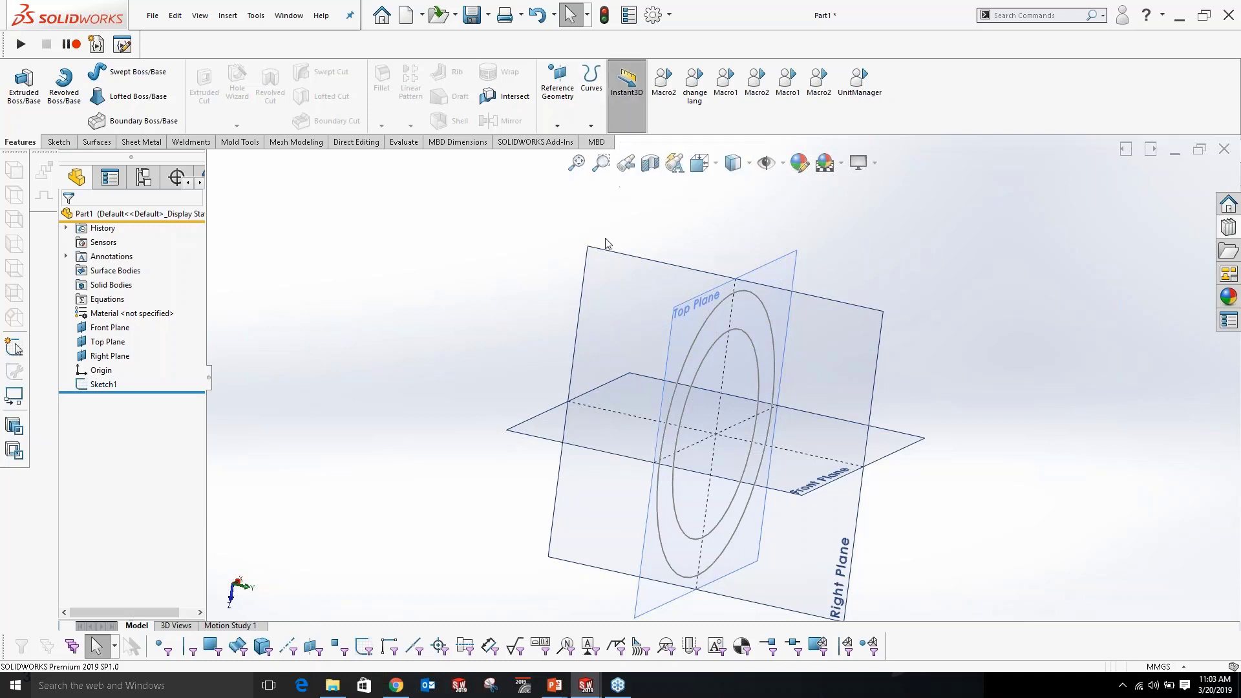
click(762, 303)
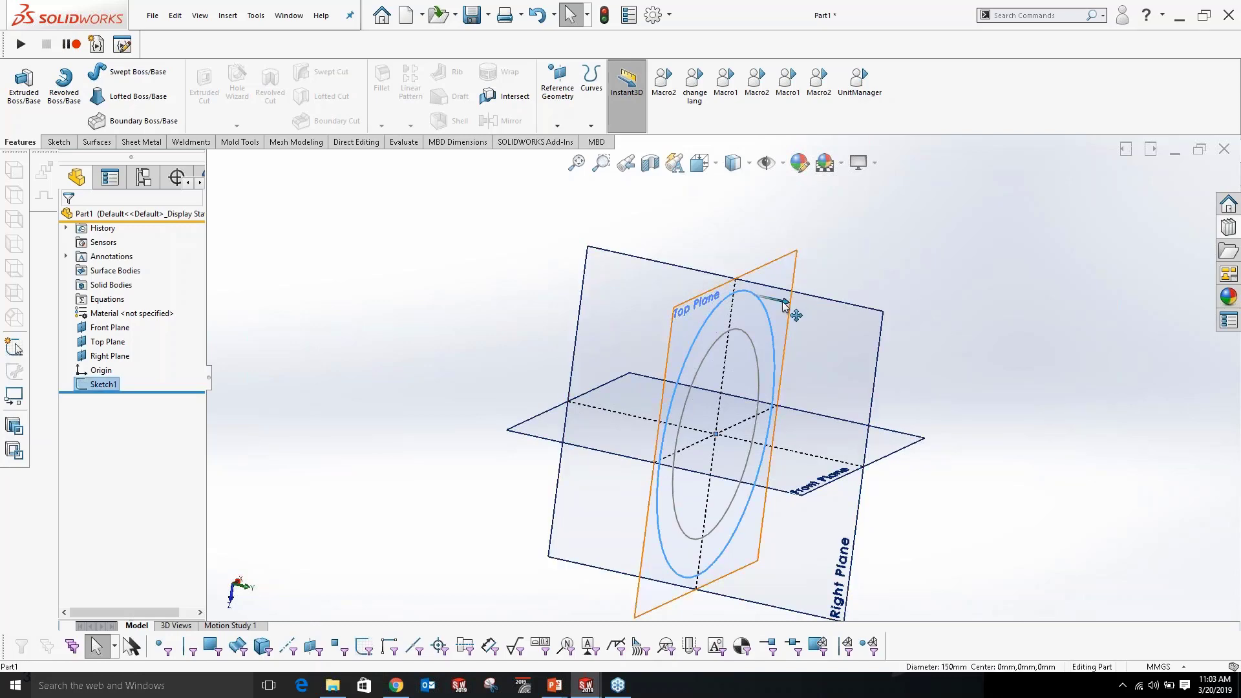
drag(784, 304, 886, 345)
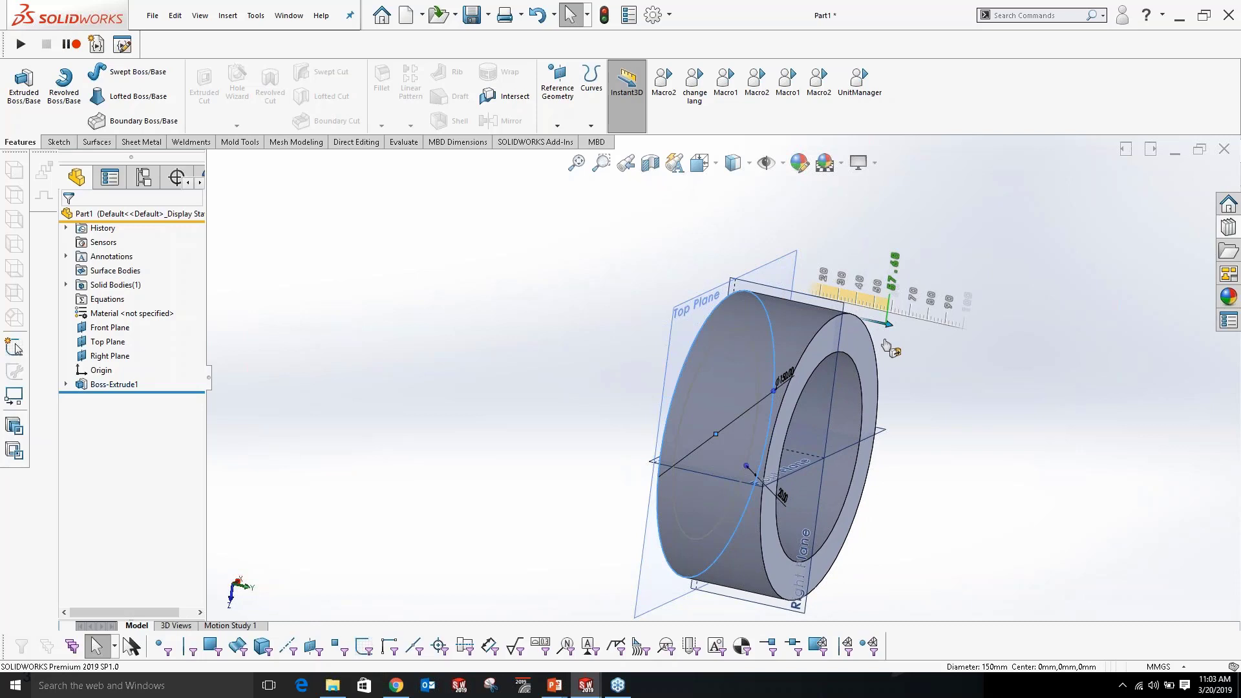
mouse_move(887, 346)
mouse_down()
mouse_move(905, 349)
mouse_move(869, 334)
mouse_move(914, 343)
mouse_move(884, 336)
mouse_up()
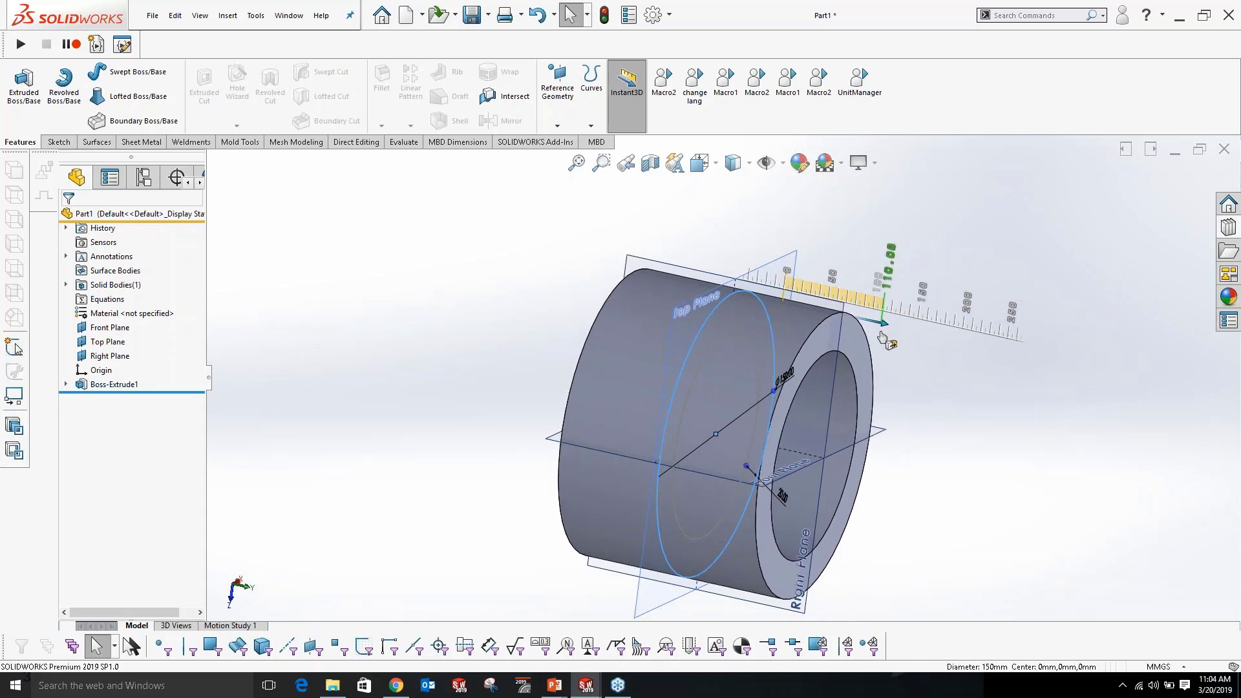
Start a sketch on the Front Plane and draw a 150 mm circle about 206 mm beside the origin, level with it.
scroll(940, 403, up, 5)
middle_drag(847, 388, 827, 456)
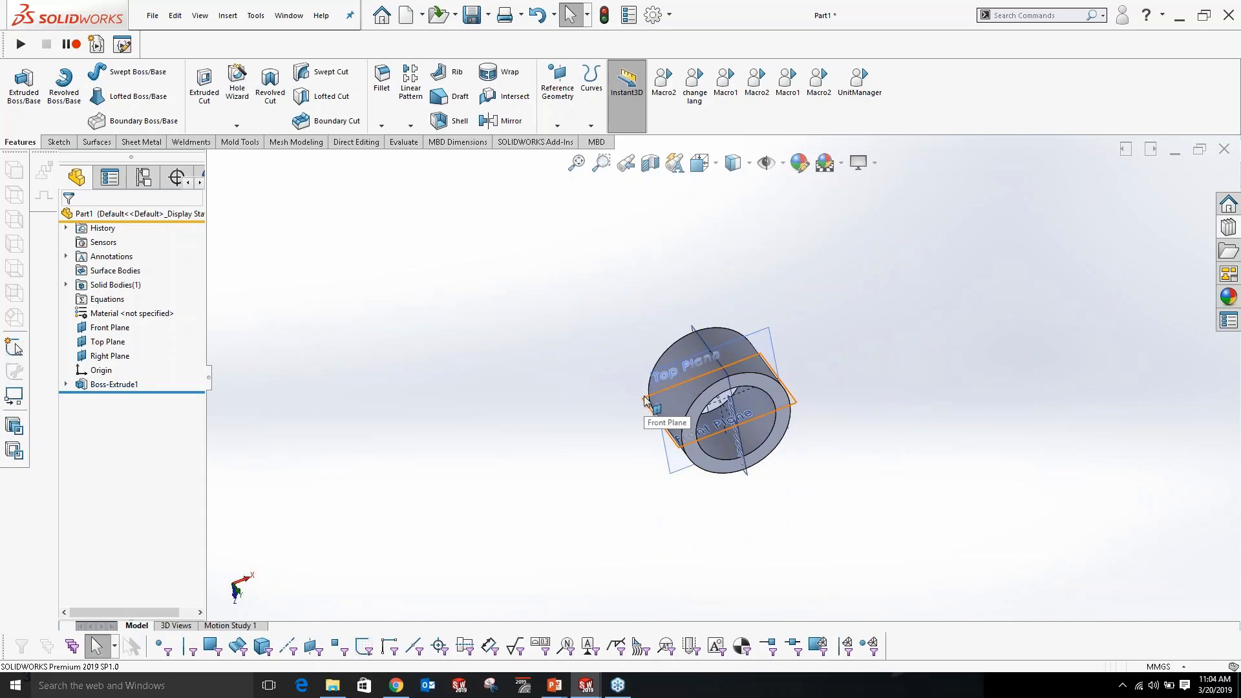
scroll(640, 406, down, 5)
click(639, 322)
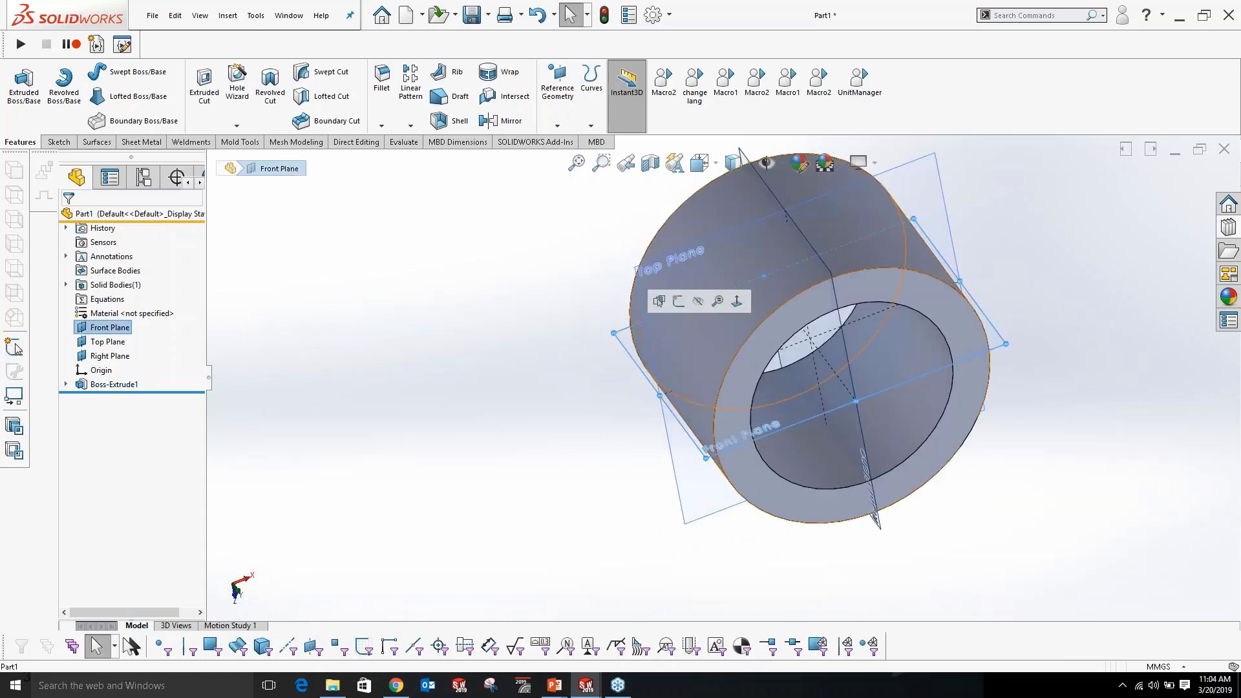
click(678, 301)
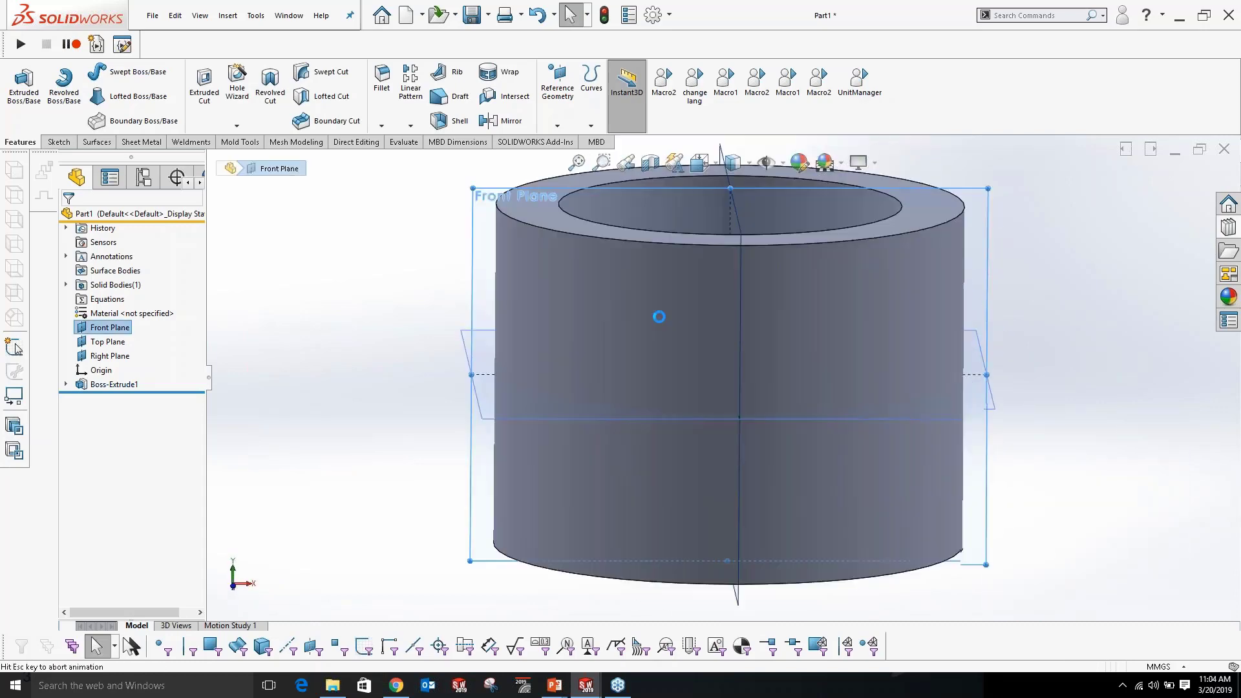
click(499, 389)
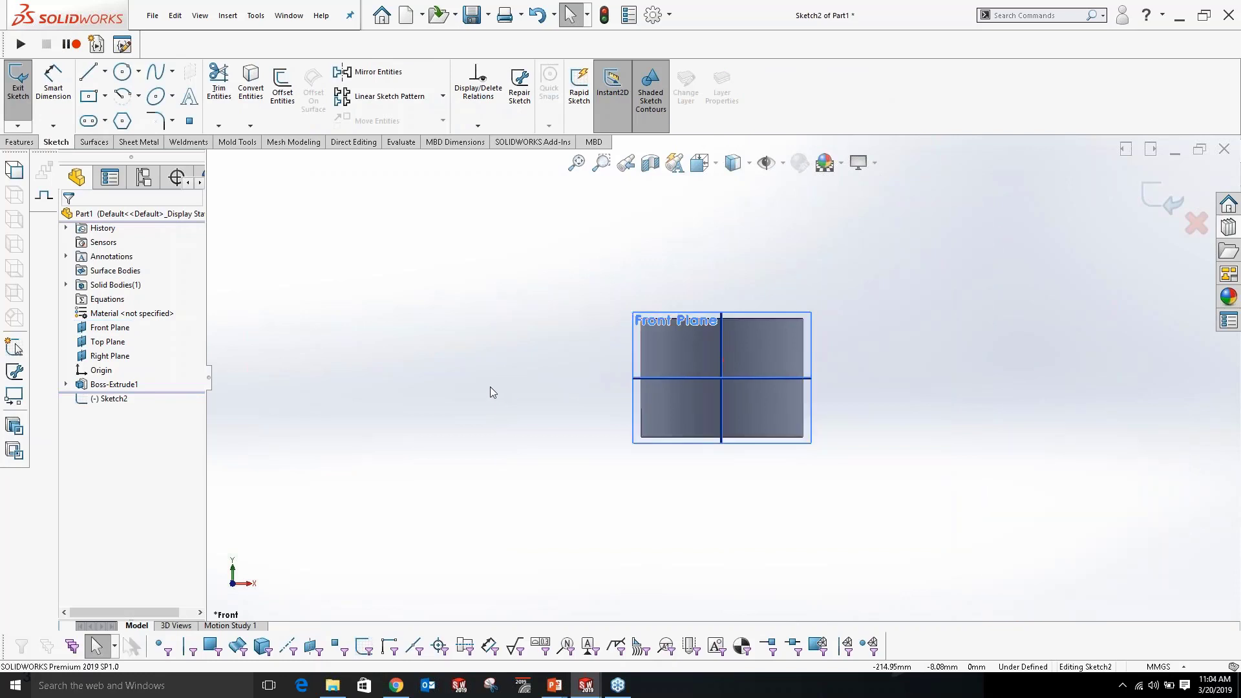
key(s)
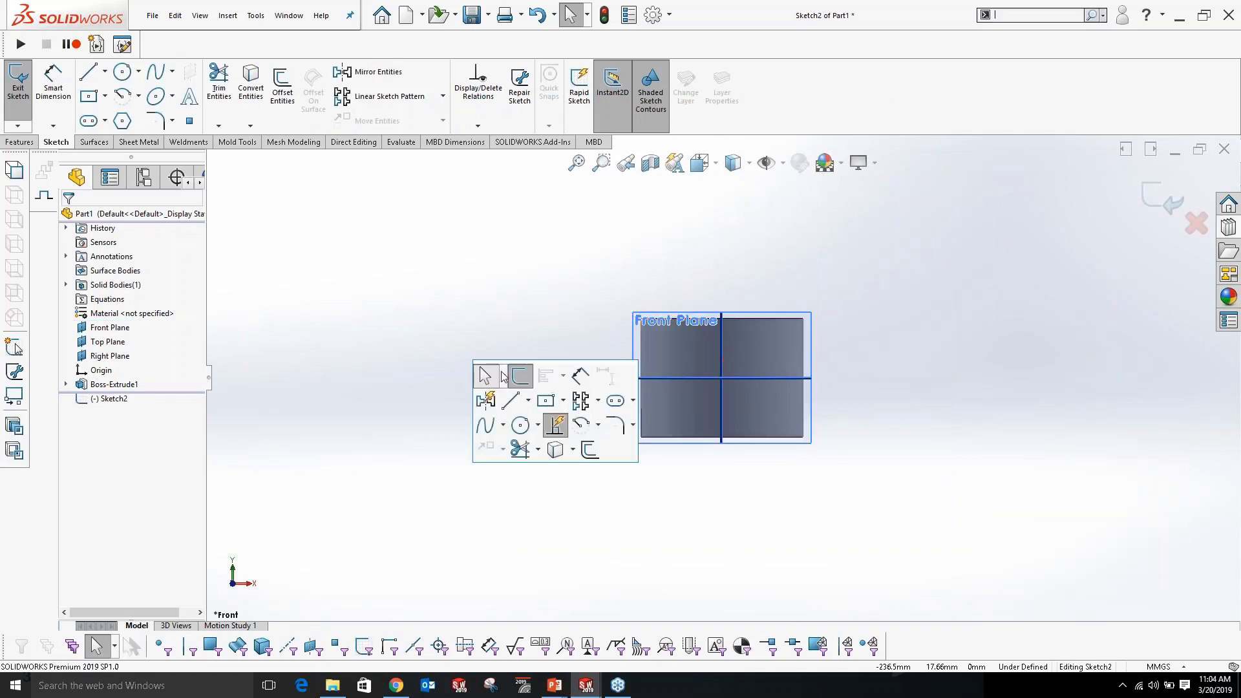
click(520, 427)
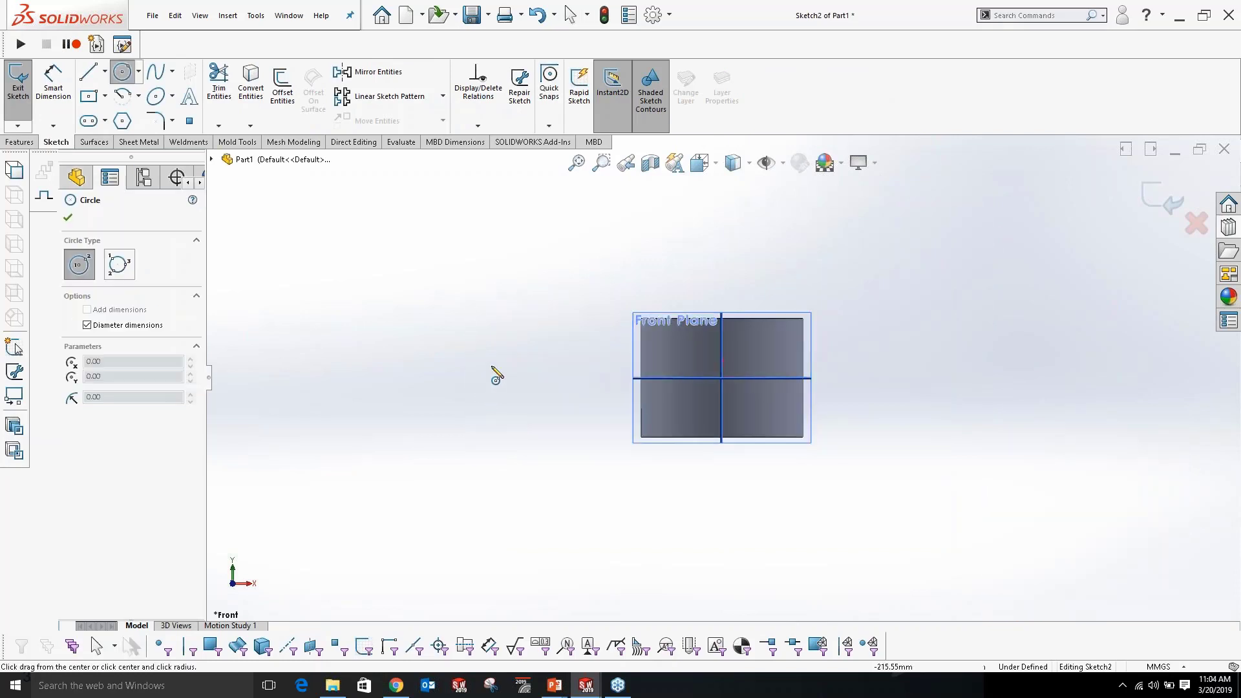
click(501, 377)
text(150)
key(Return)
Draw a smaller concentric circle about 123 mm in diameter inside the new 150 mm circle.
key(s)
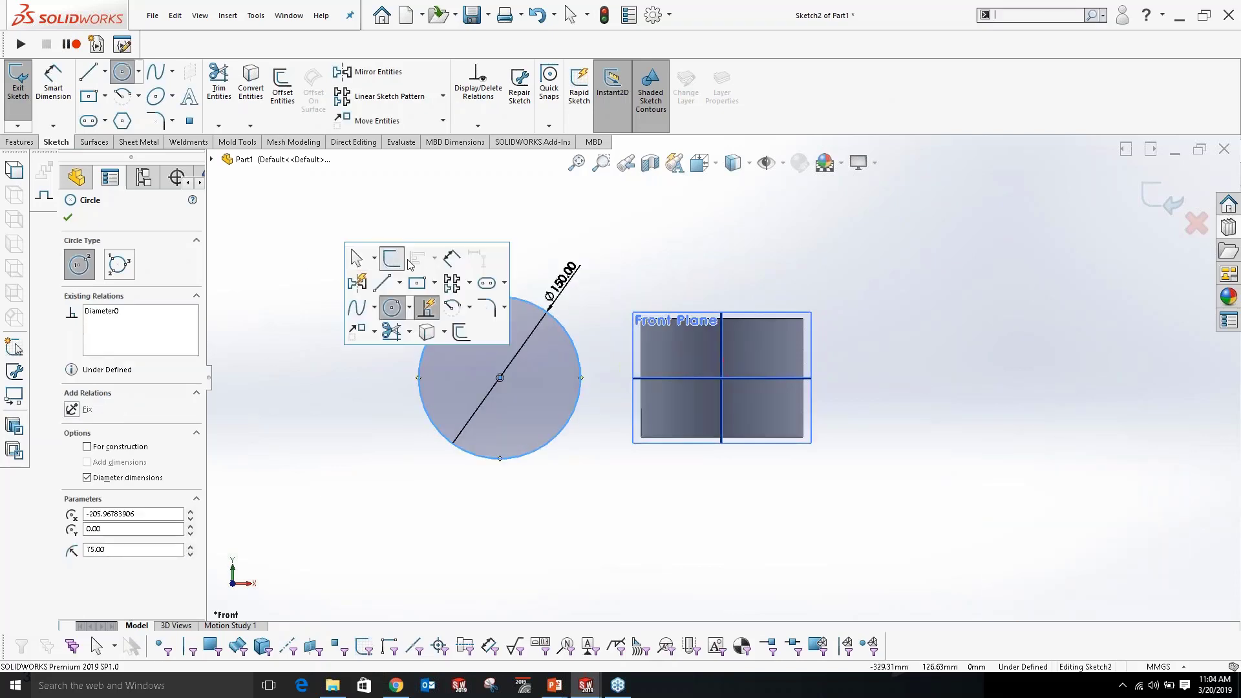
click(391, 312)
key(s)
click(448, 369)
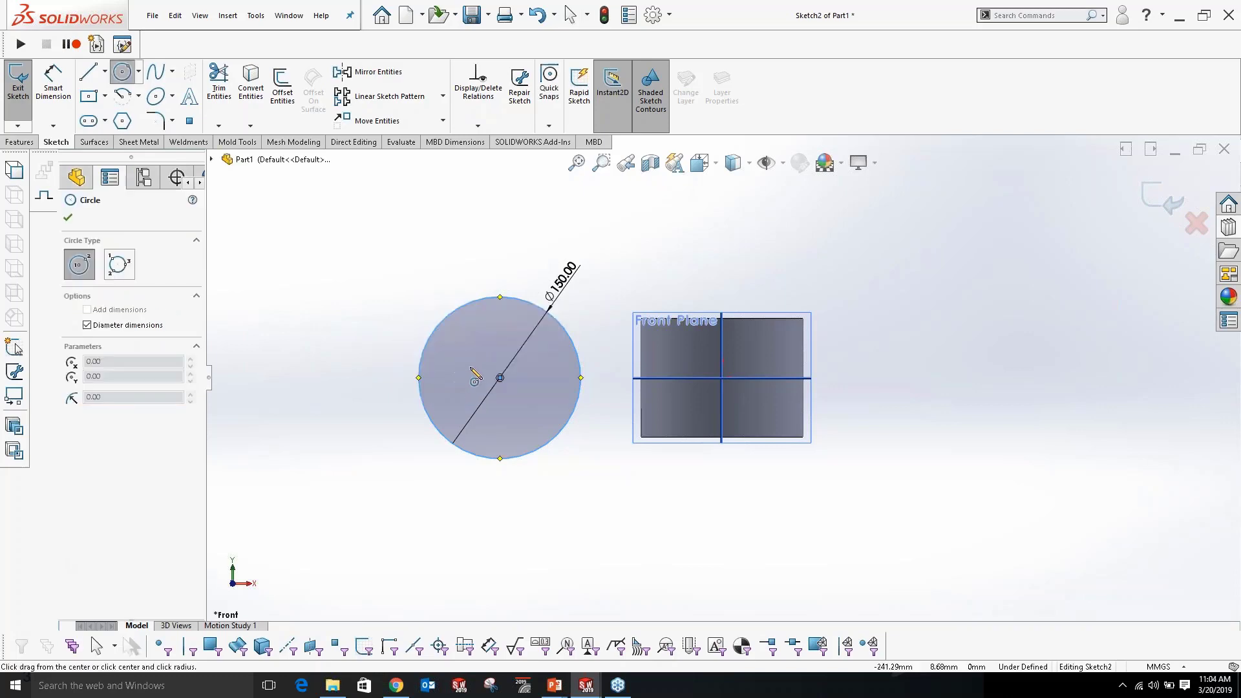
click(499, 377)
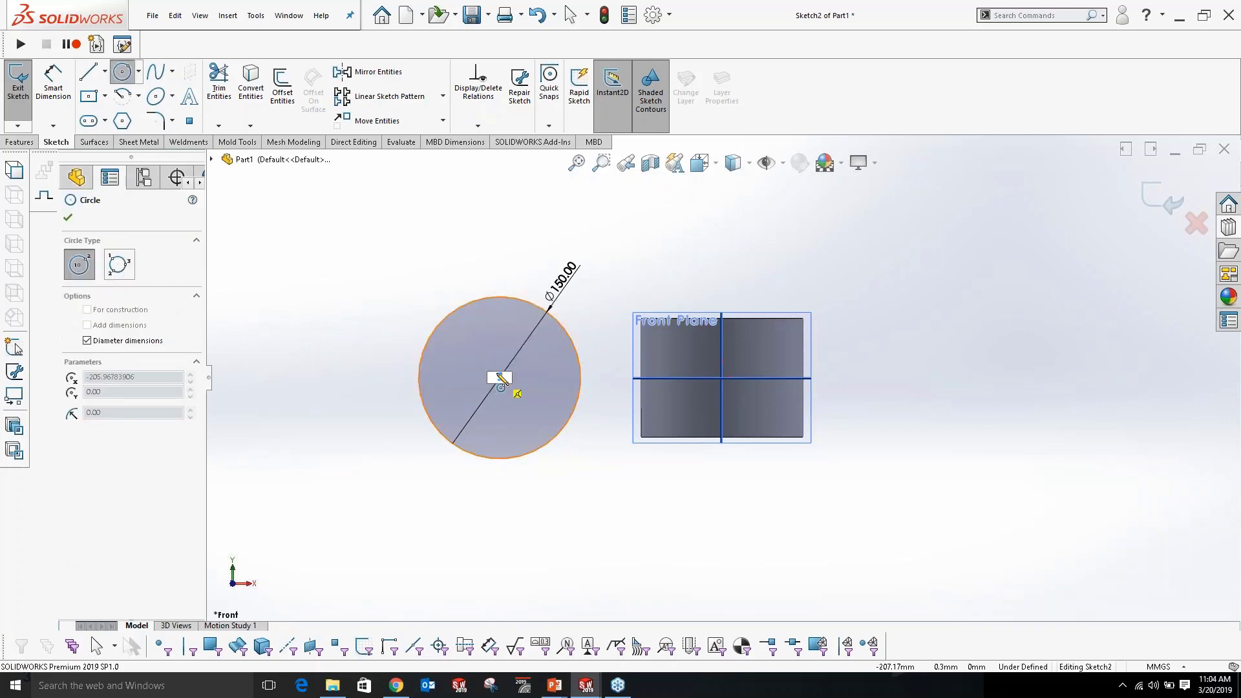
click(563, 360)
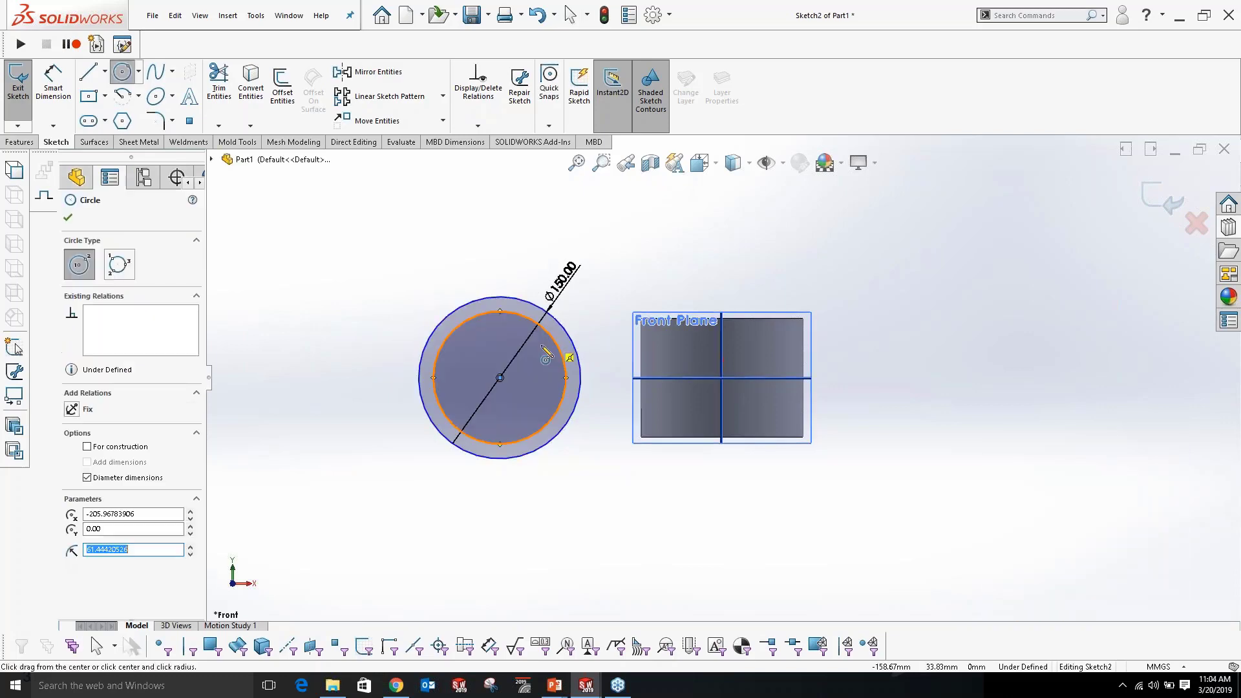
Dimension the gap between the two concentric circles in the Front Plane sketch as 20 mm.
scroll(556, 380, down, 5)
scroll(590, 381, up, 4)
key(Escape)
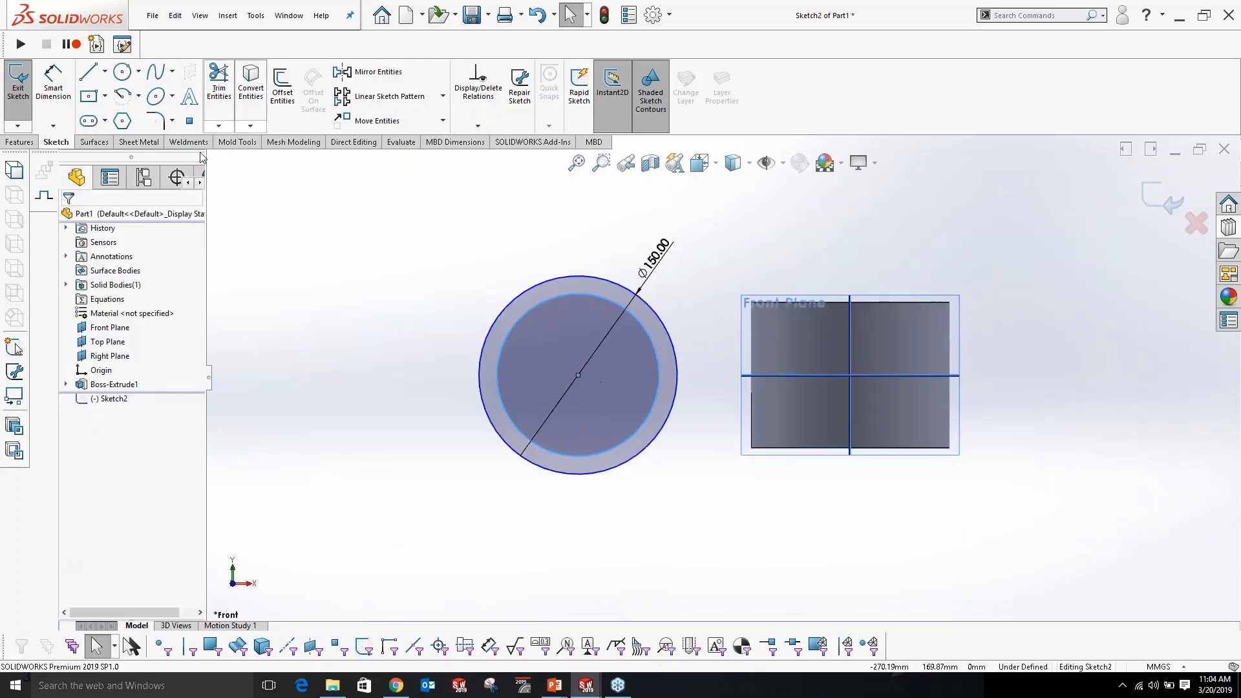
click(52, 81)
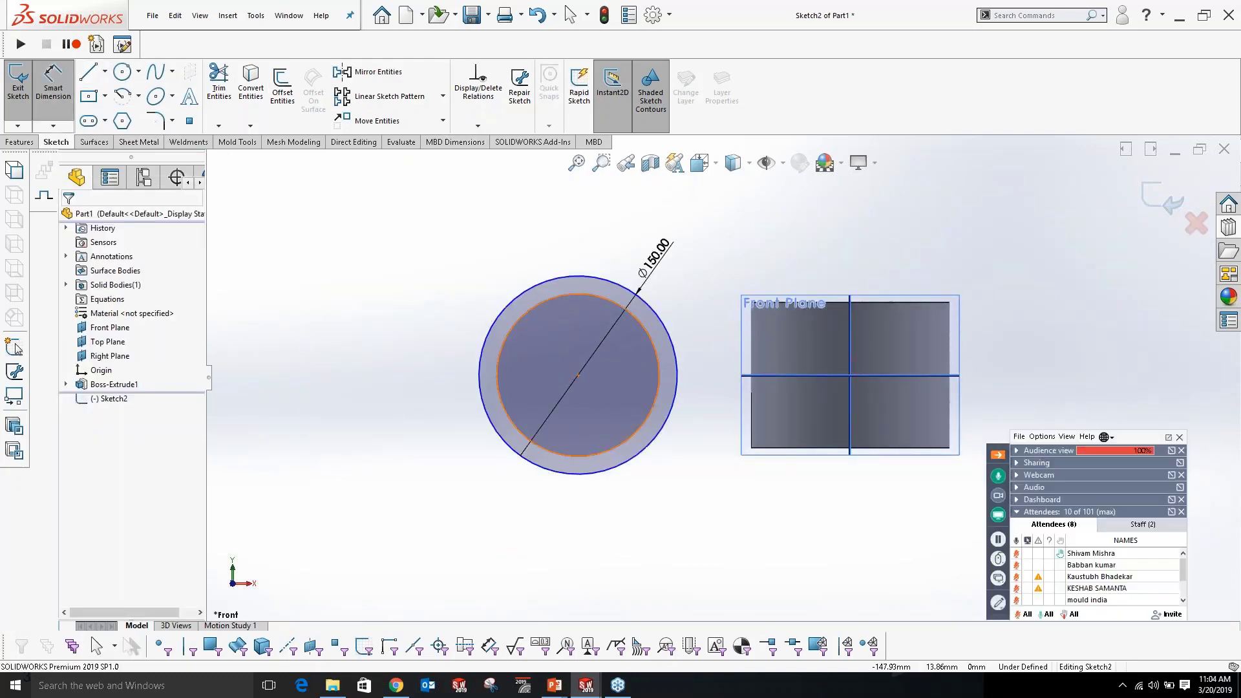
click(674, 355)
click(675, 357)
click(669, 464)
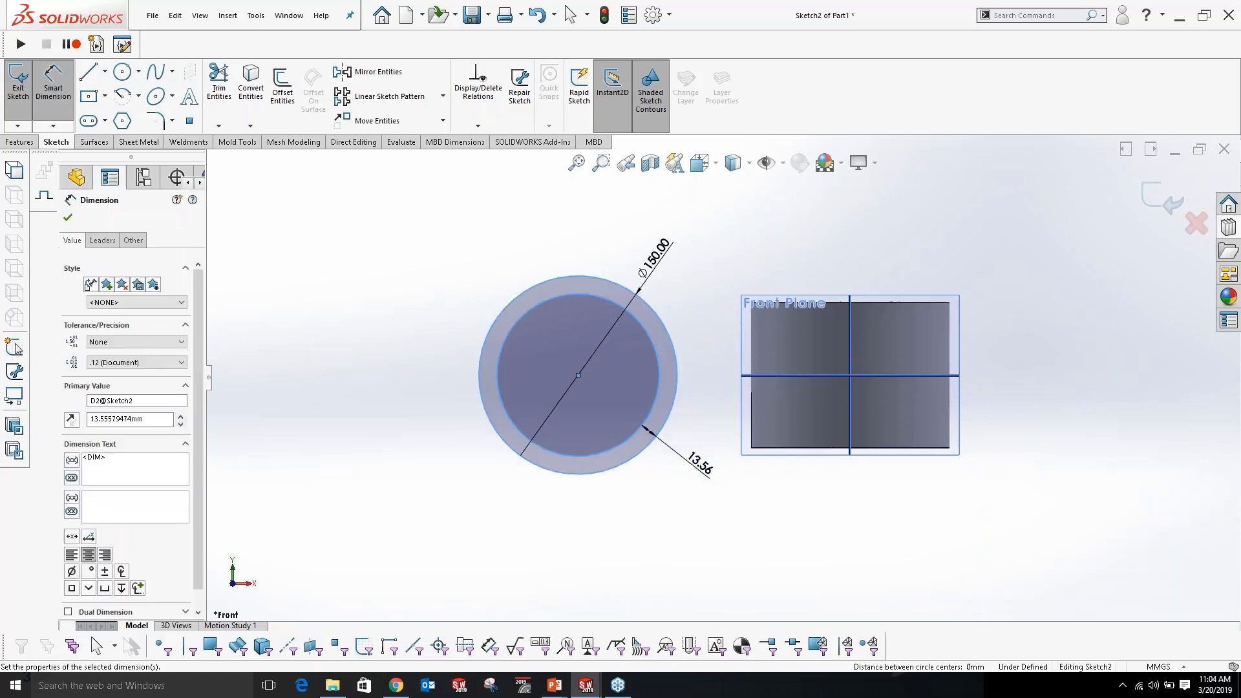
text(20)
key(Return)
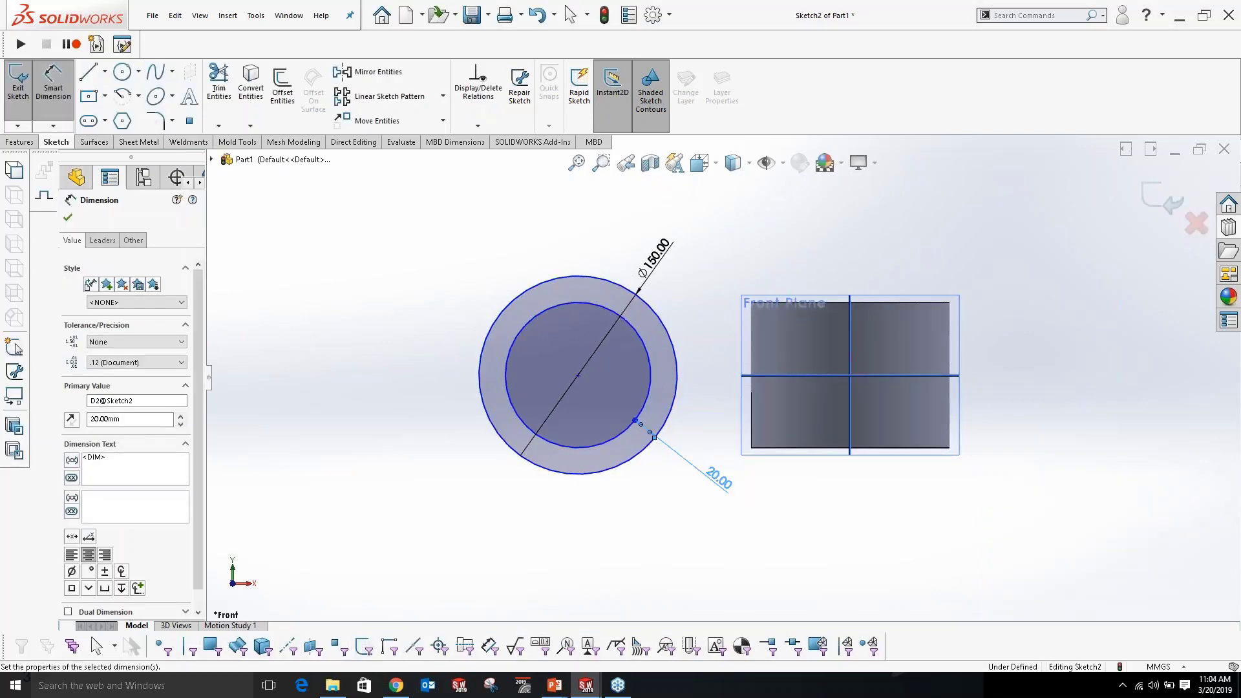
key(Escape)
Add a Horizontal relation between the circles' shared centre point and the origin.
click(578, 377)
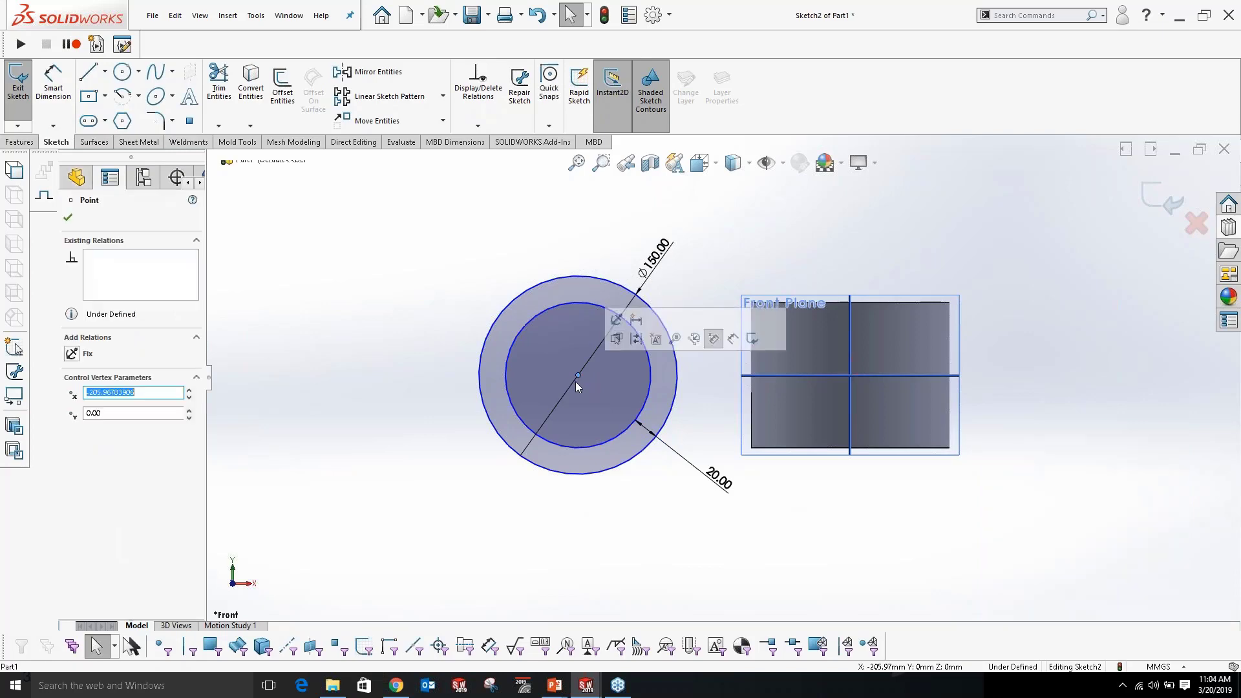
ctrl+click(850, 375)
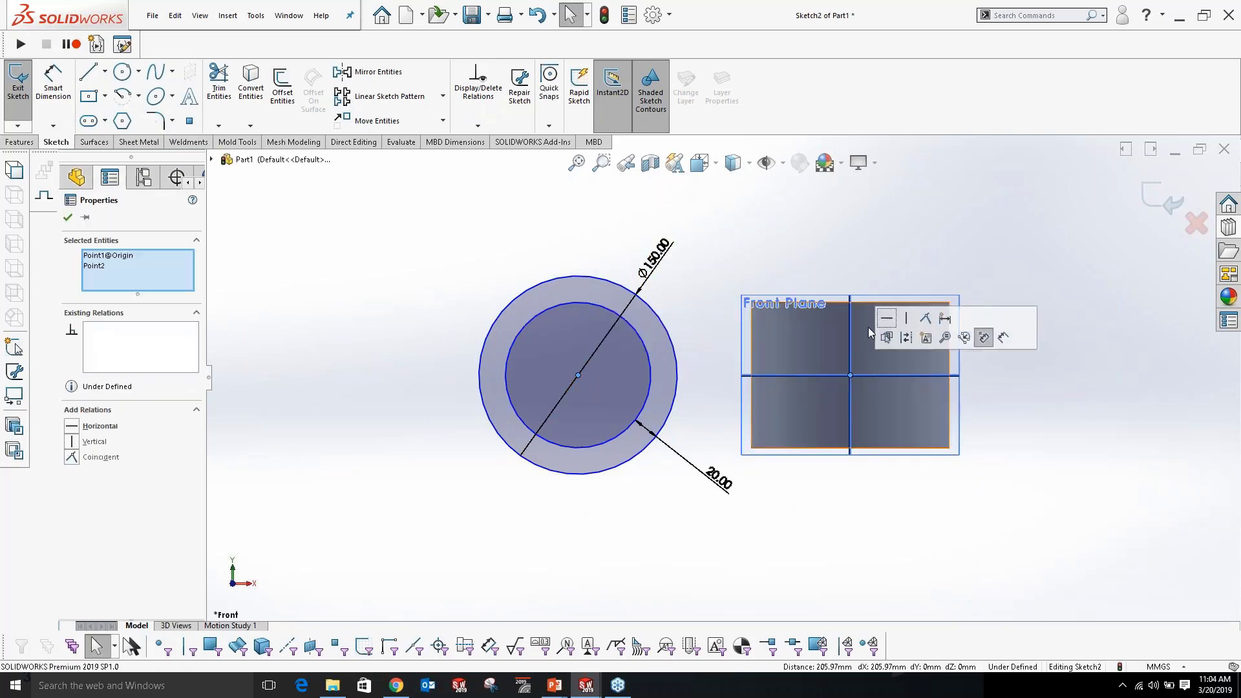
click(888, 322)
click(836, 525)
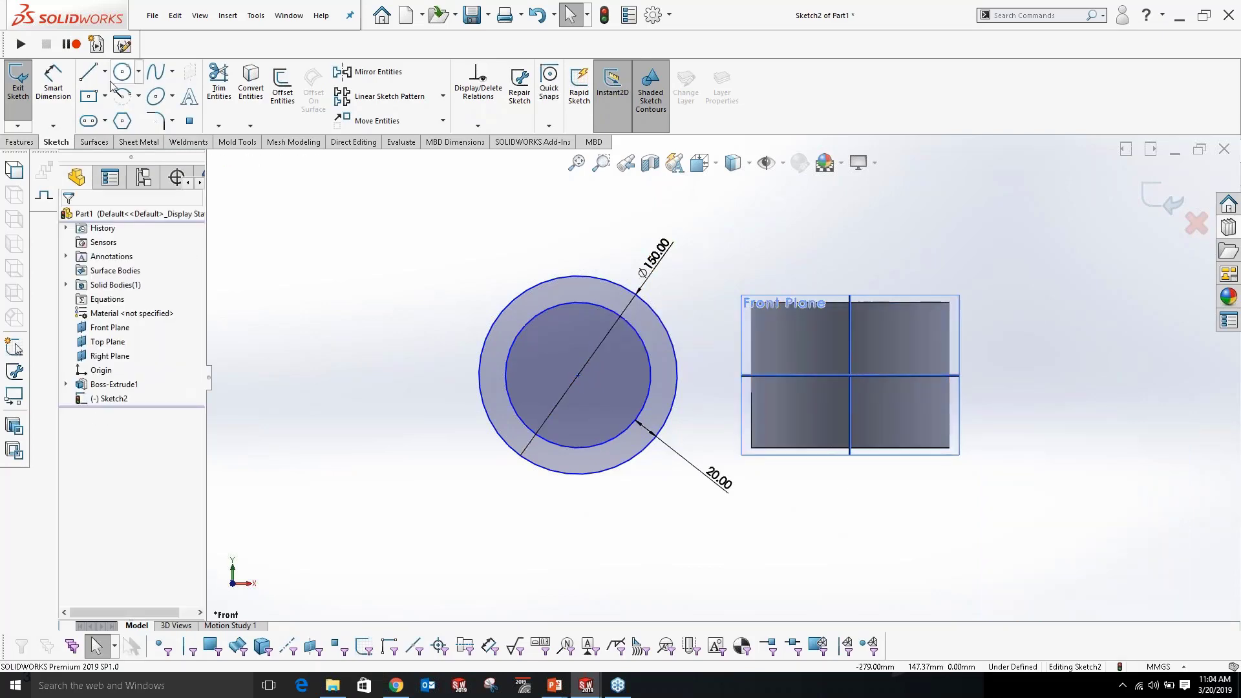
Dimension the distance from the circles' centre to the origin as 180 mm and close the sketch.
click(53, 84)
click(577, 376)
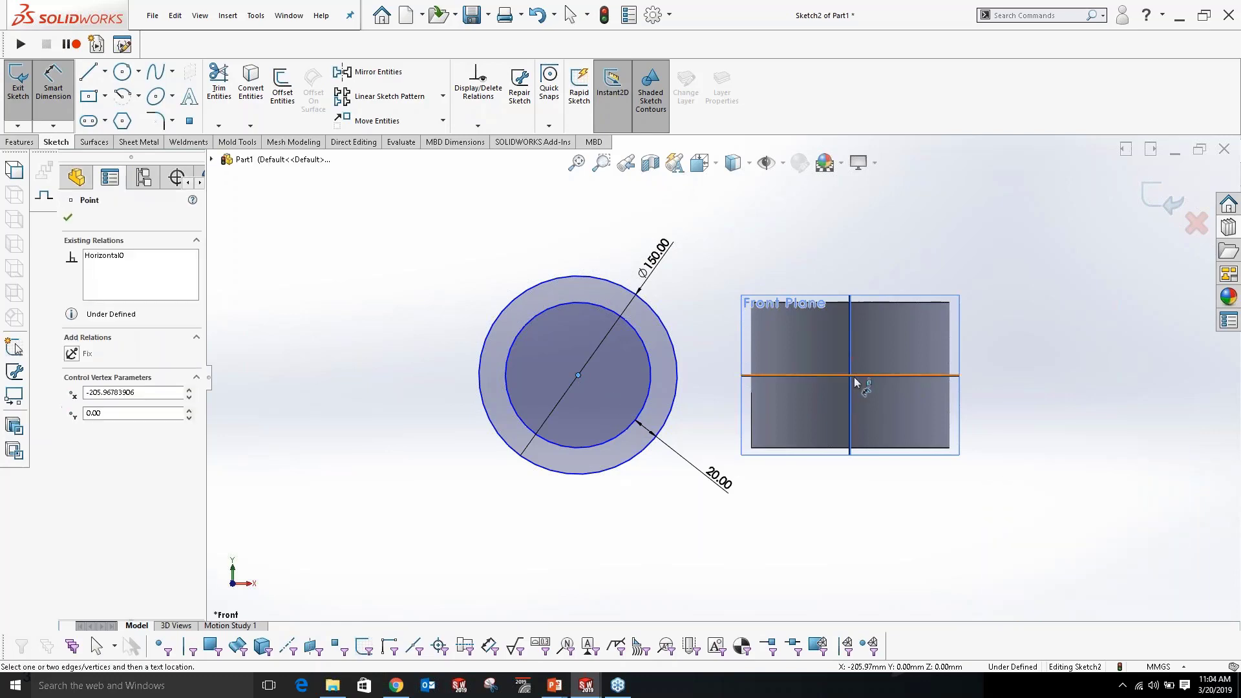
click(854, 382)
click(611, 562)
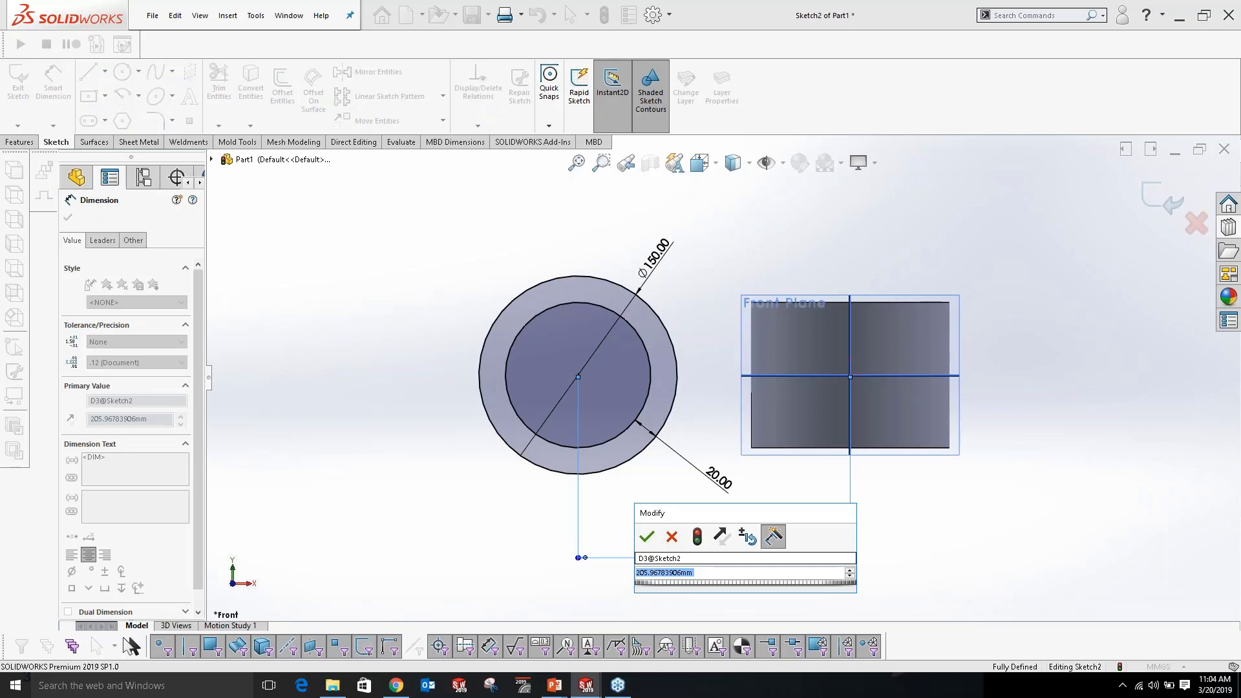
text(180)
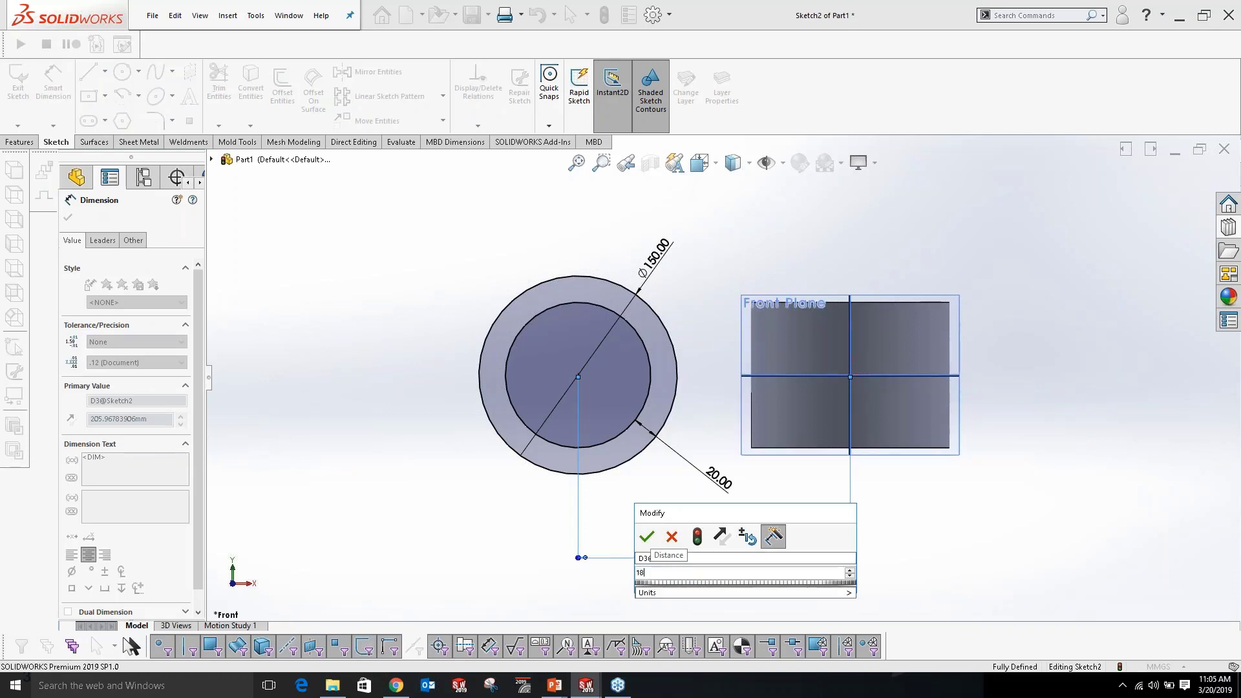
key(Return)
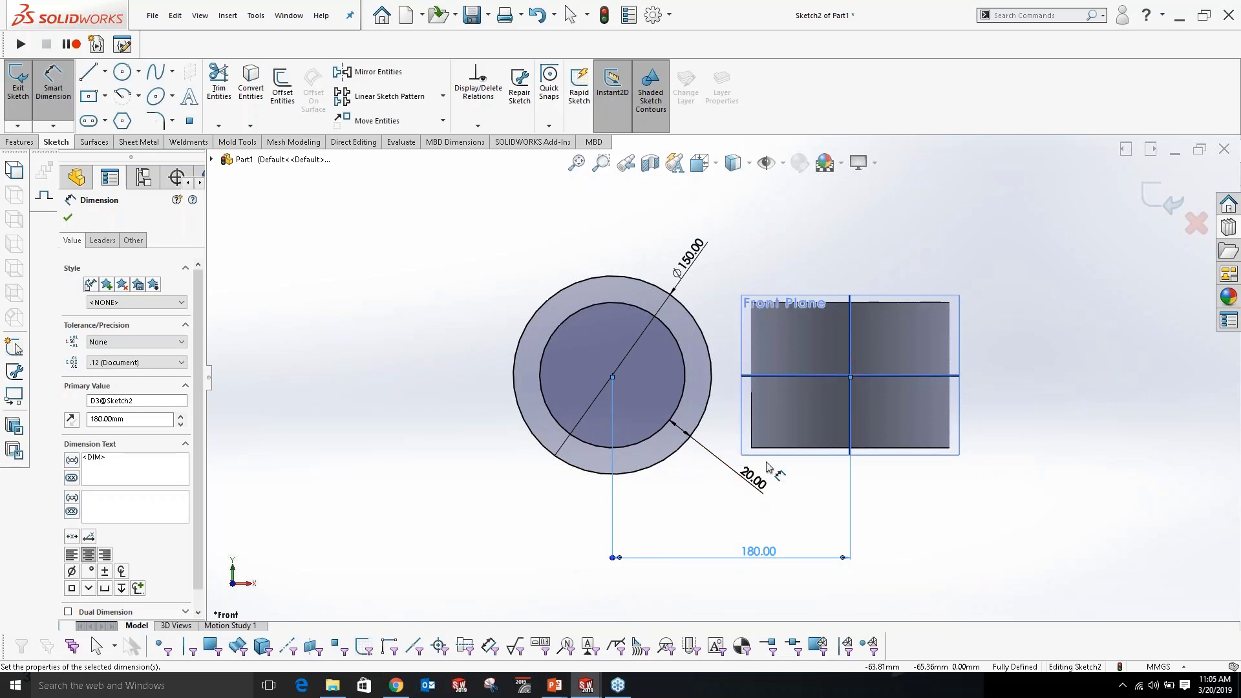
key(Escape)
click(1160, 194)
Extrude the second ring profile directly in the graphics area, symmetric about the Front Plane.
middle_drag(835, 336, 871, 395)
key(Escape)
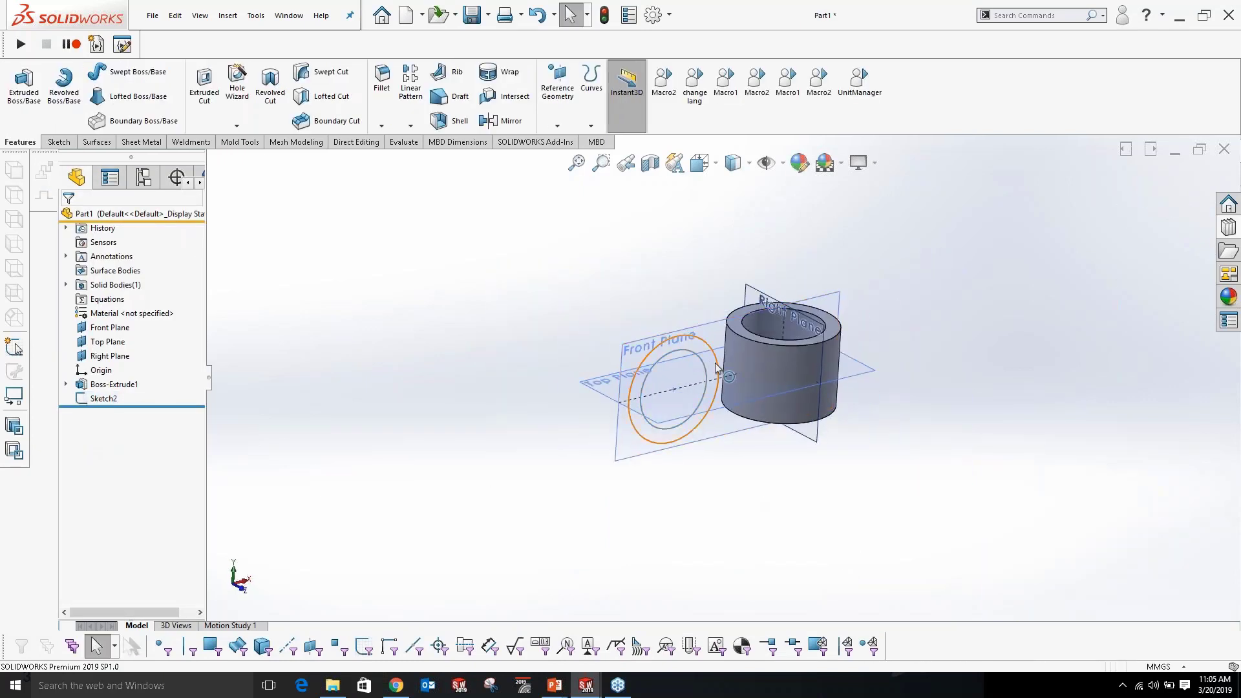
scroll(715, 338, up, 3)
click(707, 335)
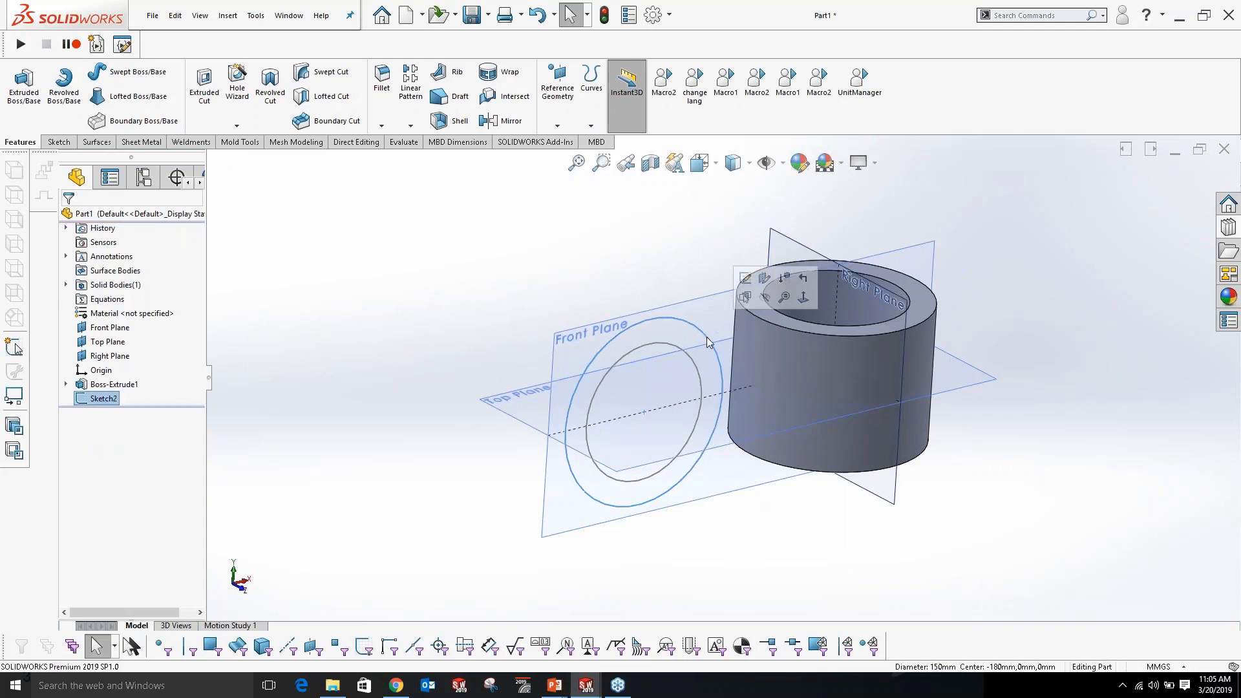
mouse_move(726, 346)
mouse_down()
mouse_move(763, 352)
mouse_move(795, 391)
mouse_move(769, 368)
mouse_move(779, 387)
mouse_up()
click(1019, 294)
Start a new sketch on the Top Plane.
scroll(1018, 297, up, 4)
middle_drag(1008, 304, 908, 491)
scroll(873, 462, down, 4)
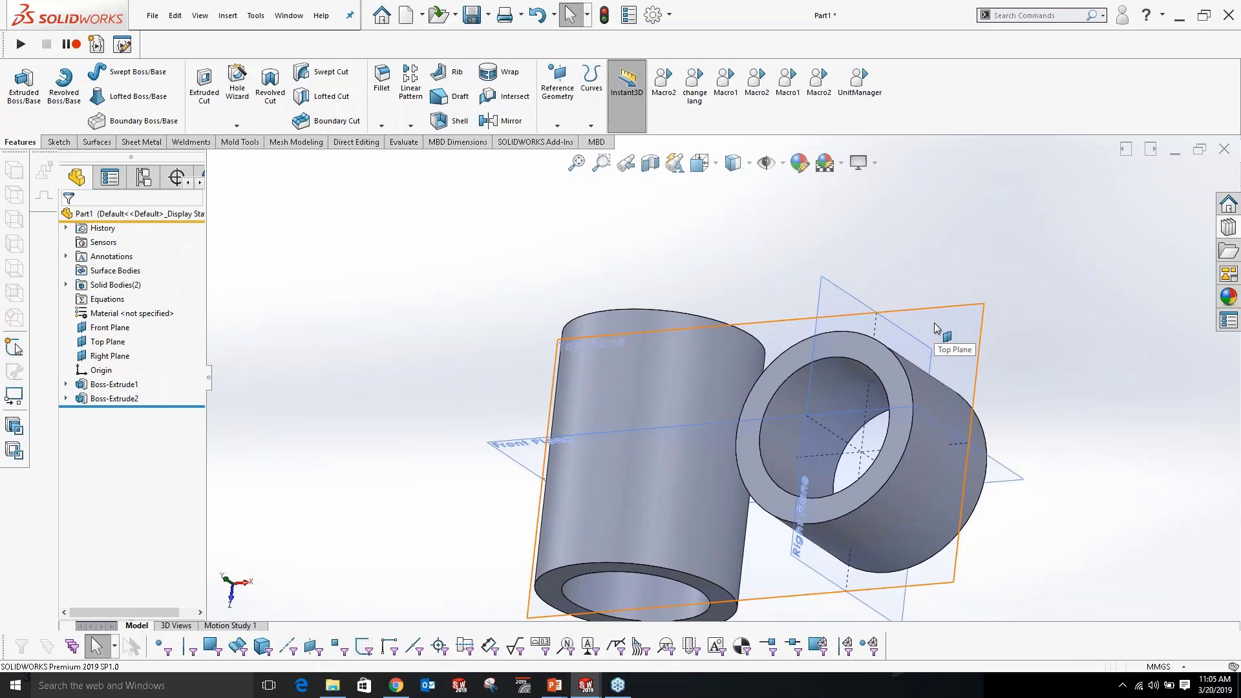
click(979, 312)
click(1029, 270)
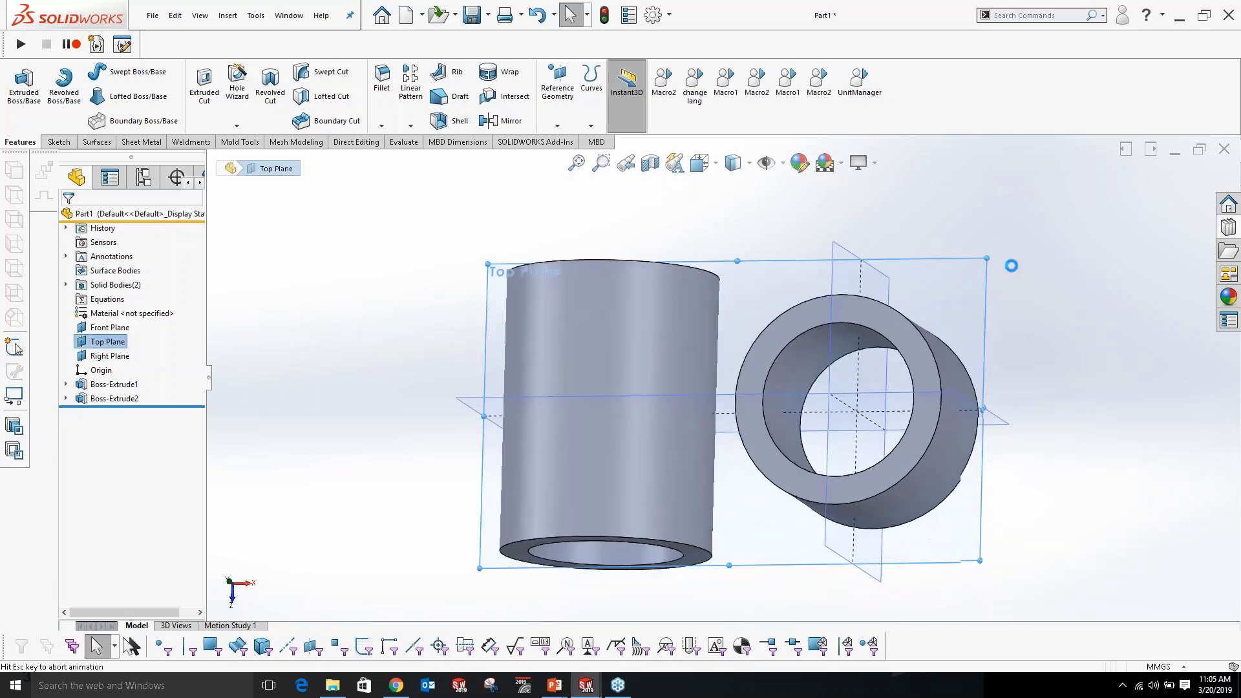
click(358, 238)
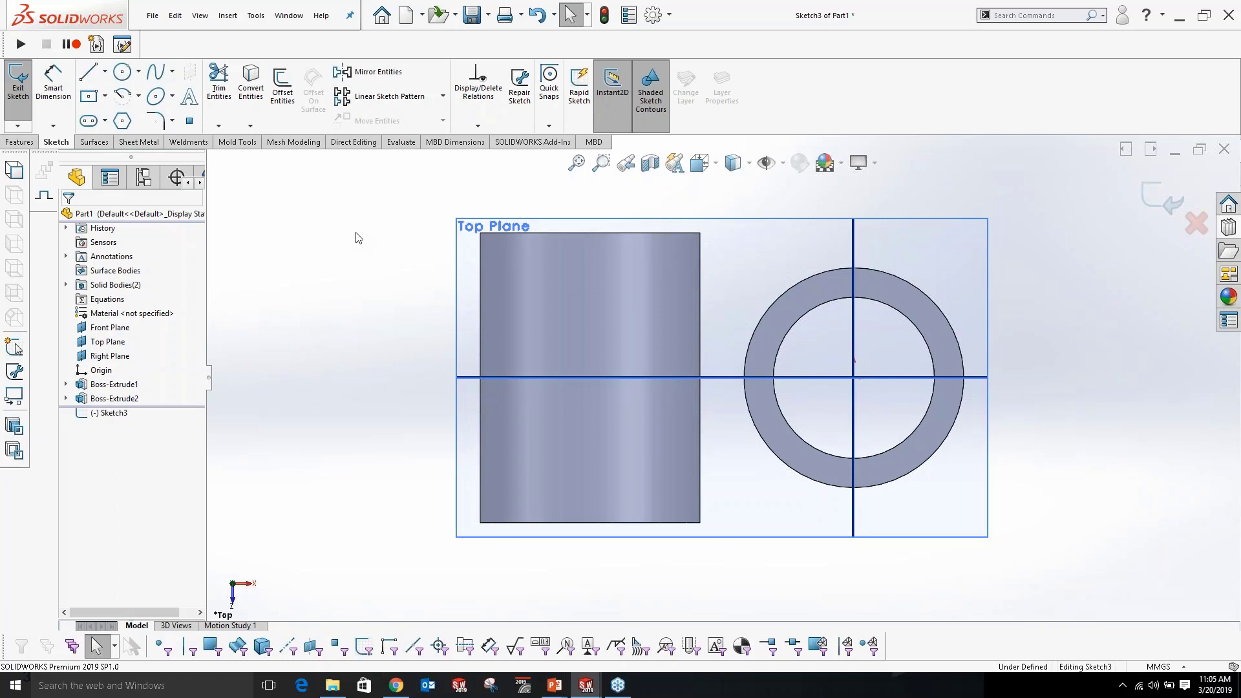
Draw a centerline along the second cylinder's axis, joining the midpoints of its two end edges.
click(104, 71)
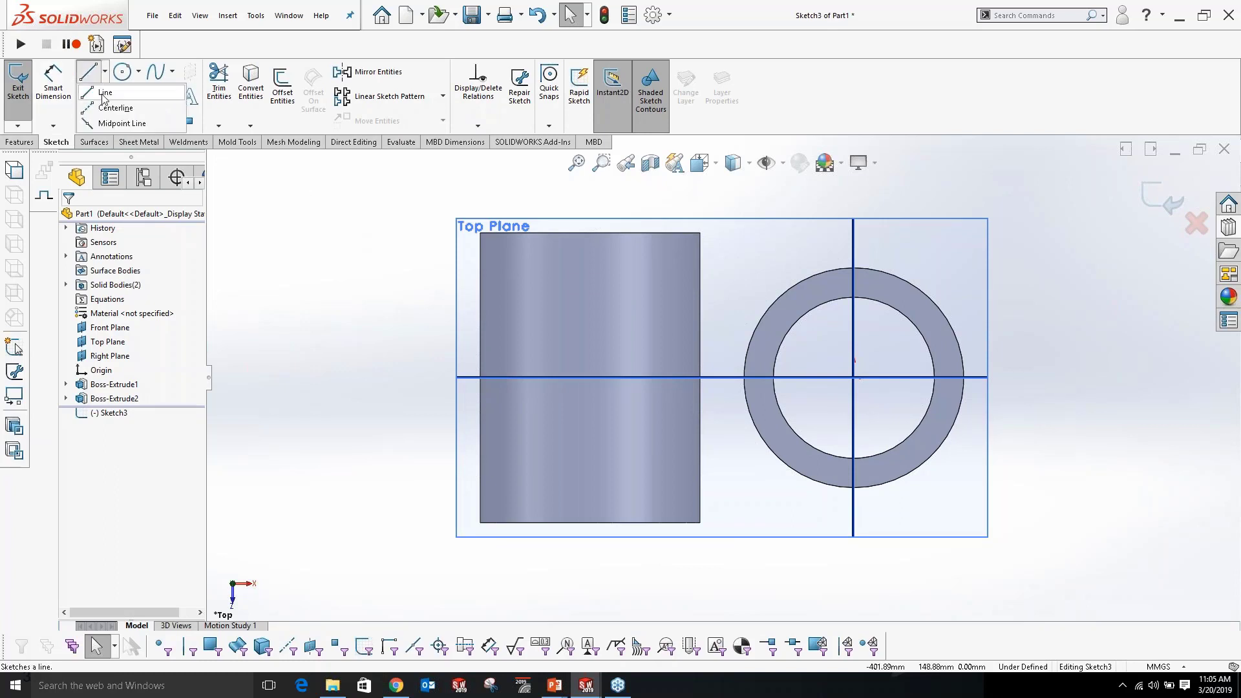
click(110, 113)
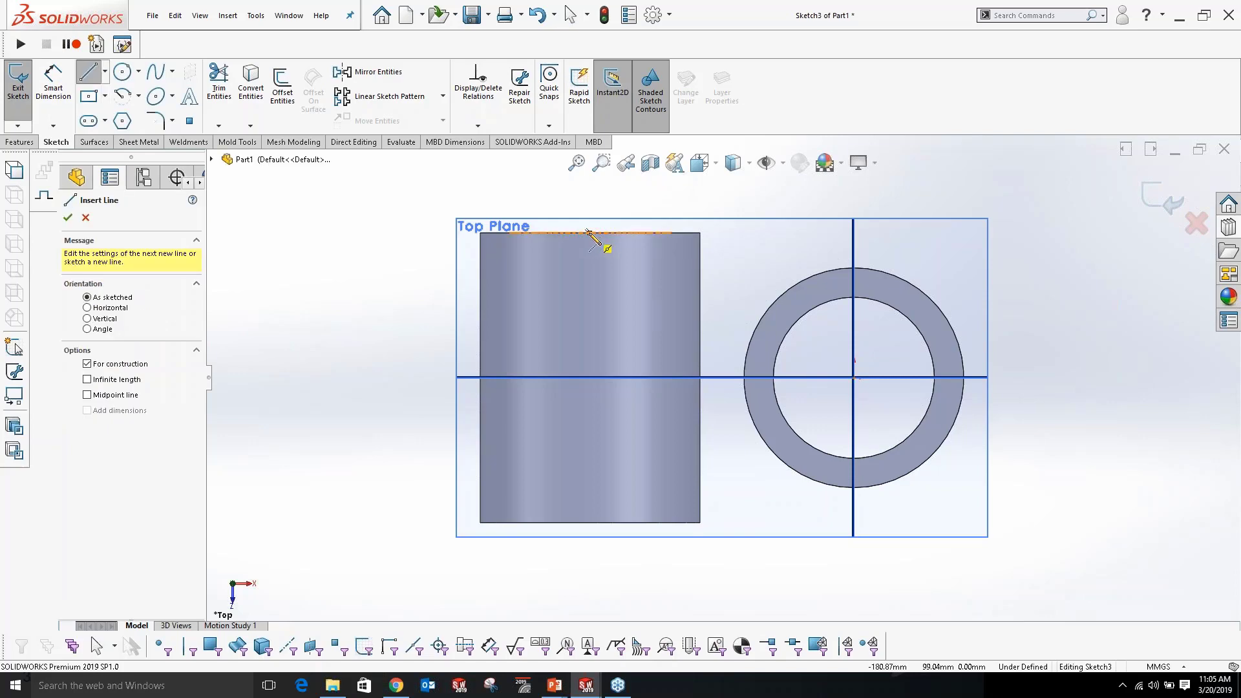
click(590, 234)
click(590, 522)
key(Escape)
Draw a horizontal centerline from the origin to the midpoint of the first centerline.
key(s)
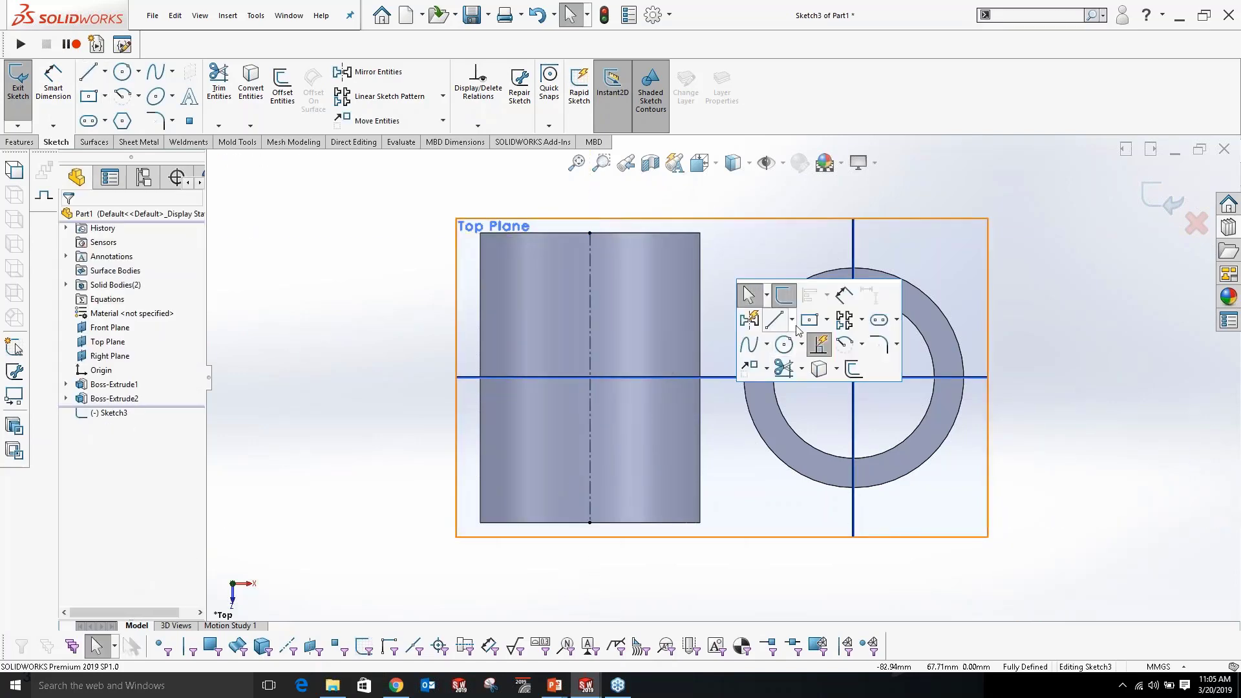
click(792, 320)
click(792, 357)
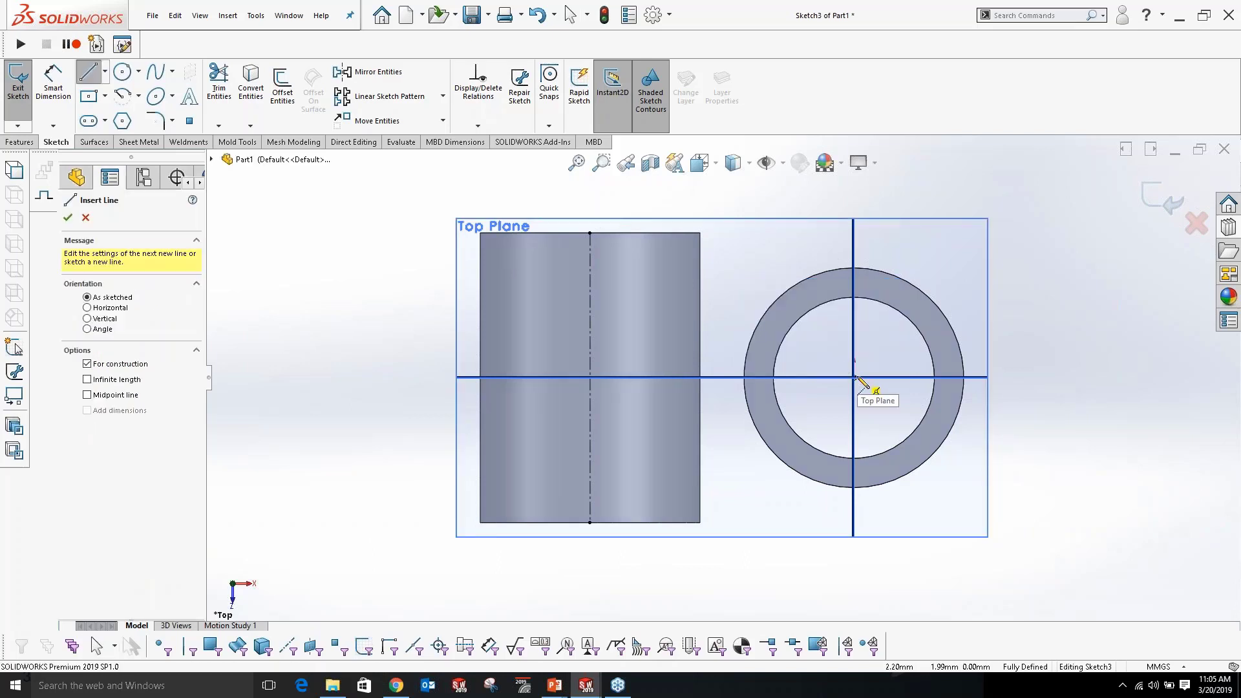
click(853, 378)
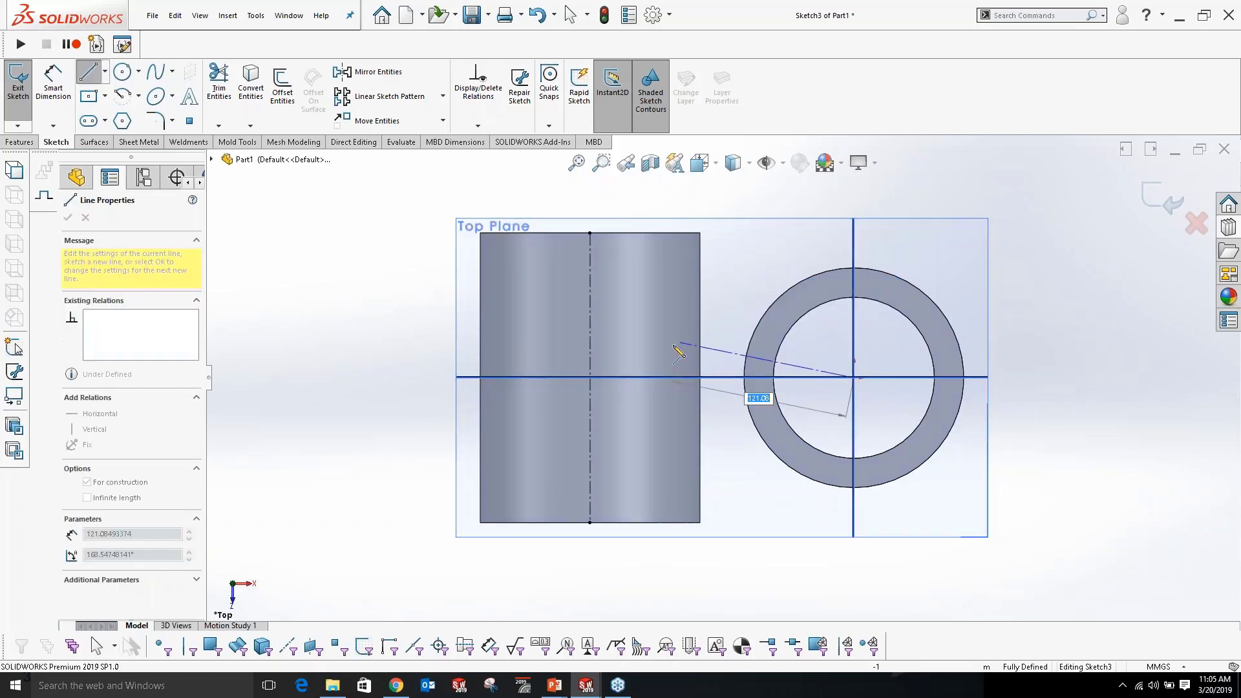
click(590, 378)
key(Escape)
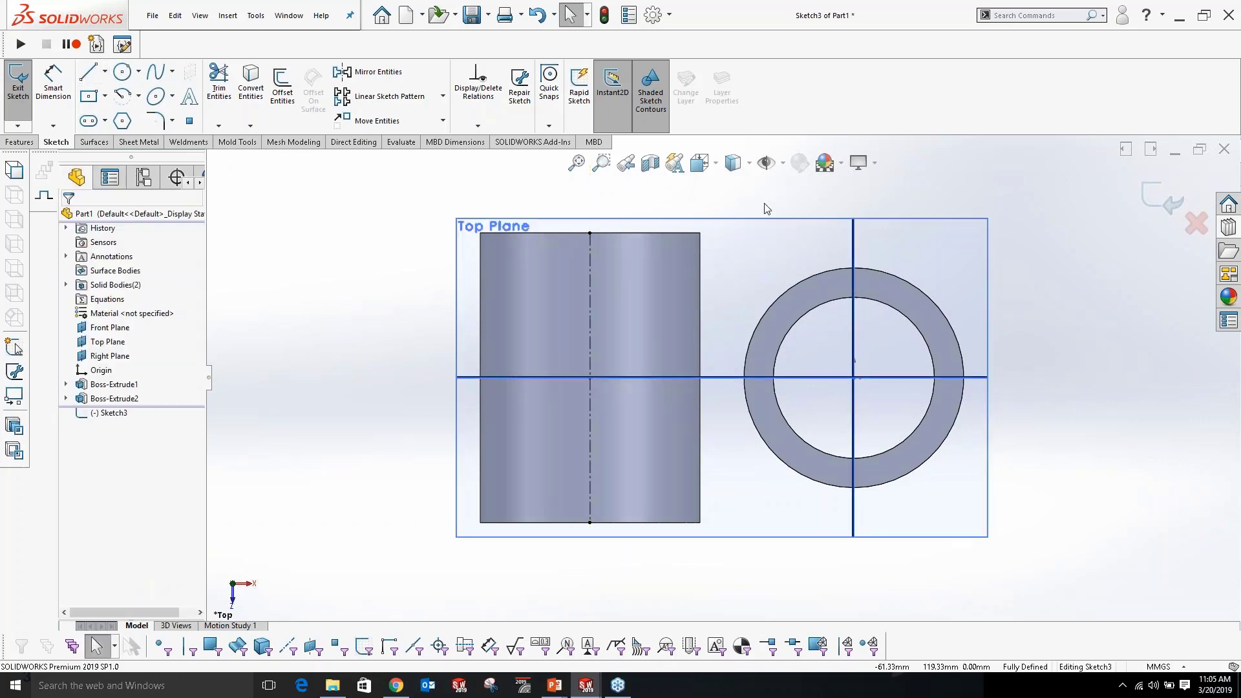
Examine the Customize settings for the Sketch shortcut bar and its available toolbars, keeping the bar as it is.
click(669, 14)
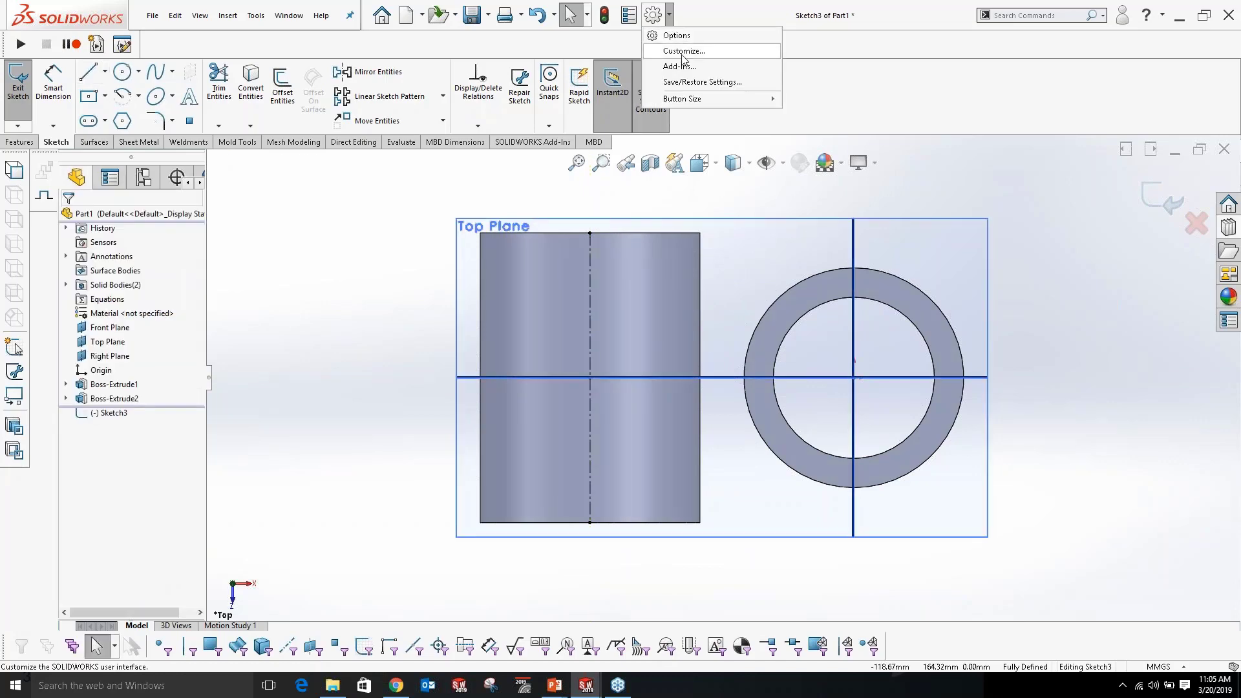
click(682, 52)
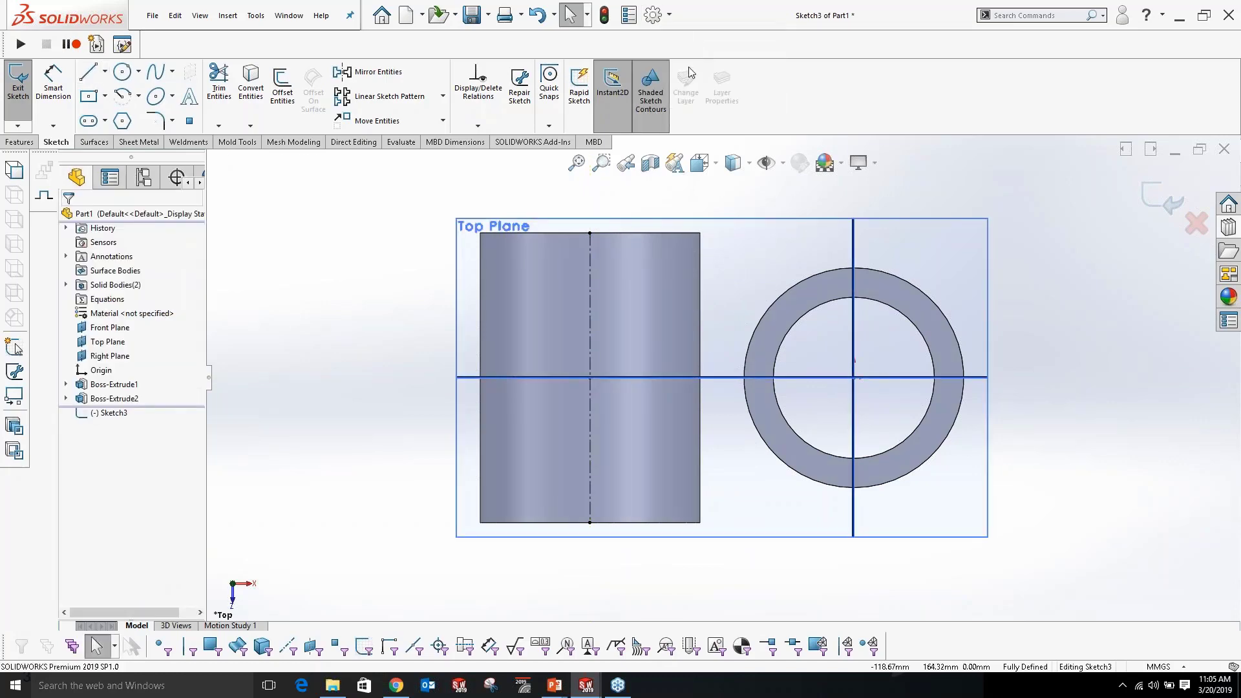
click(451, 235)
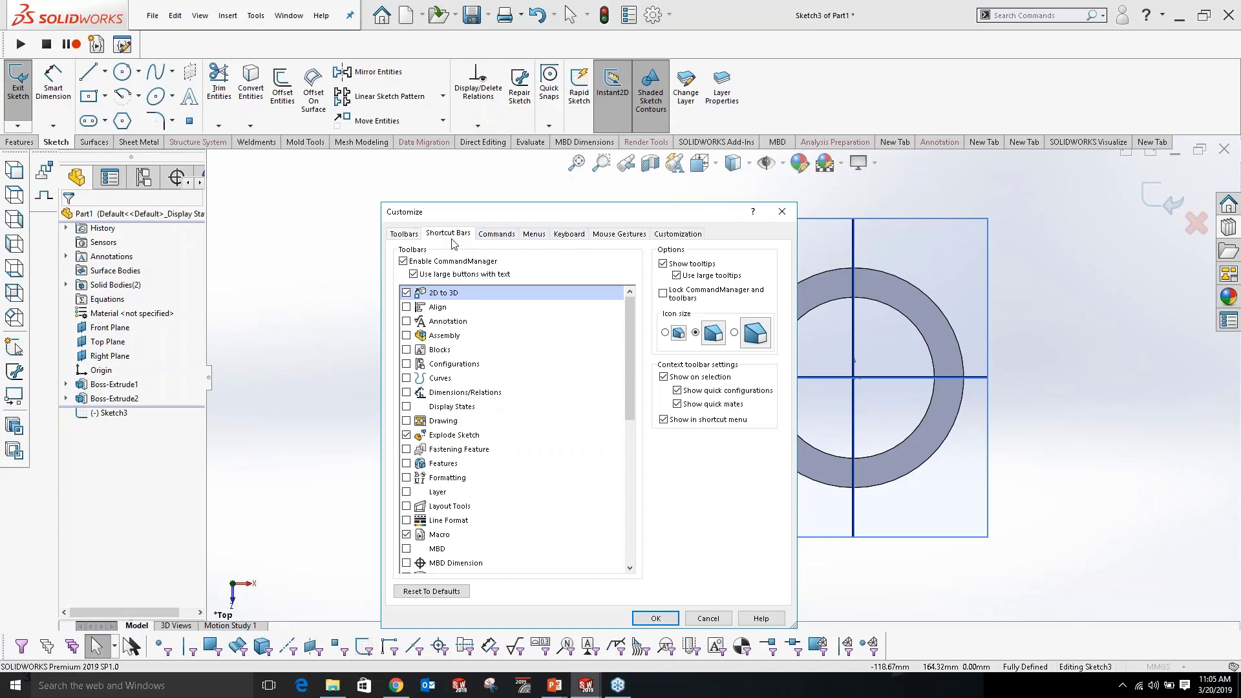
mouse_move(563, 330)
mouse_down()
mouse_move(563, 379)
mouse_move(561, 323)
mouse_up()
click(526, 266)
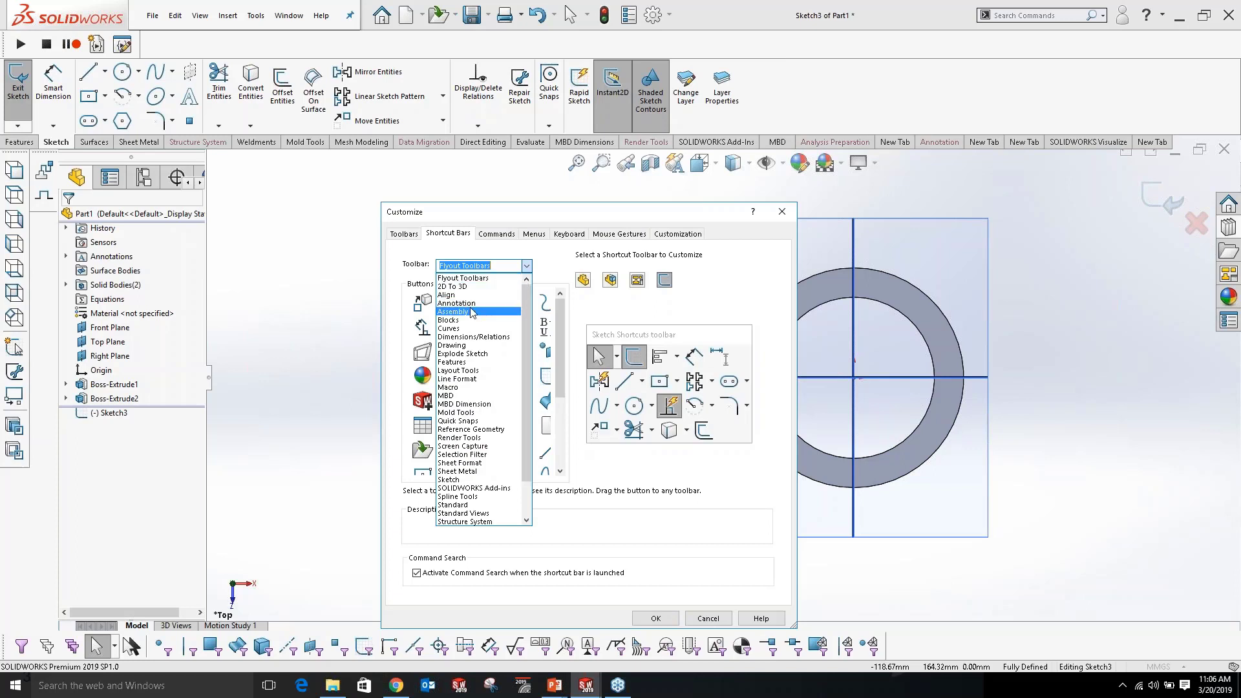
click(560, 259)
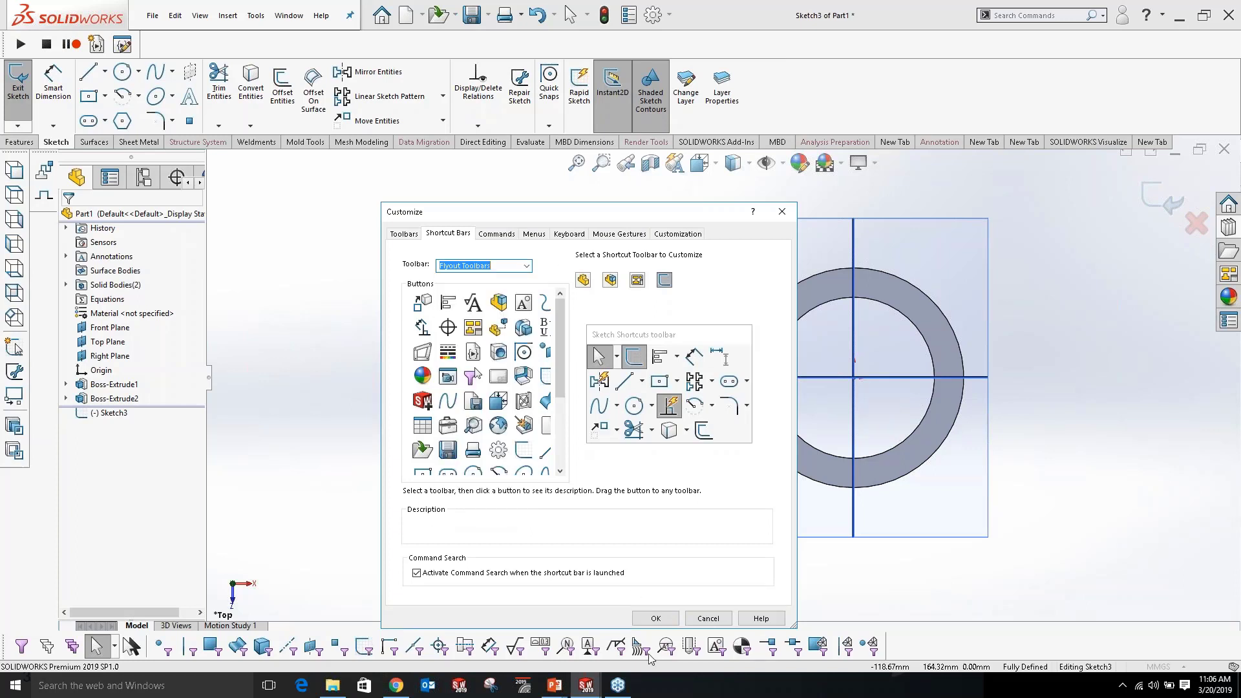
click(656, 618)
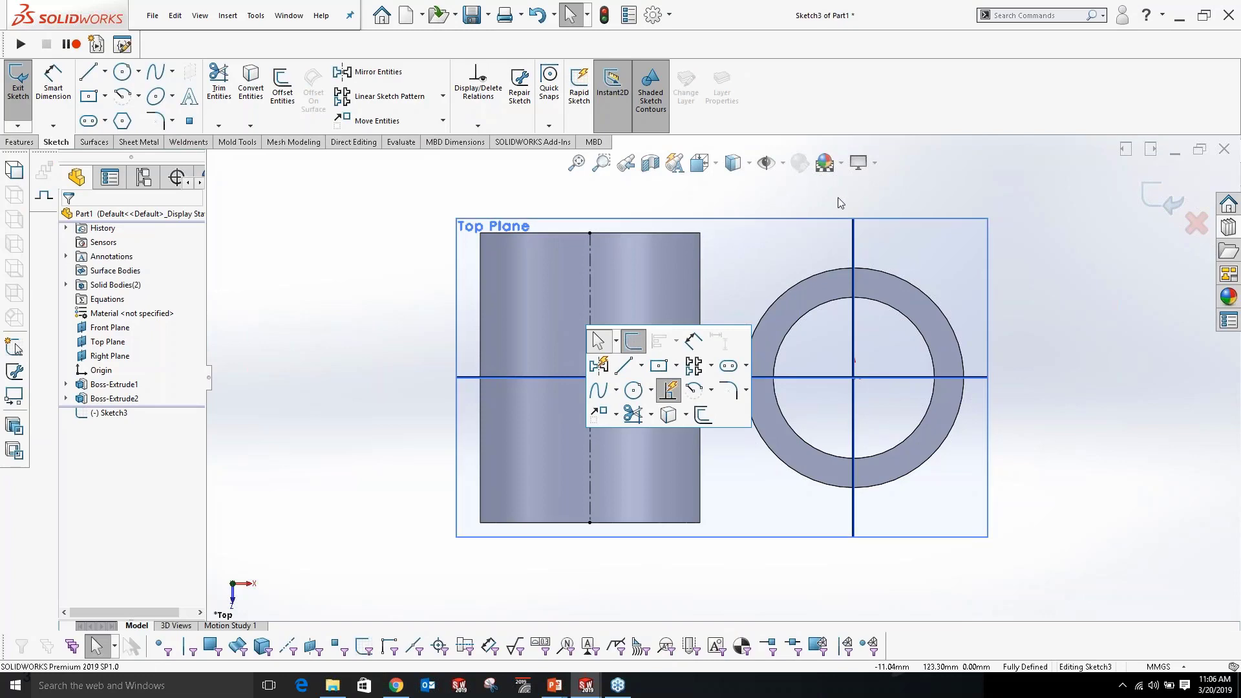
Turn on Dynamic Mirror about the horizontal centerline running between the two cylinders.
scroll(762, 347, down, 4)
key(f)
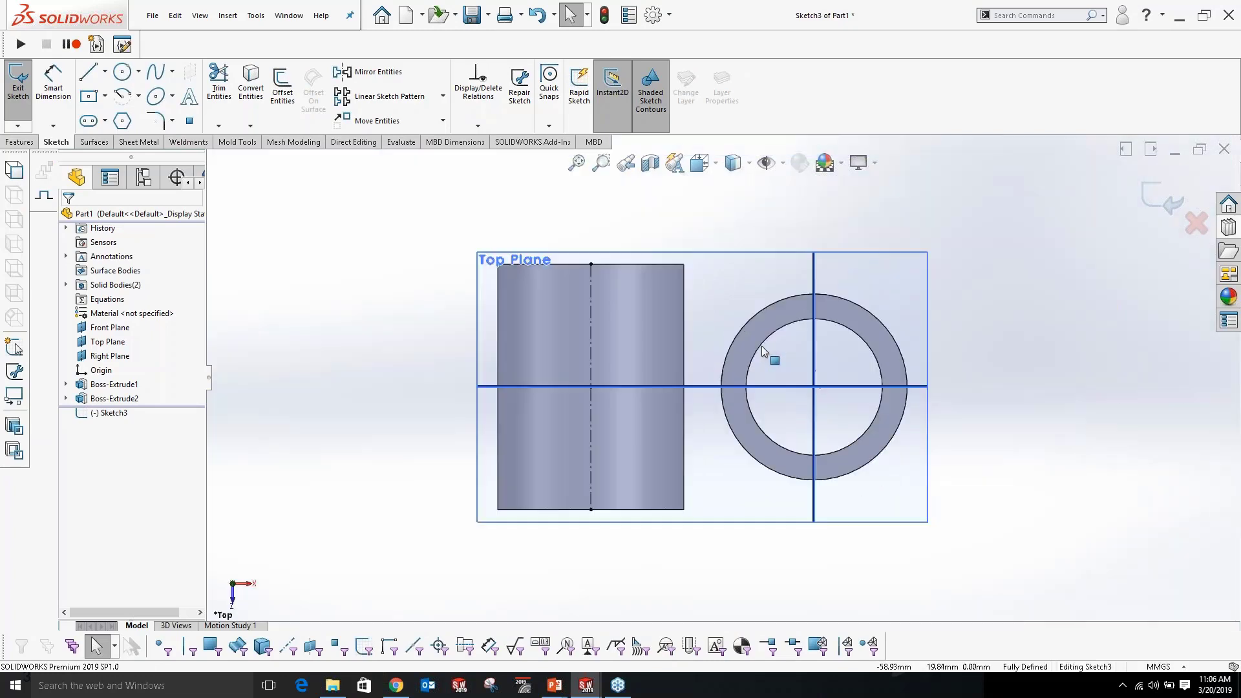
key(s)
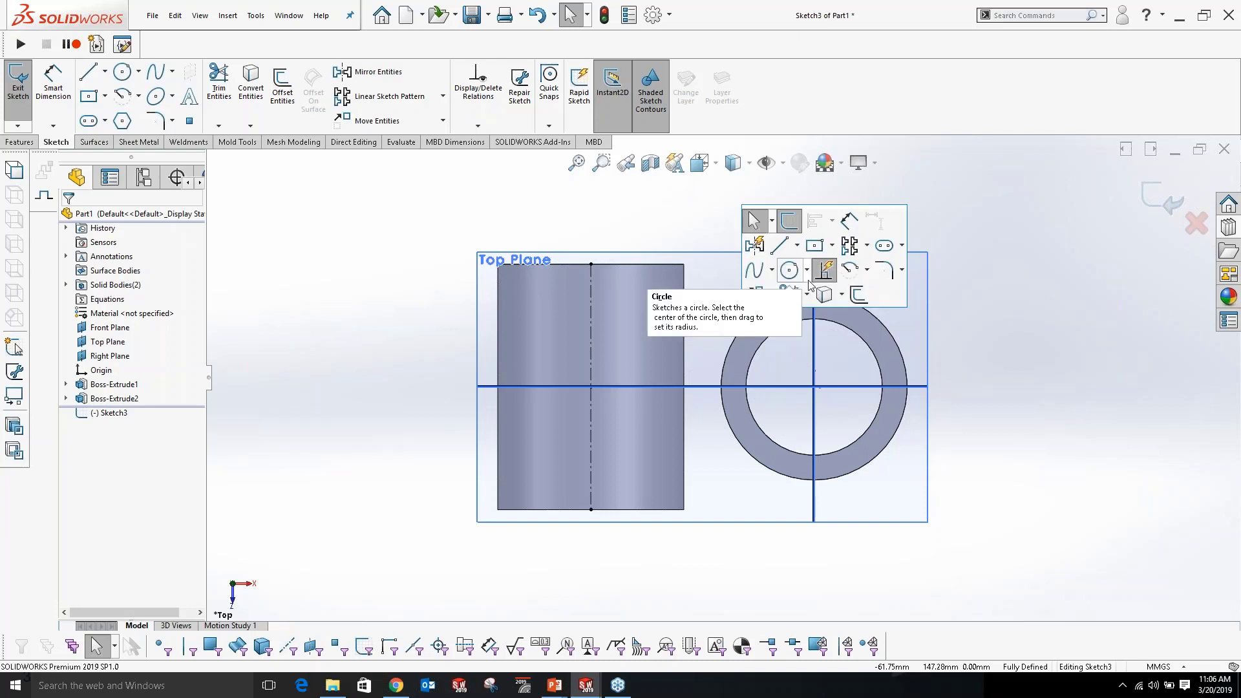
click(755, 246)
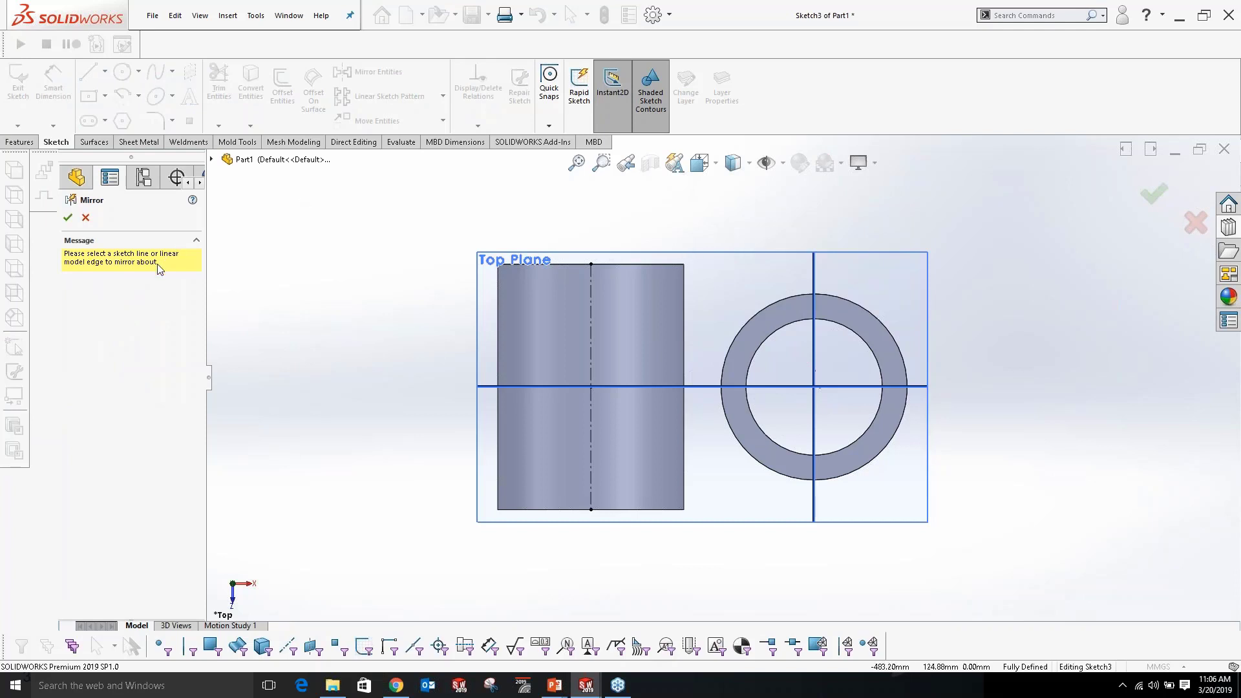
click(692, 387)
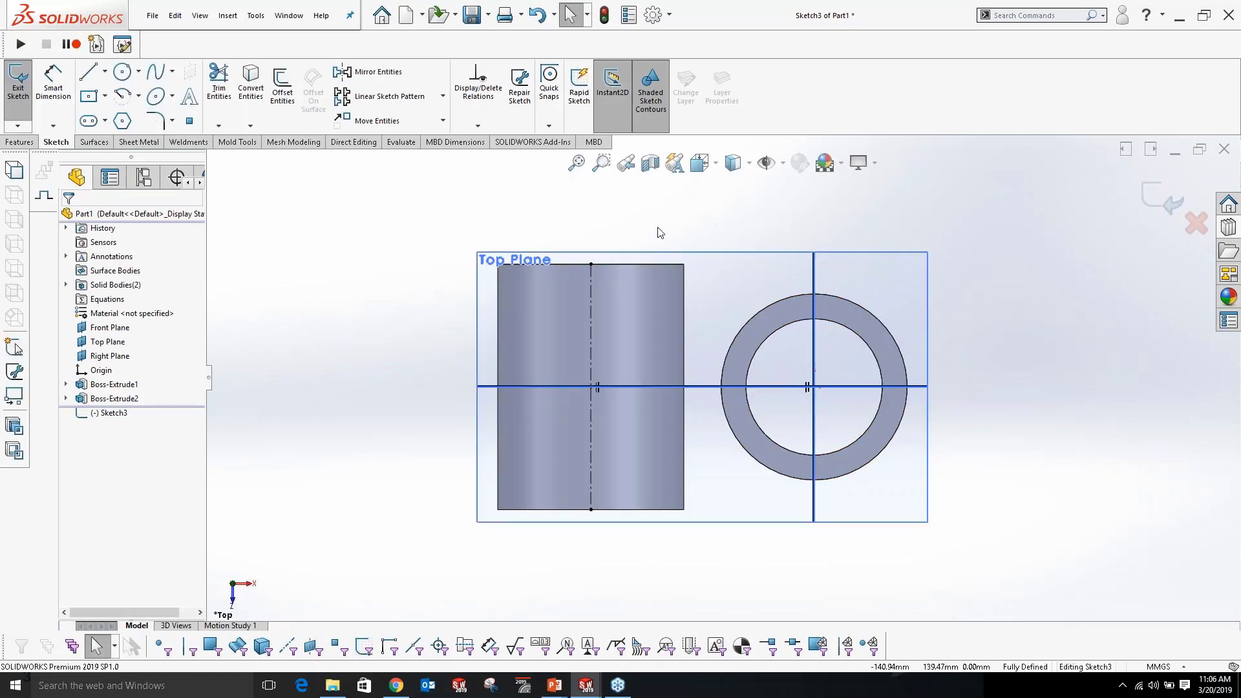
Sketch mirrored lines from above the ring to the second cylinder's end midpoint, about 25 mm along its axis, parallel back about 92 mm, and across to the centerline.
key(s)
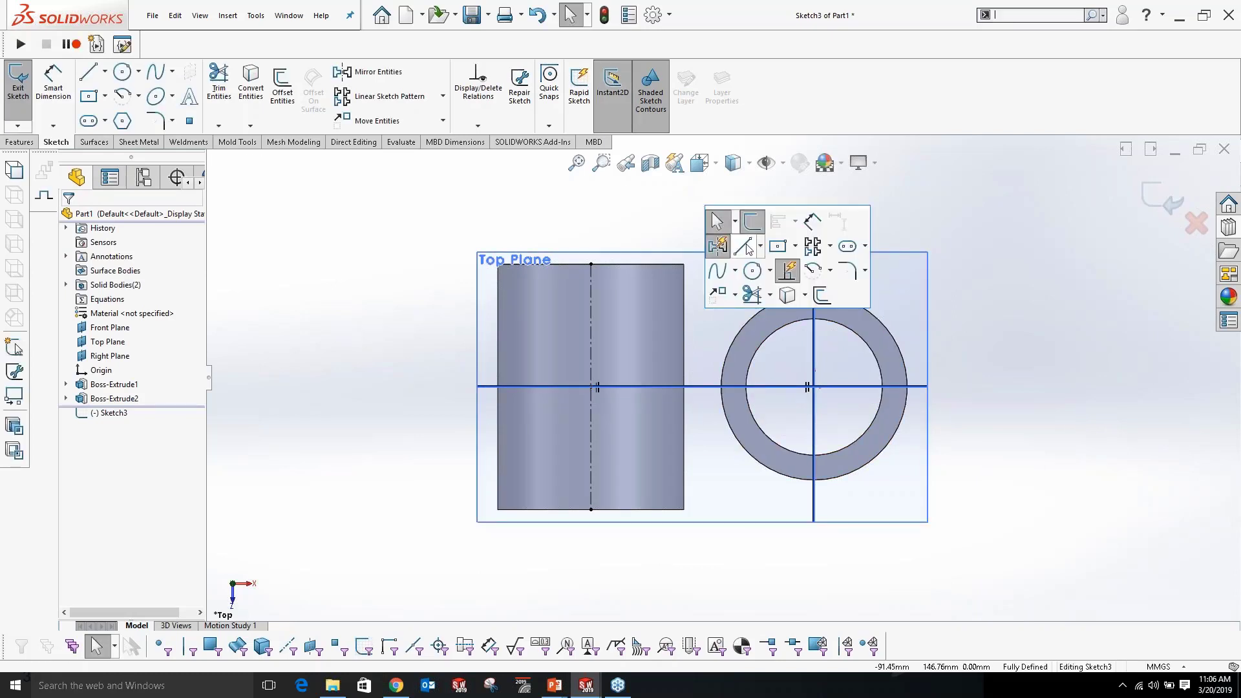
click(750, 244)
click(843, 292)
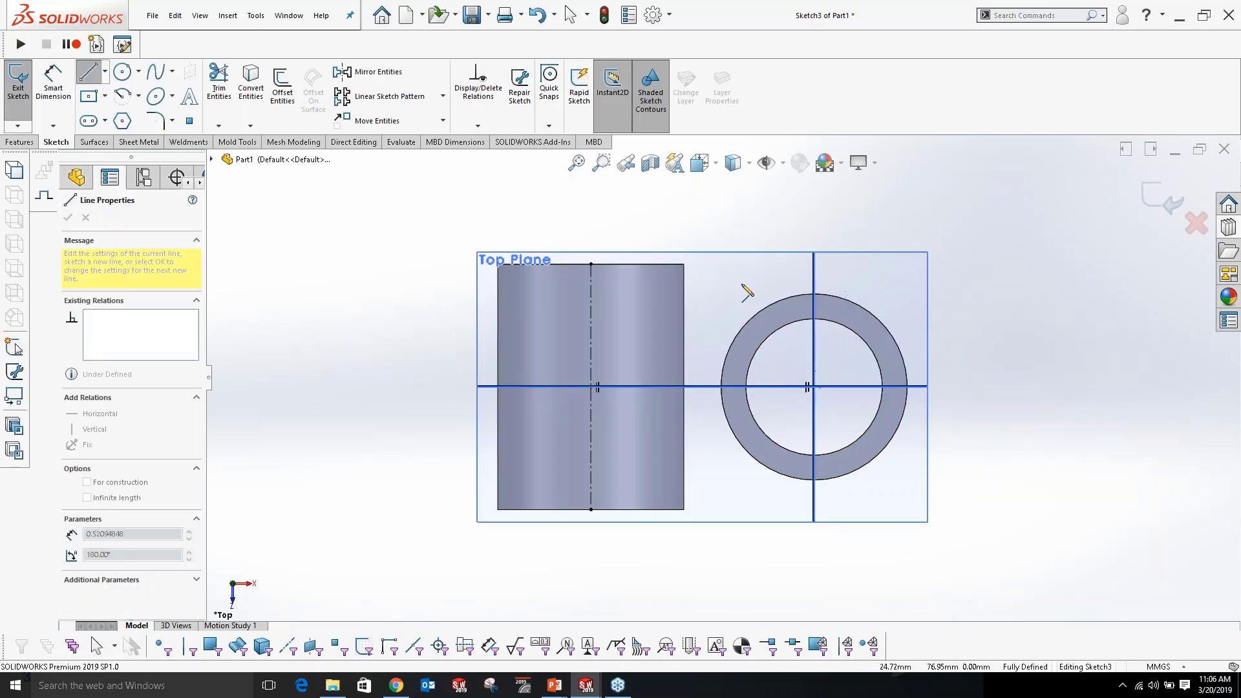
click(591, 264)
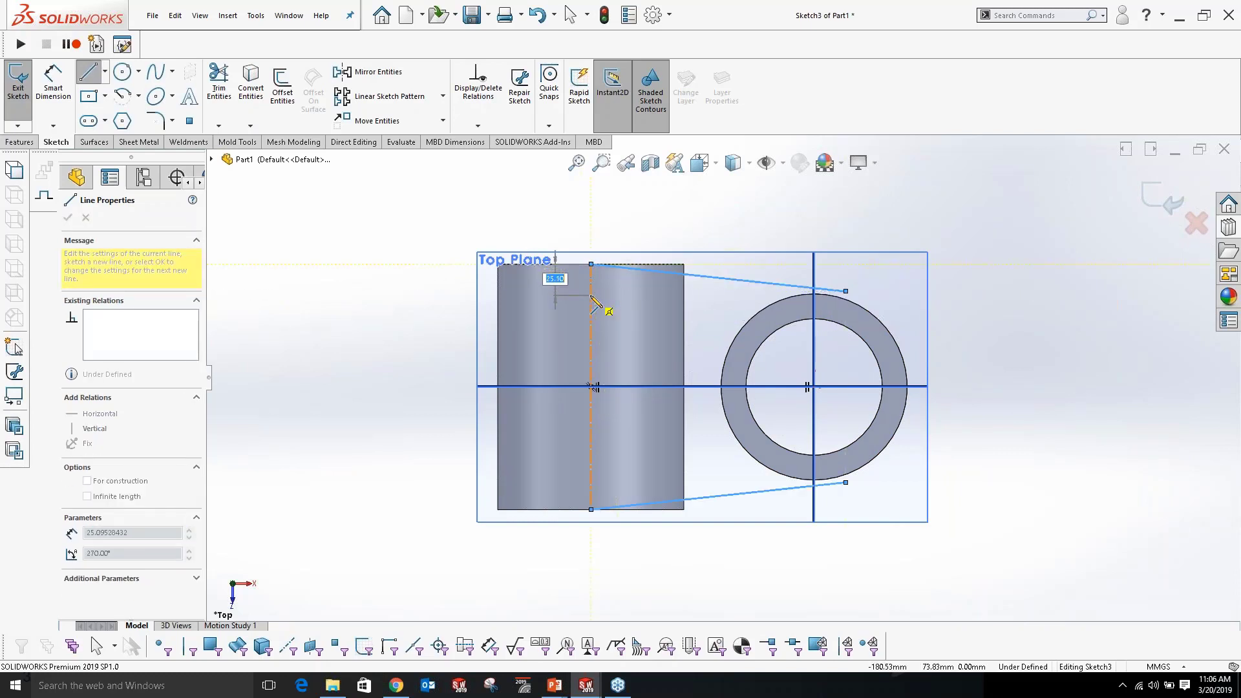
click(591, 295)
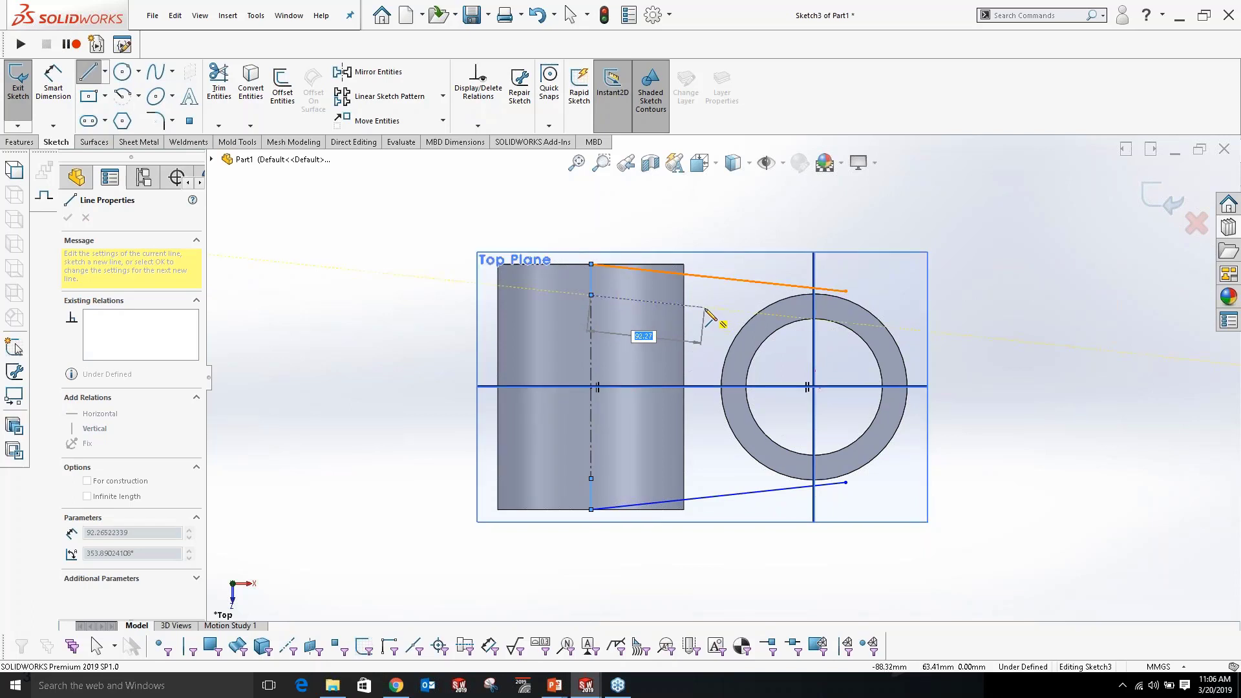
click(704, 307)
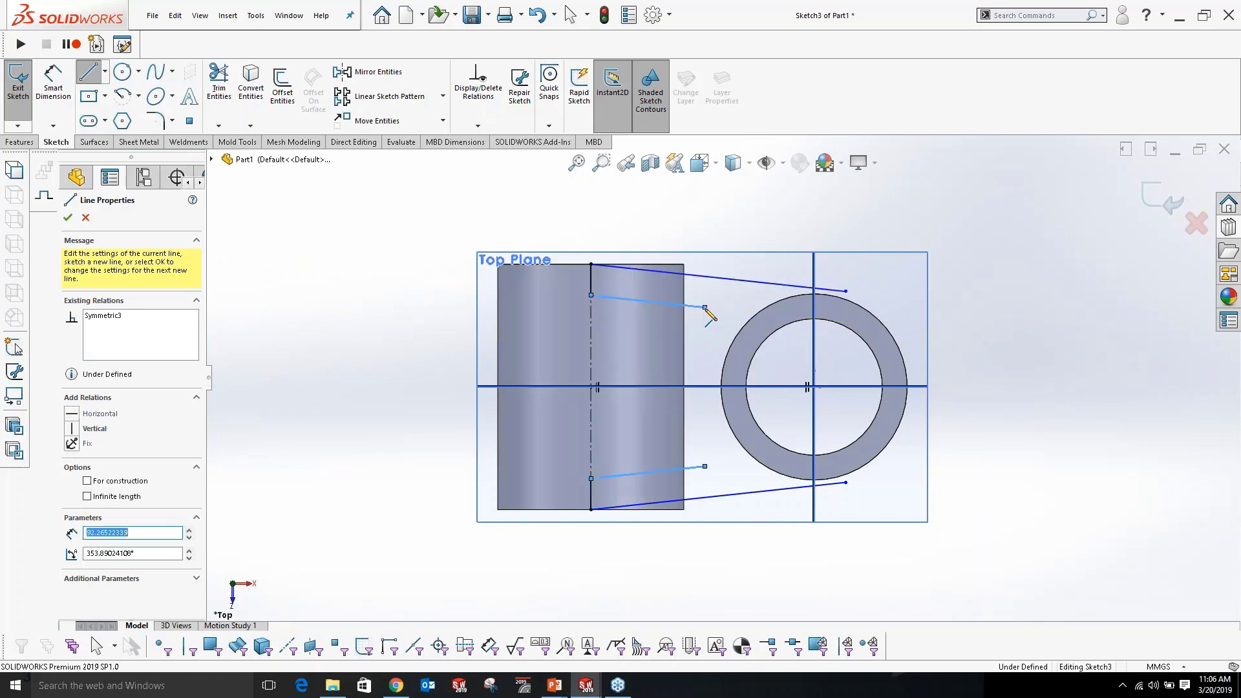
click(702, 386)
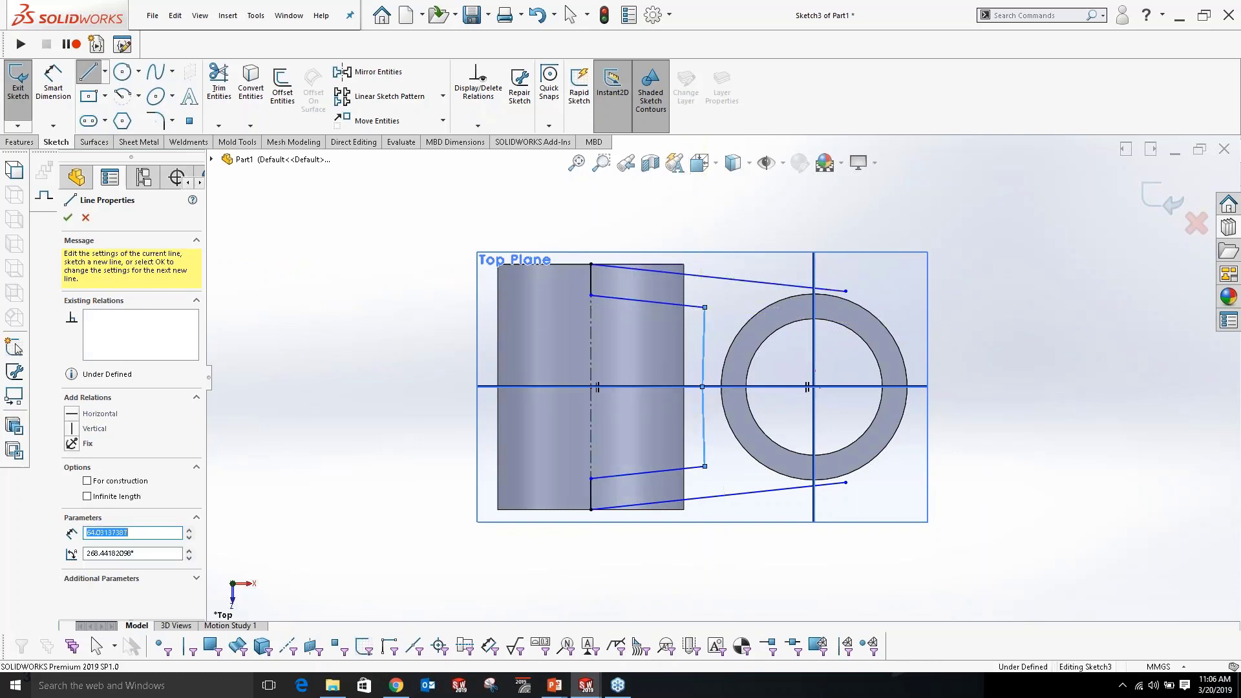
key(Escape)
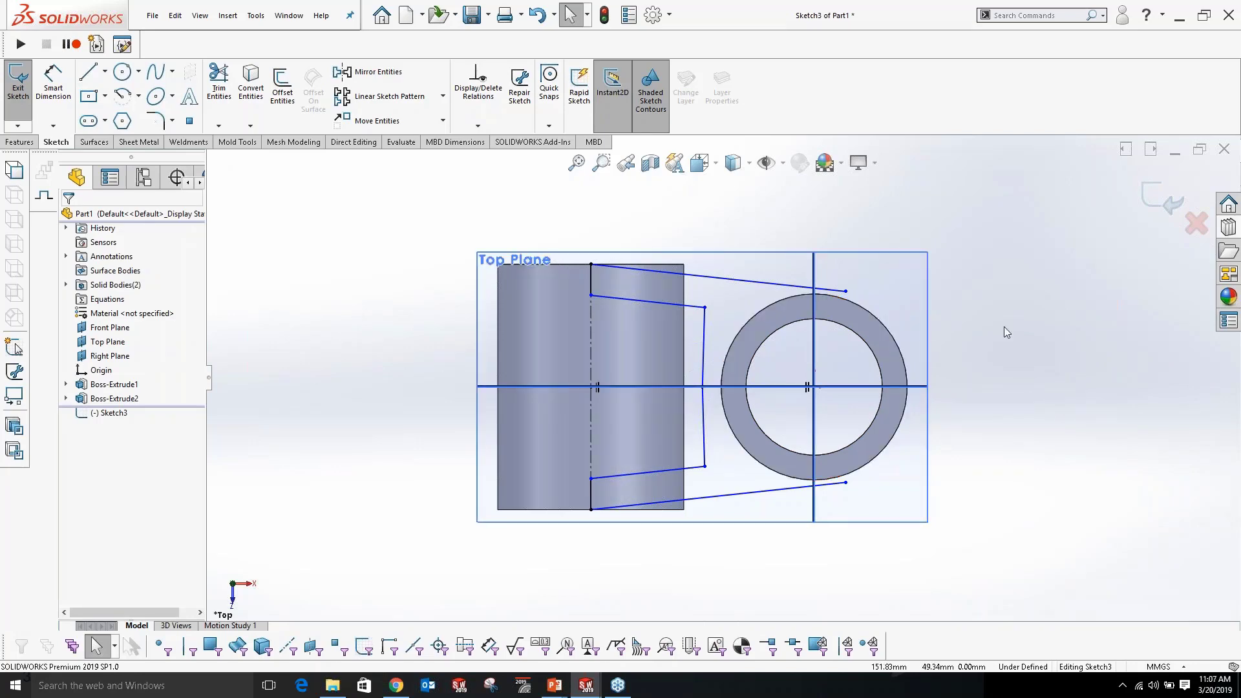
Convert the outer circular edge of the ring into a sketch entity.
click(253, 91)
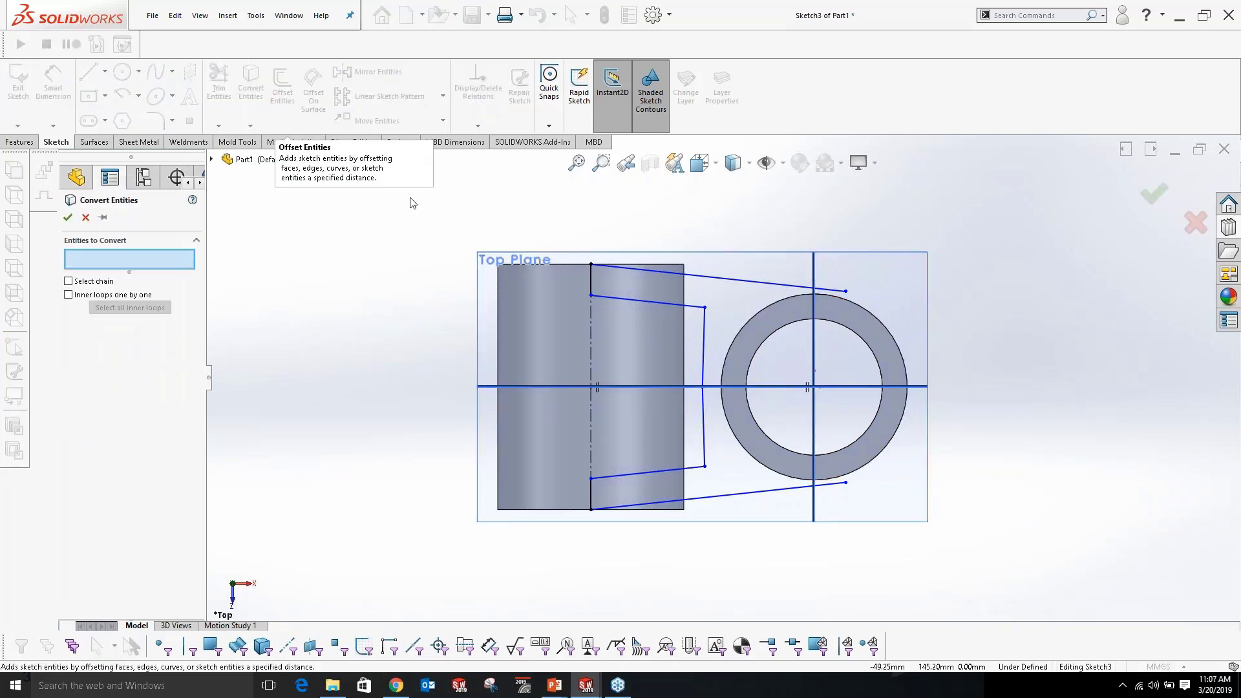
click(863, 312)
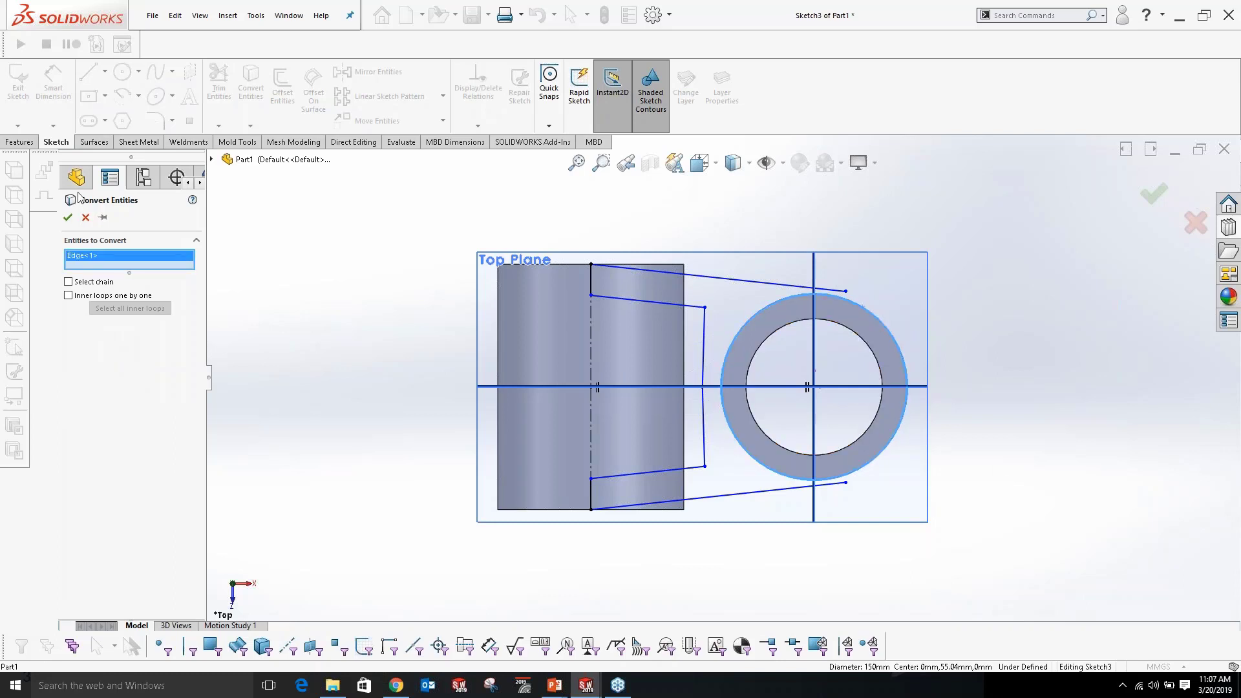
click(67, 218)
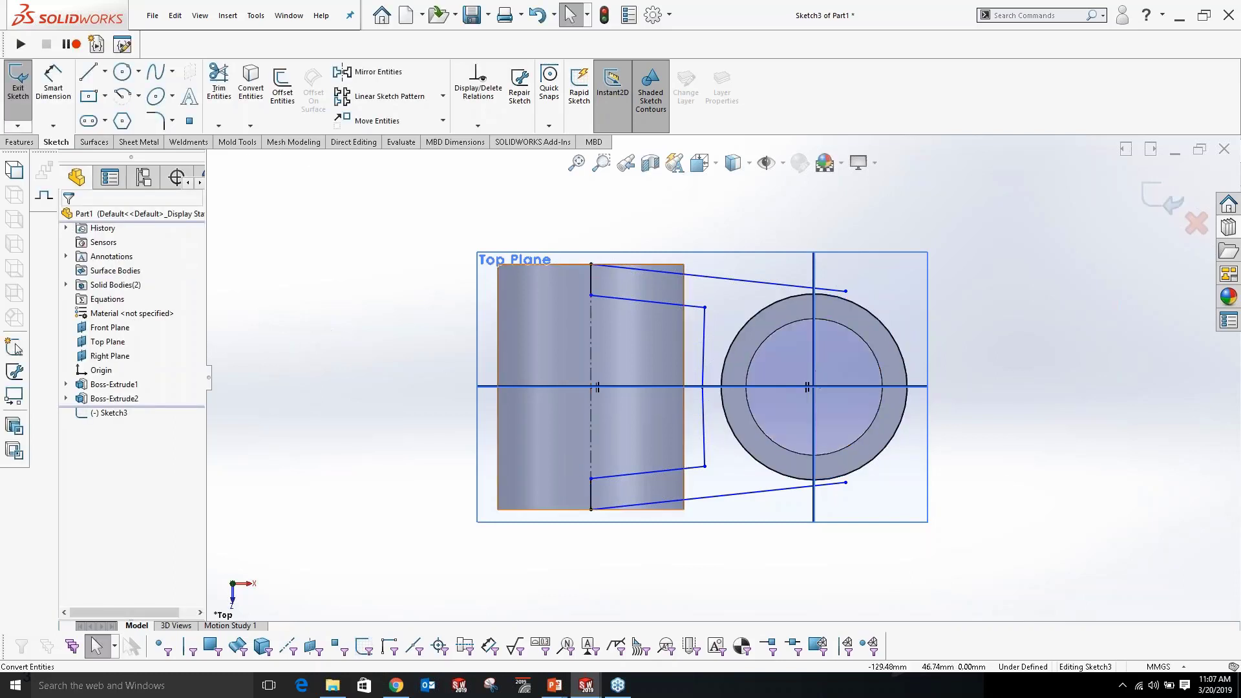
Add a tangent relation between the outer sloped line and the converted circle.
scroll(804, 342, down, 5)
scroll(753, 320, up, 4)
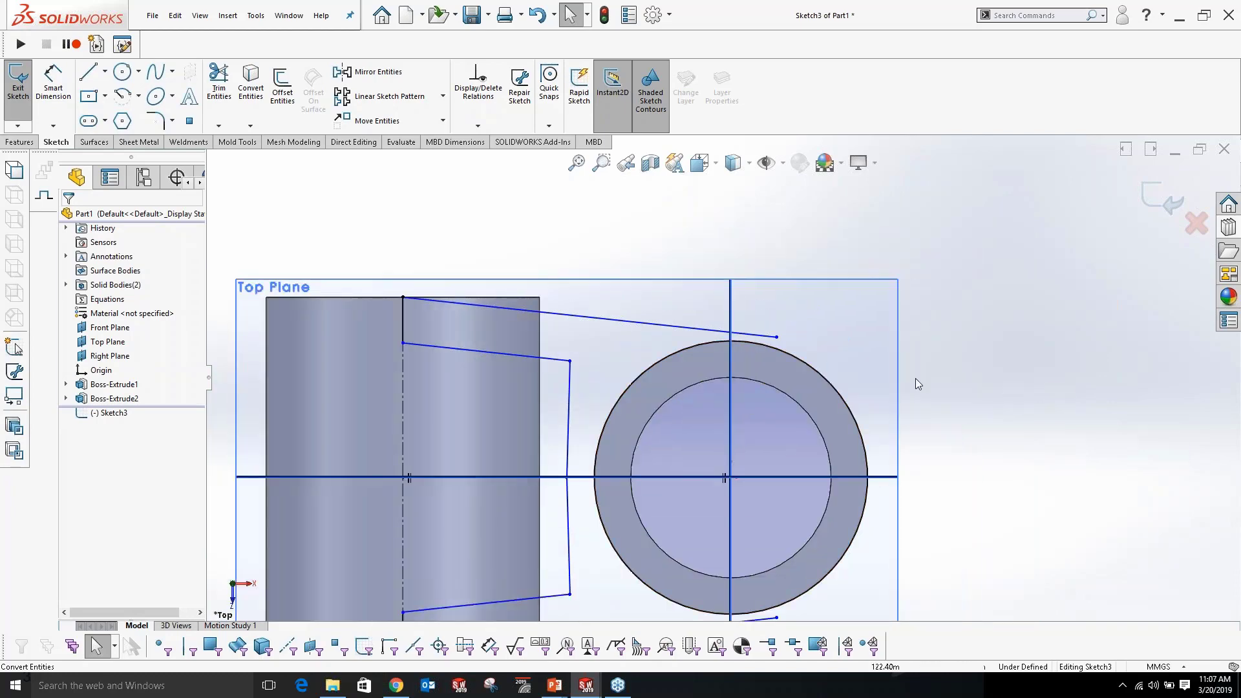
click(762, 335)
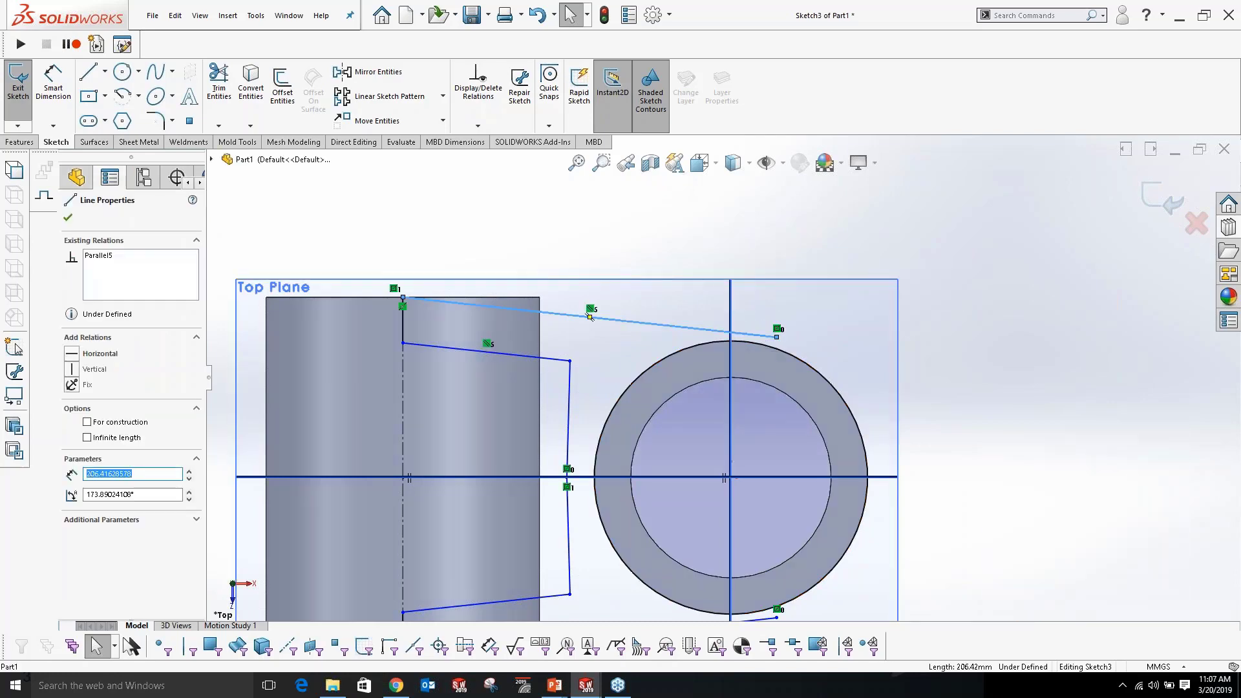
ctrl+click(750, 347)
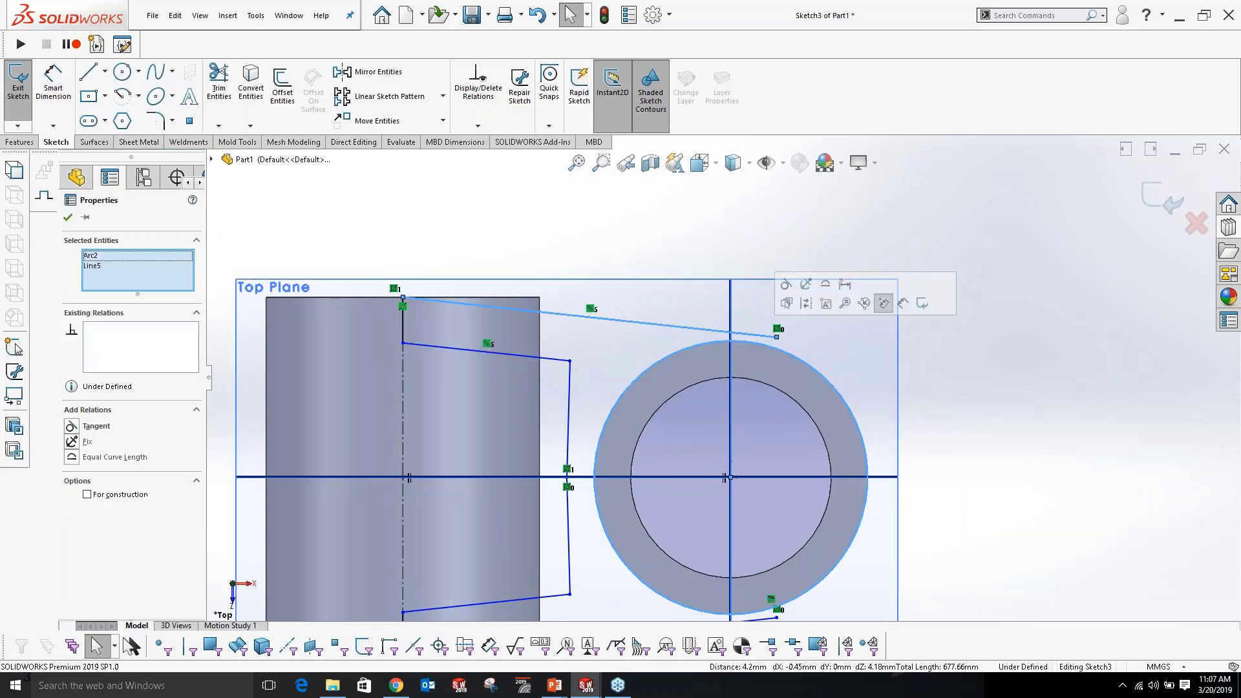
click(786, 285)
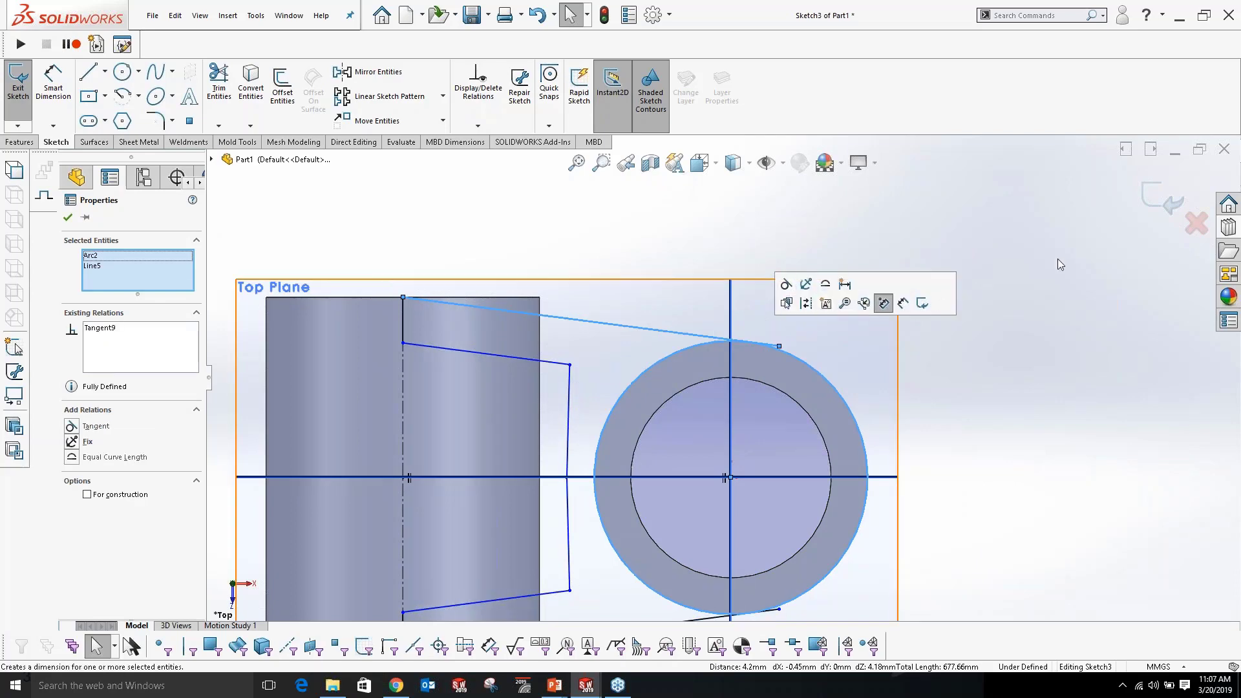
click(1034, 266)
Trim the overhanging ends of the outer sloped lines and the circle's far side, keeping the arc facing the second cylinder.
scroll(834, 504, up, 5)
scroll(758, 486, down, 5)
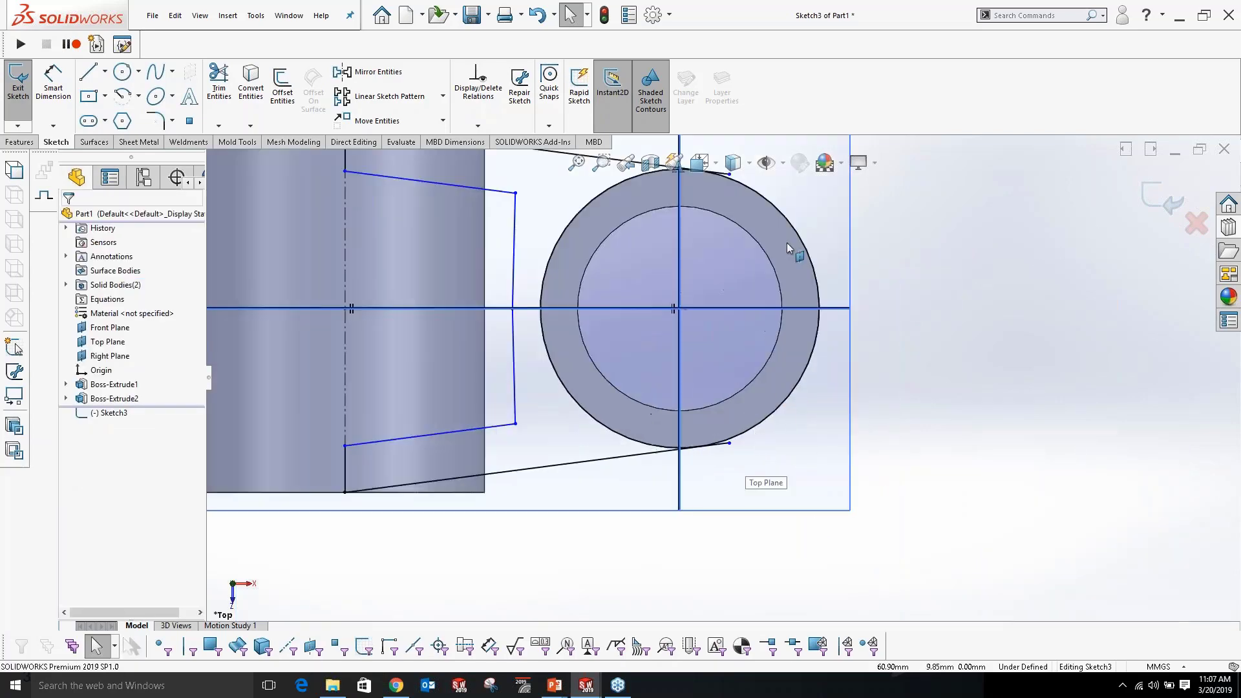
click(219, 80)
scroll(685, 297, up, 3)
scroll(720, 239, down, 6)
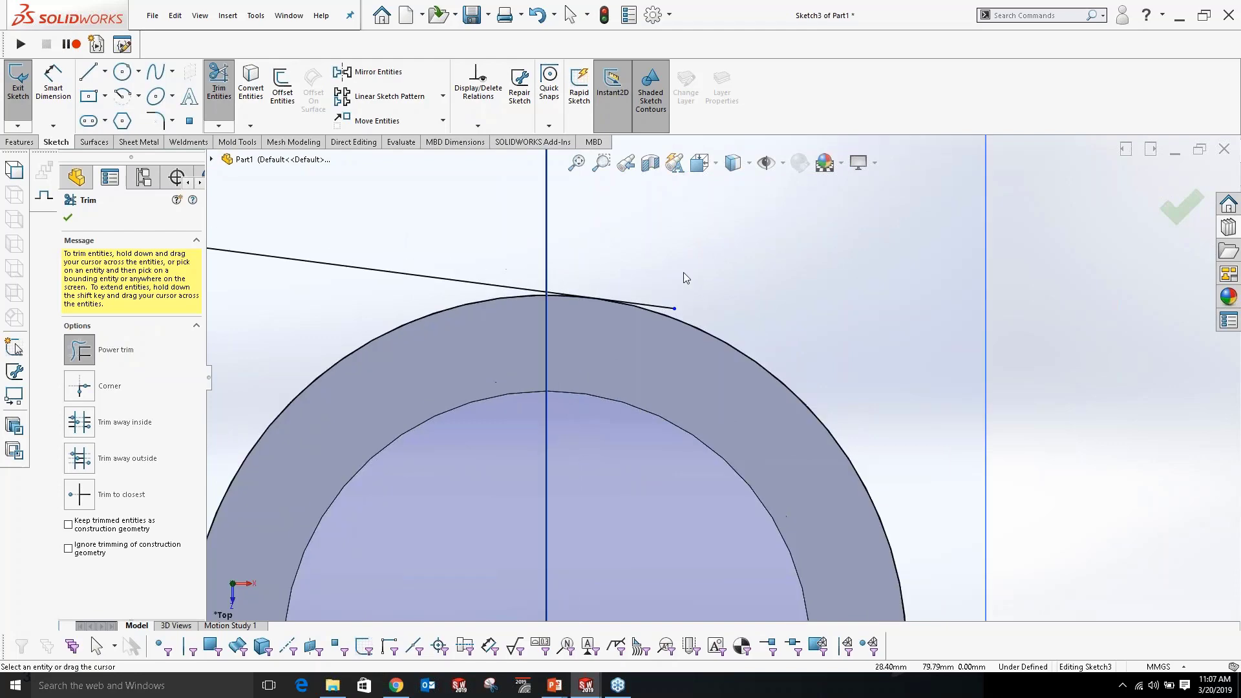
scroll(669, 304, up, 6)
scroll(725, 516, down, 4)
scroll(685, 461, up, 6)
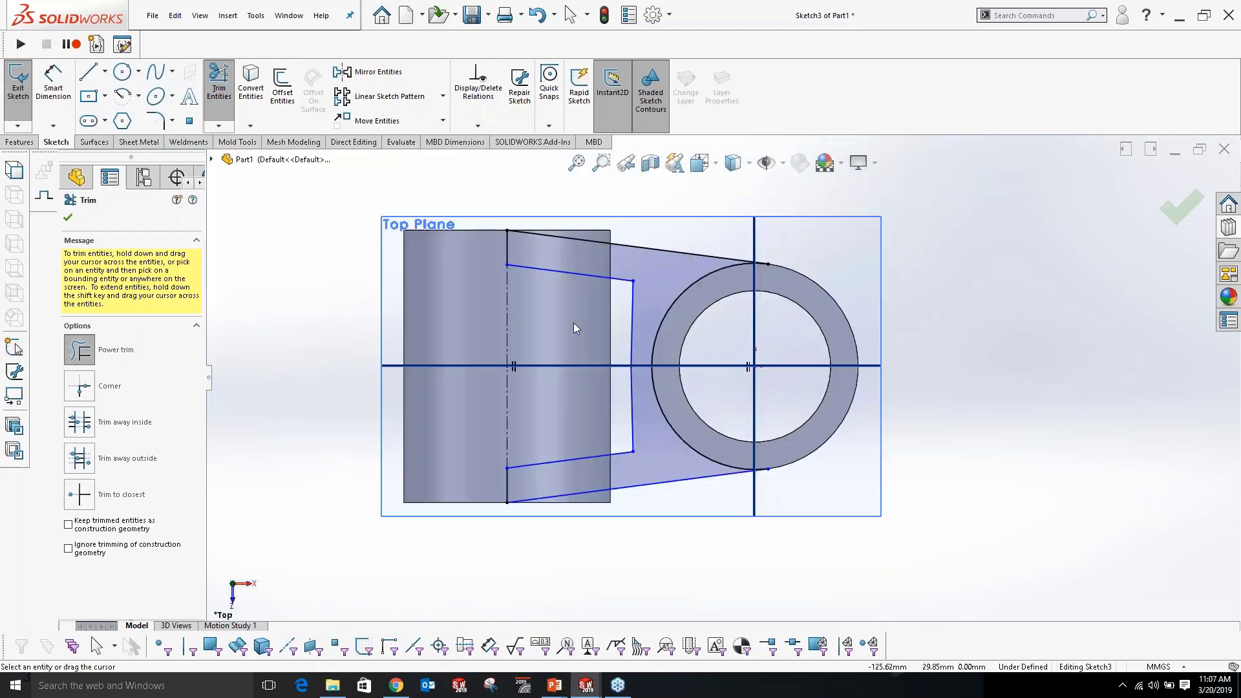
scroll(642, 285, down, 3)
scroll(729, 333, up, 3)
scroll(730, 336, down, 3)
key(Escape)
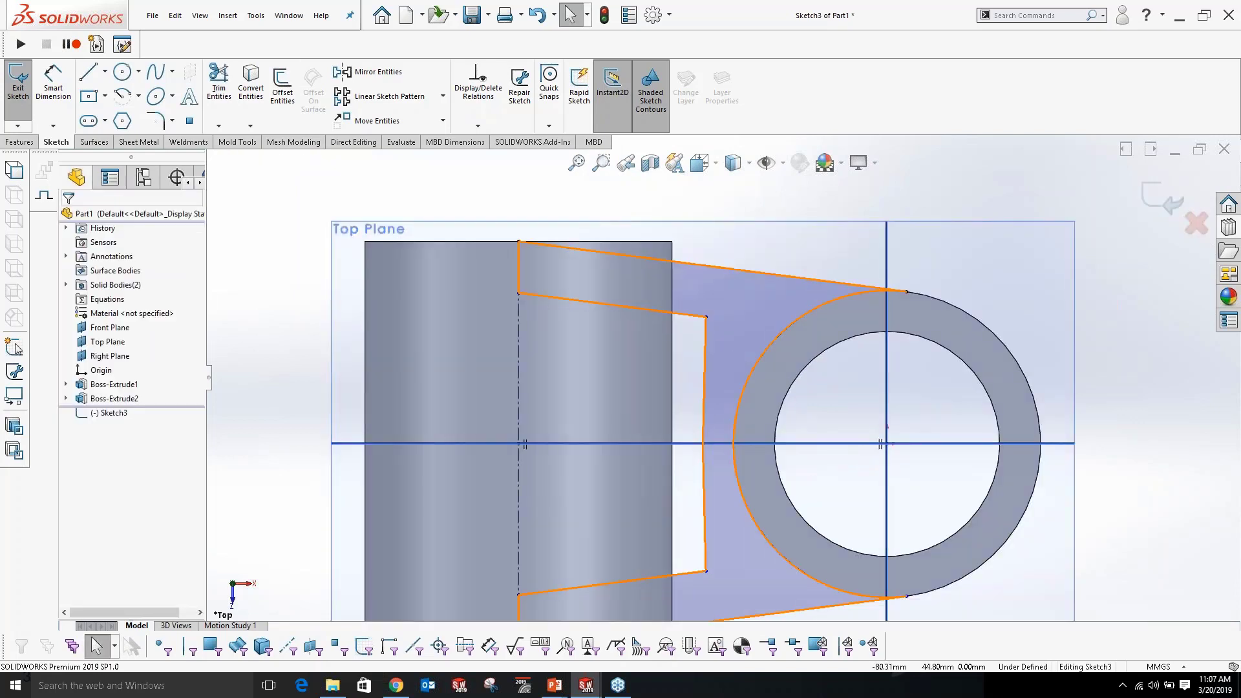
Fully define the sketch with calculated relations and dimensions for all entities in it.
scroll(721, 377, up, 3)
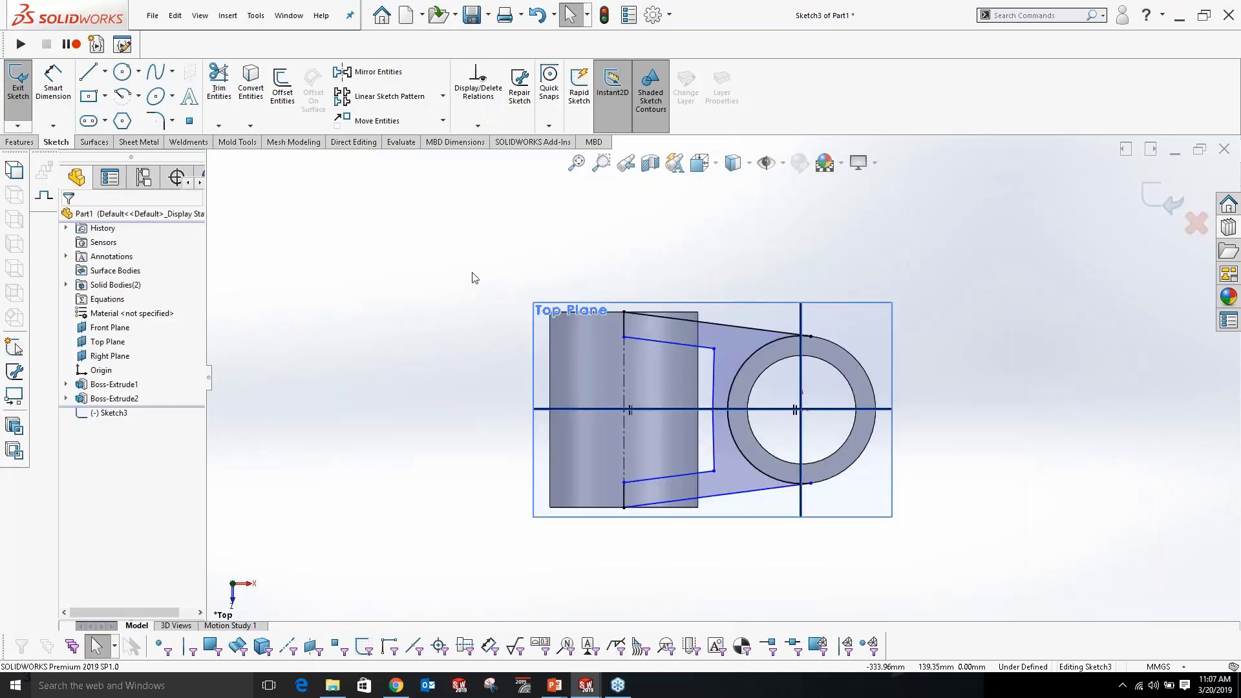
click(478, 126)
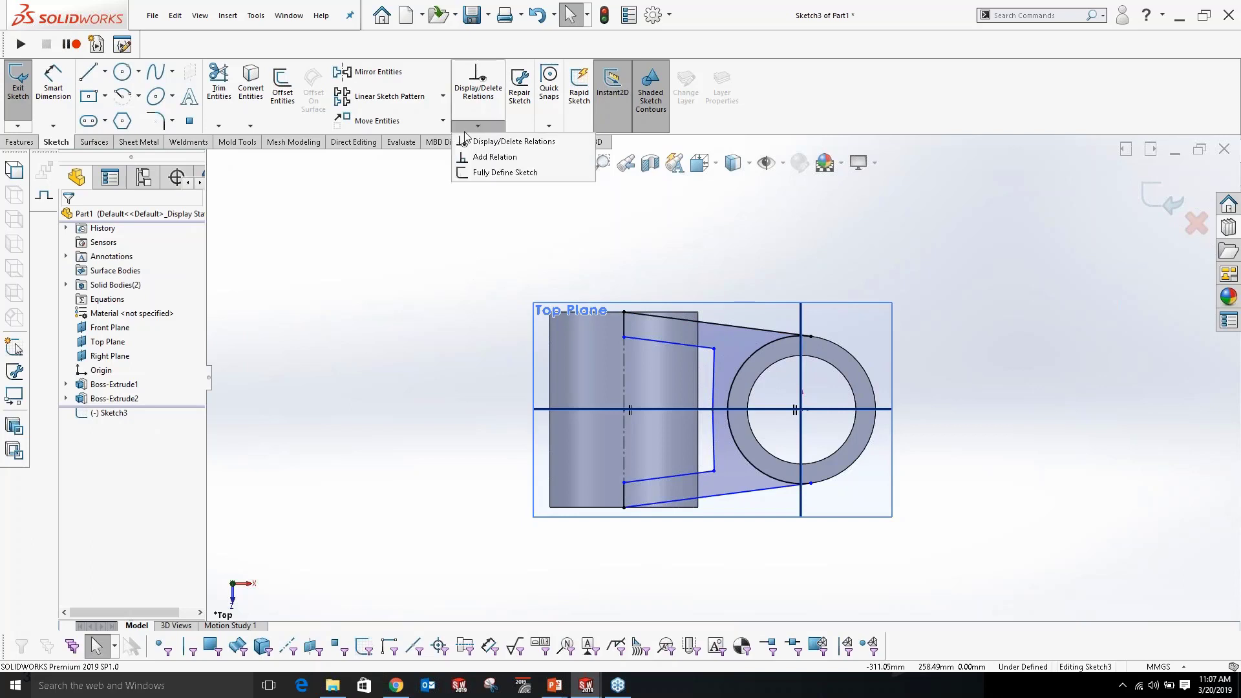
click(503, 173)
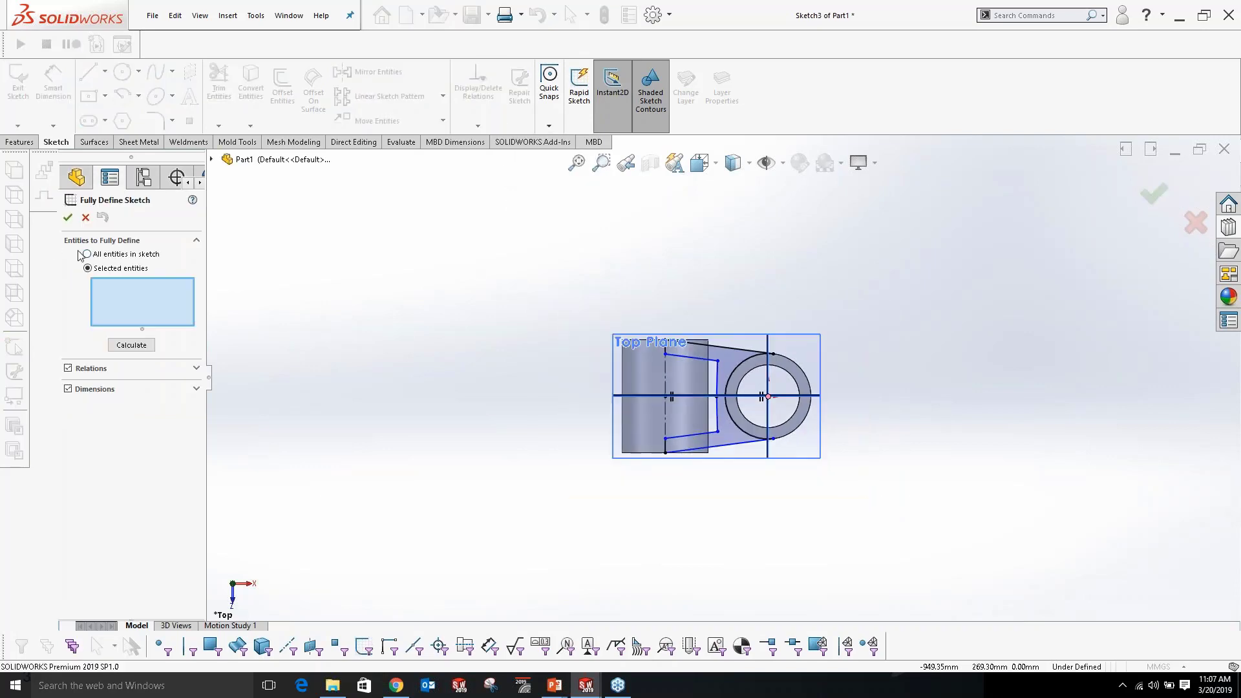
click(113, 256)
drag(460, 281, 976, 603)
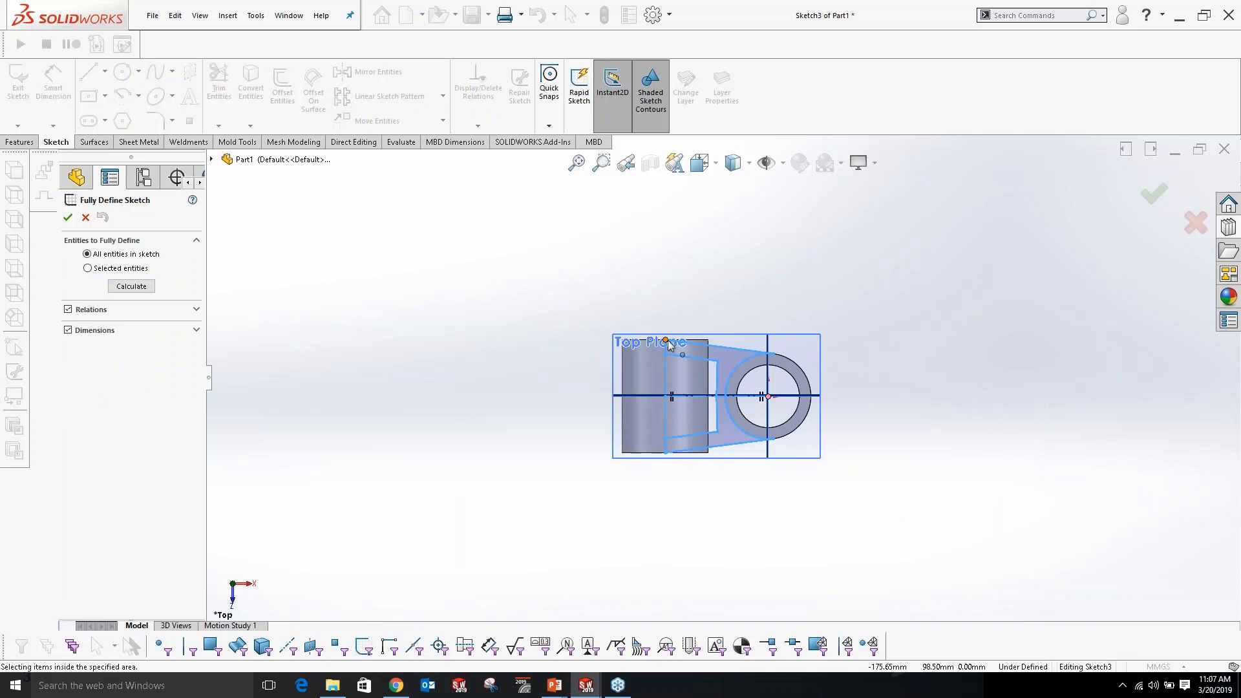
click(131, 285)
click(68, 217)
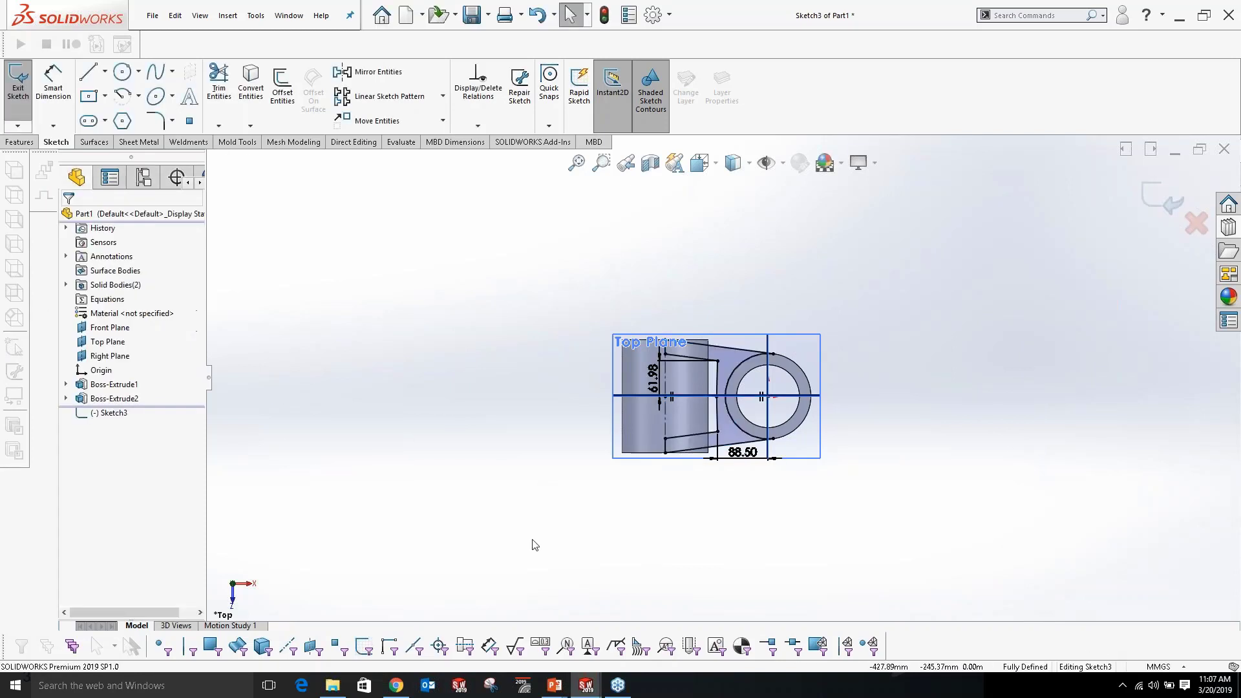
Draw a center rectangle about 117 mm tall from the second cylinder's axis midpoint out to its side edge, and turn off Dynamic Mirror.
scroll(652, 501, down, 4)
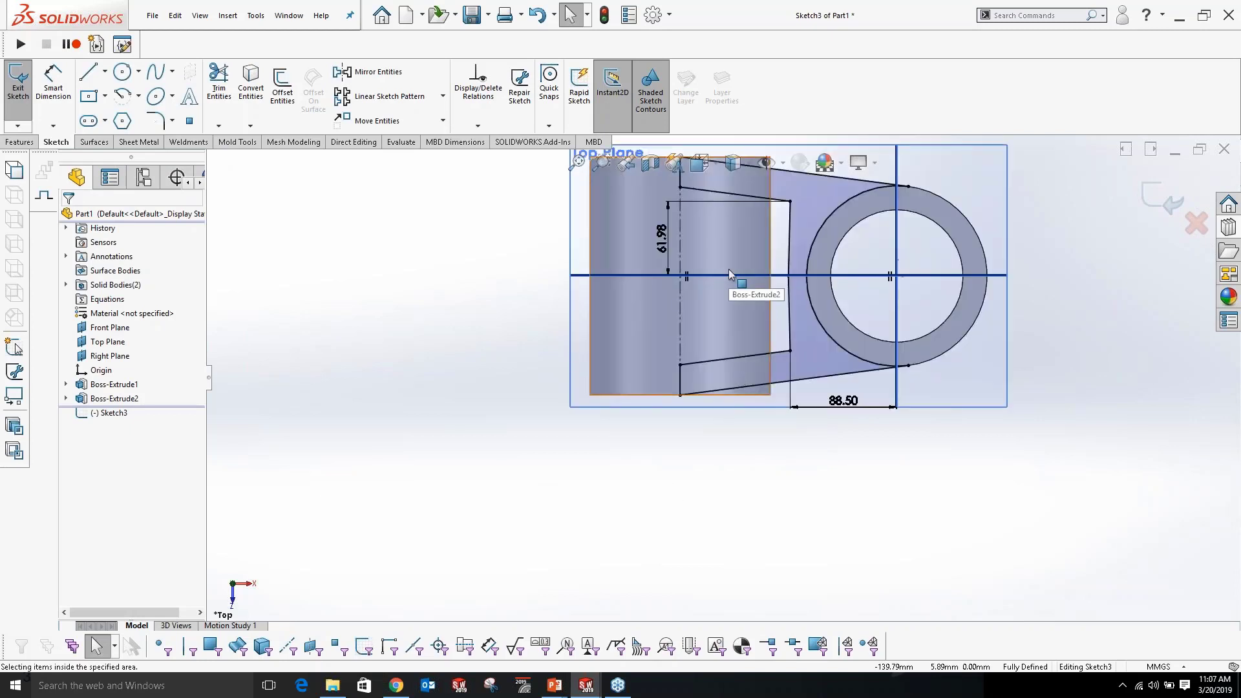
scroll(727, 269, up, 3)
scroll(676, 332, down, 2)
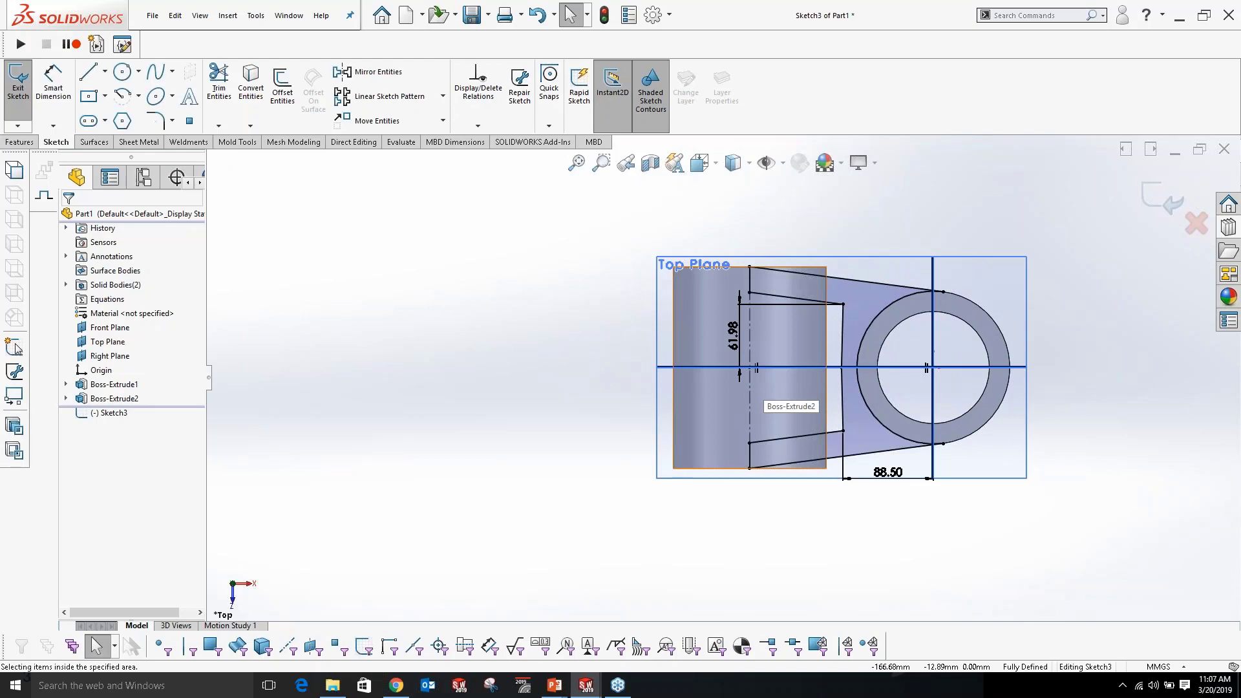
scroll(727, 391, up, 3)
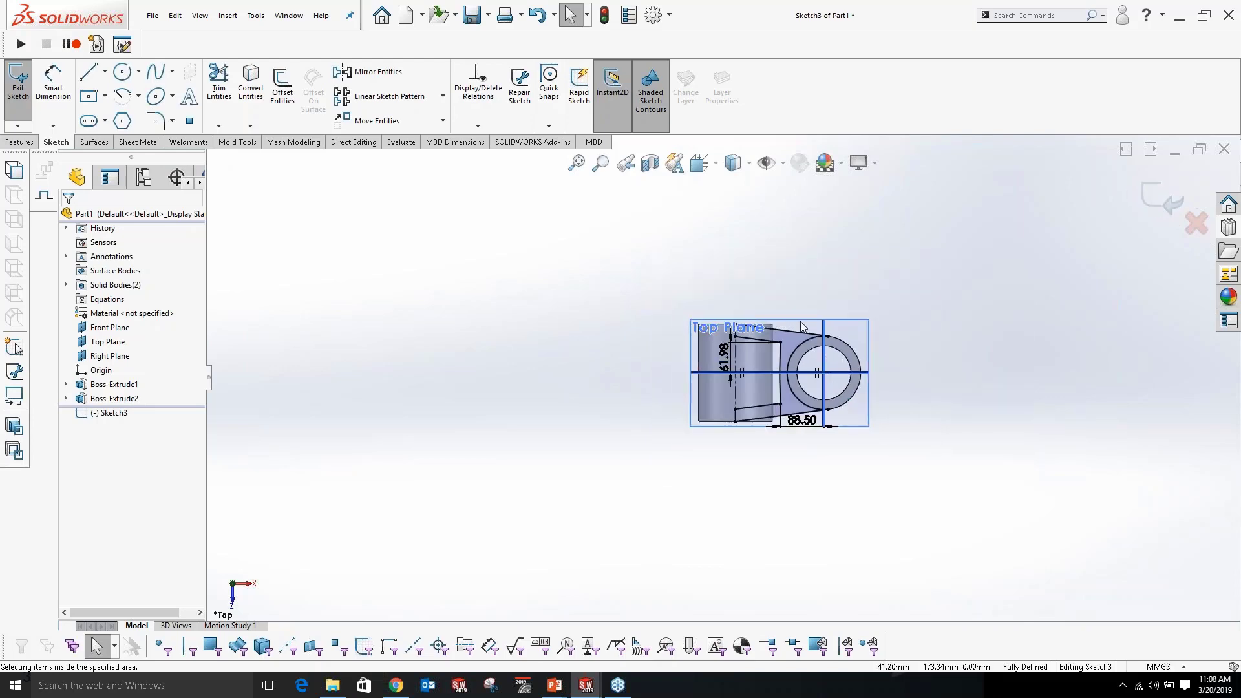
scroll(765, 343, down, 6)
key(f)
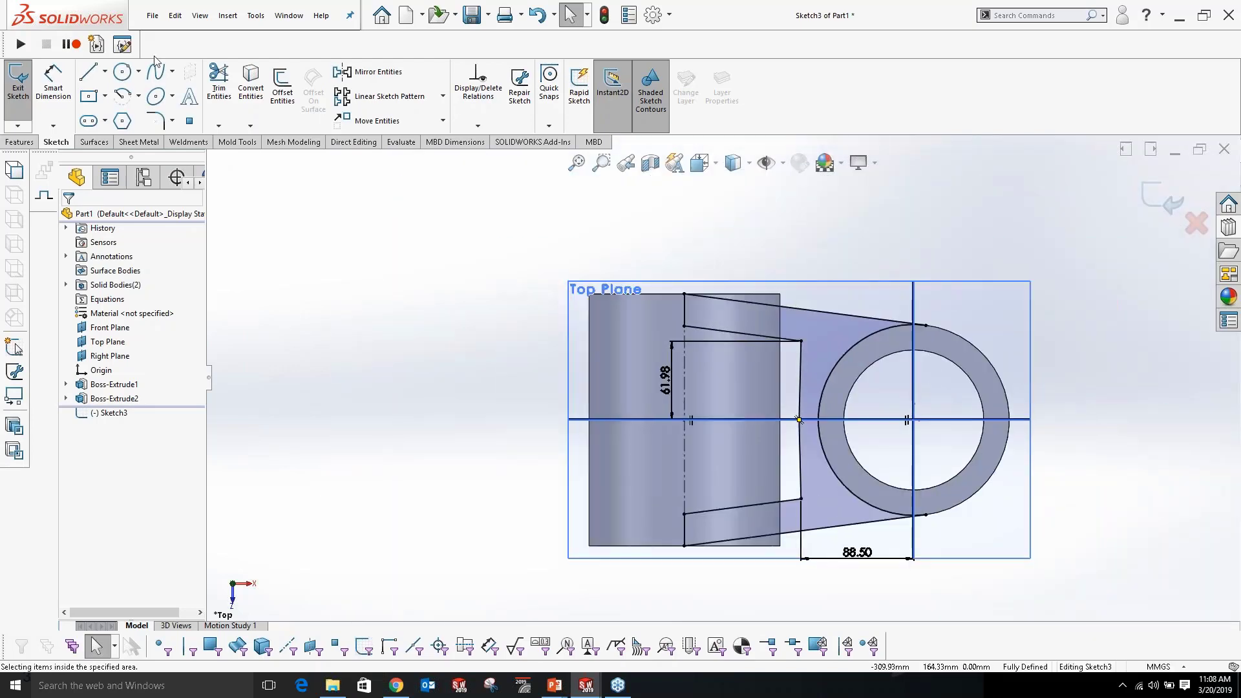
click(88, 96)
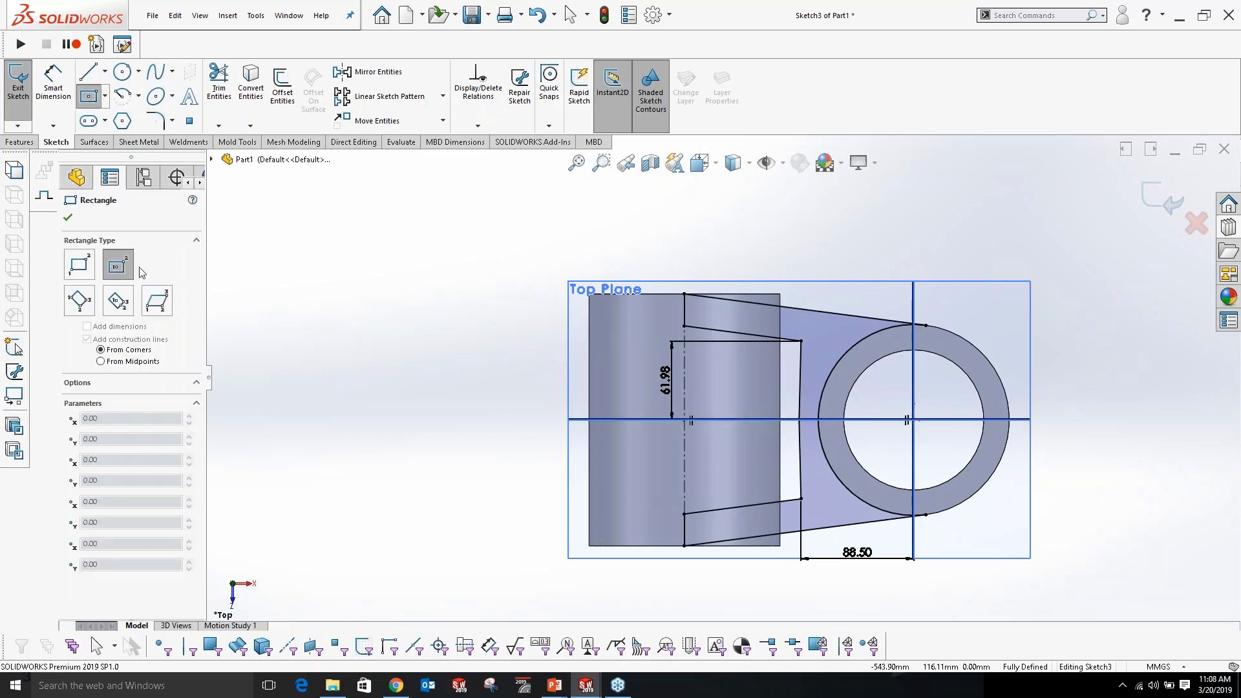
click(687, 423)
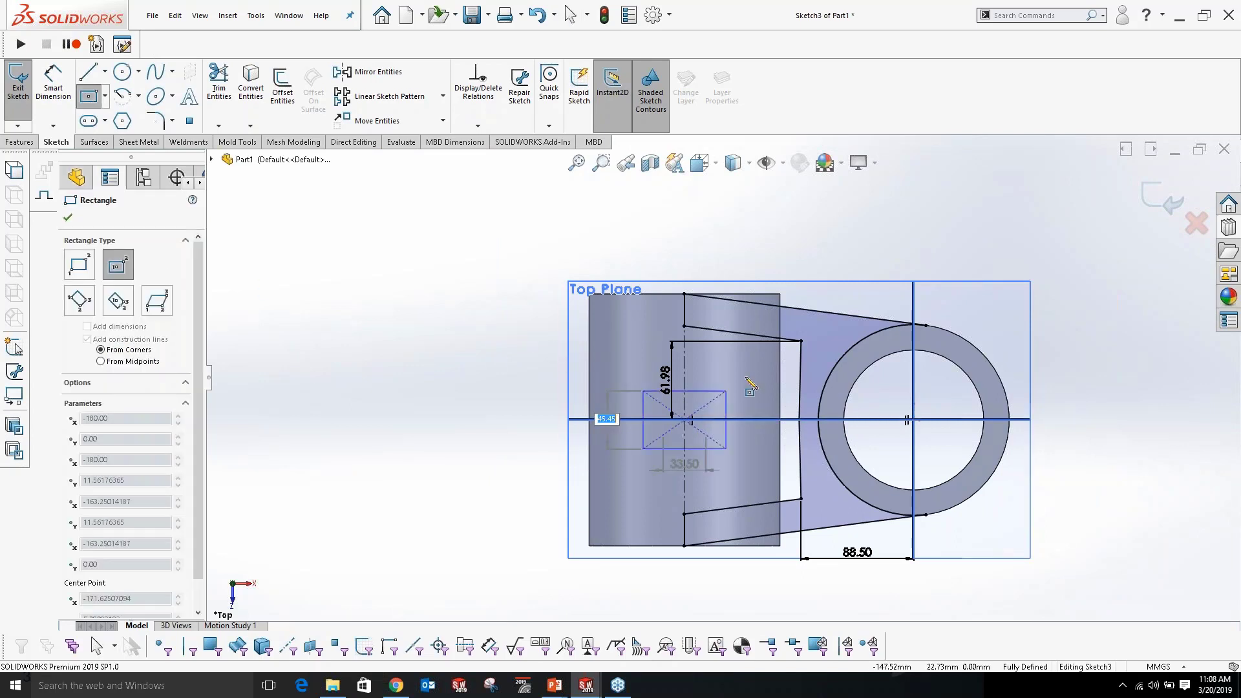
click(800, 362)
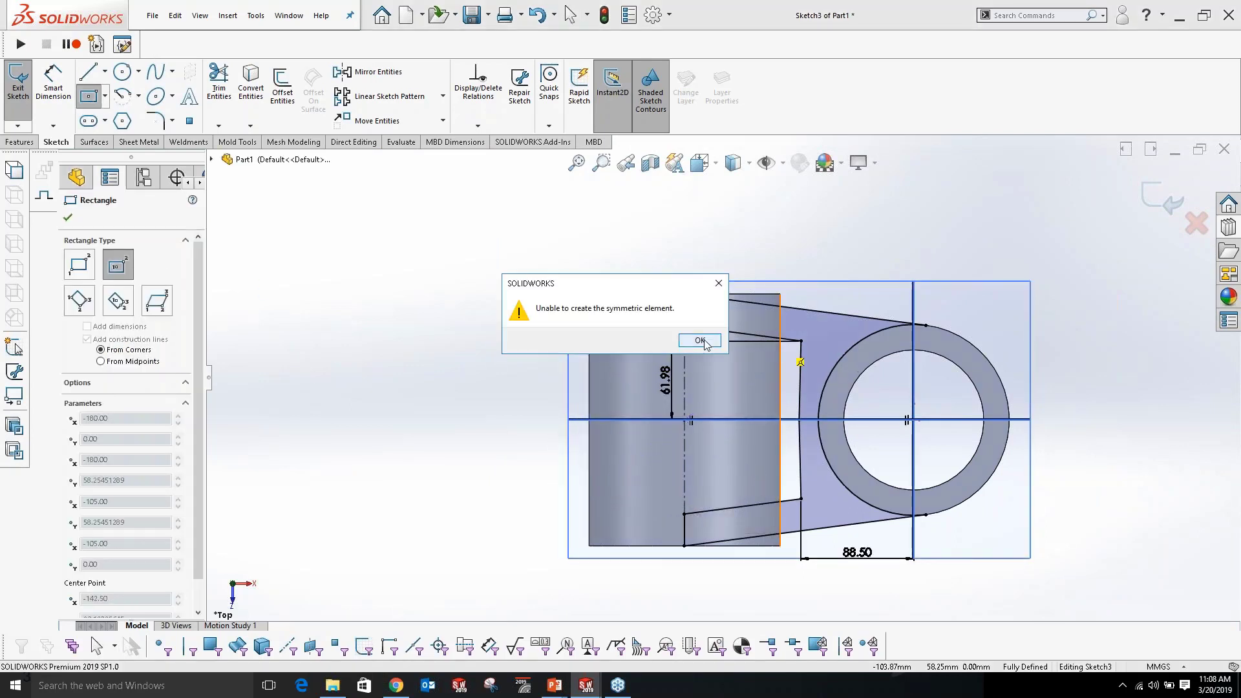
click(707, 341)
key(Escape)
key(s)
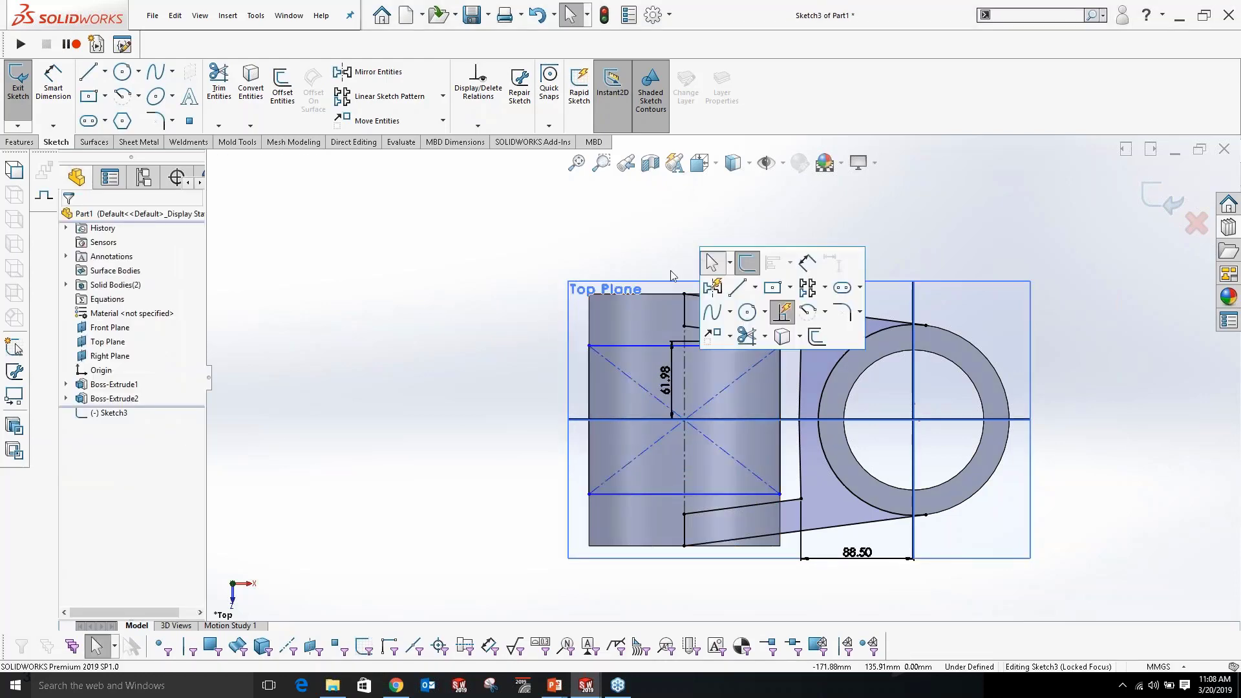
click(89, 96)
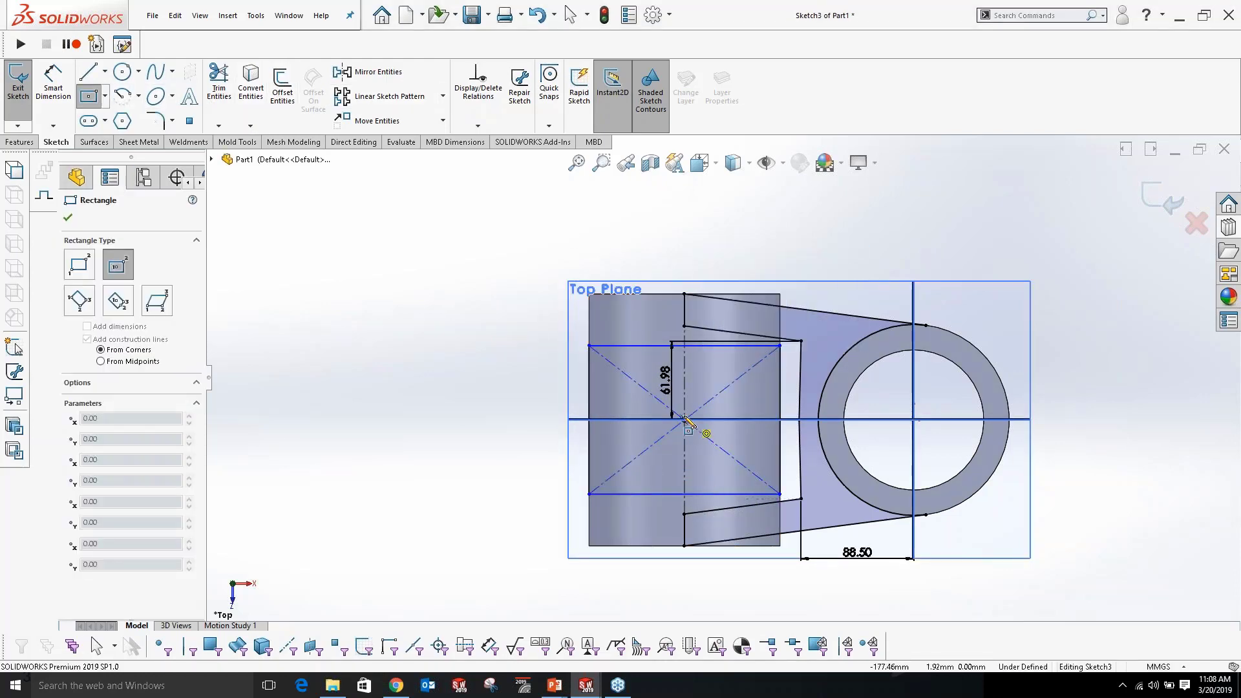
Dimension the height of the center rectangle on the second cylinder as 115 mm.
click(63, 74)
click(63, 75)
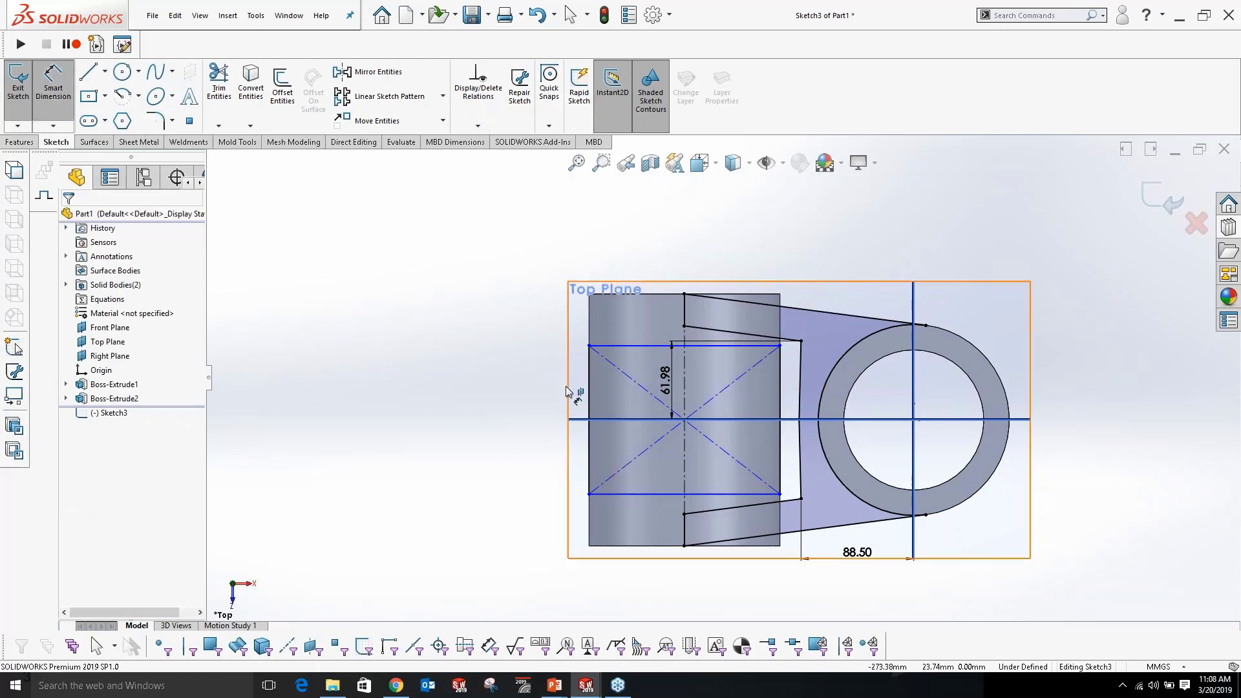
click(590, 383)
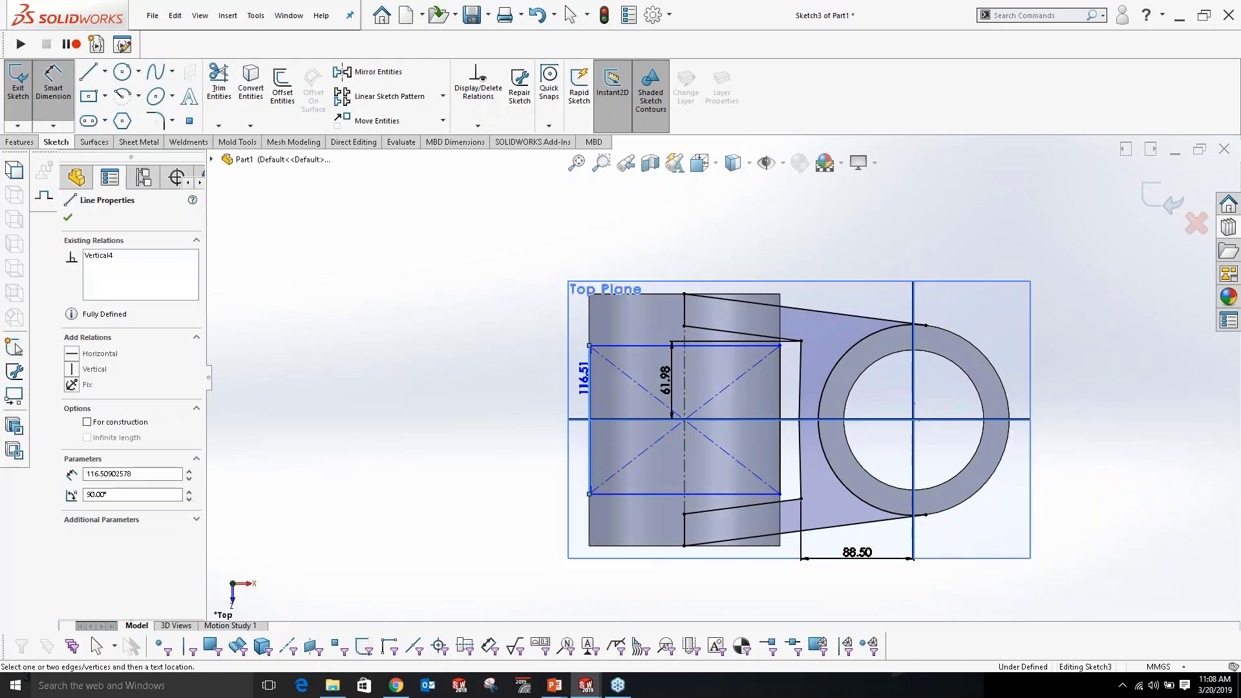
click(513, 413)
text(115)
key(Return)
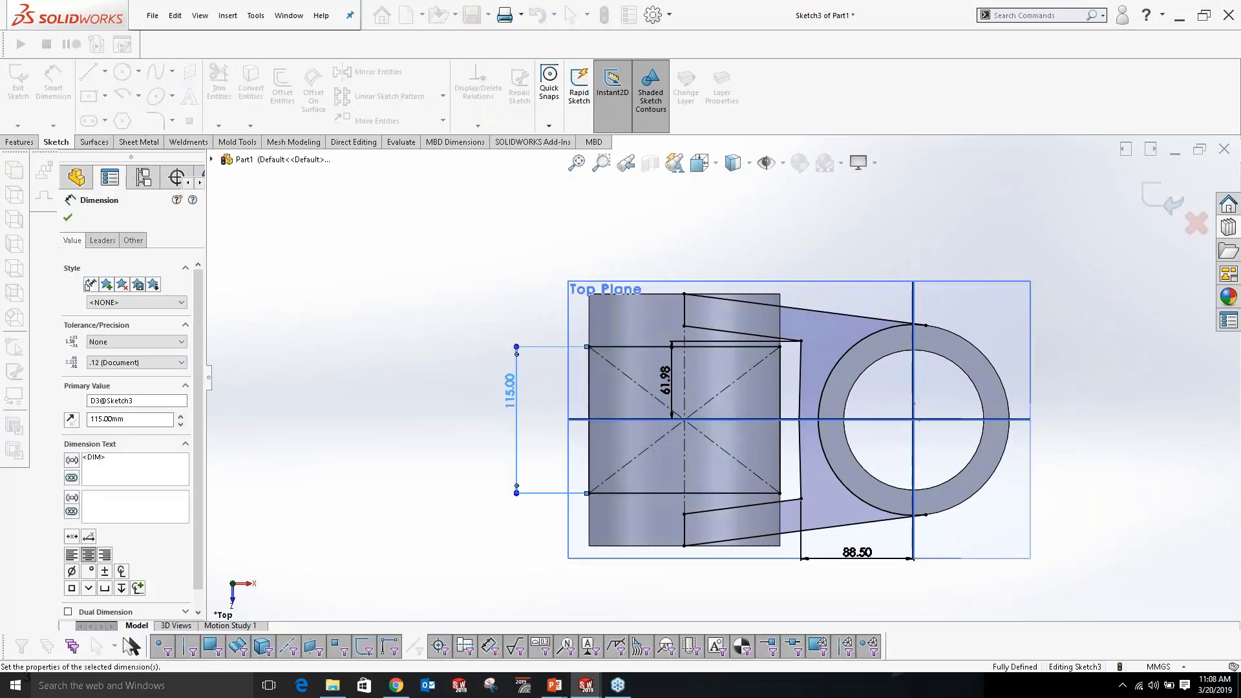
Finish dimensioning the center rectangle and exit the Top Plane sketch.
key(Escape)
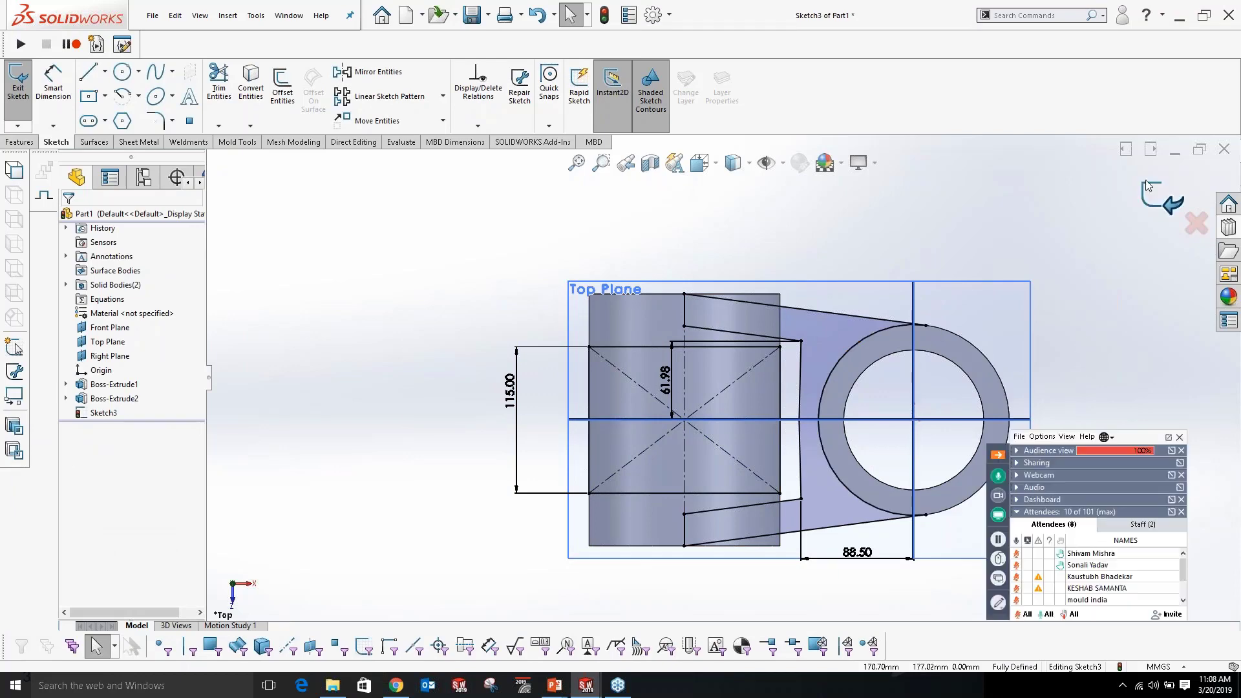
click(1163, 199)
middle_drag(1058, 358, 931, 365)
scroll(724, 370, down, 5)
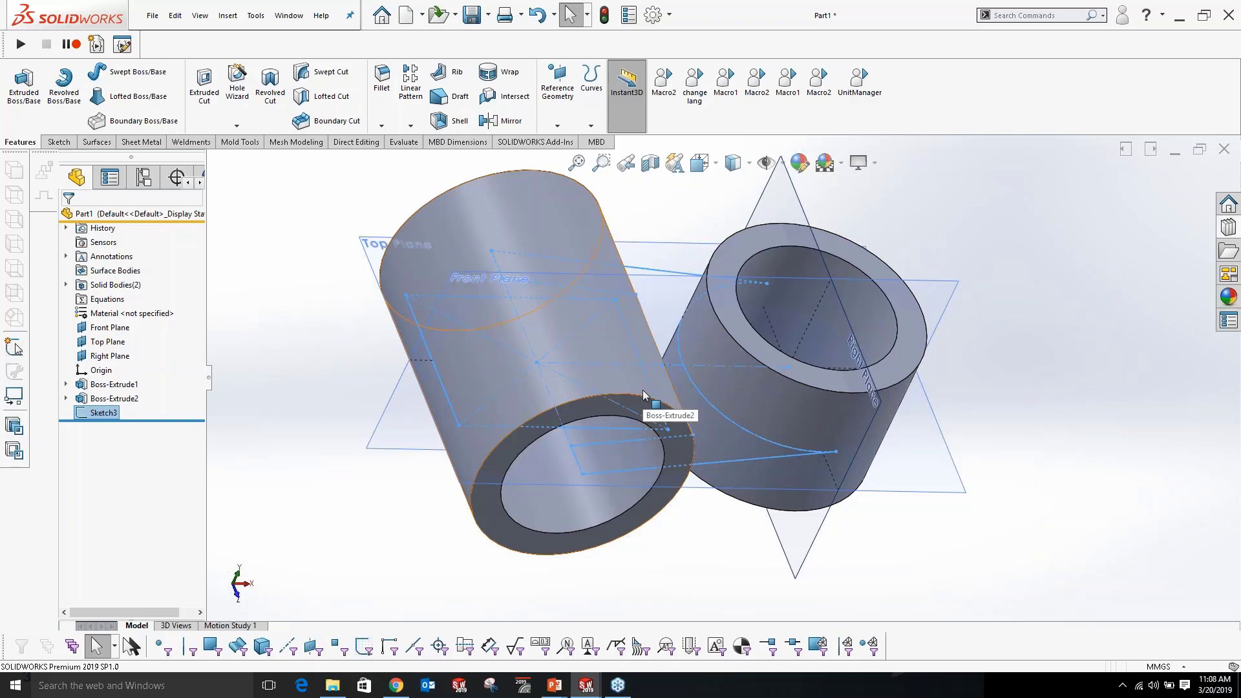
Select the connecting profile region with the Contour Select Tool and extrude it between the two cylinders using Instant3D.
click(1032, 221)
click(710, 463)
right_click(711, 461)
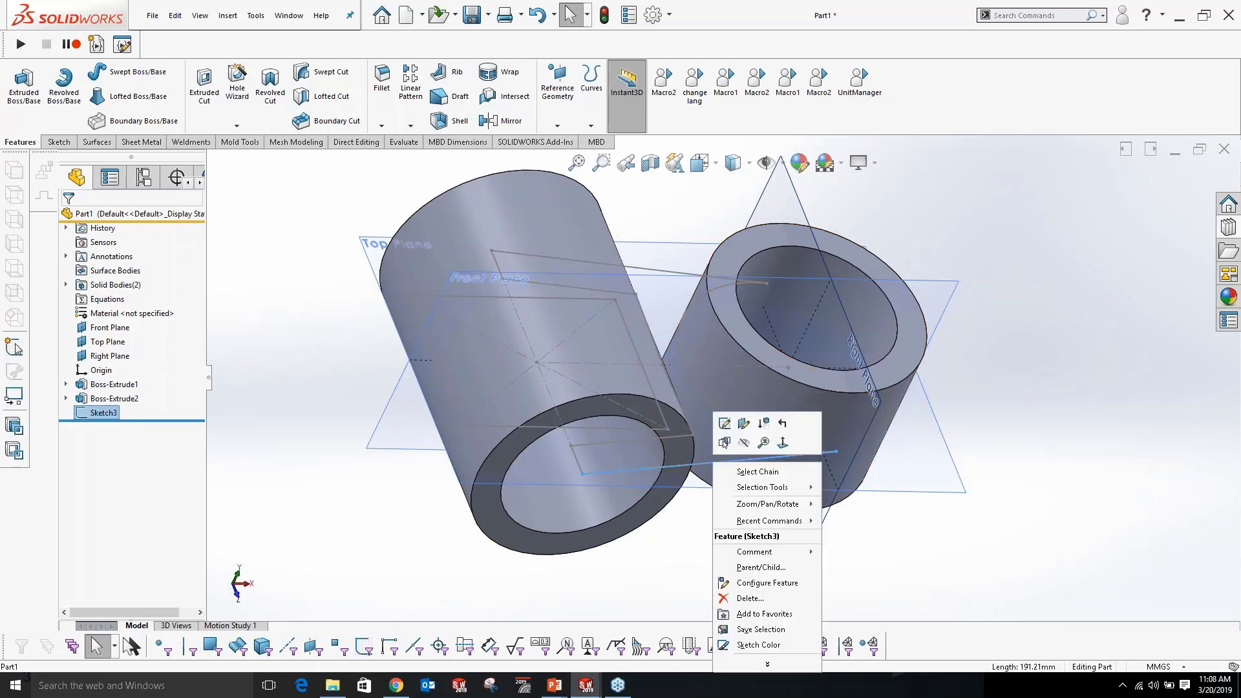
click(769, 664)
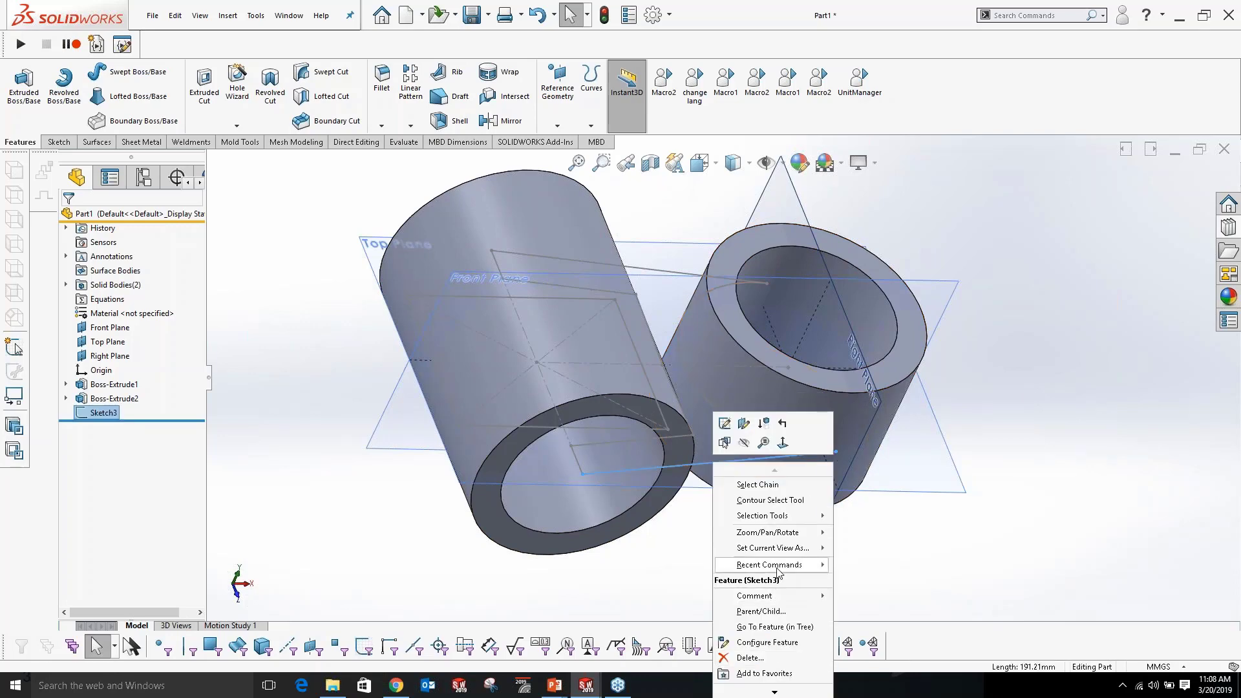
click(760, 501)
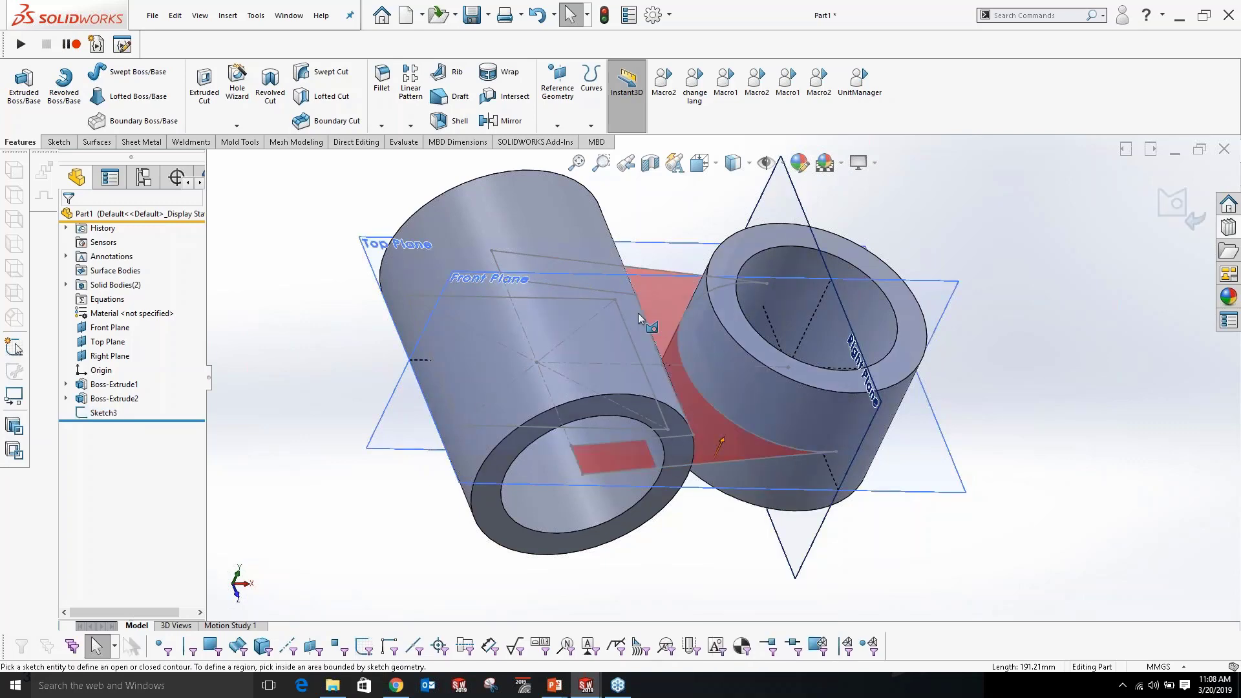
middle_drag(664, 288, 641, 291)
click(673, 318)
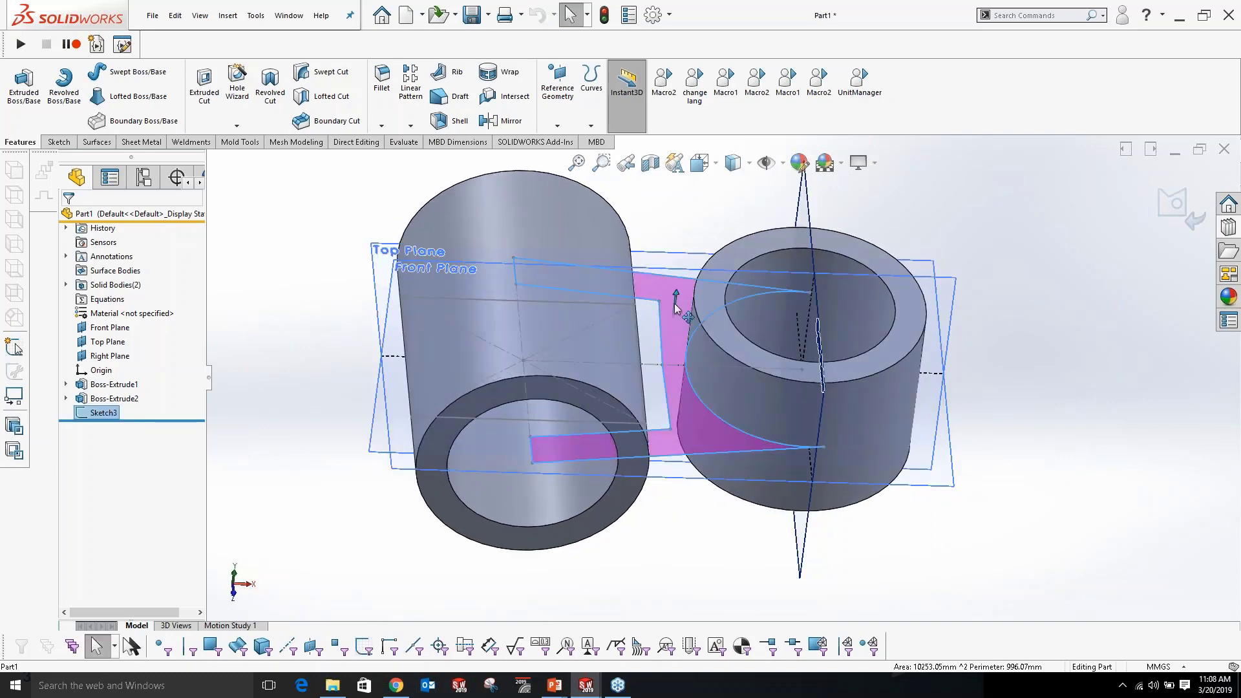
drag(676, 296, 684, 266)
mouse_move(690, 251)
mouse_down()
mouse_move(687, 231)
mouse_move(680, 249)
mouse_up()
Examine the extruded connecting body and how it meets both cylinders from several angles.
mouse_move(991, 253)
middle_down()
mouse_move(618, 407)
mouse_move(725, 338)
middle_up()
scroll(742, 409, up, 3)
middle_drag(741, 409, 737, 527)
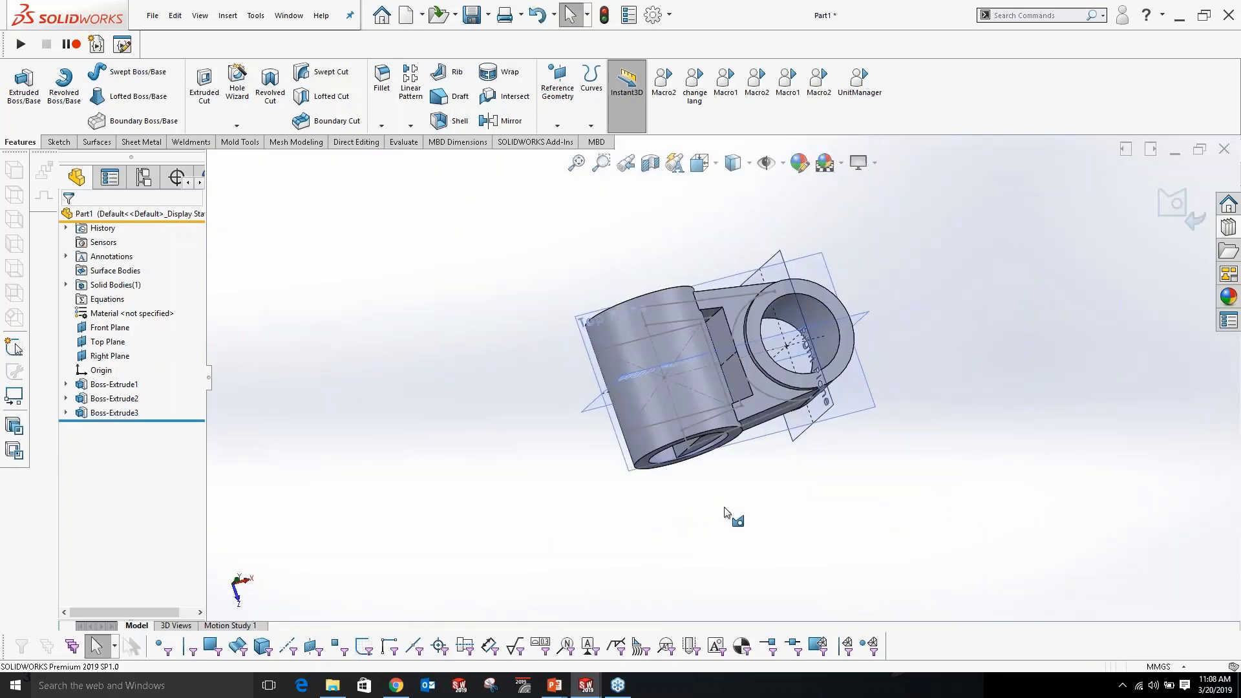
scroll(696, 379, down, 6)
scroll(751, 430, up, 5)
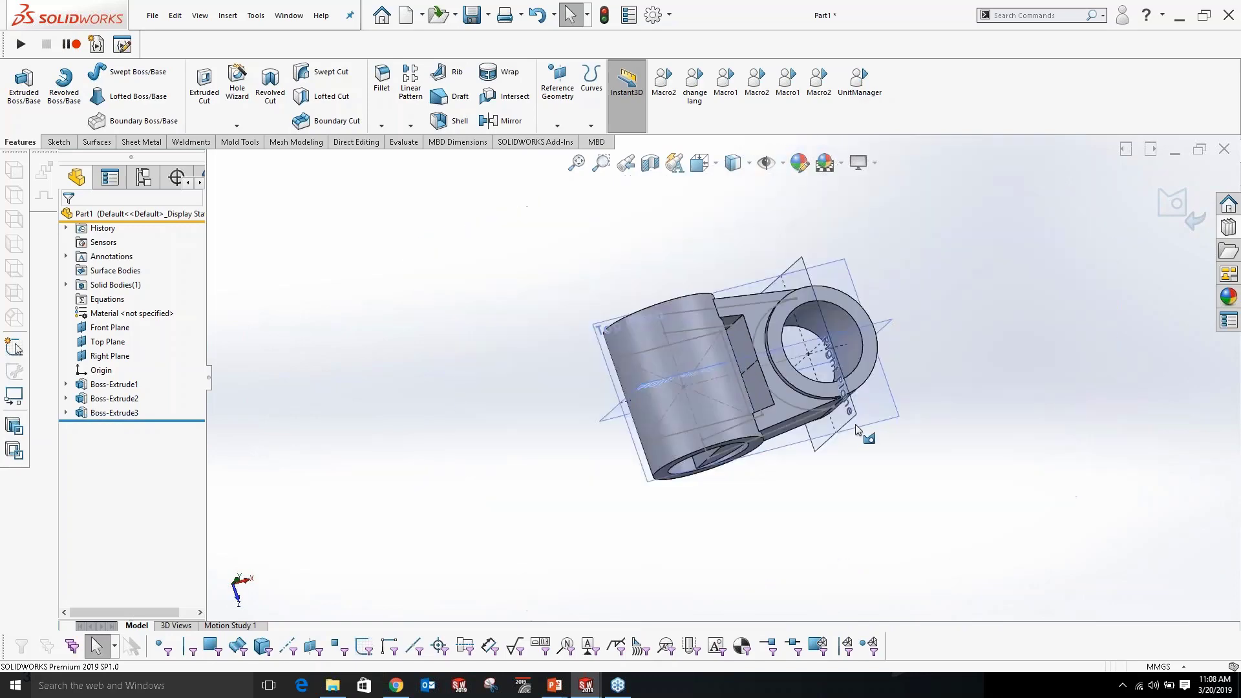
scroll(635, 401, down, 5)
scroll(635, 407, up, 5)
middle_drag(634, 407, 601, 396)
scroll(601, 395, down, 5)
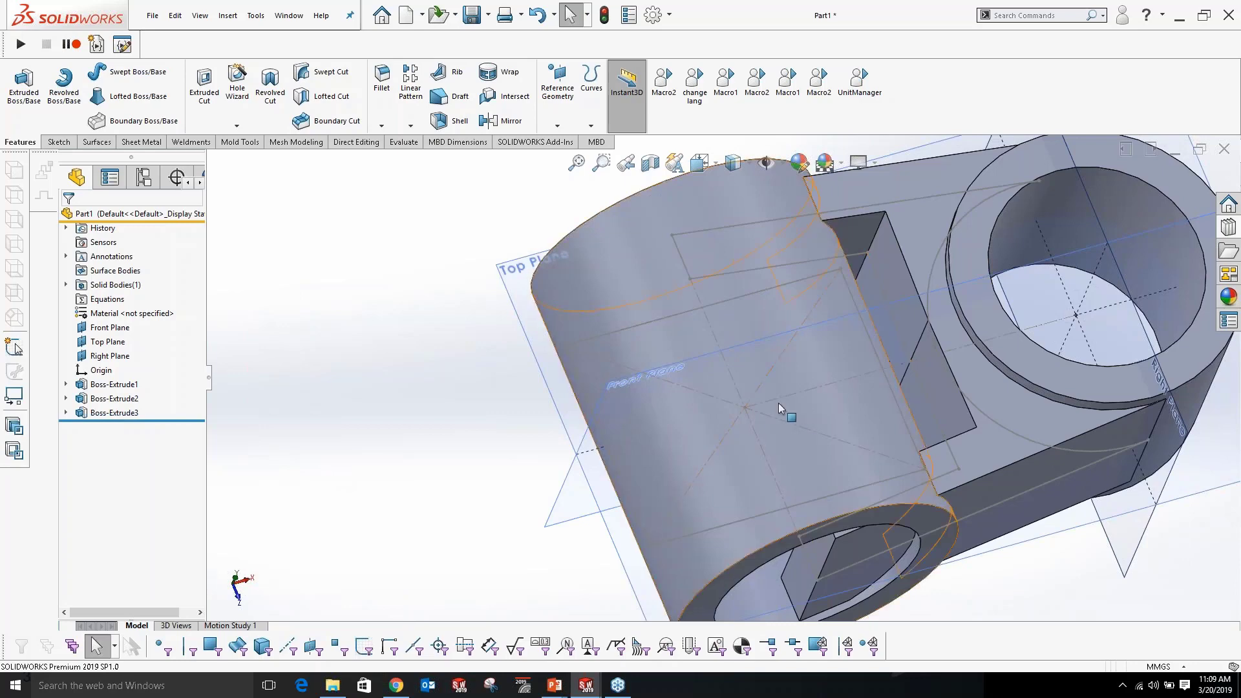
scroll(666, 408, up, 5)
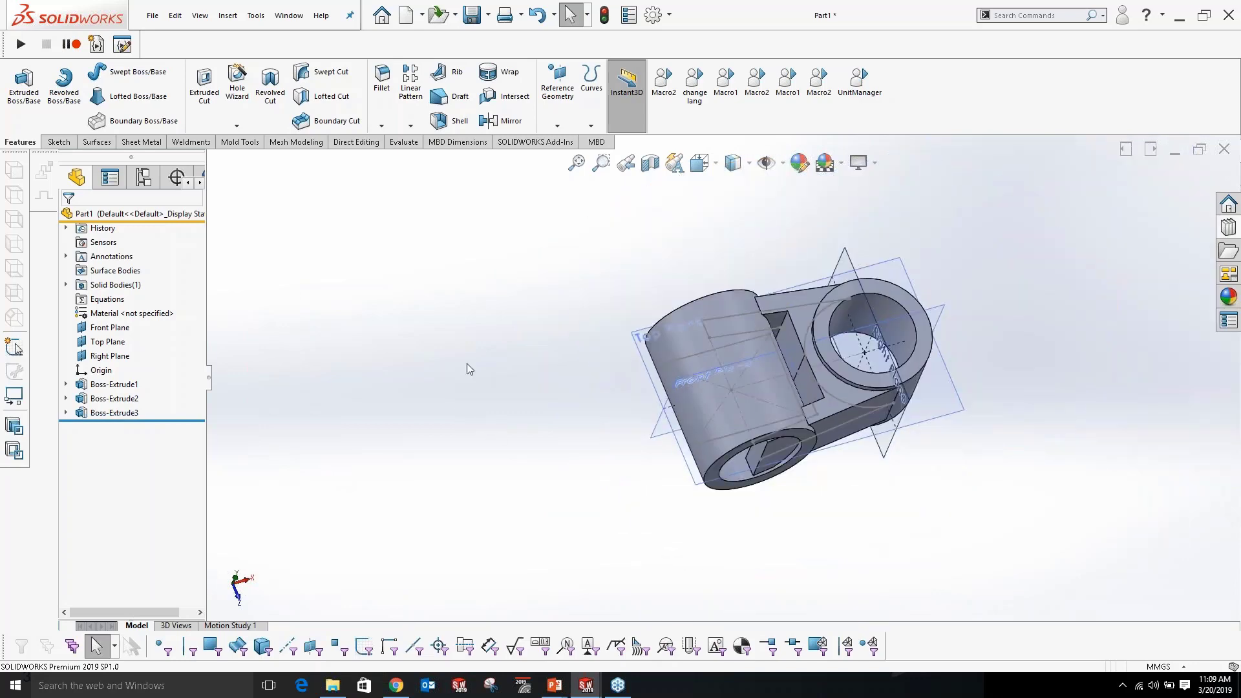
Cut-extrude the center rectangle contour of the sketch through the second cylinder with the Through All - Both end condition.
click(204, 80)
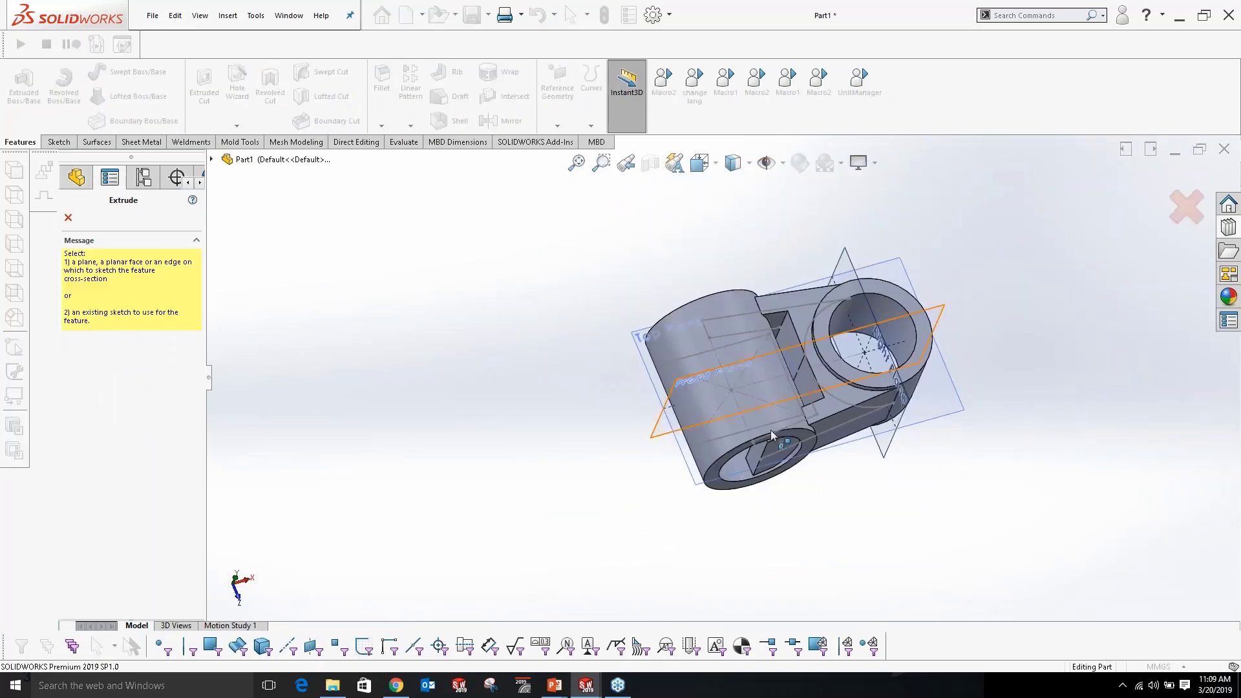
click(704, 440)
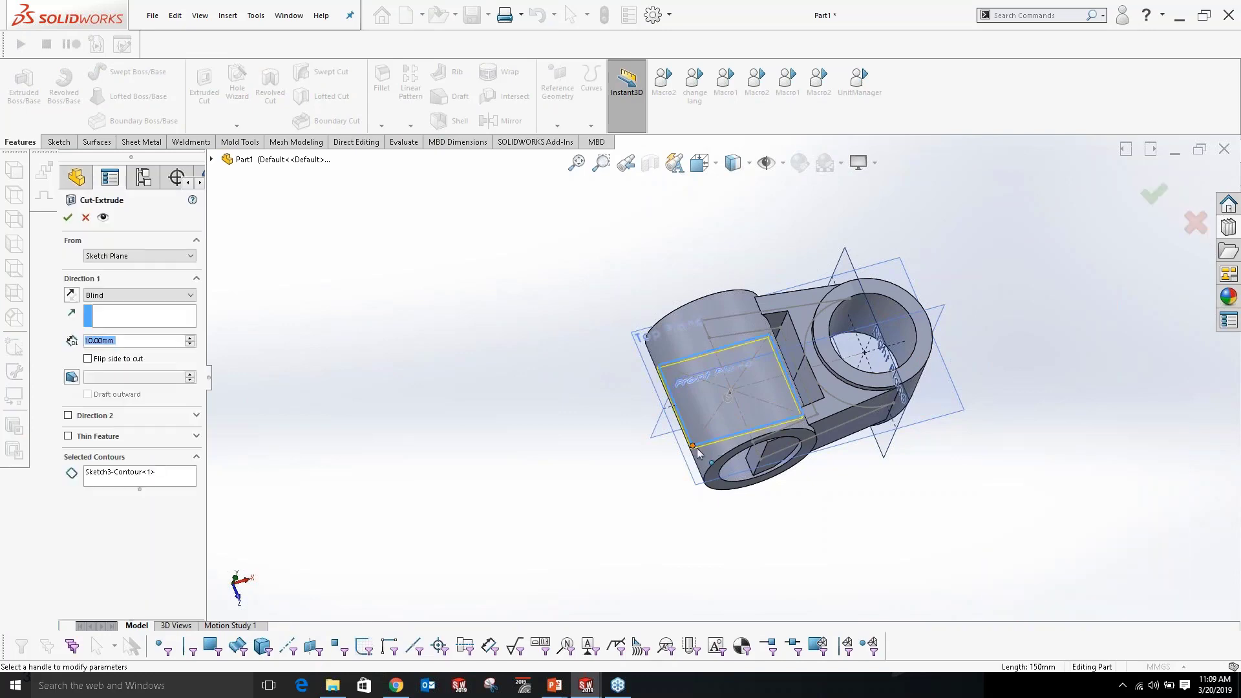
click(131, 295)
click(129, 323)
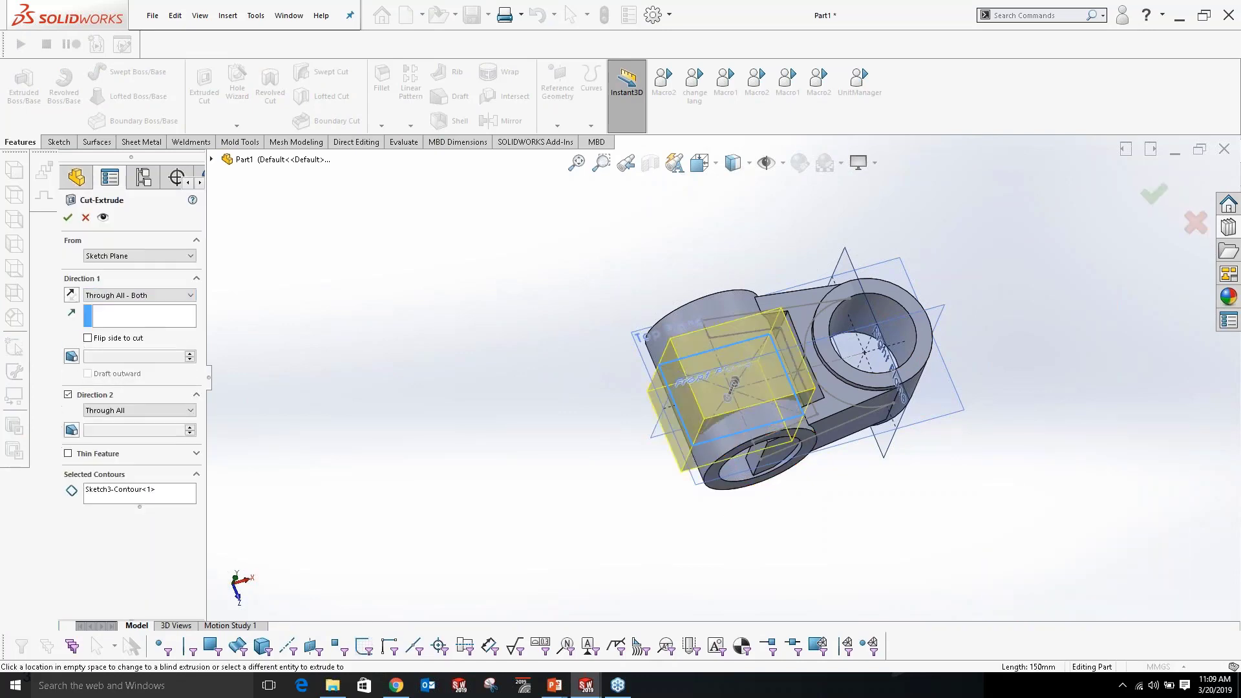
click(68, 217)
scroll(675, 352, up, 3)
Hide the reference planes and sketches so only the solid part is displayed.
middle_drag(674, 351, 766, 376)
scroll(767, 377, down, 6)
scroll(702, 422, up, 3)
click(765, 164)
scroll(972, 420, up, 3)
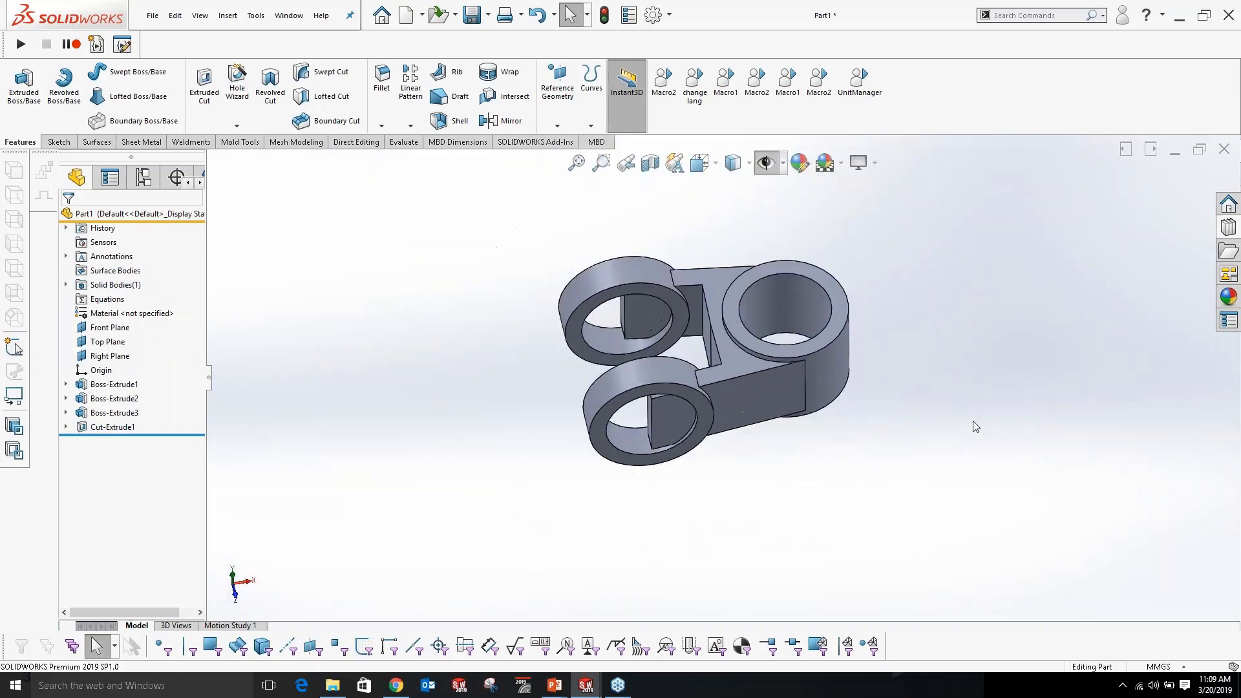
Examine the insides of the two fork rings where the connecting arms enter their bores.
middle_drag(972, 420, 1025, 394)
scroll(743, 359, down, 3)
mouse_move(743, 359)
middle_down()
mouse_move(746, 404)
mouse_move(629, 479)
mouse_move(746, 399)
mouse_move(823, 366)
mouse_move(973, 336)
middle_up()
click(630, 479)
scroll(746, 399, down, 5)
scroll(747, 399, up, 5)
scroll(973, 335, up, 5)
key(Escape)
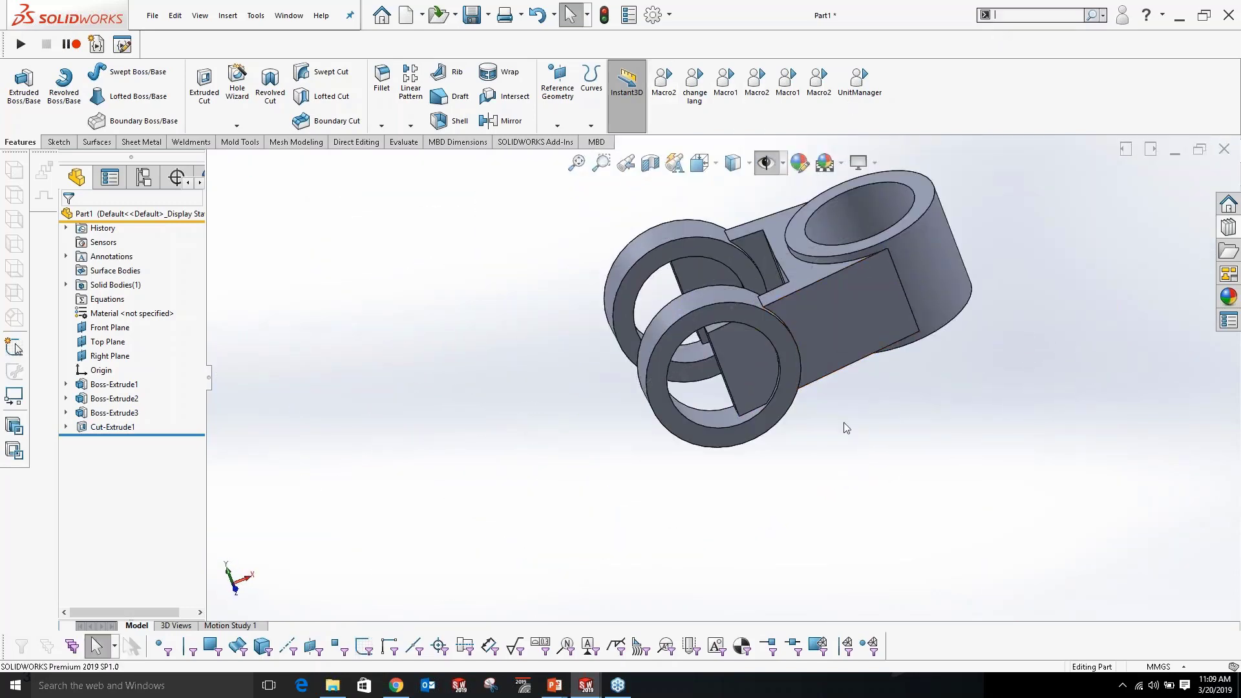
Start Delete Face with Delete and Patch and select the top, end and outer side faces of the arm inside one ring.
key(s)
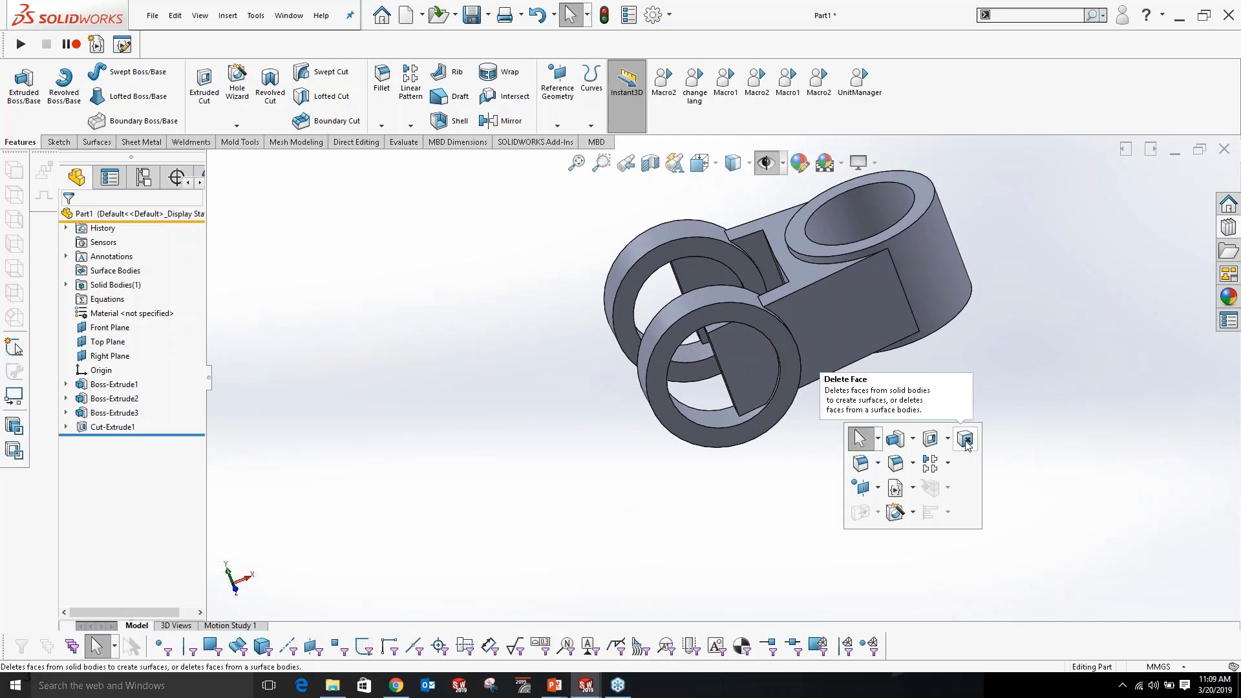
click(970, 443)
scroll(744, 359, down, 1)
click(742, 356)
mouse_move(743, 356)
middle_down()
mouse_move(757, 333)
mouse_move(737, 349)
middle_up()
click(725, 351)
scroll(719, 320, down, 1)
scroll(720, 324, down, 2)
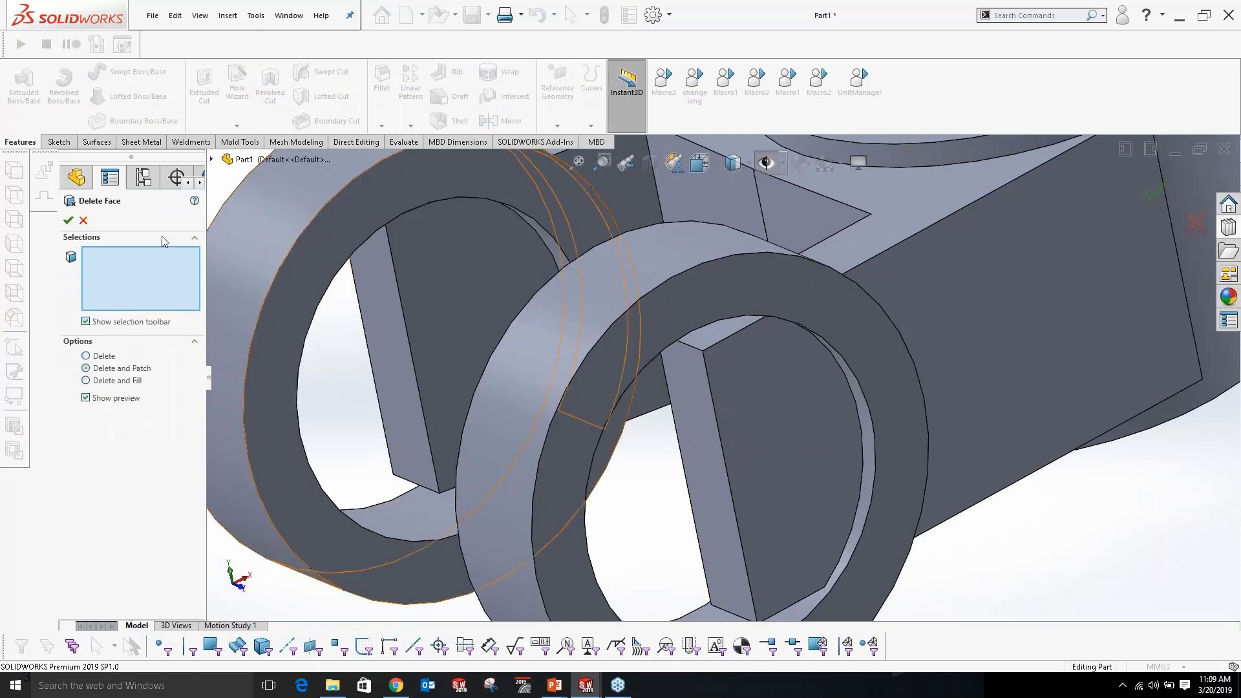
click(708, 388)
click(709, 323)
click(717, 344)
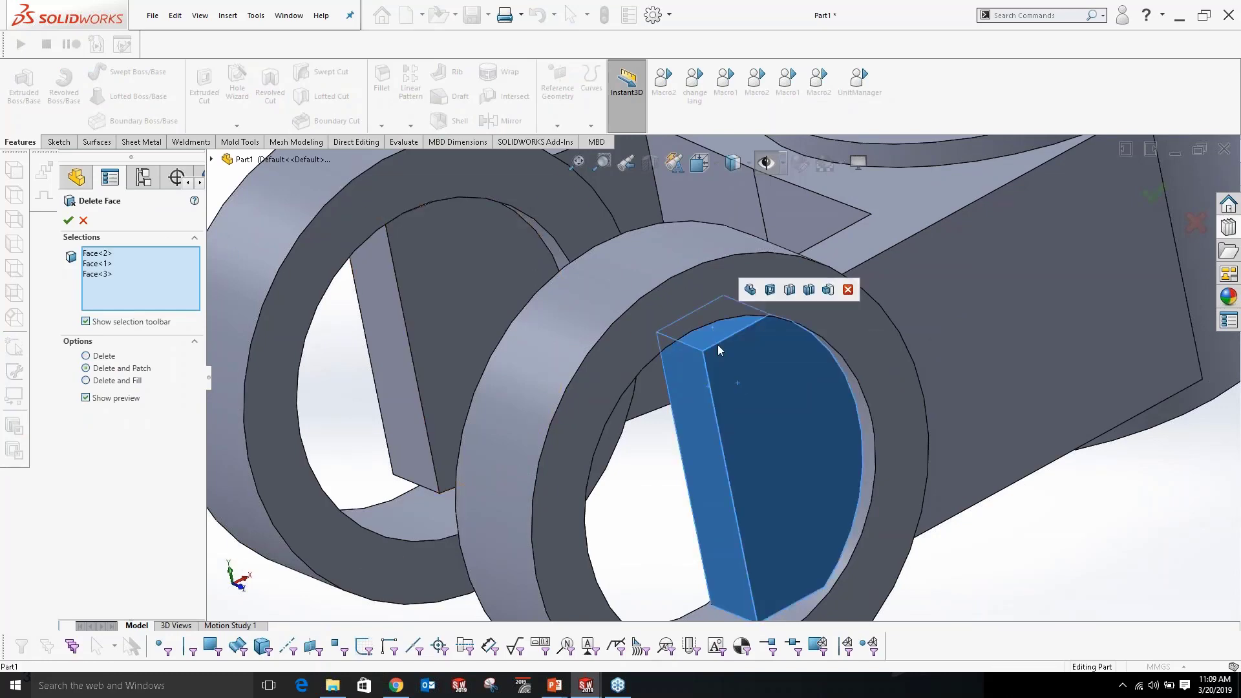
Add the remaining two faces of the arm protruding into the first ring to the Delete Face selection.
scroll(743, 420, up, 3)
middle_drag(766, 524, 731, 448)
click(757, 386)
middle_drag(757, 385, 766, 586)
scroll(774, 405, down, 4)
click(735, 353)
scroll(760, 381, up, 4)
scroll(764, 381, up, 4)
Add the faces of the arm protruding into the other ring, and apply the Delete and Patch operation.
middle_drag(763, 381, 636, 360)
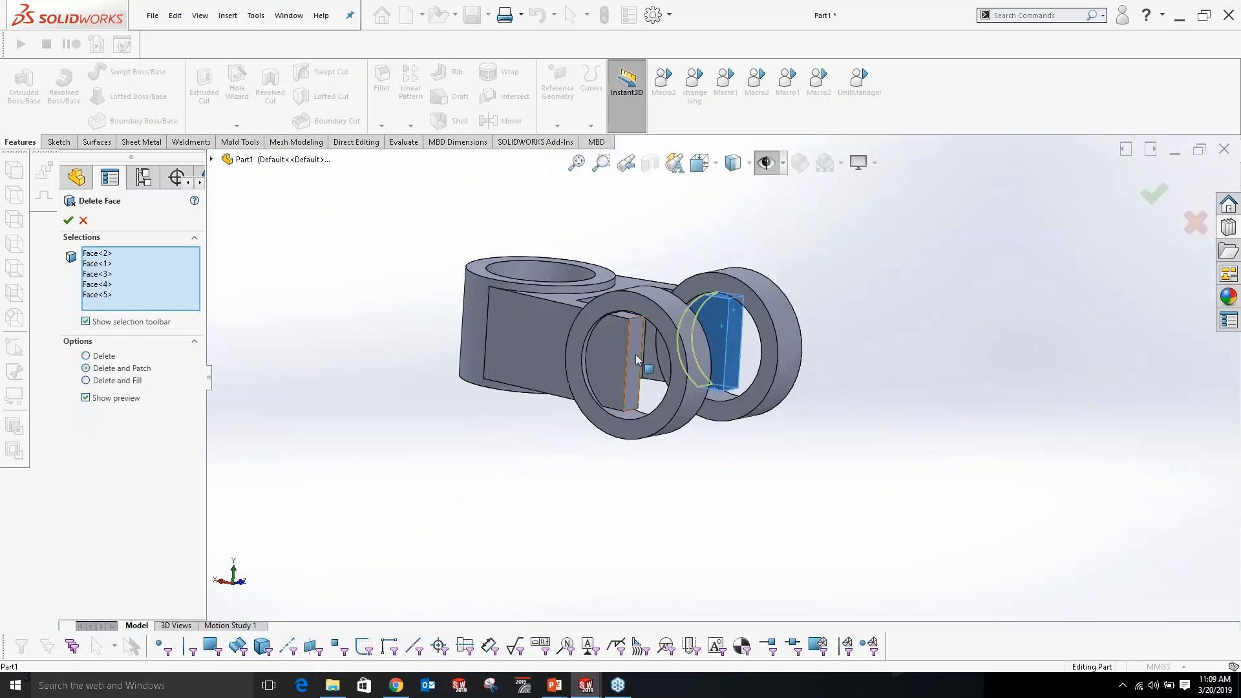
click(619, 344)
scroll(628, 331, down, 5)
click(631, 294)
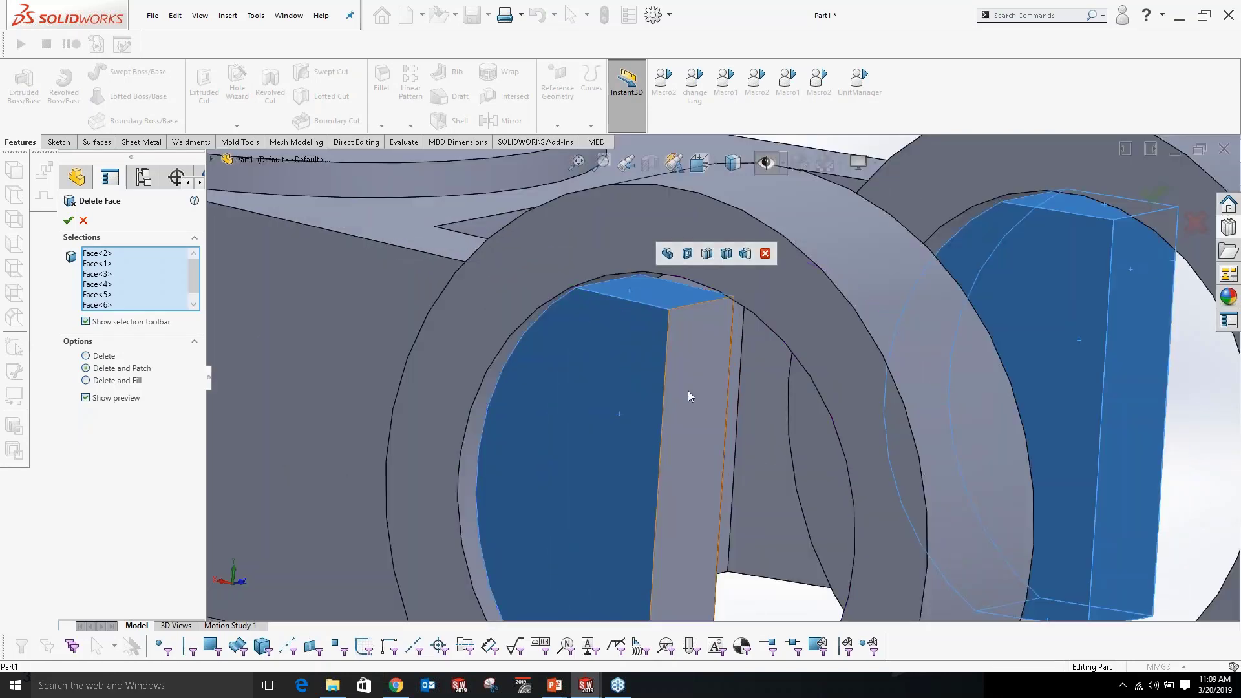
click(687, 392)
scroll(689, 392, up, 2)
middle_drag(701, 405, 581, 414)
middle_drag(465, 420, 712, 405)
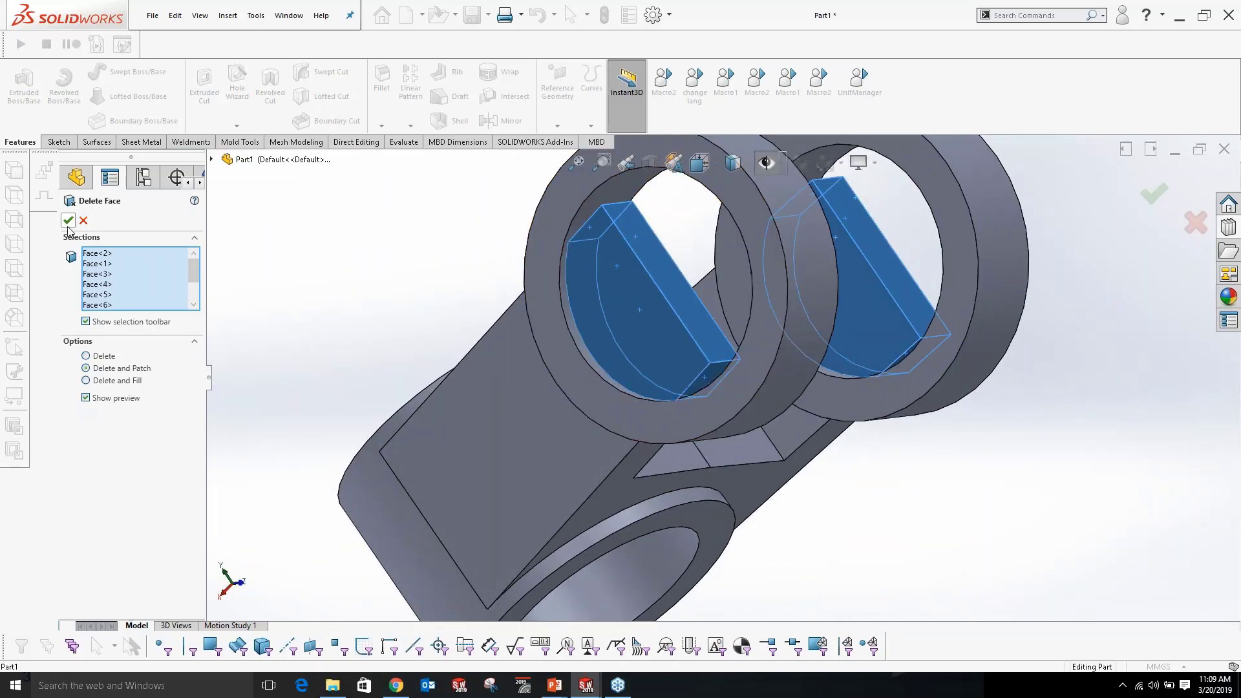
key(Return)
Examine both ring bores and the connecting body from different angles and distances.
scroll(789, 395, up, 5)
middle_drag(789, 395, 738, 528)
scroll(823, 368, down, 5)
scroll(832, 359, up, 5)
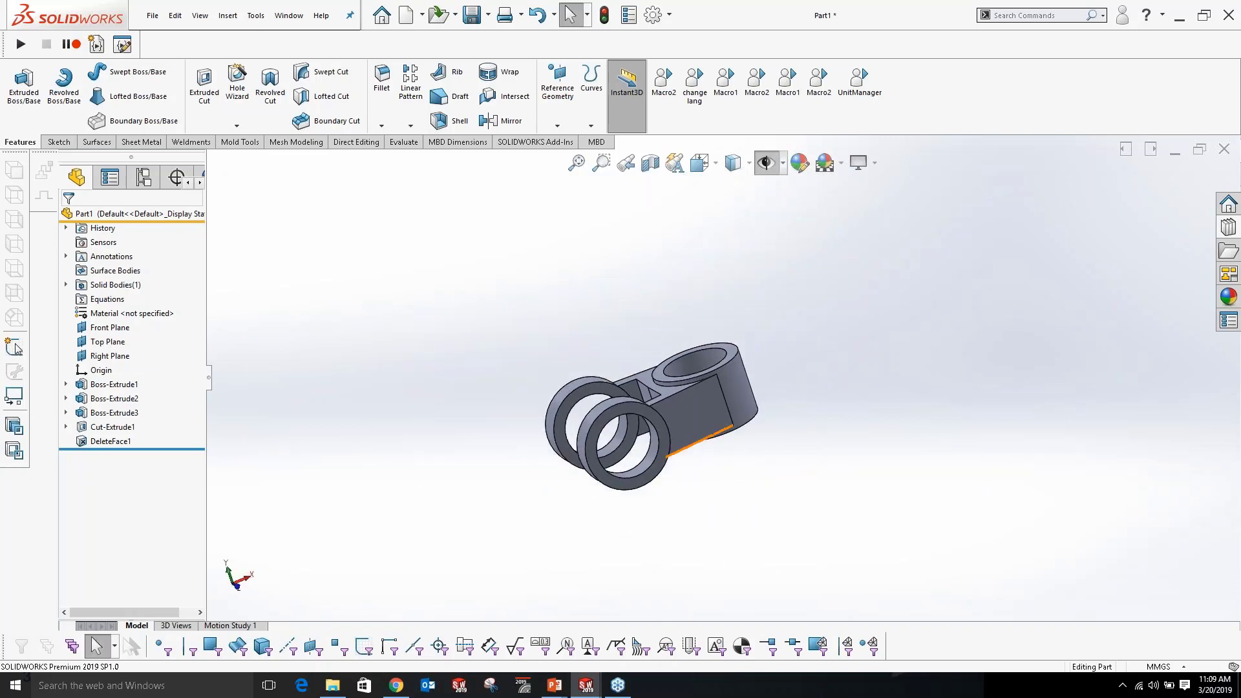
scroll(721, 438, down, 5)
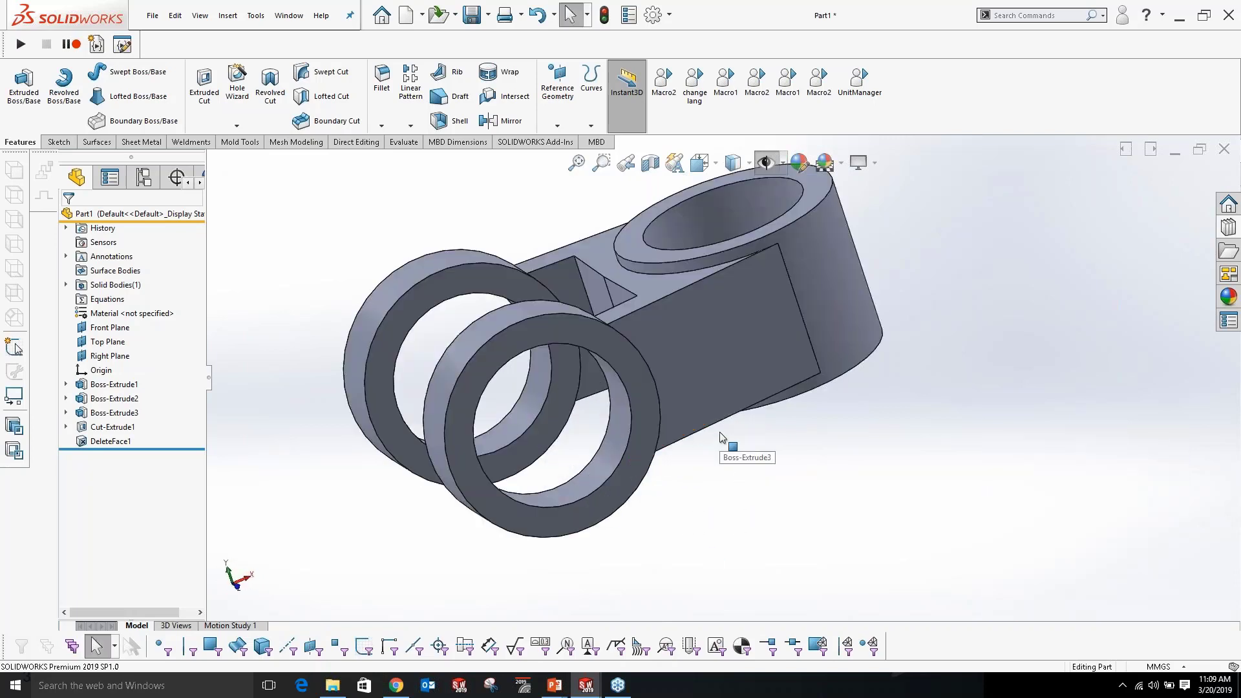
scroll(720, 433, up, 5)
middle_drag(720, 433, 704, 402)
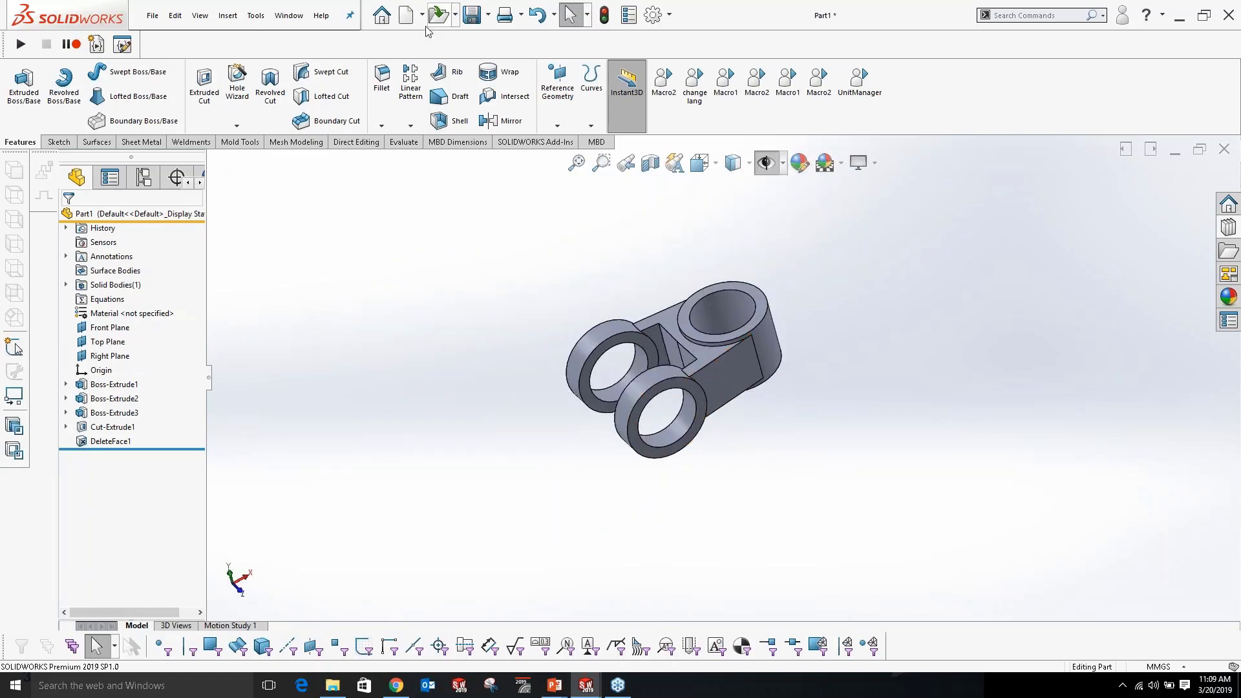
Fillet the connecting body's edges with a 5 mm radius, selecting one inner edge and a related edge group.
click(383, 76)
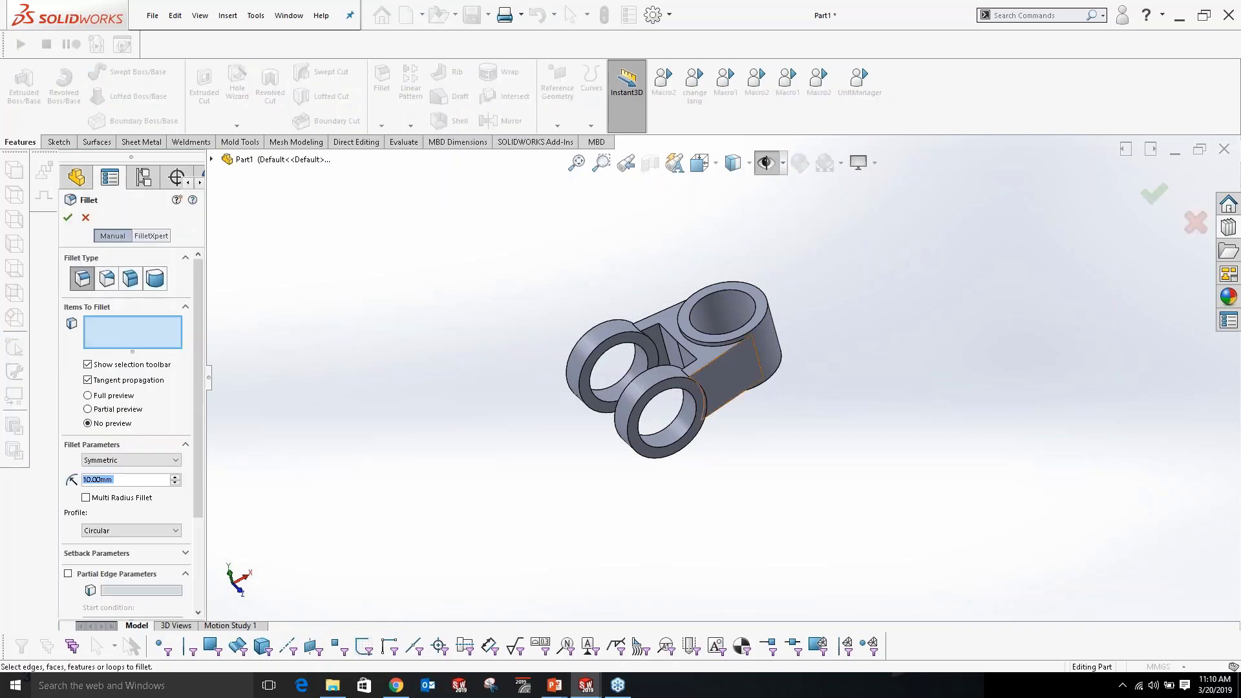
text(5)
key(Return)
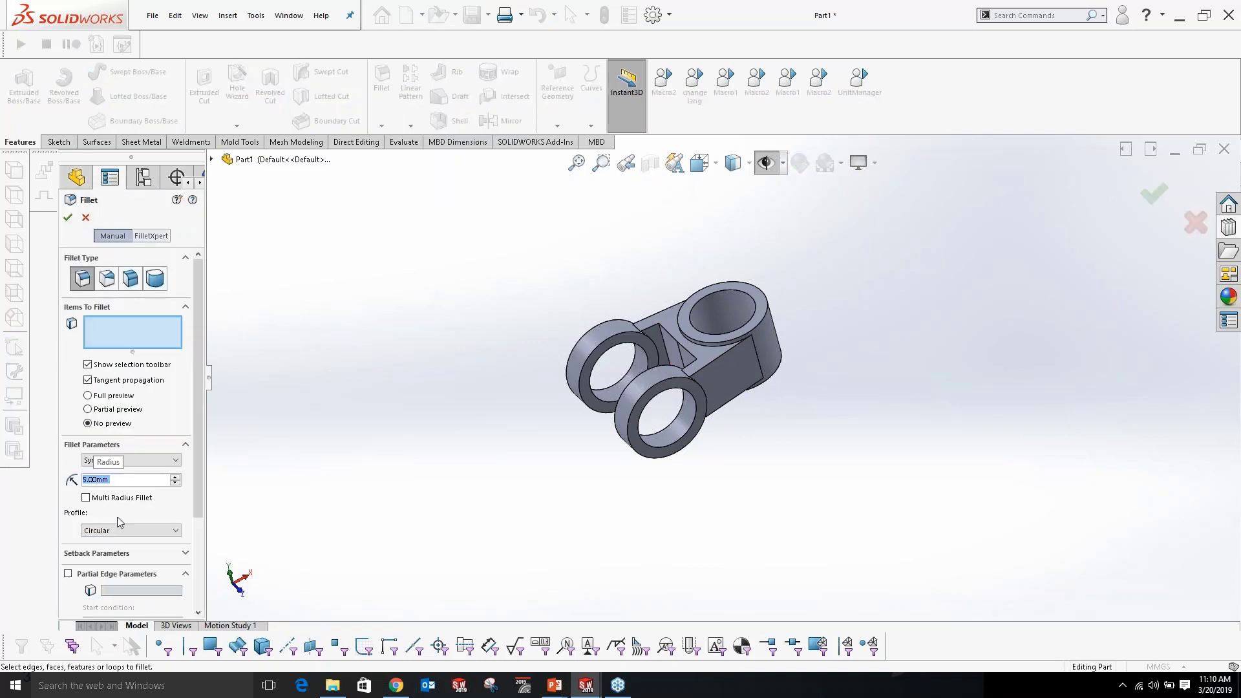
click(662, 338)
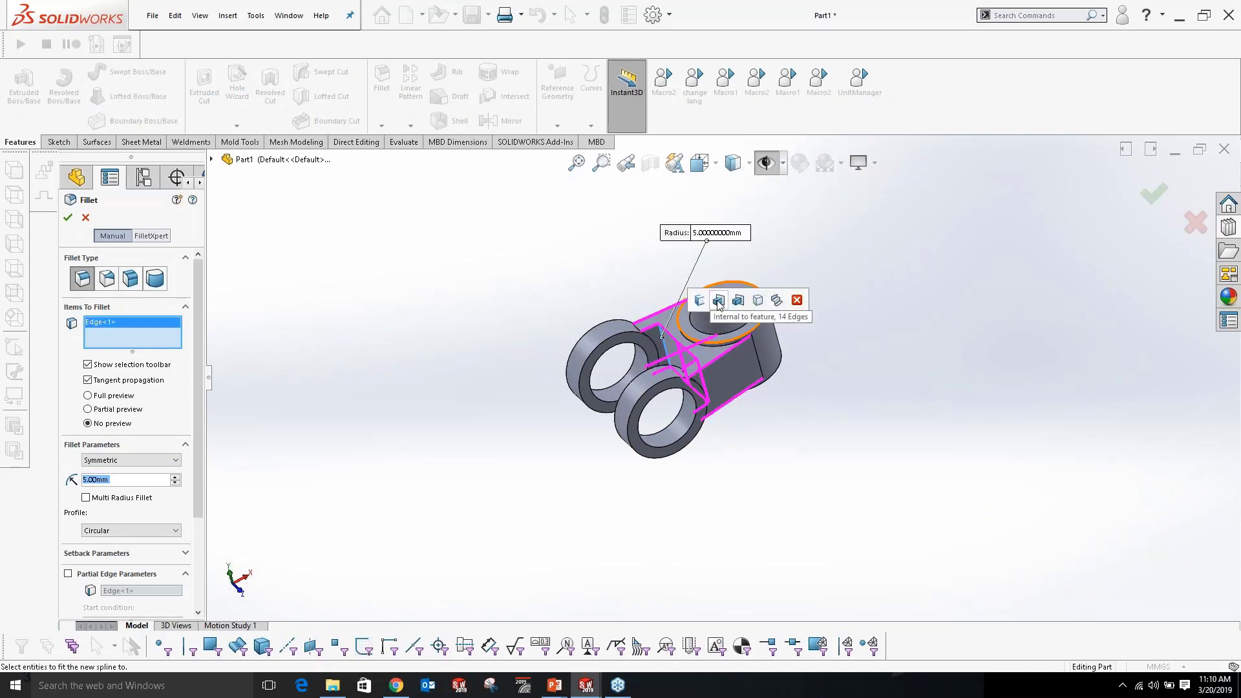
click(780, 298)
click(67, 218)
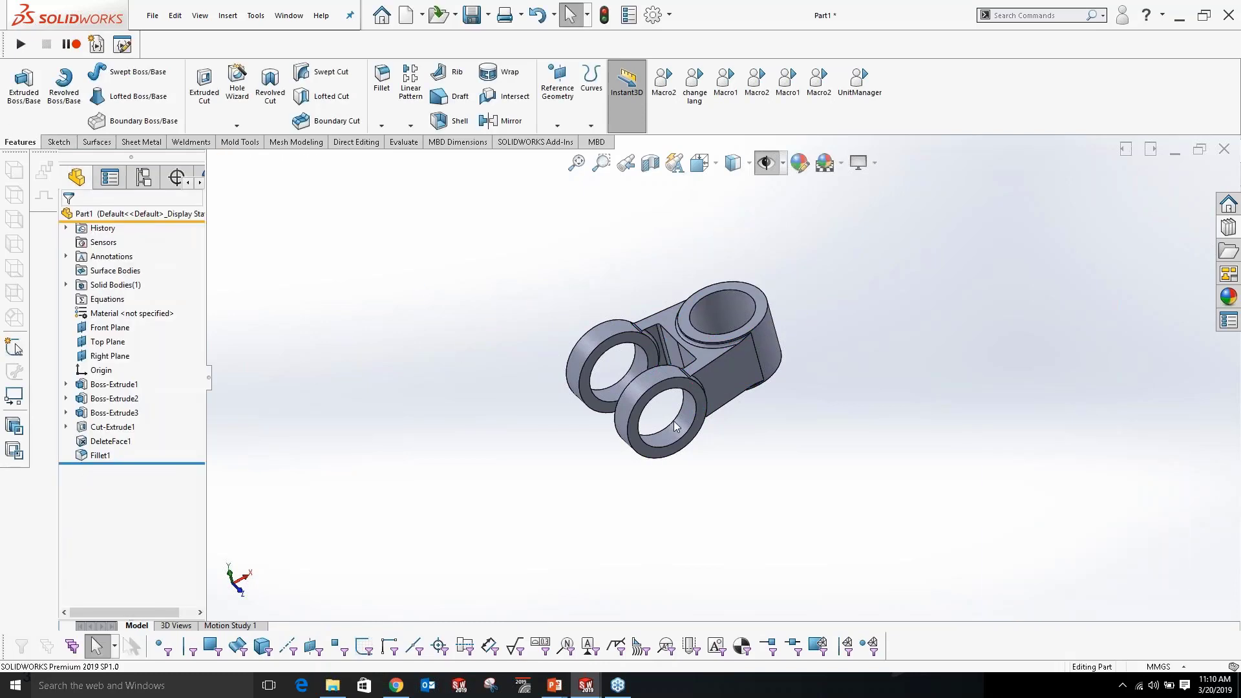
Examine the filleted edges, the fork rings and the main cylinder from several angles.
scroll(773, 352, down, 5)
mouse_move(557, 348)
middle_down()
mouse_move(607, 304)
mouse_move(549, 332)
middle_up()
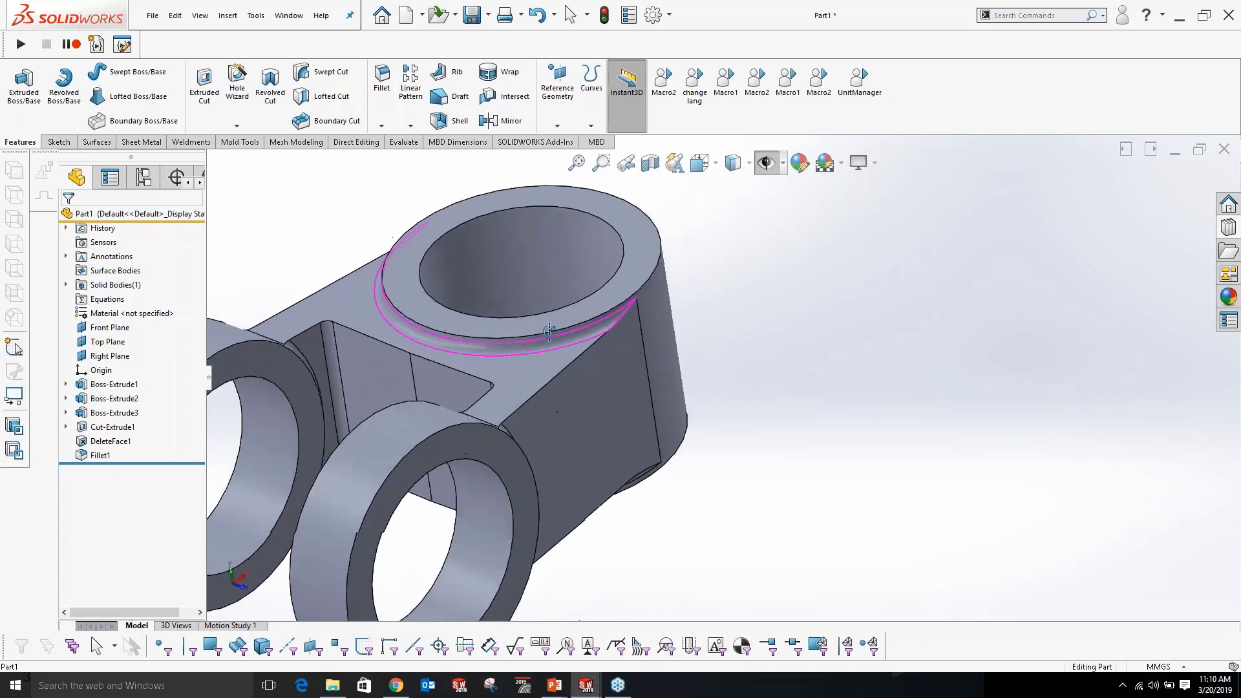
key(f)
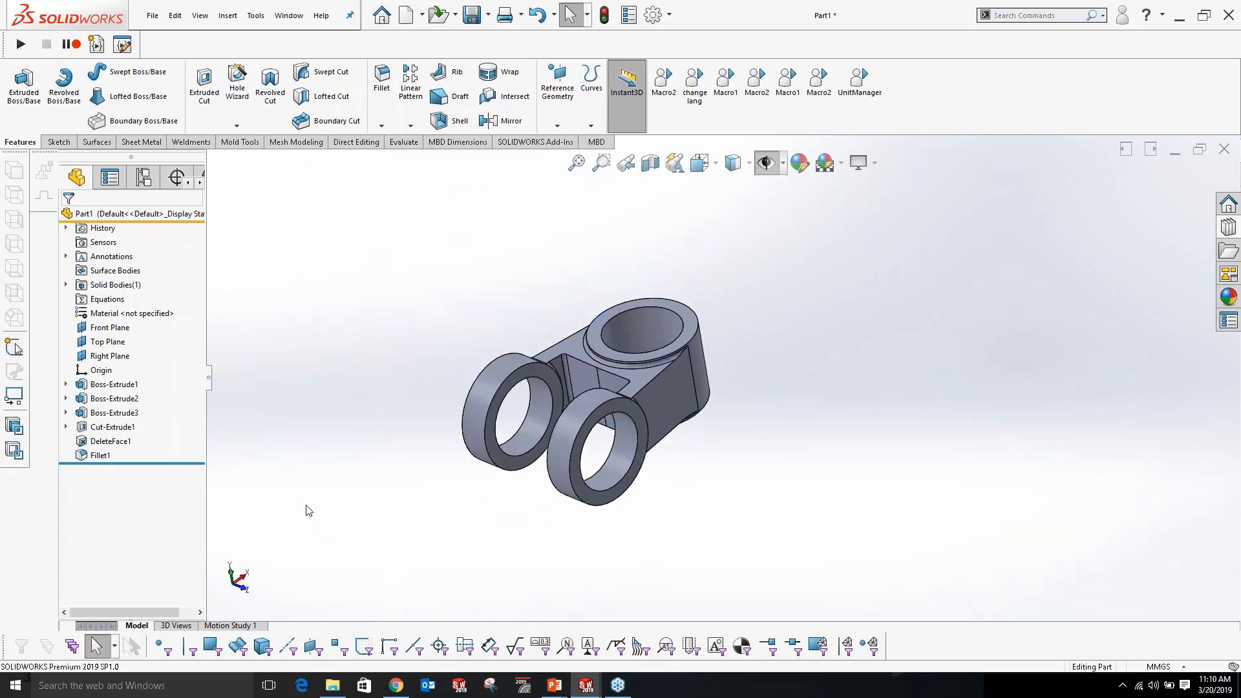
middle_drag(691, 374, 648, 438)
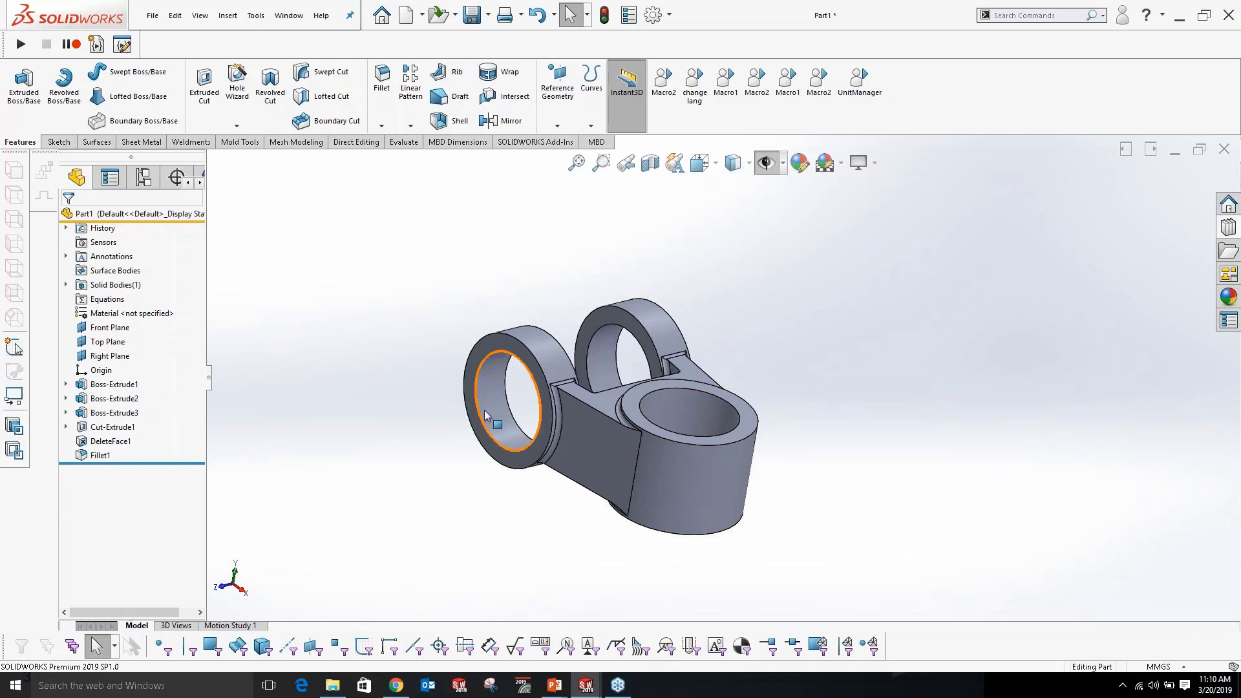
click(748, 494)
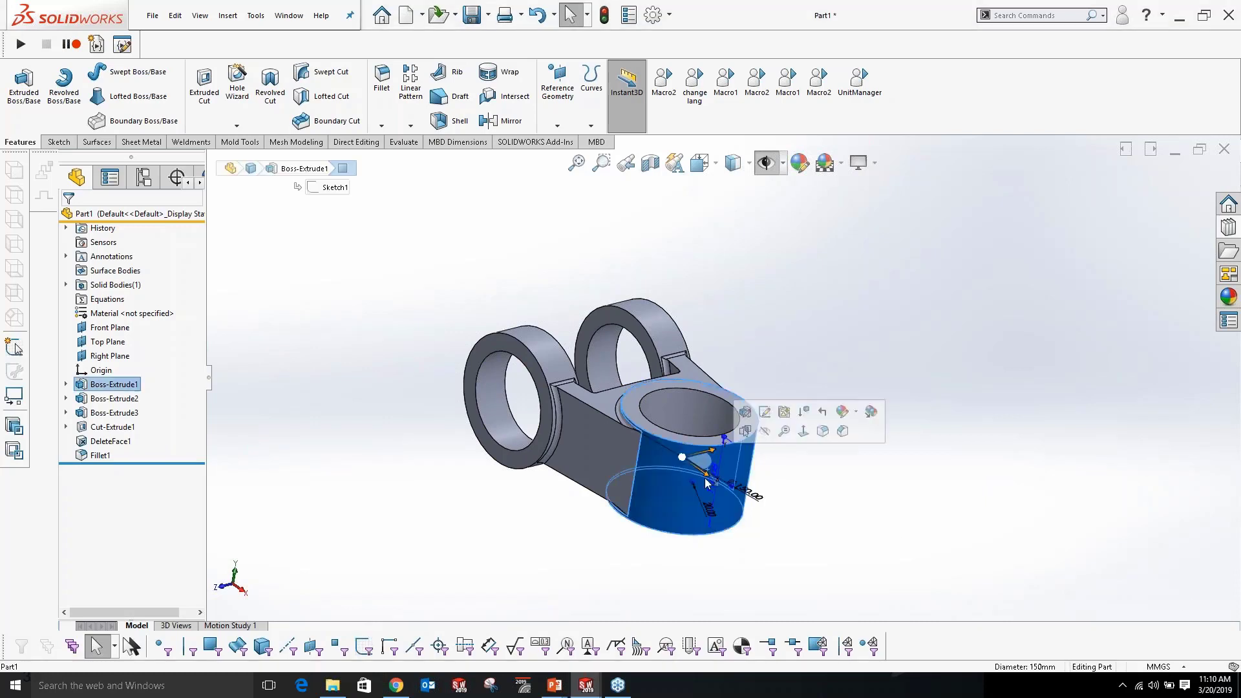
click(799, 467)
scroll(820, 472, up, 4)
mouse_move(822, 429)
middle_down()
mouse_move(817, 369)
mouse_move(837, 418)
middle_up()
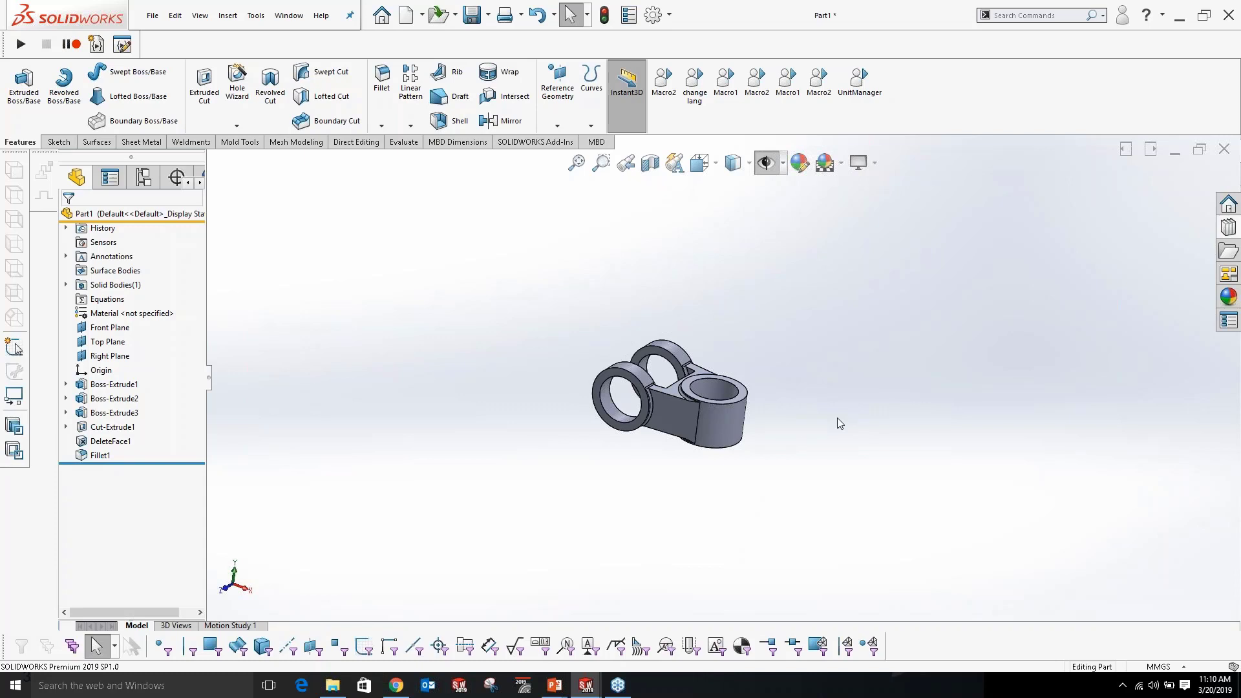
Place the Grease fitting port feature from the Resemin Library on the main cylinder's outer face.
click(1227, 227)
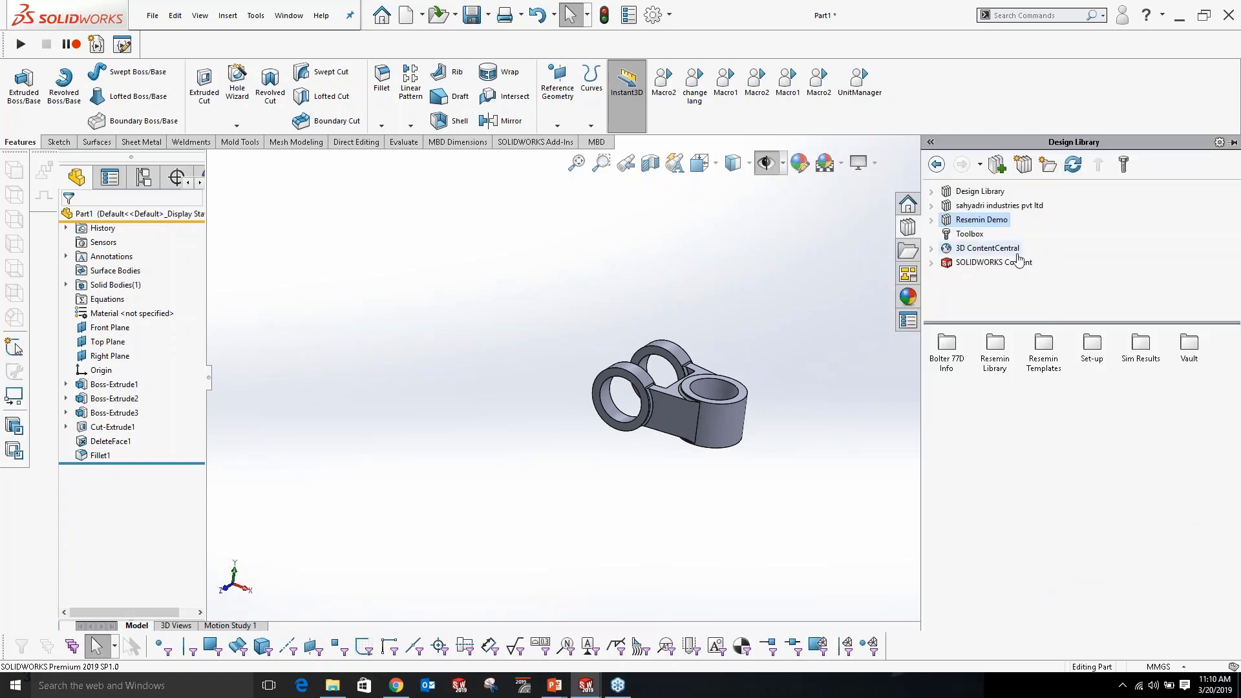
double_click(998, 352)
click(1092, 346)
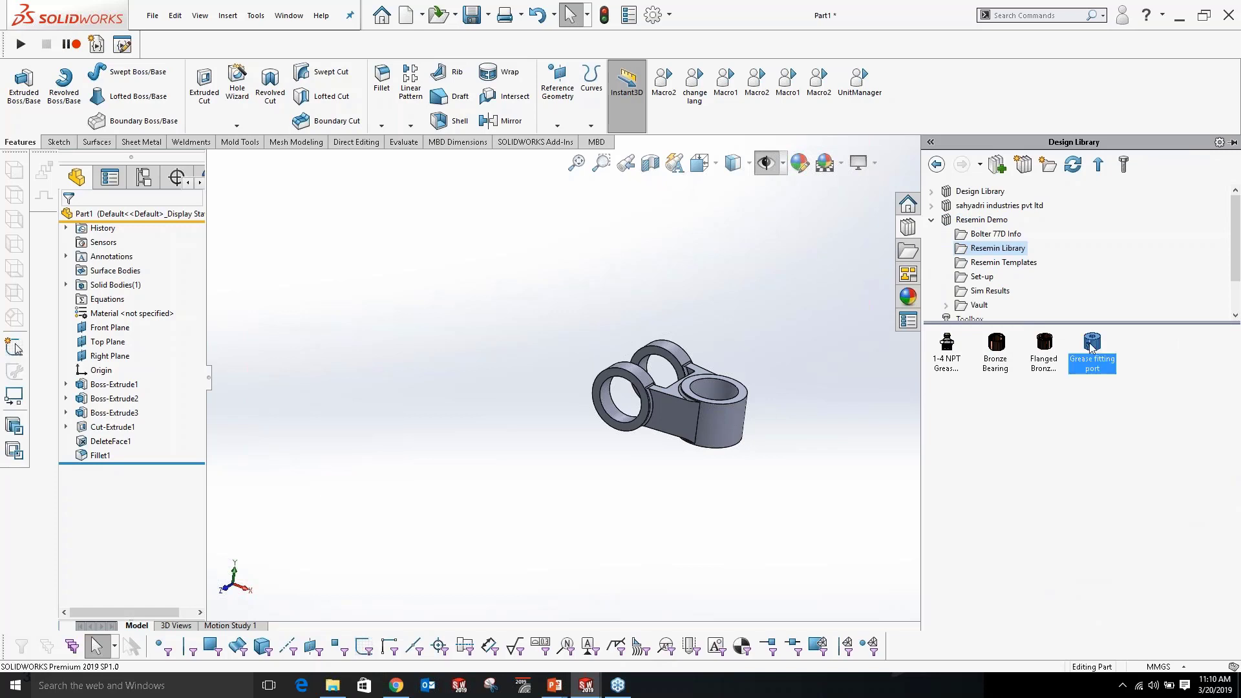
scroll(701, 396, down, 8)
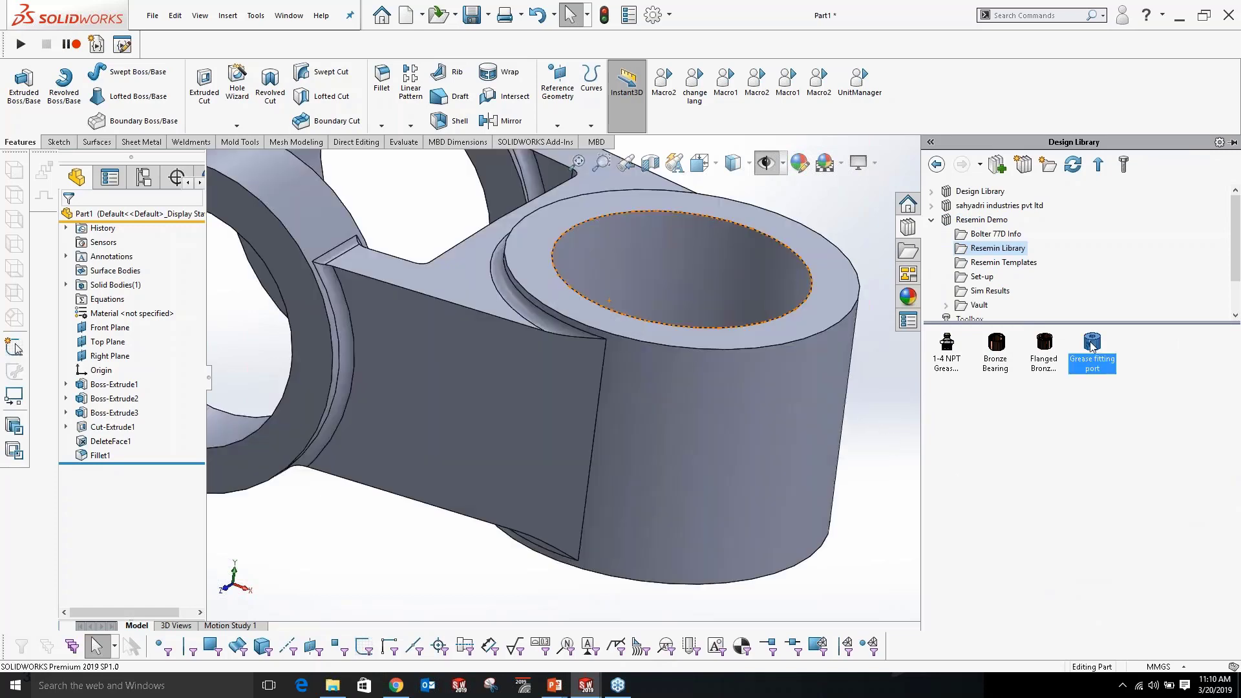
drag(1097, 347, 734, 424)
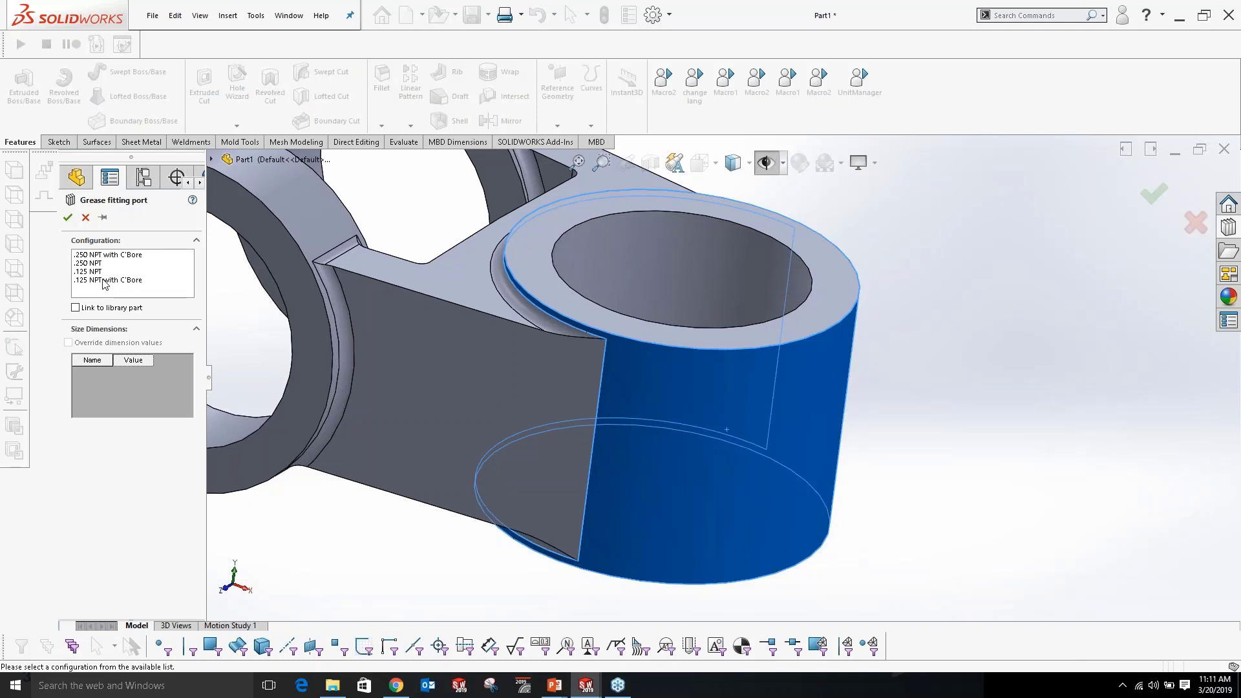
Configure the grease port as .125 NPT with C'Bore, using the main cylinder's upper end face as dimensioning reference, and insert it.
click(104, 281)
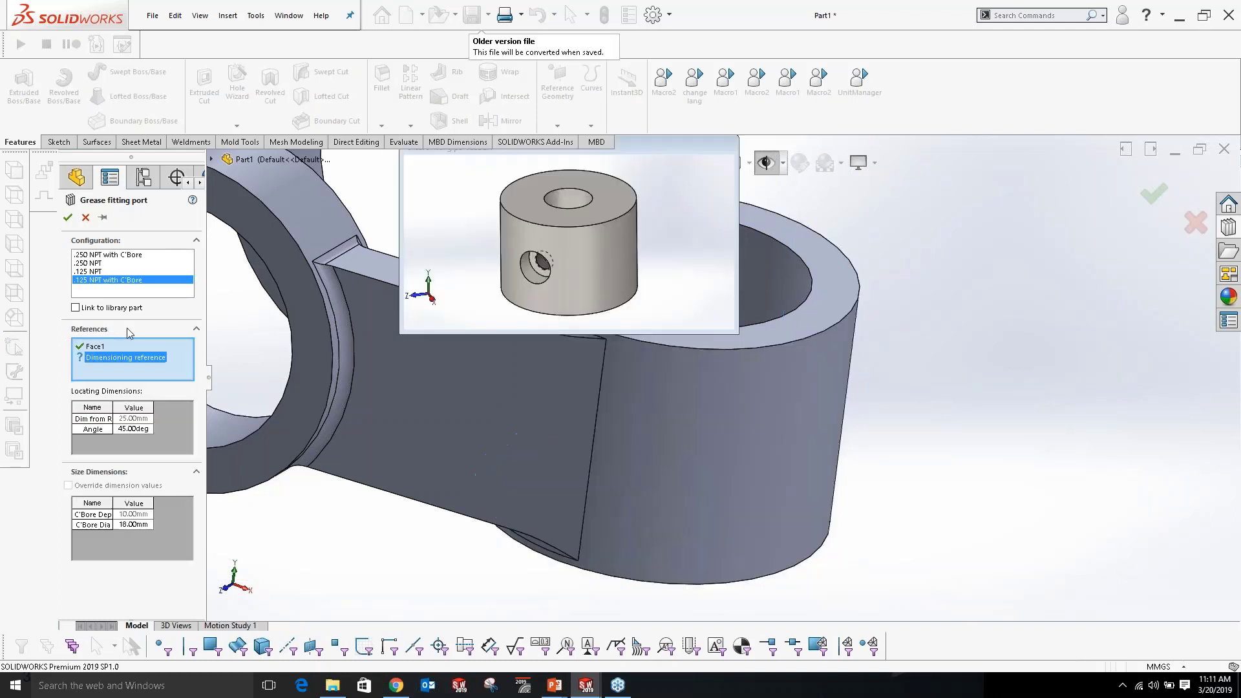
click(93, 347)
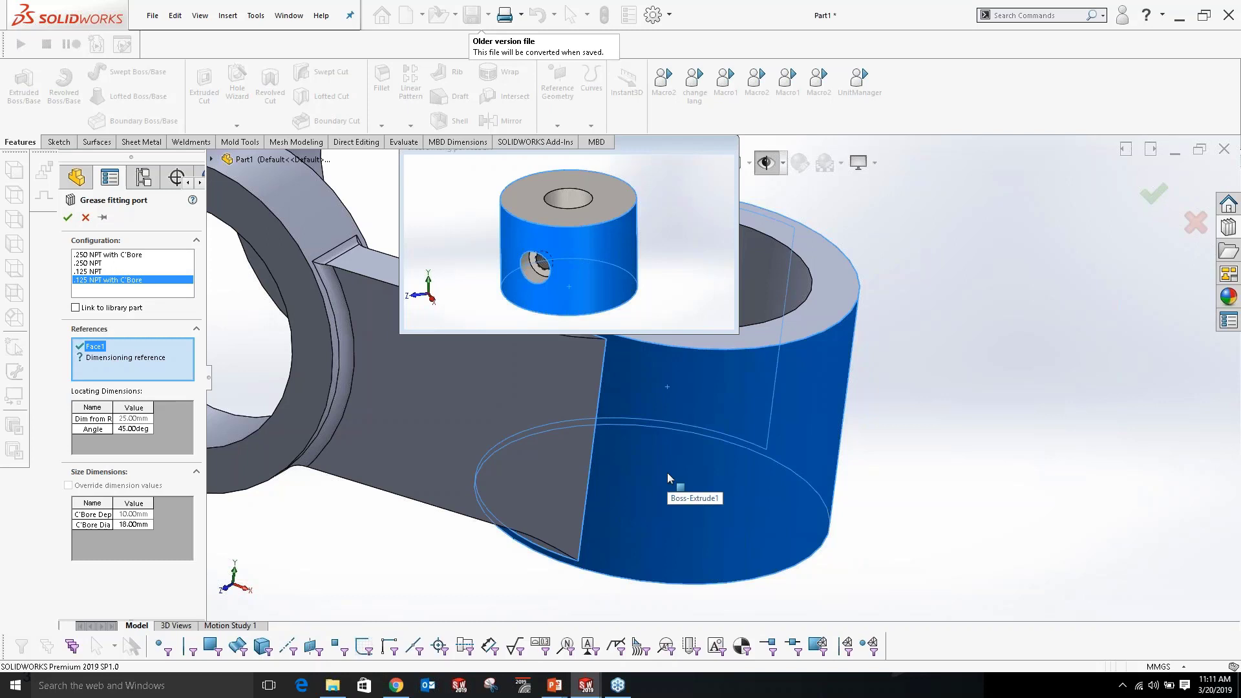
click(126, 359)
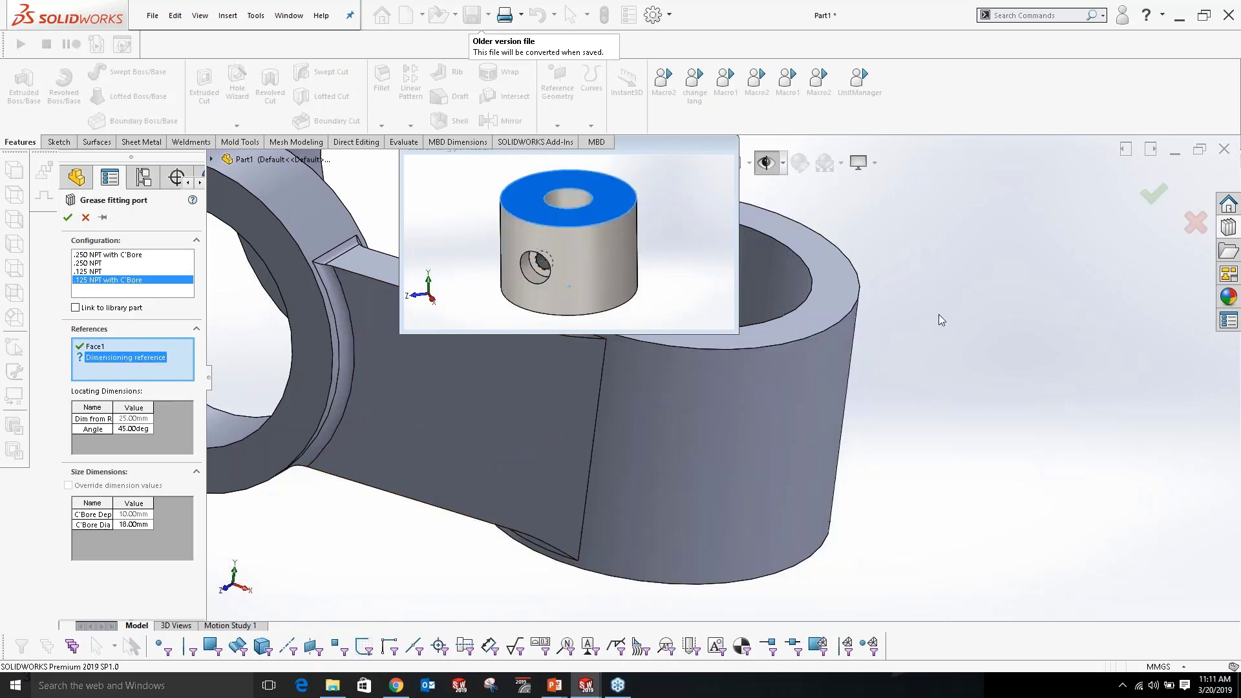
click(844, 276)
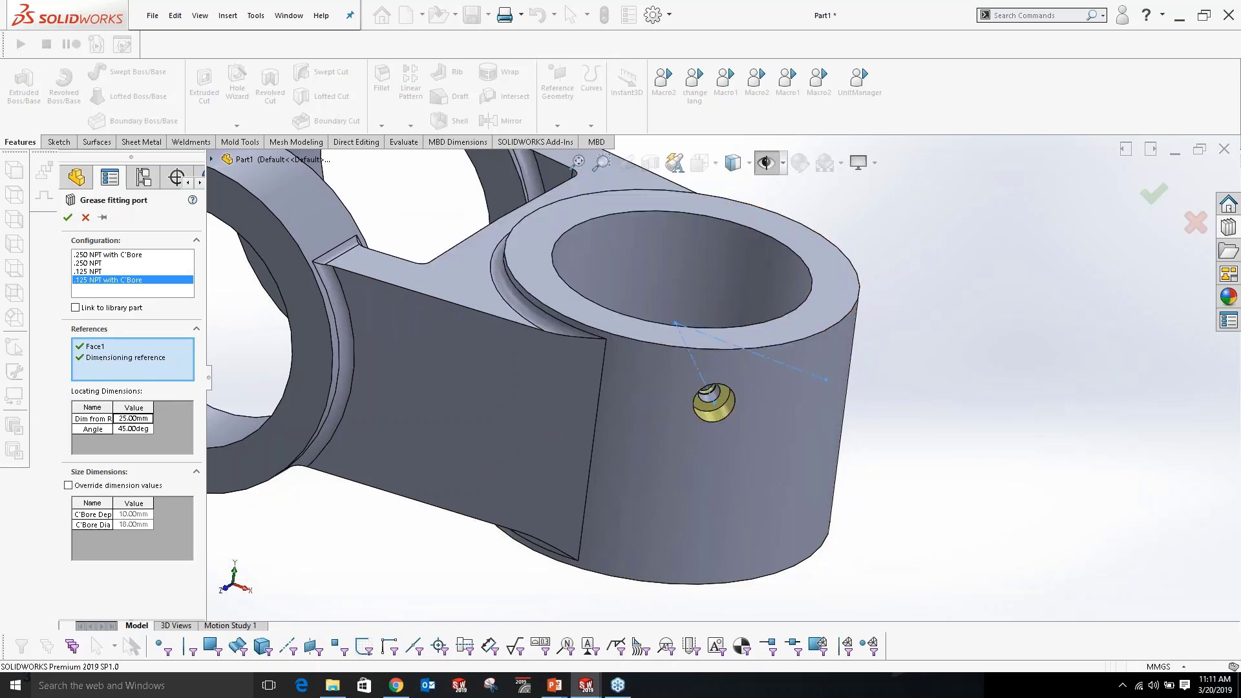
click(67, 218)
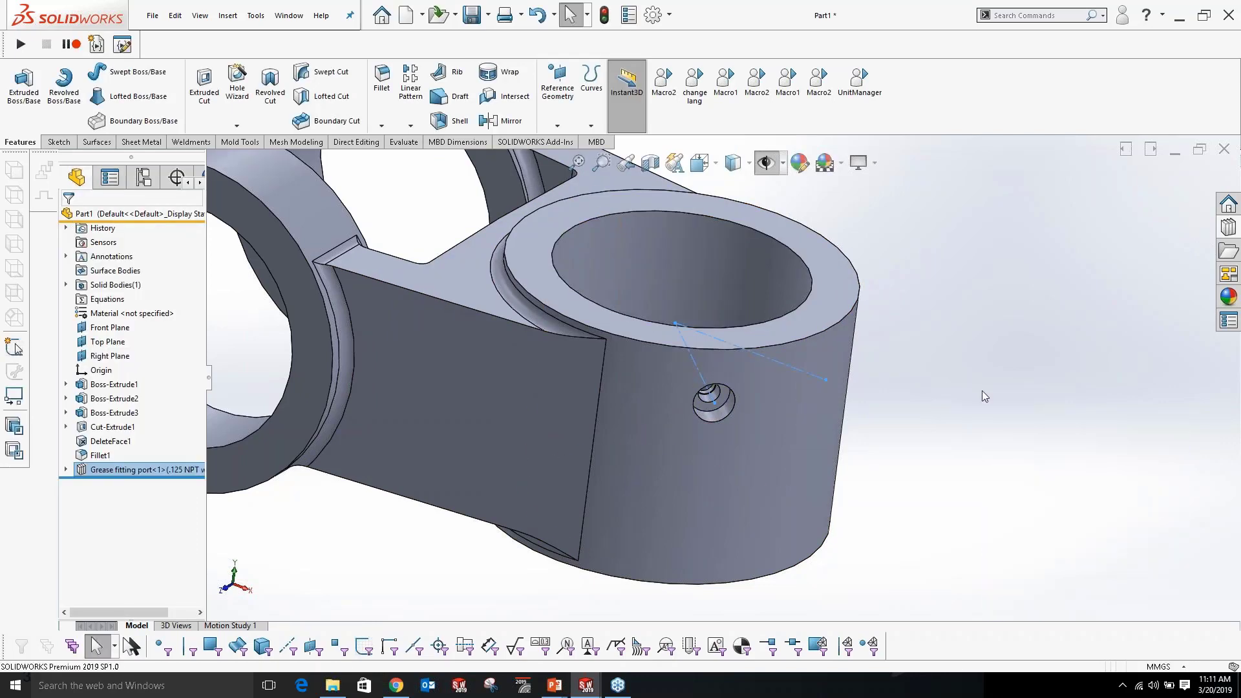
Examine the new grease port up close and the whole part from several angles, including the dimetric view.
scroll(905, 388, up, 5)
scroll(762, 379, down, 10)
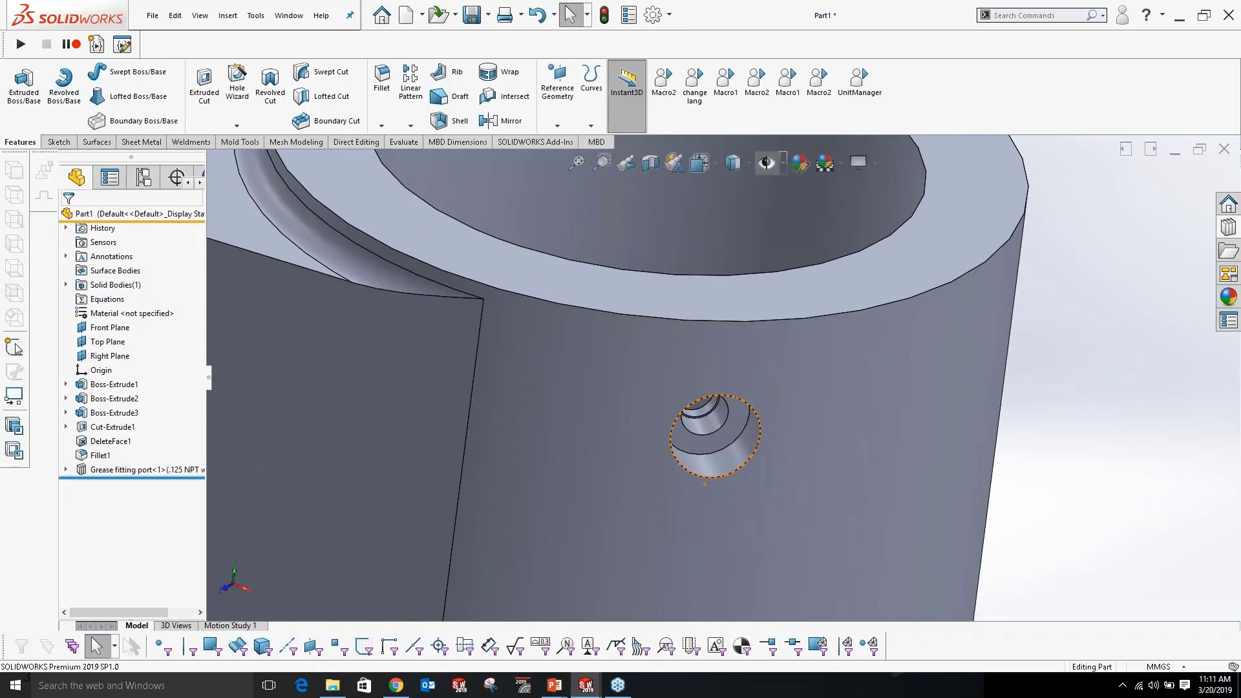
click(126, 469)
scroll(799, 412, up, 4)
middle_drag(978, 315, 1002, 340)
click(1002, 340)
scroll(885, 362, up, 3)
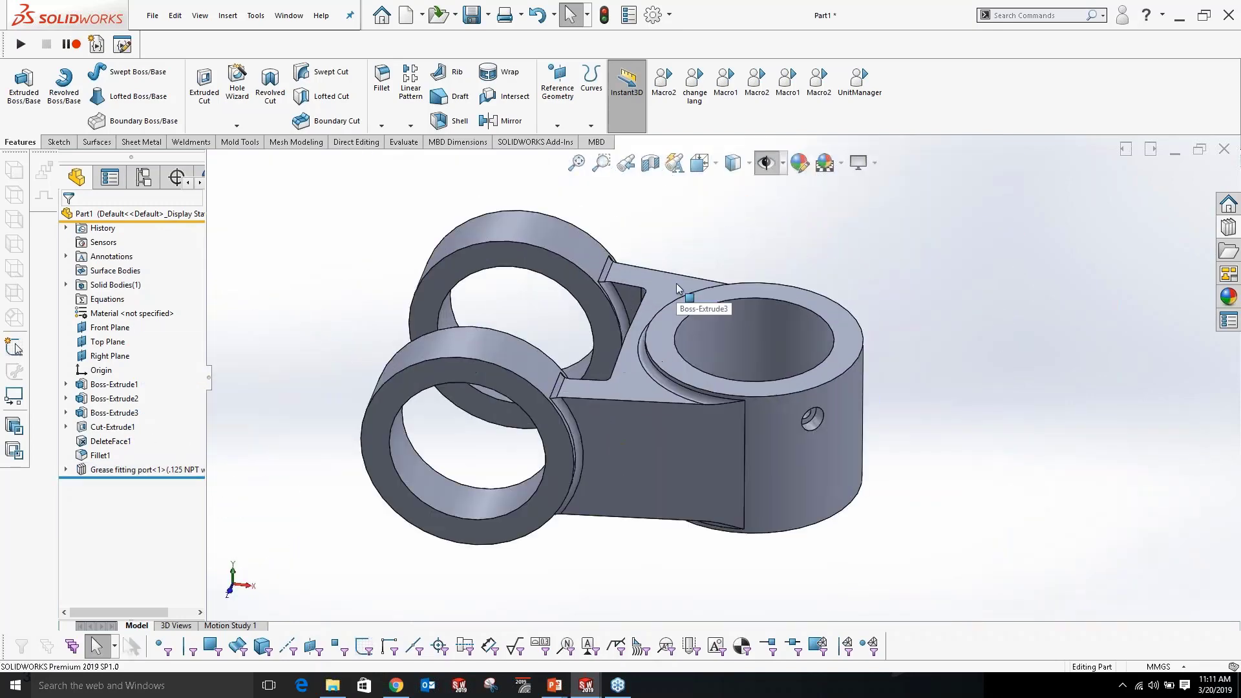
key(space)
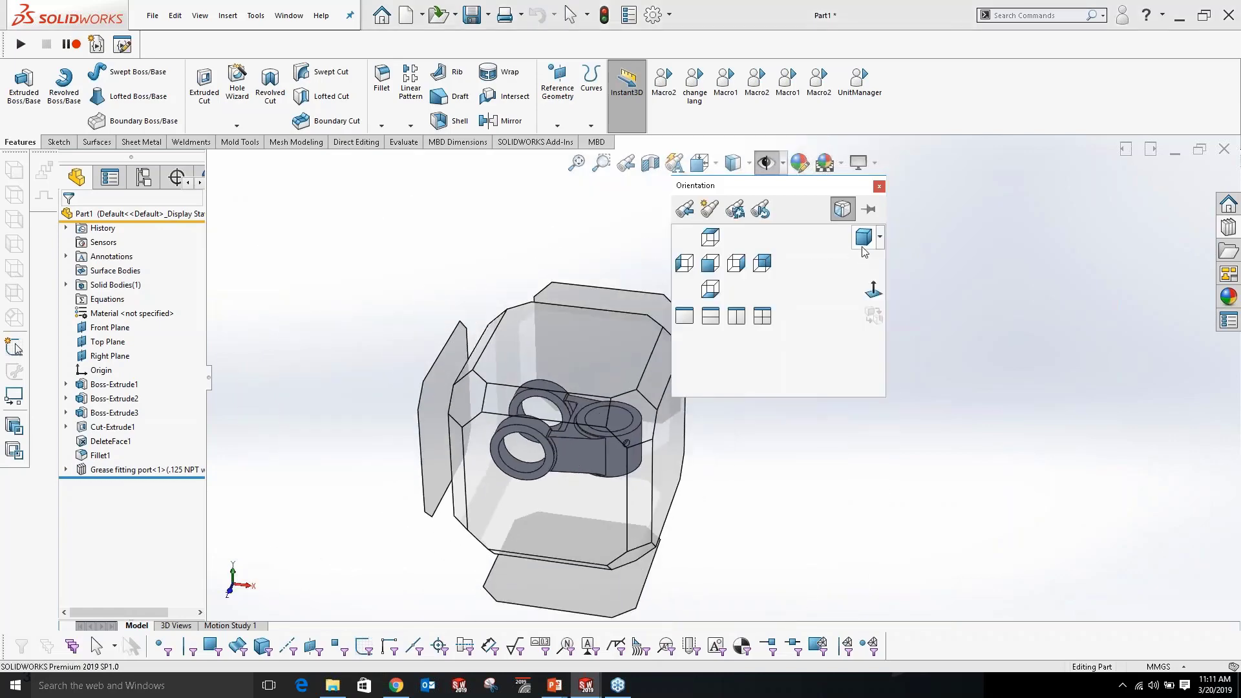
click(858, 253)
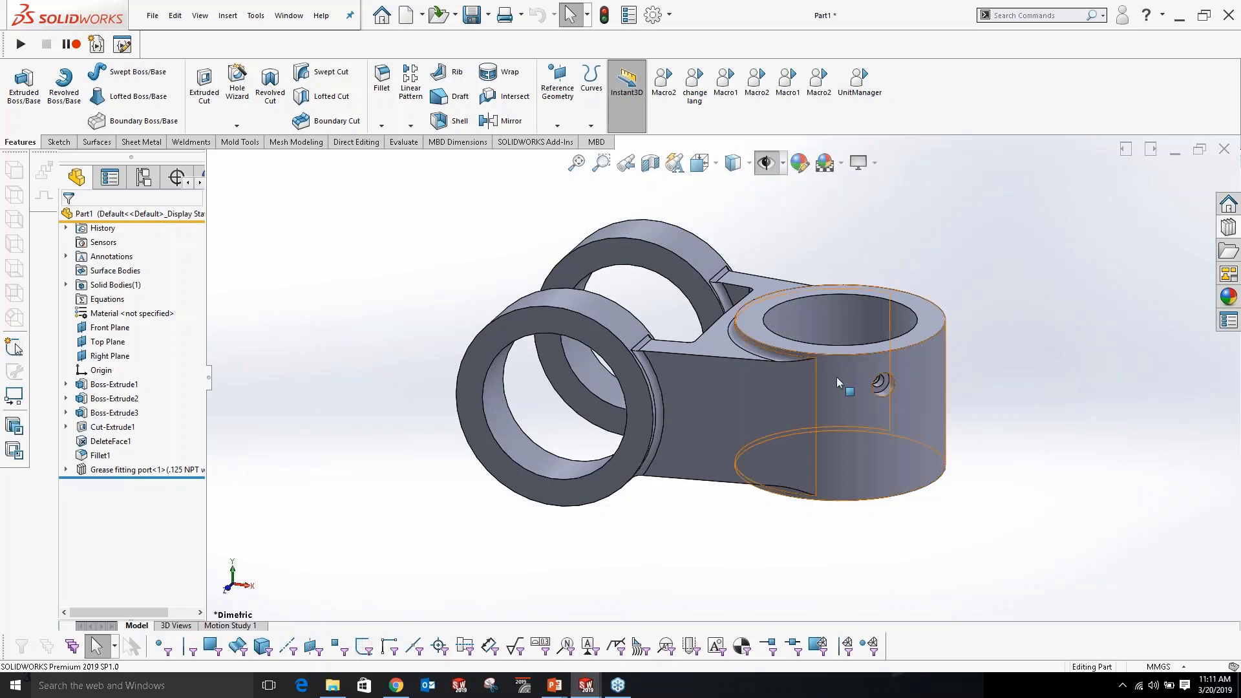
scroll(796, 401, down, 4)
scroll(799, 387, up, 5)
scroll(898, 272, down, 1)
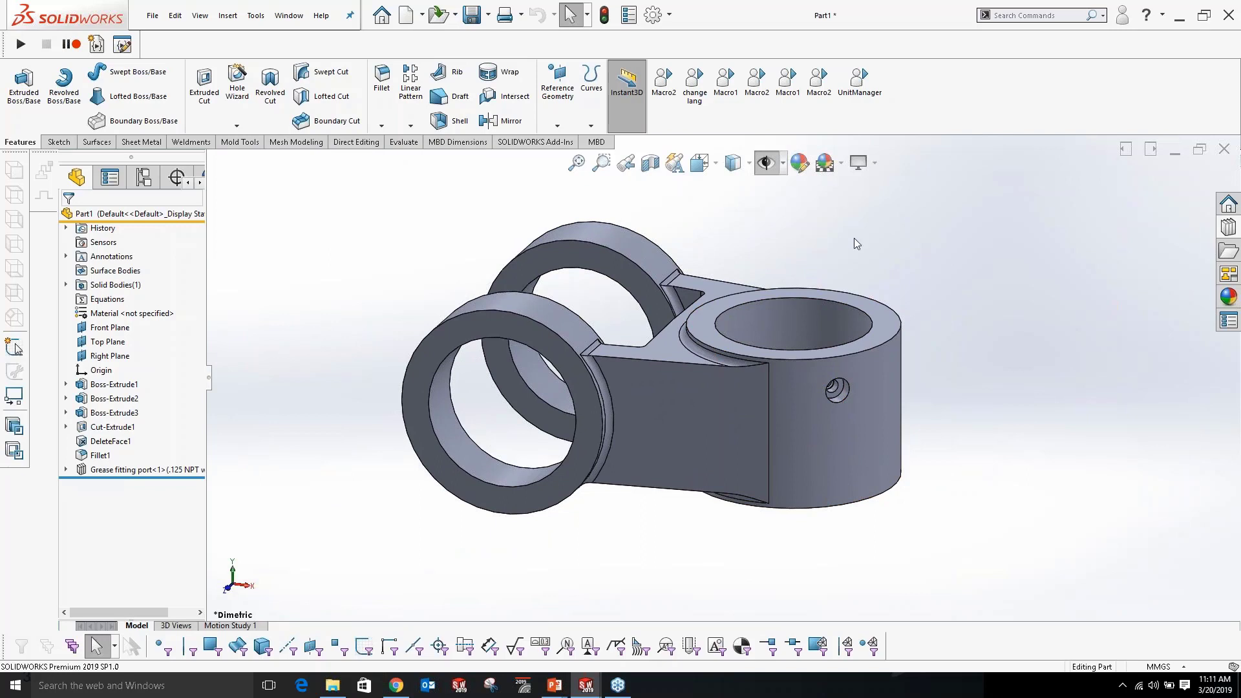
Start a drawing from the part, saving the part as "knuckle joint" in a new Desktop folder named webinar.
click(422, 14)
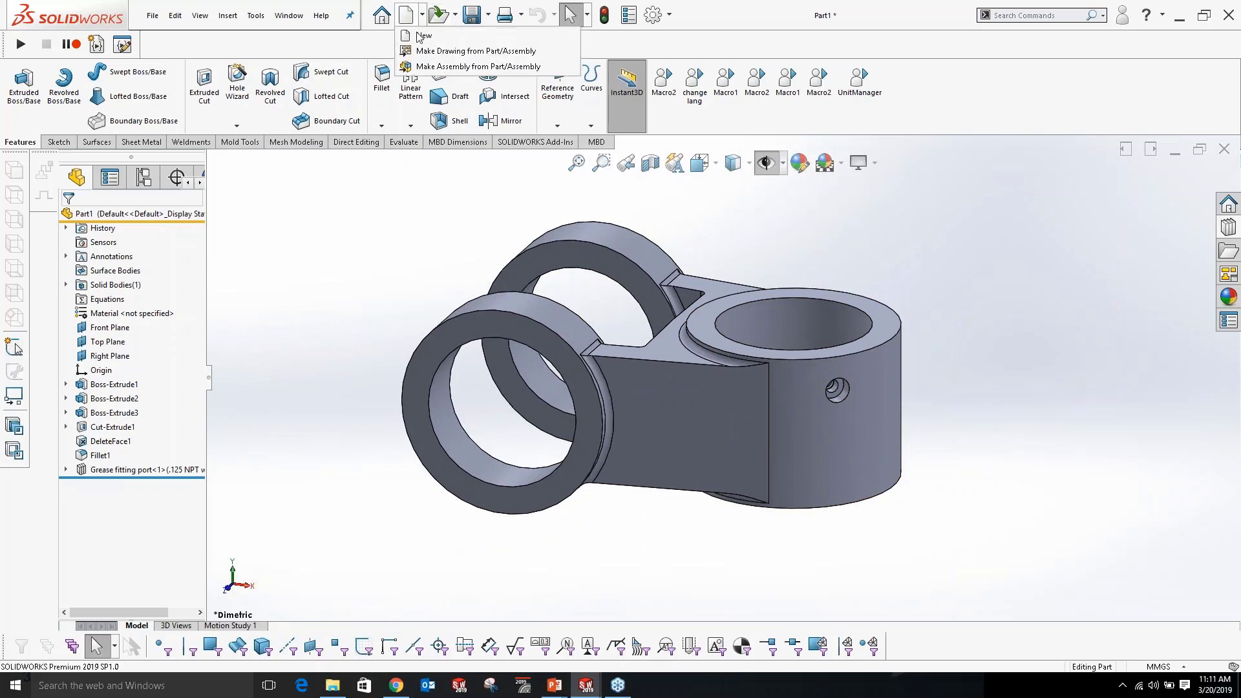
click(424, 51)
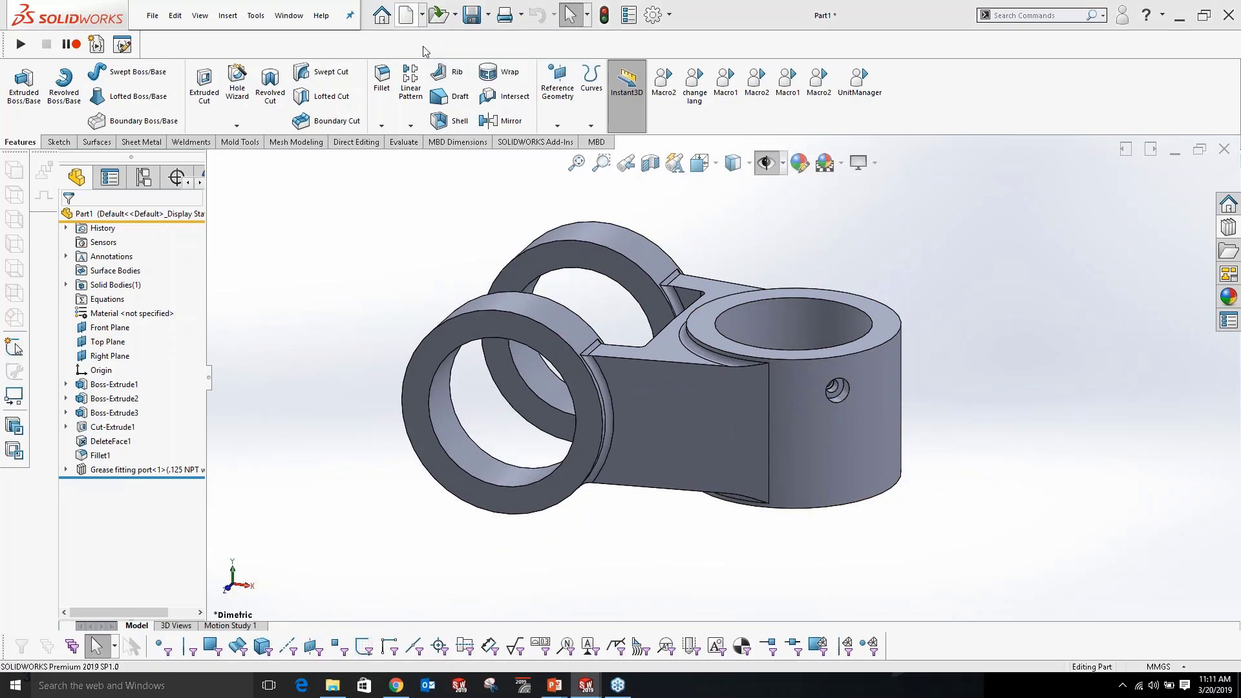
click(634, 352)
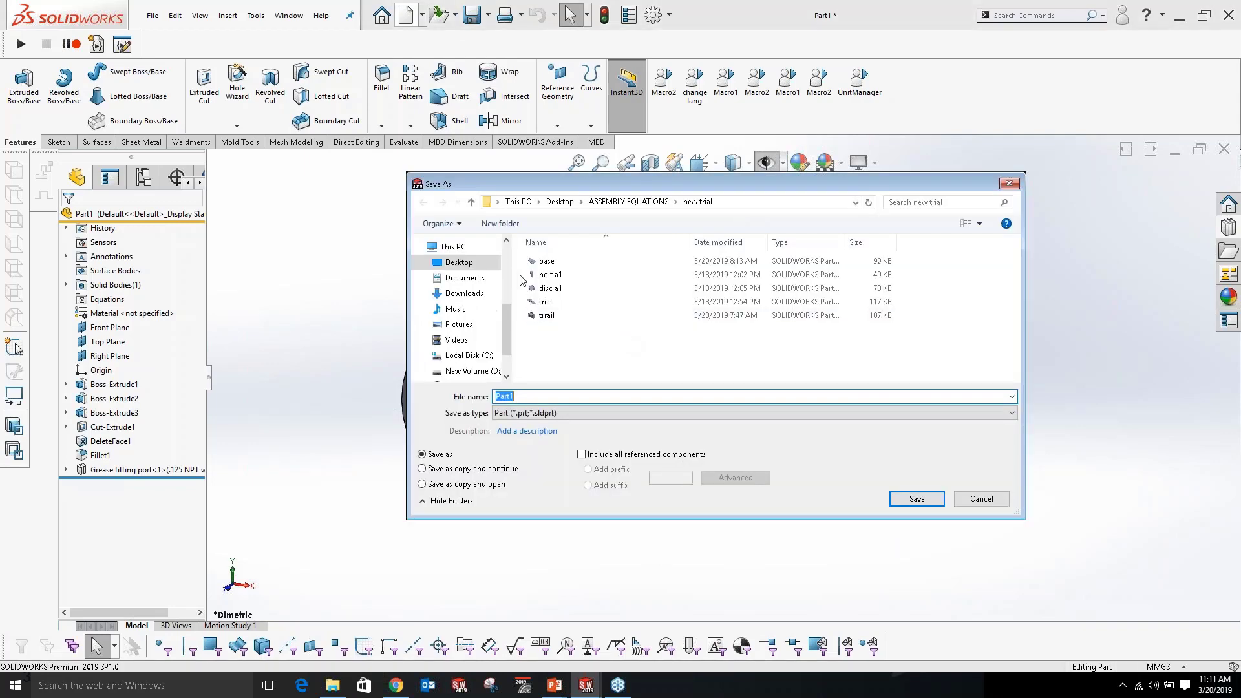
click(500, 222)
text(webinar)
key(Return)
key(Return)
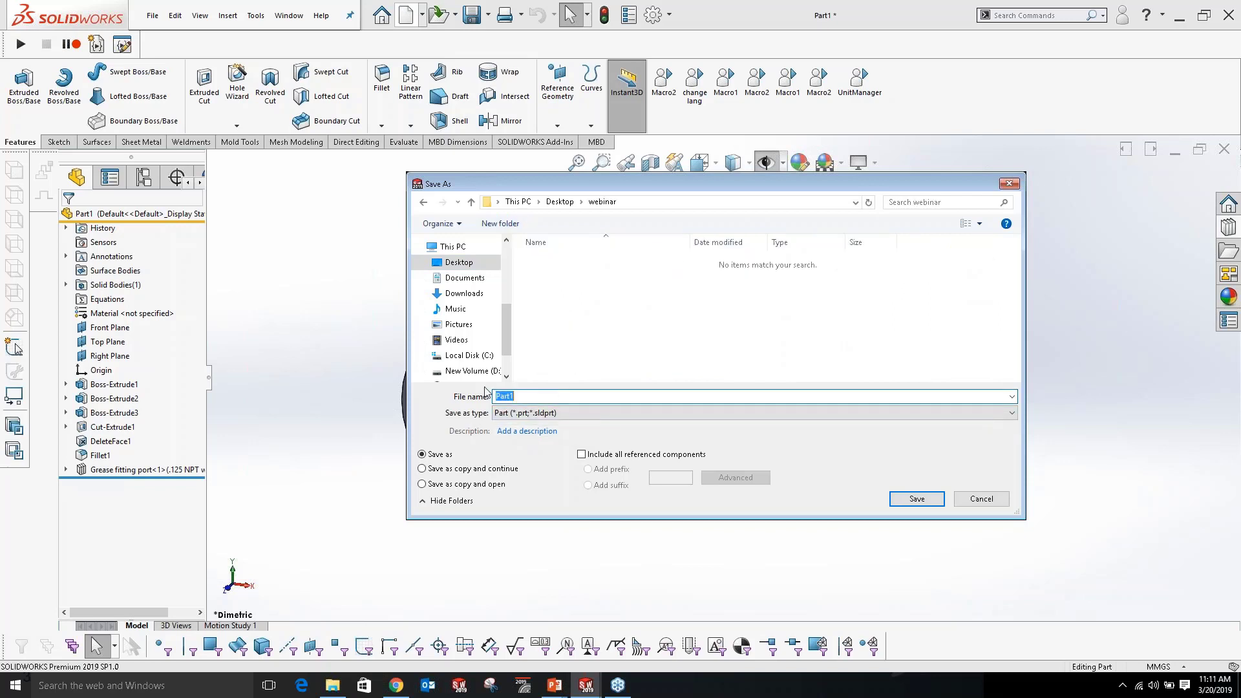
text(knu)
key(Return)
Create the drawing from the Drawing template with the A3 (ISO) sheet format.
key(ctrl+n)
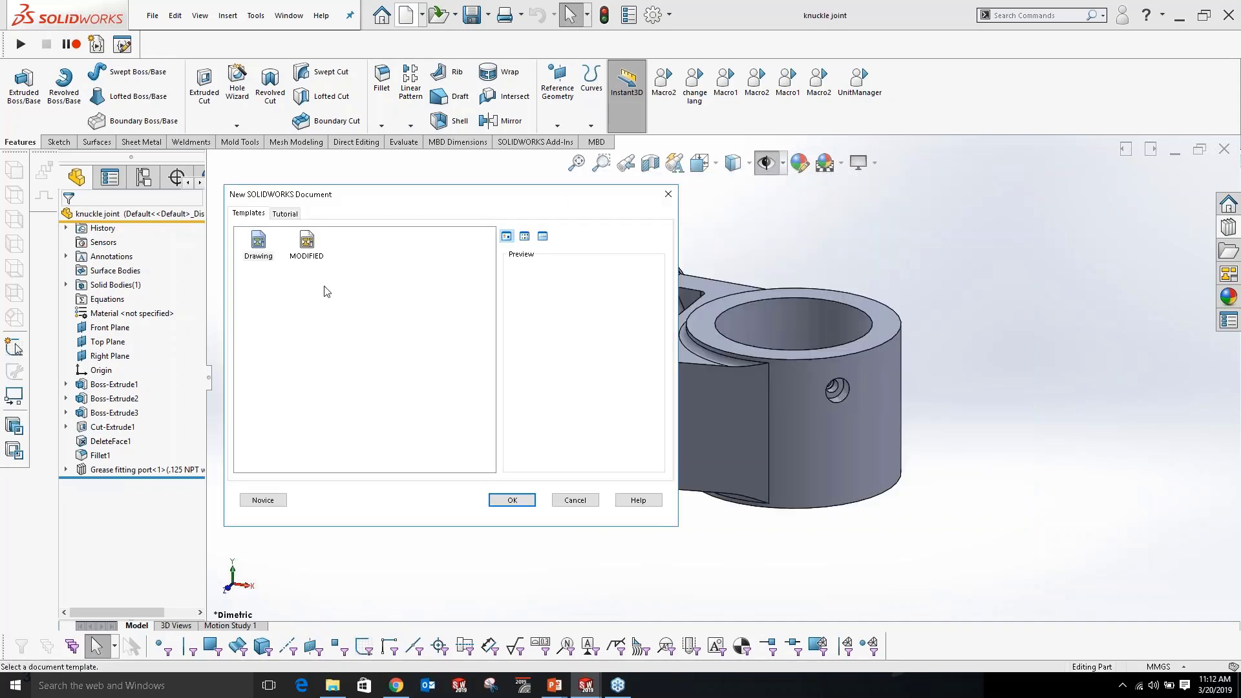
double_click(257, 244)
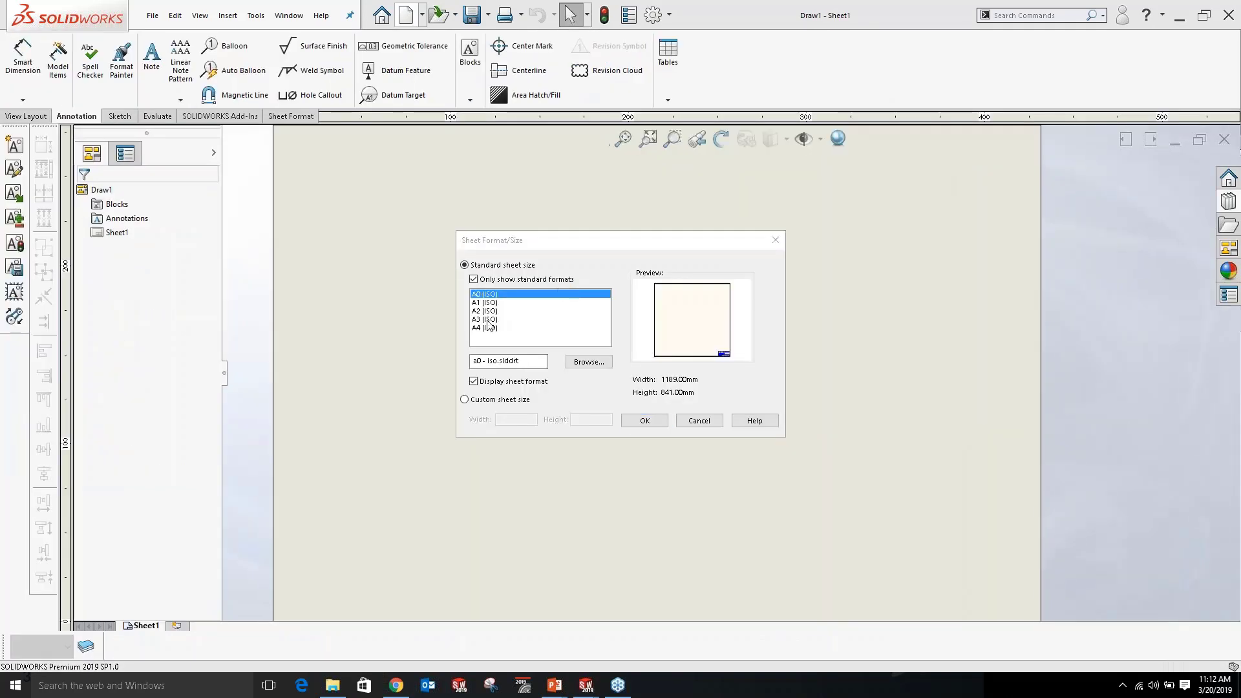
click(491, 331)
click(644, 422)
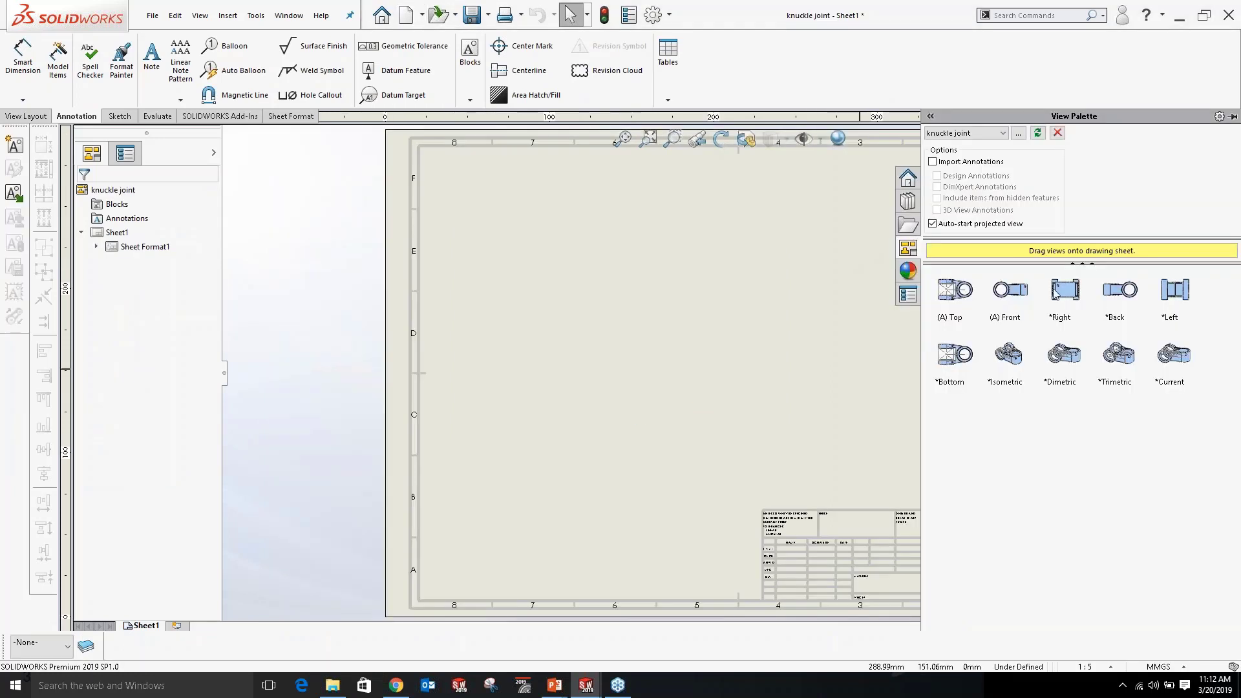
Place the front view with projected top, side and isometric views, and move the isometric view above the title block.
click(26, 115)
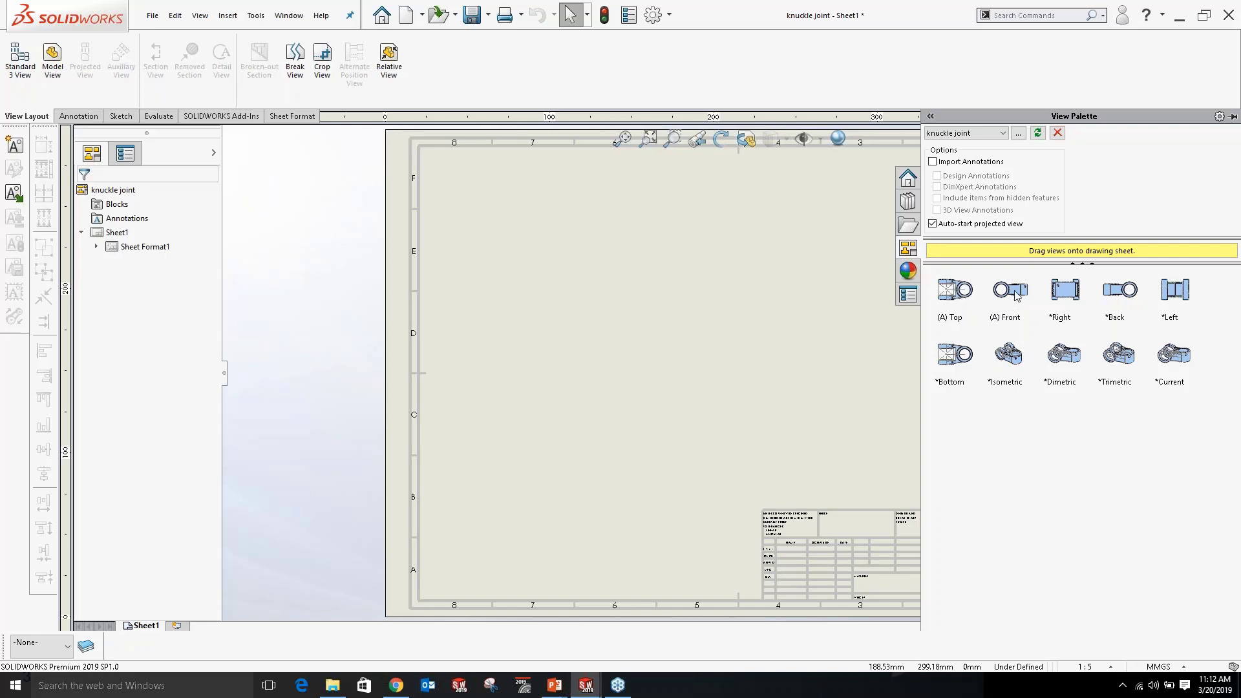
drag(1018, 303, 576, 277)
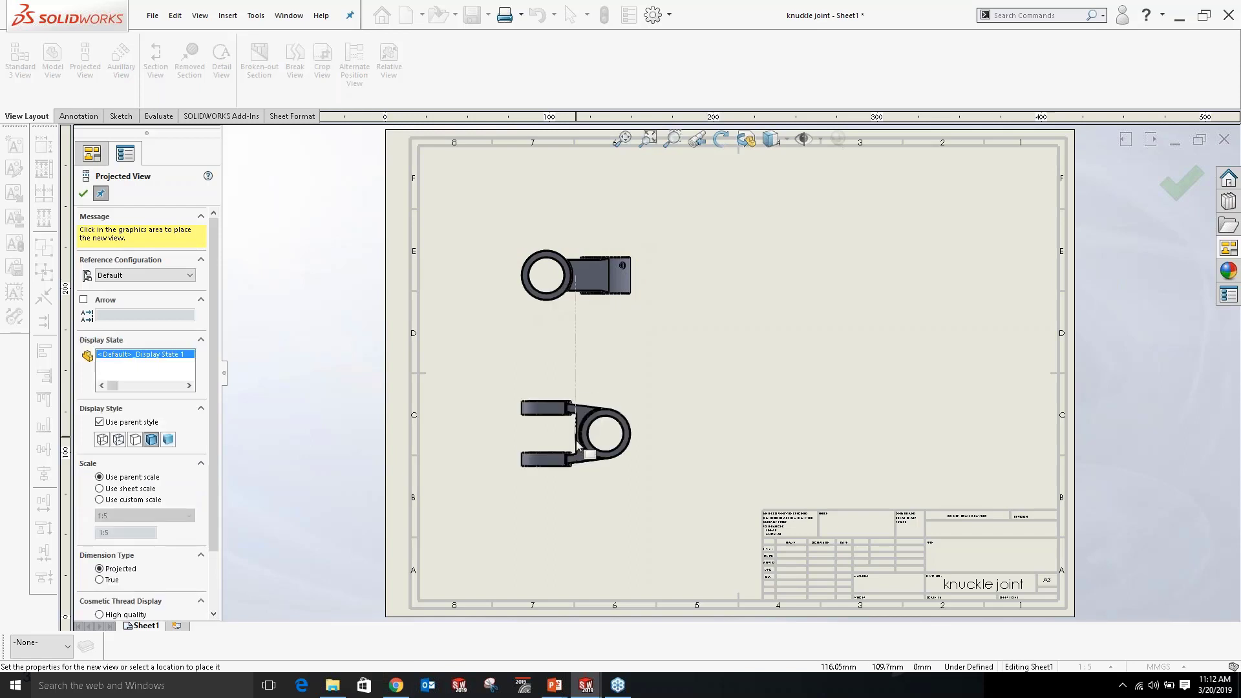
click(567, 496)
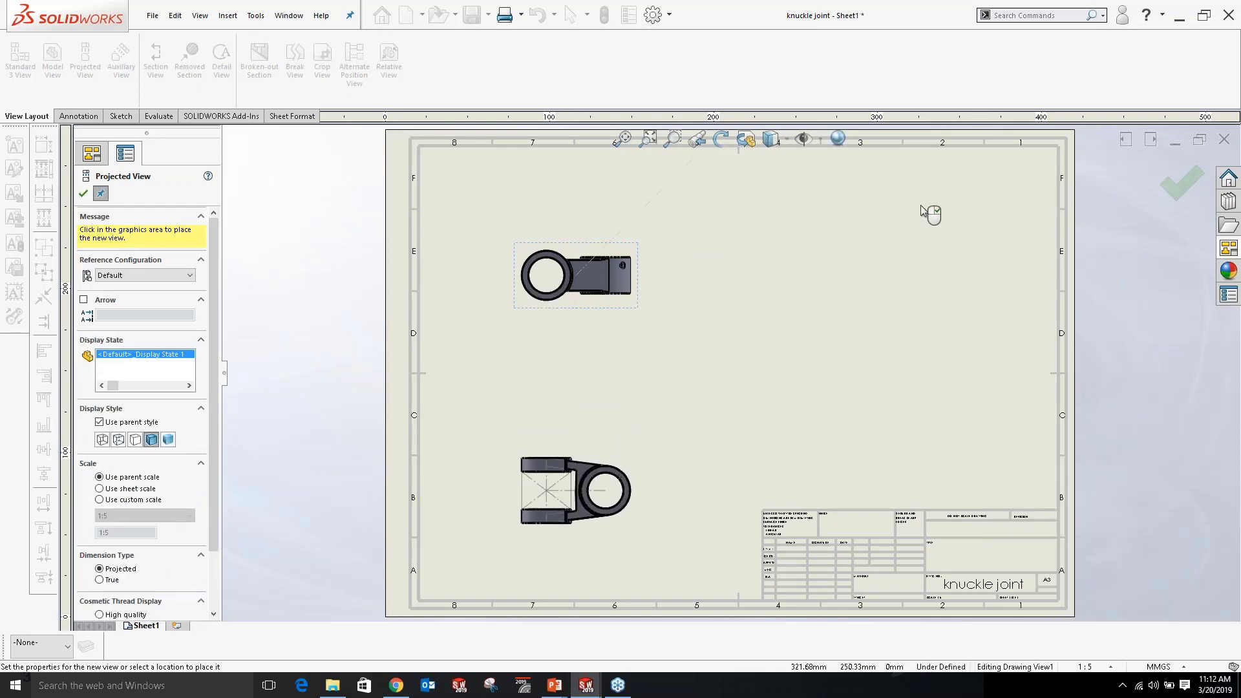
click(816, 266)
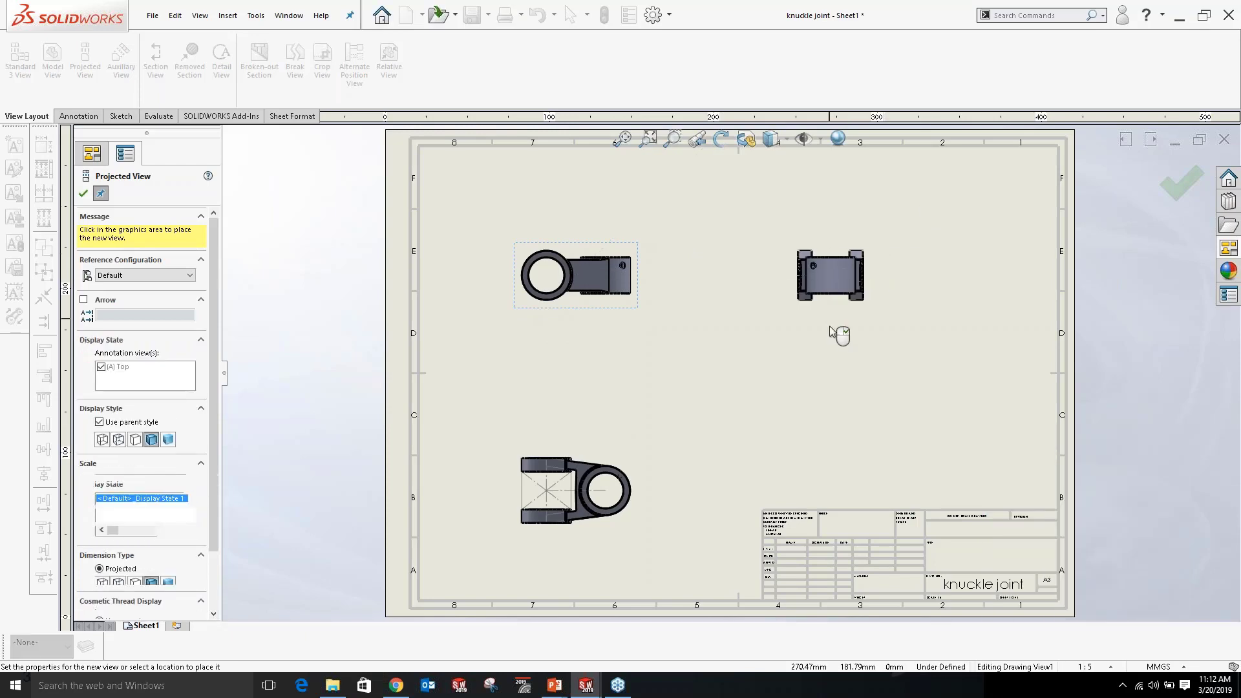
click(749, 433)
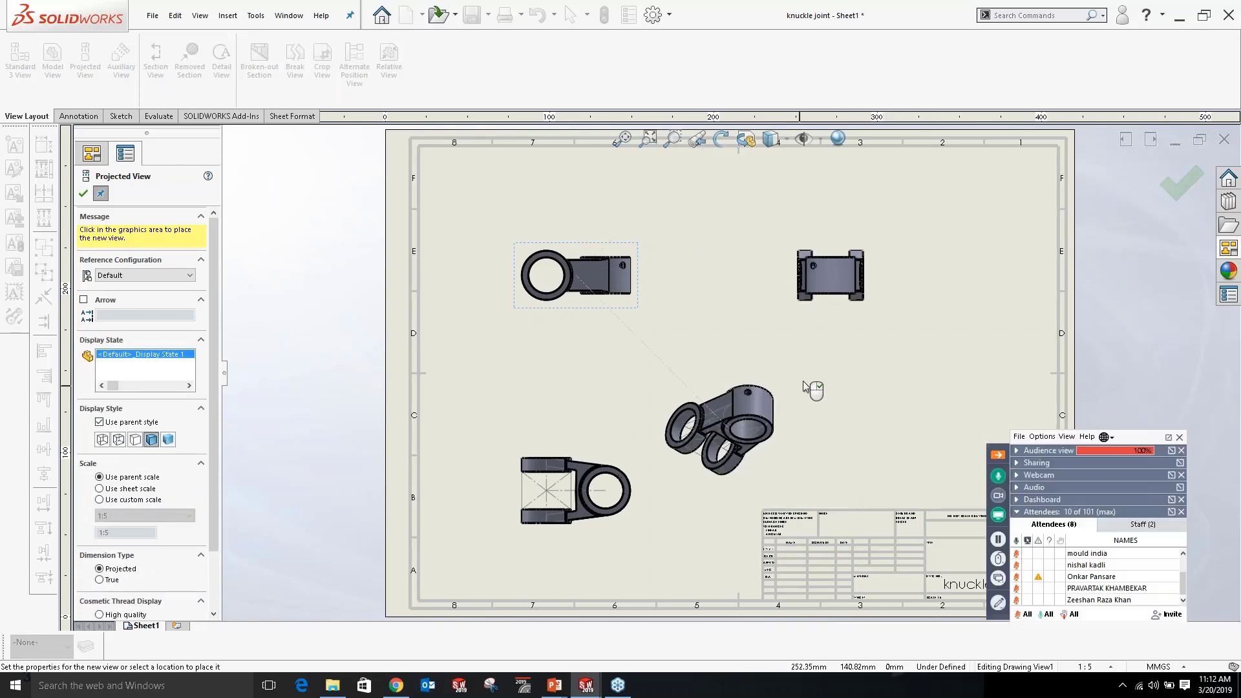
key(Escape)
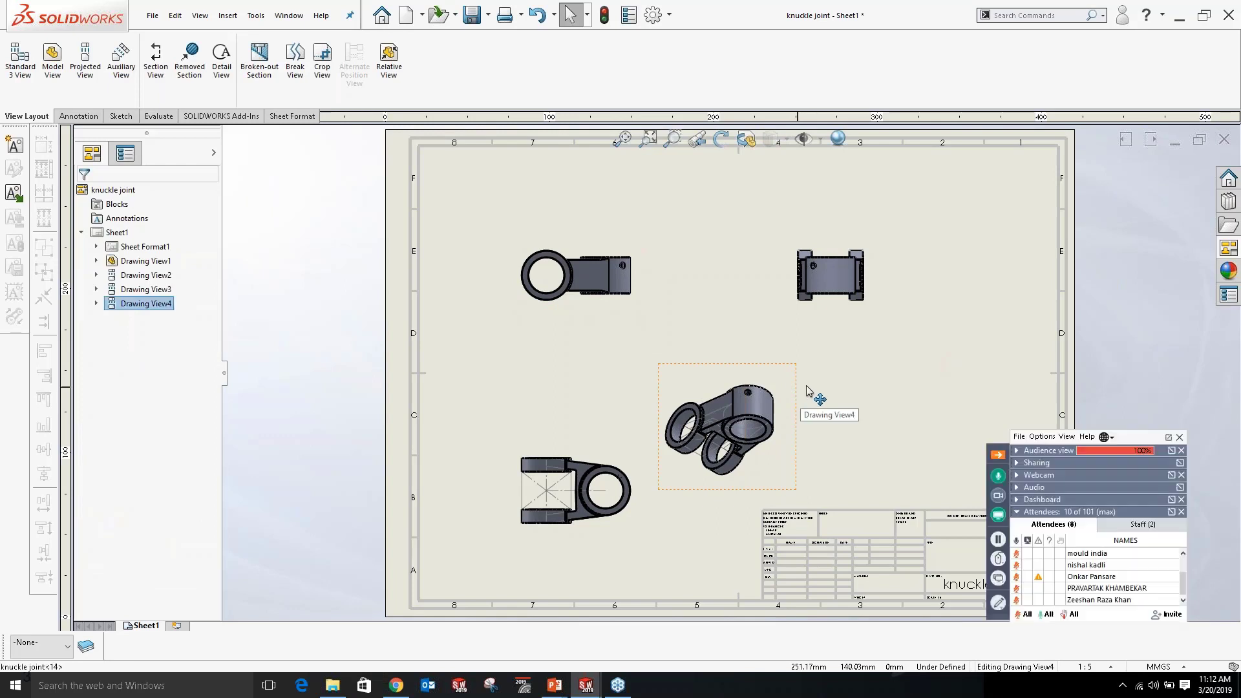
drag(797, 404, 988, 377)
Set the front view to Hidden Lines Removed and the isometric view to Shaded With Edges.
click(633, 255)
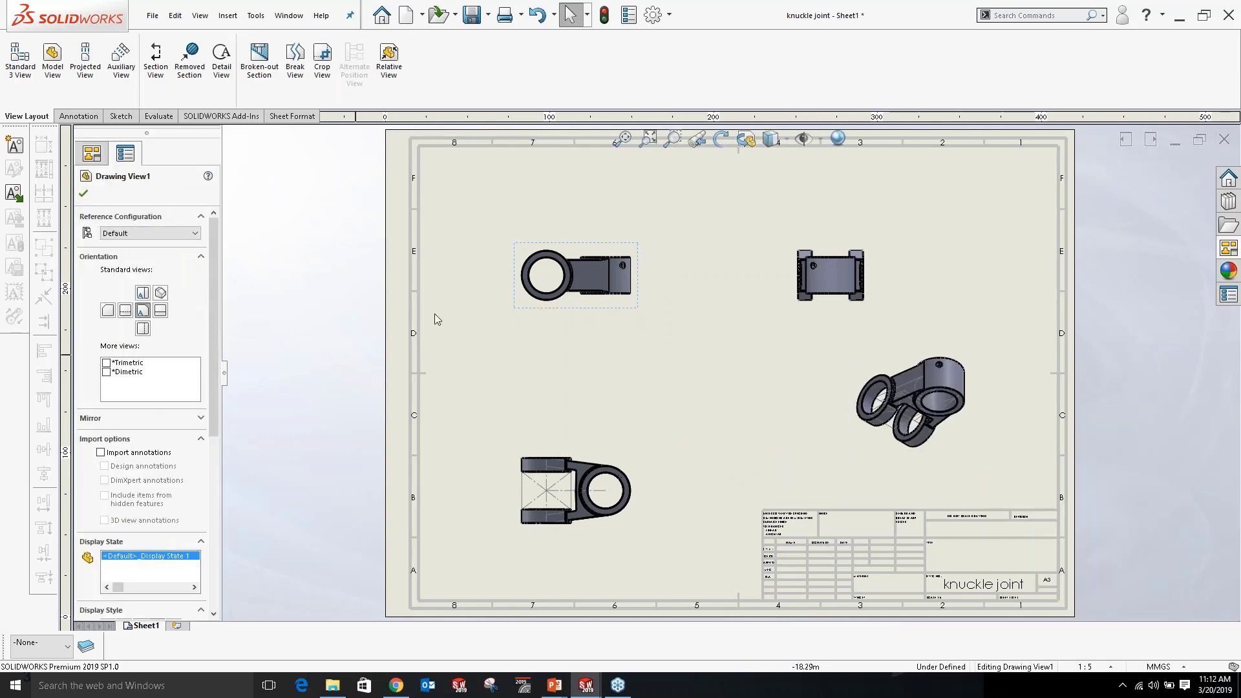
scroll(141, 375, down, 5)
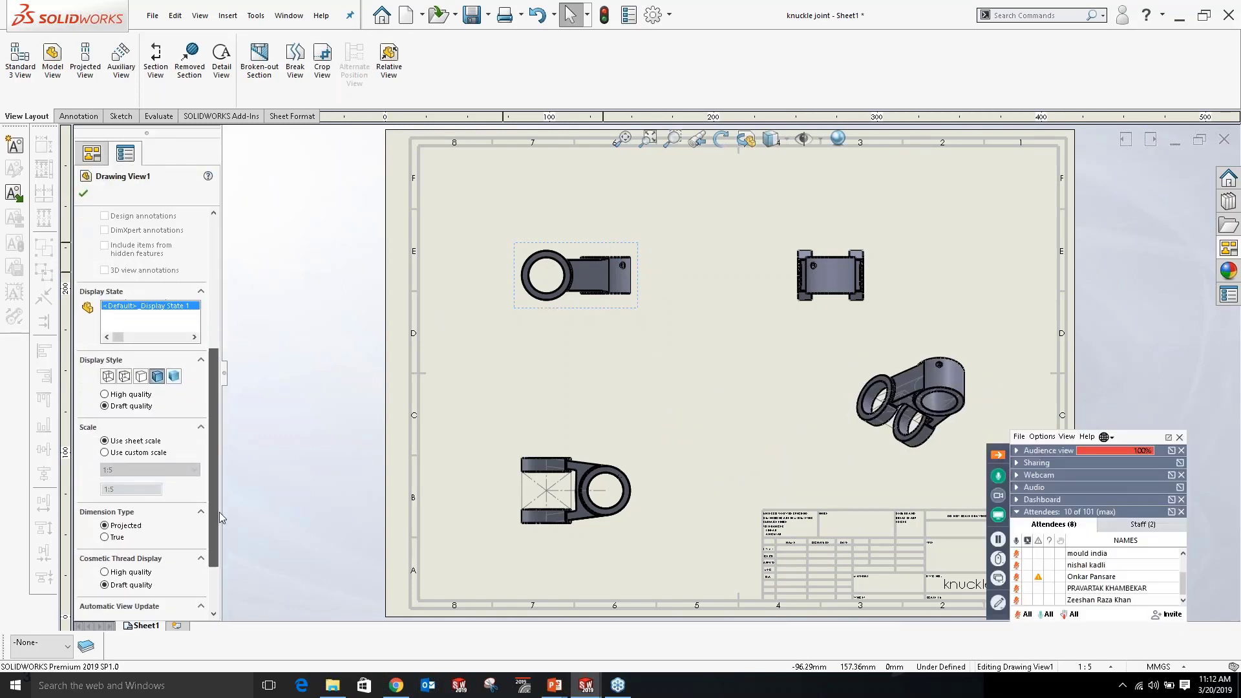
click(141, 377)
click(917, 399)
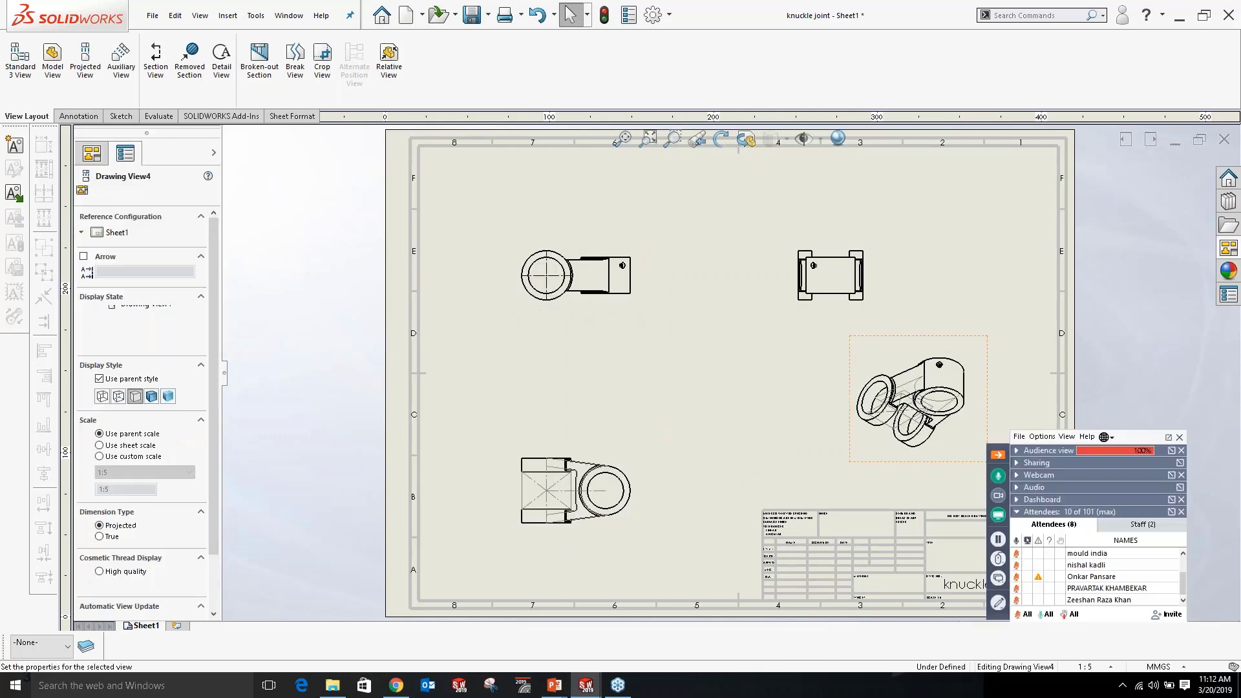
key(Escape)
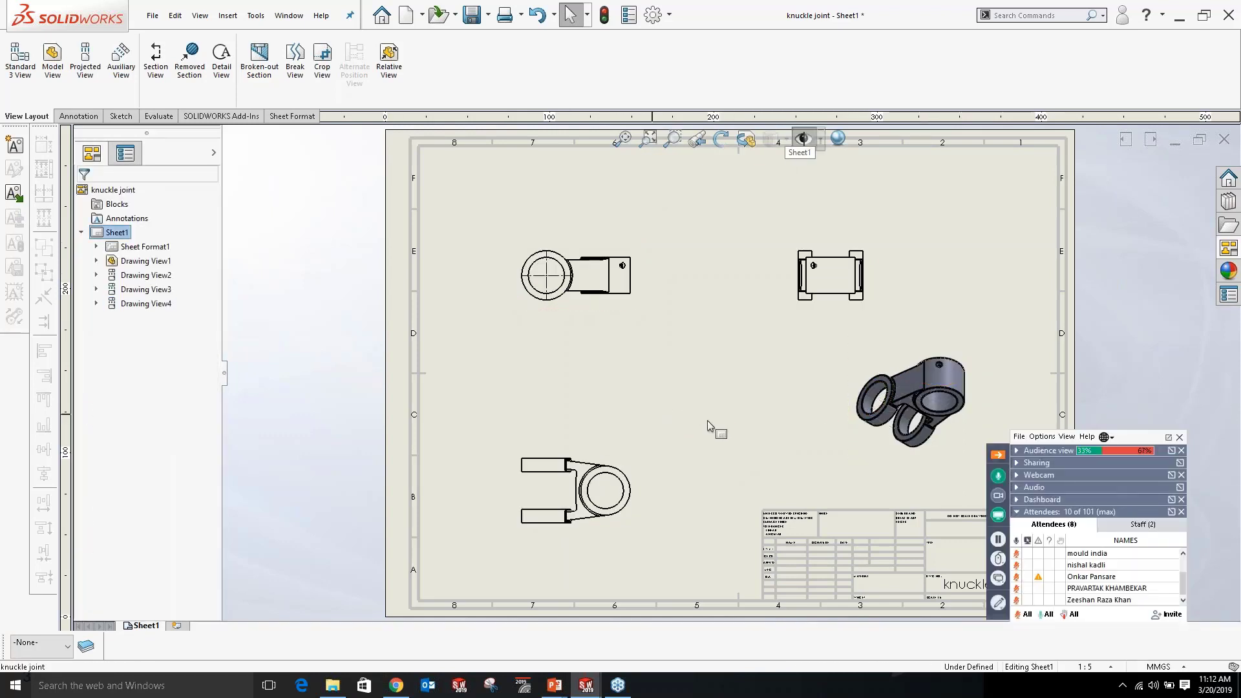
Set the projected top view's display style to Hidden Lines Visible and inspect its grease port area.
scroll(631, 463, down, 2)
click(654, 411)
click(120, 395)
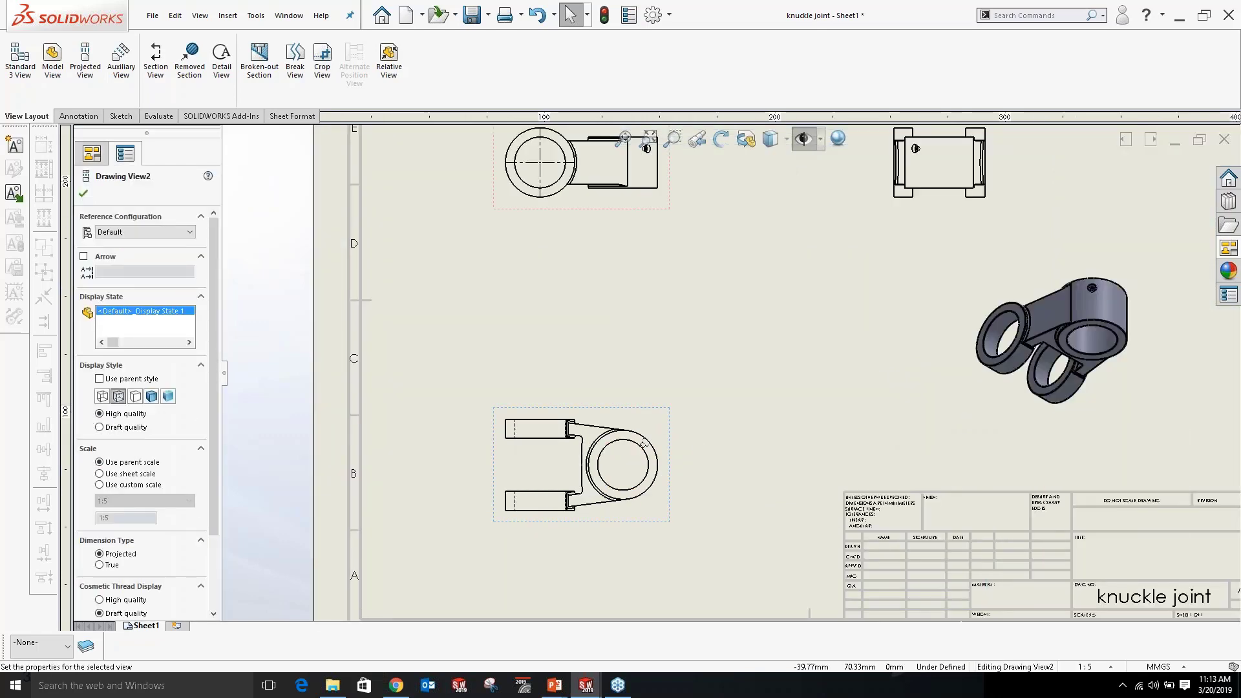
click(774, 414)
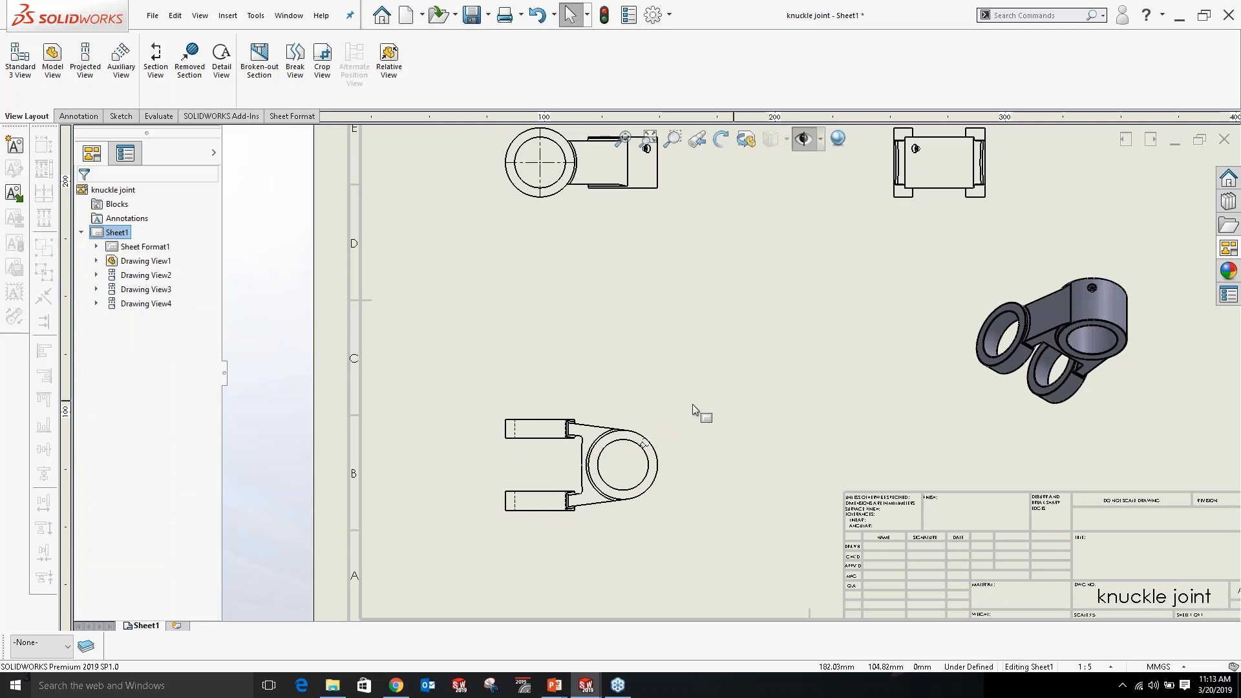
scroll(734, 400, down, 4)
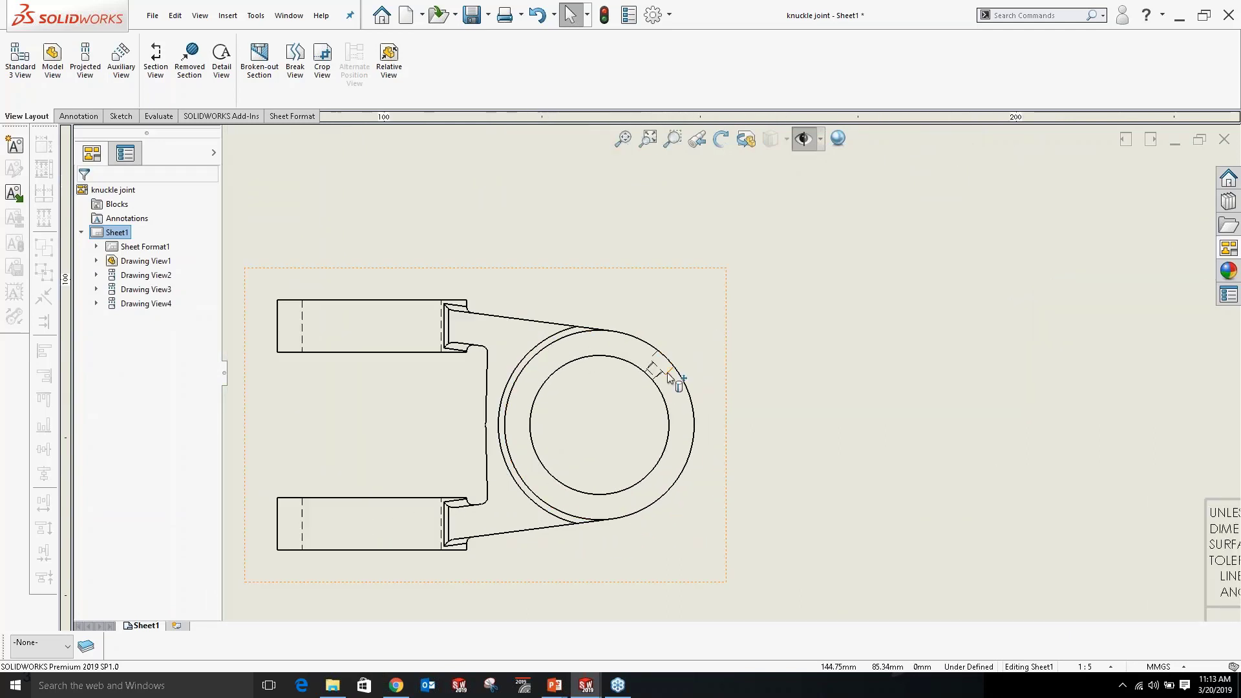
Auto-insert centerlines into the front, top and side drawing views.
click(78, 116)
scroll(848, 267, up, 3)
scroll(851, 270, up, 2)
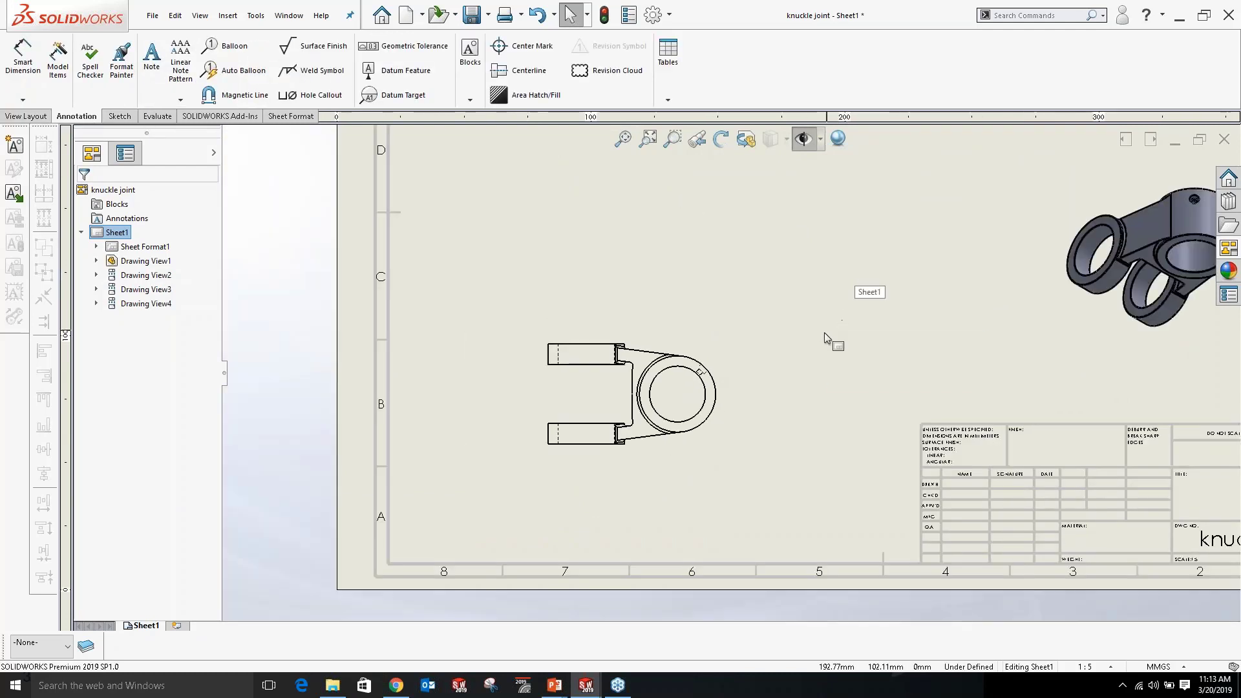
click(827, 335)
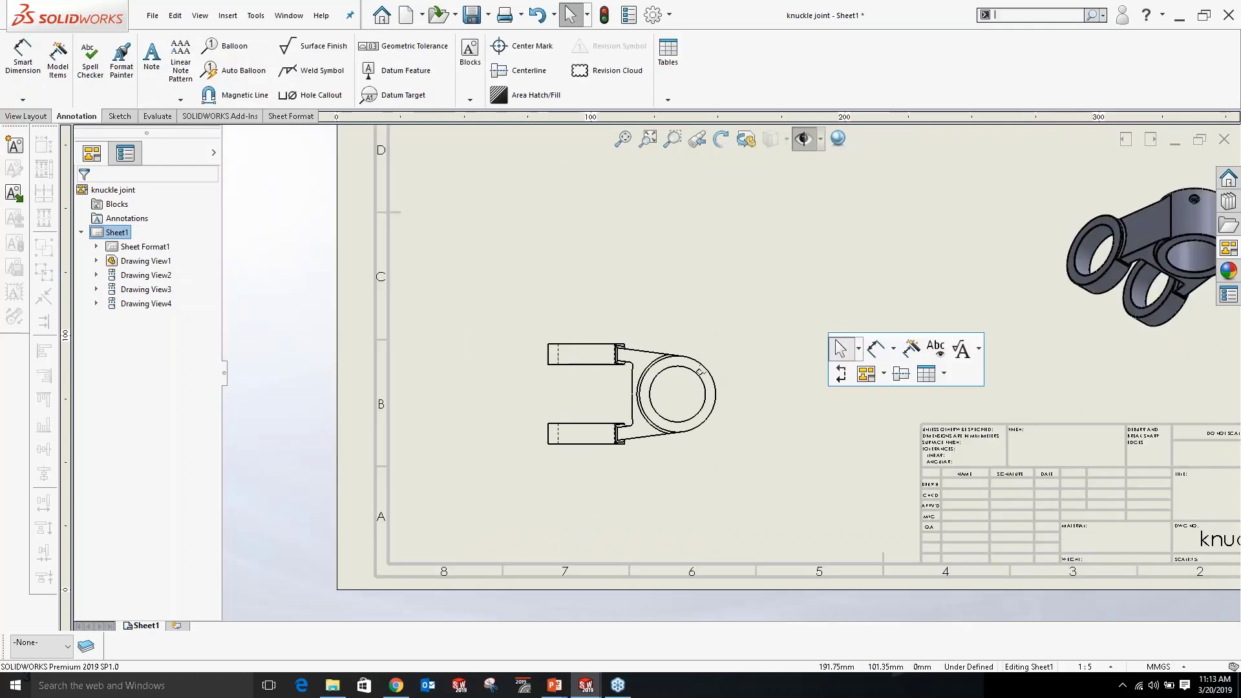
click(905, 374)
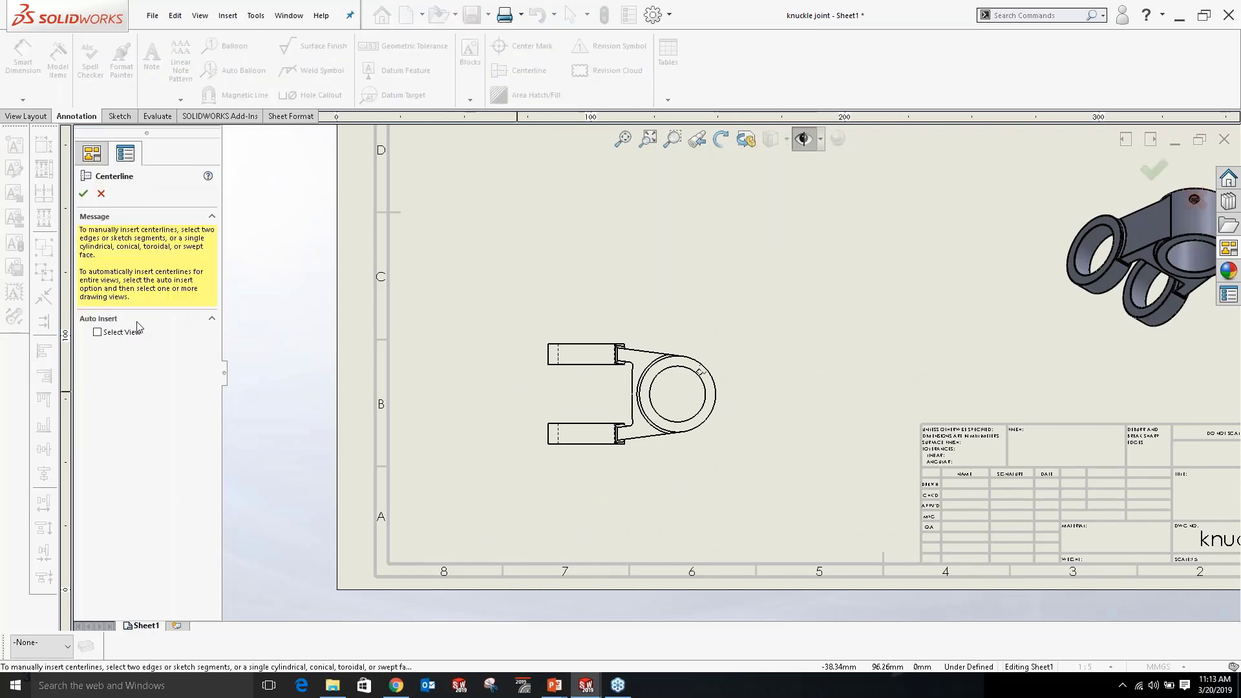
scroll(574, 405, up, 5)
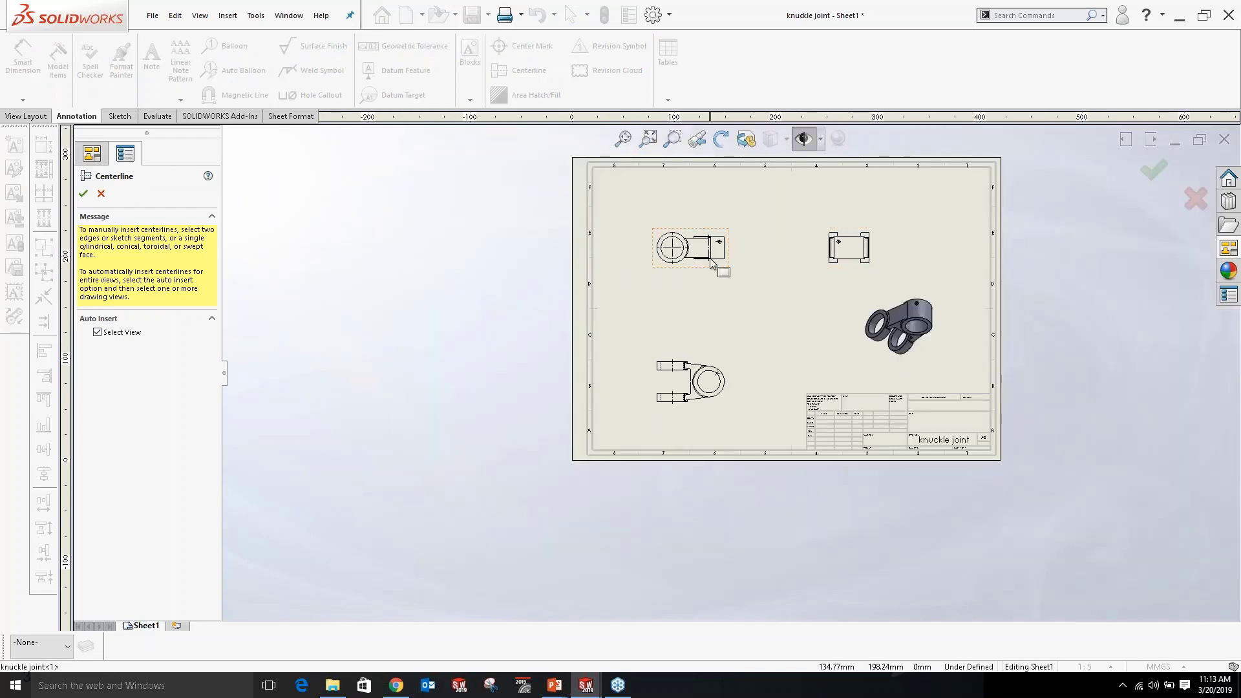
click(84, 194)
scroll(770, 280, down, 3)
scroll(779, 341, up, 2)
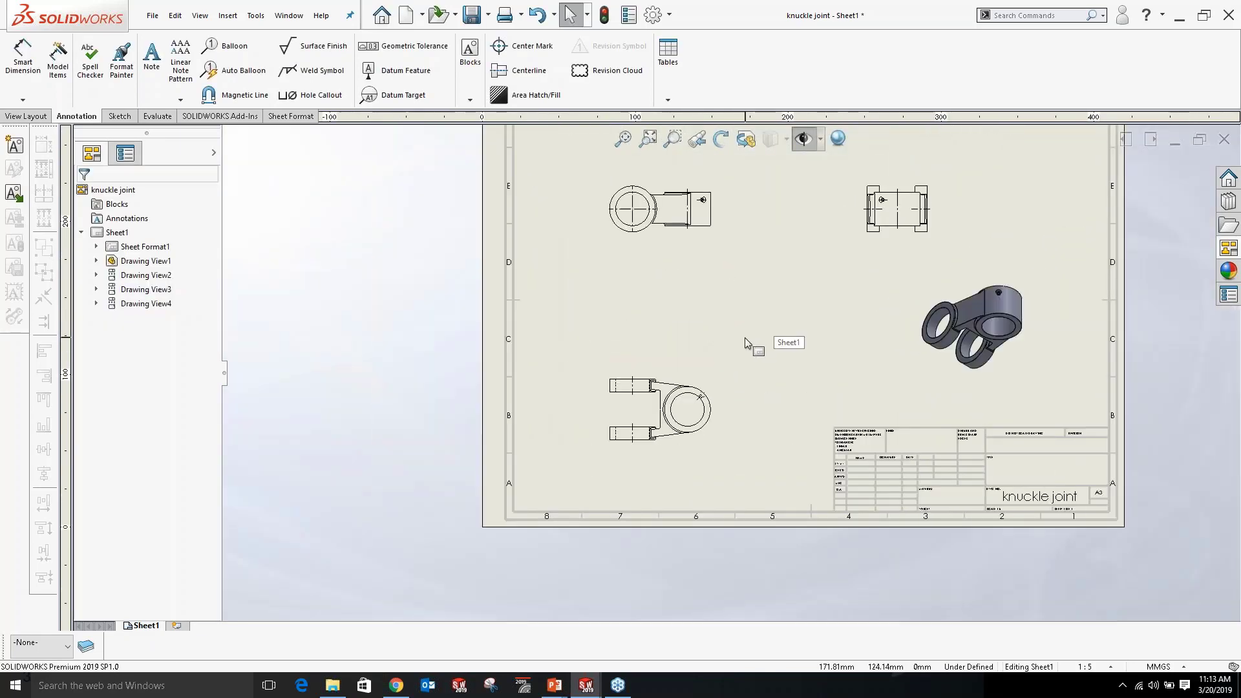
Try to auto-insert center marks for all holes in the projected top view.
scroll(745, 337, down, 1)
scroll(778, 408, down, 2)
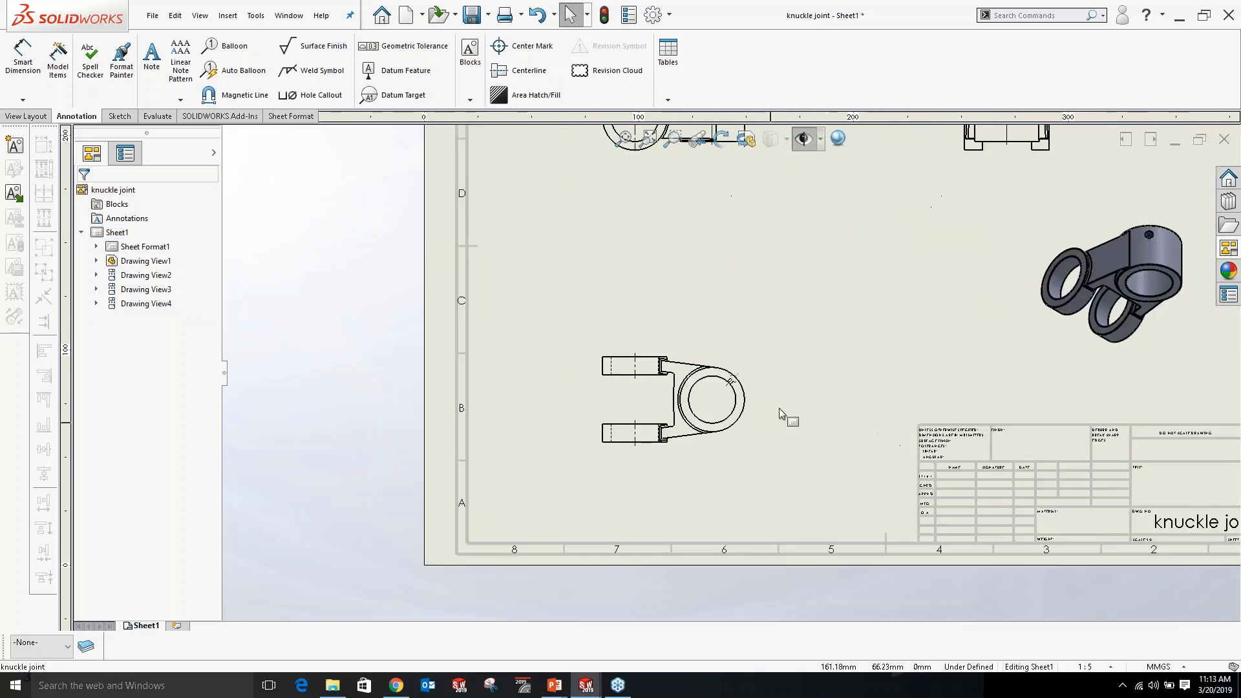
scroll(778, 409, down, 3)
click(523, 45)
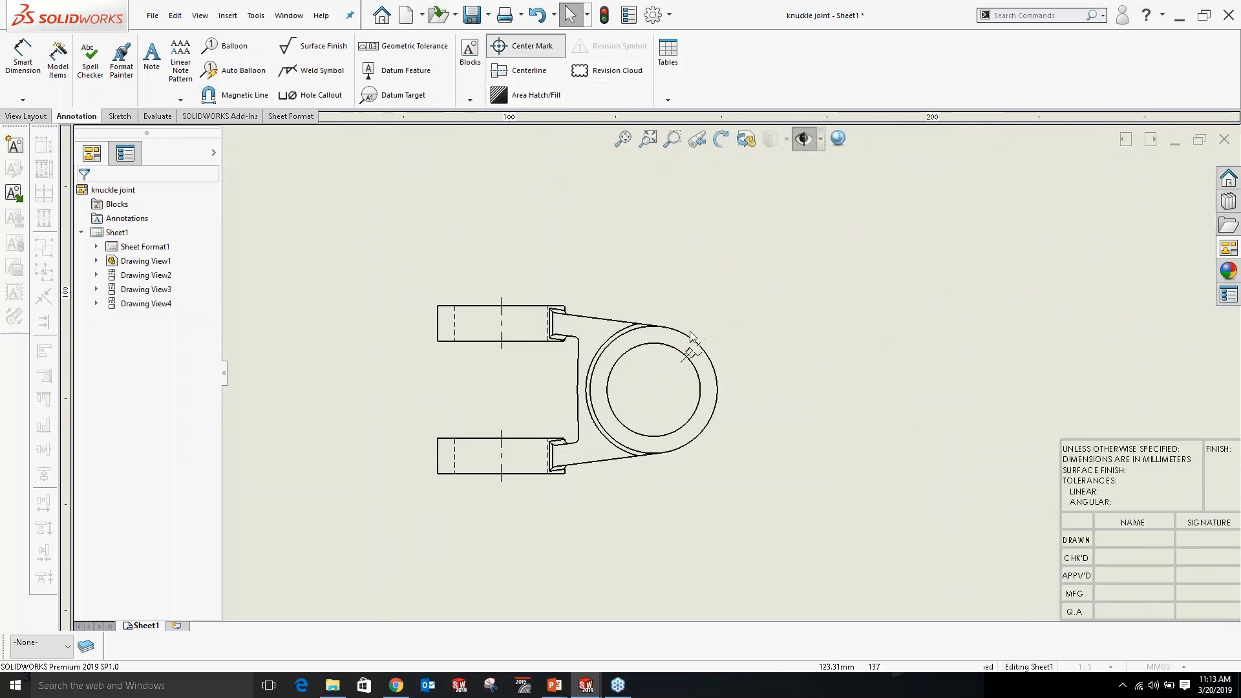
click(133, 372)
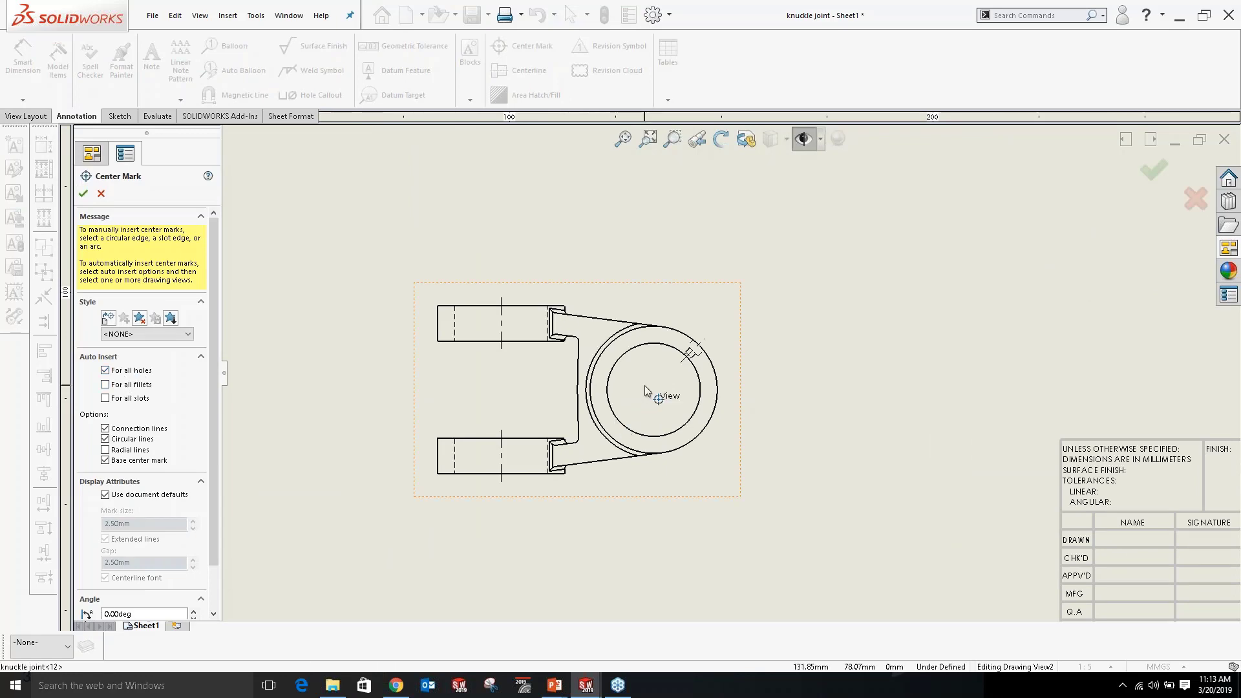
click(91, 192)
key(f)
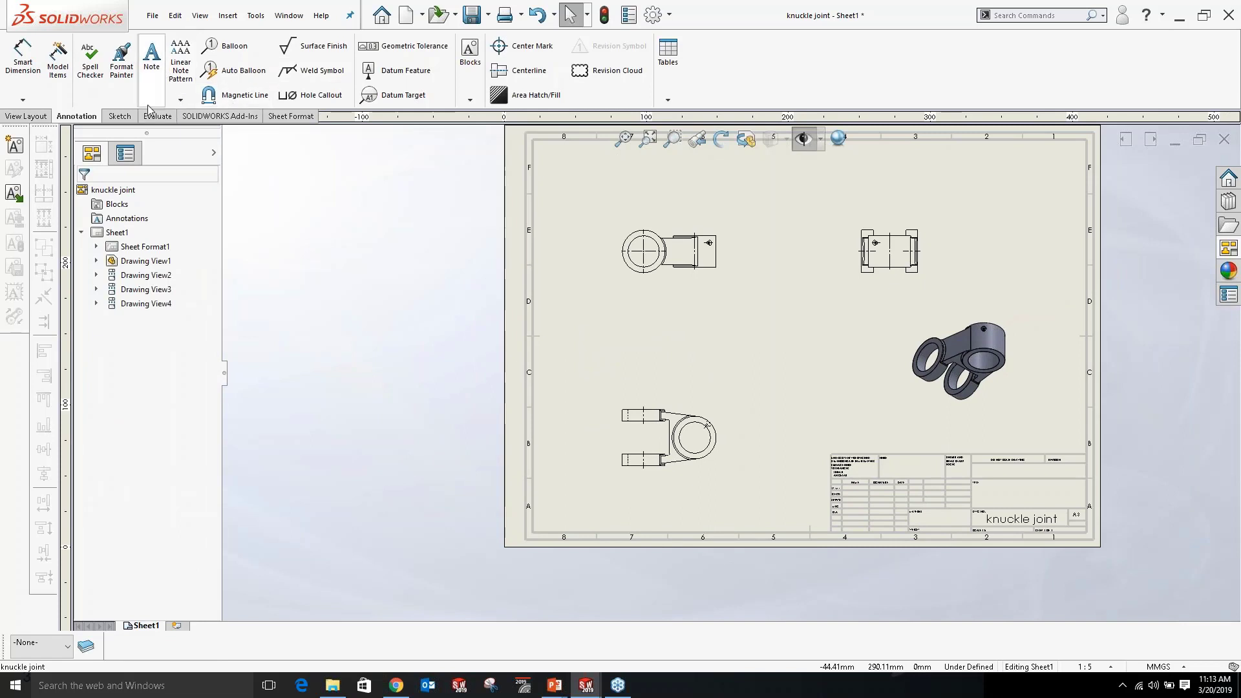
Create aligned section view A-A from the ring's centre through the grease port and horizontally outward, placing it above the top view.
click(37, 116)
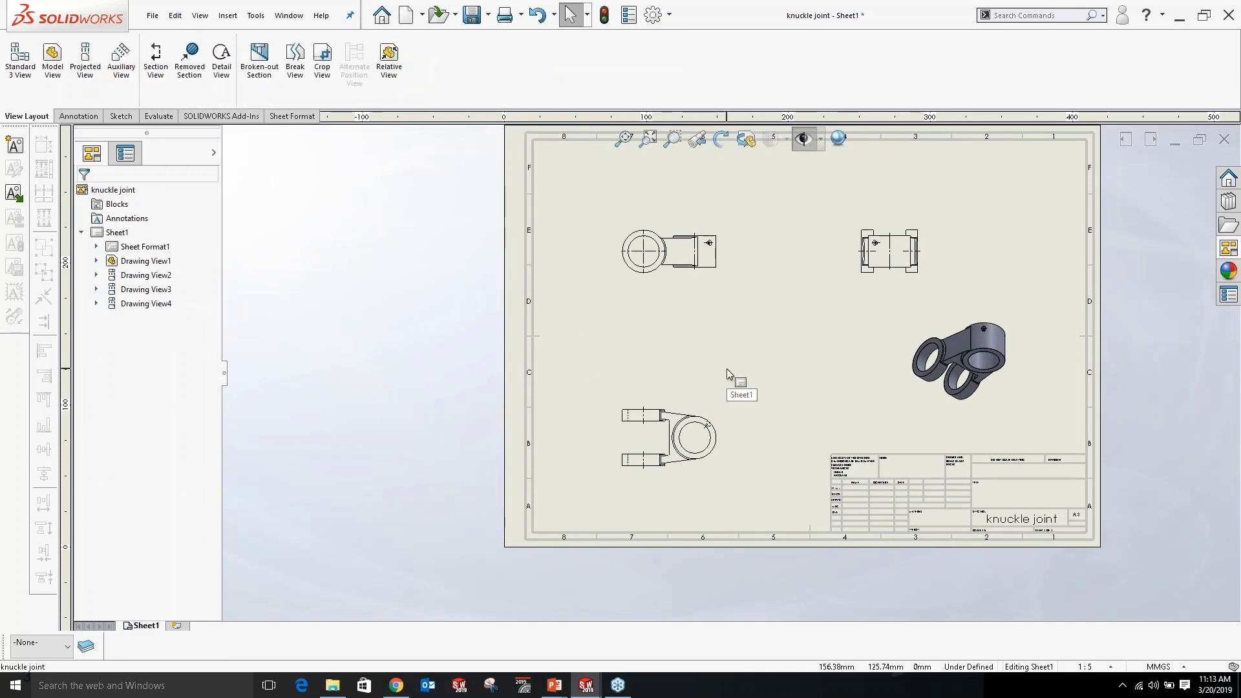
key(s)
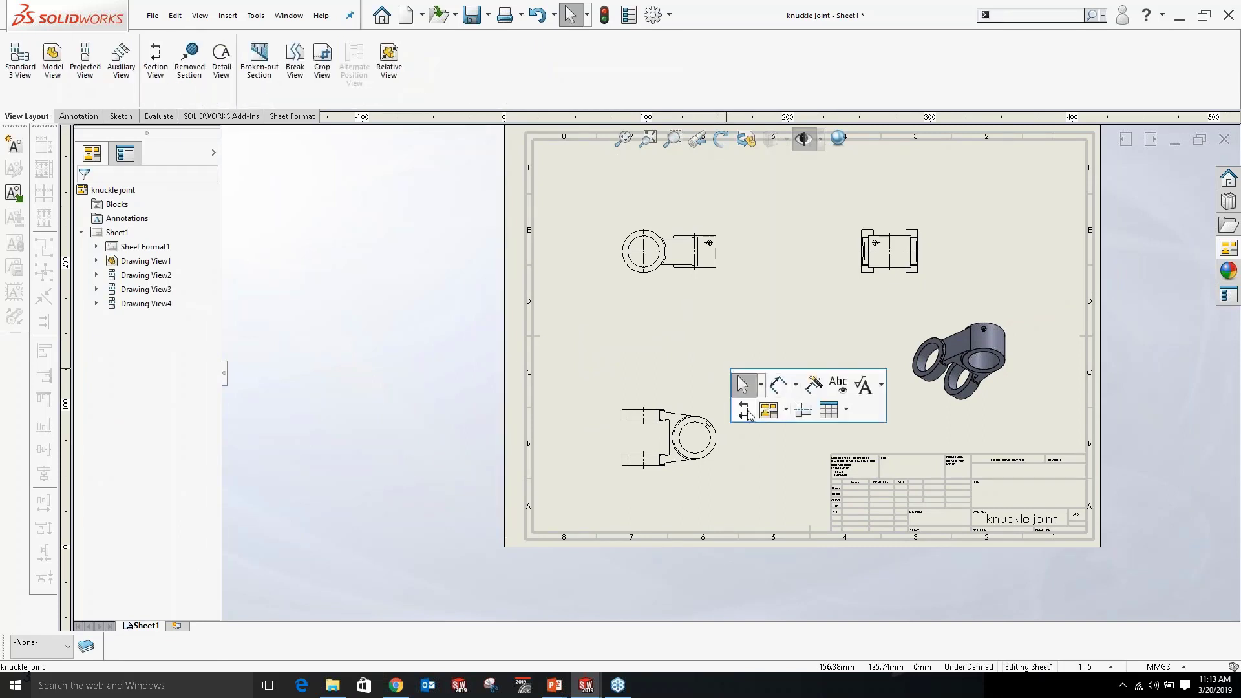
scroll(700, 449, down, 7)
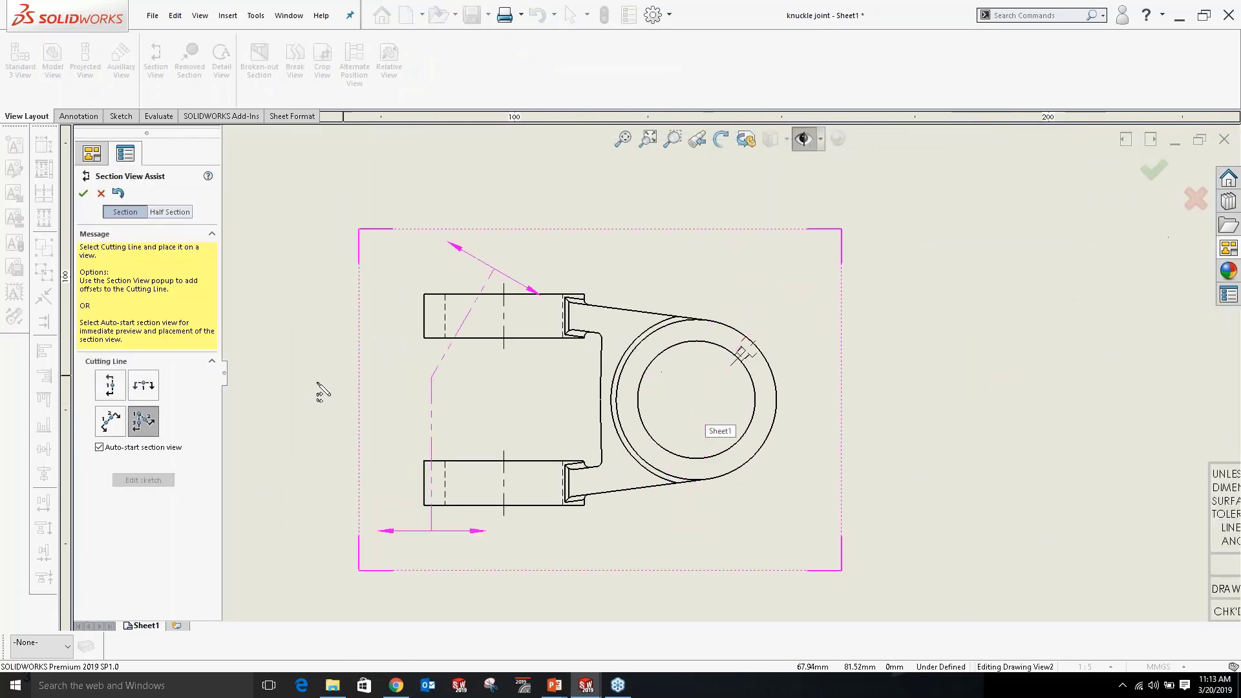
click(142, 421)
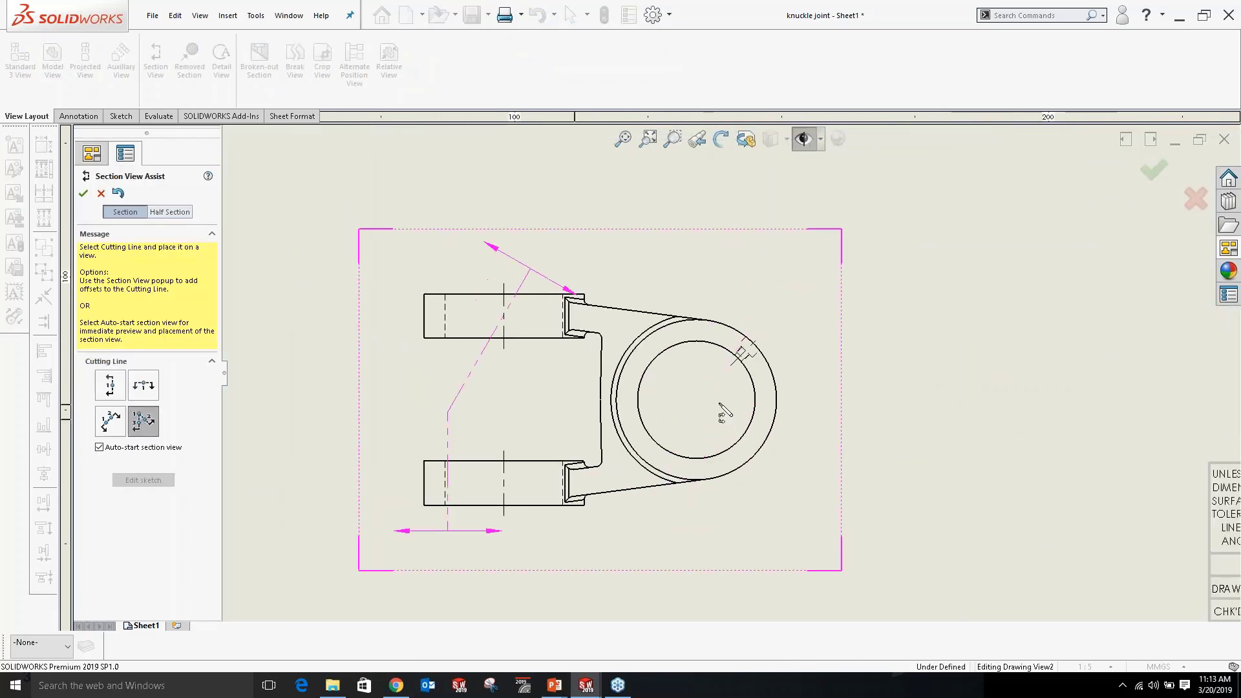
click(712, 391)
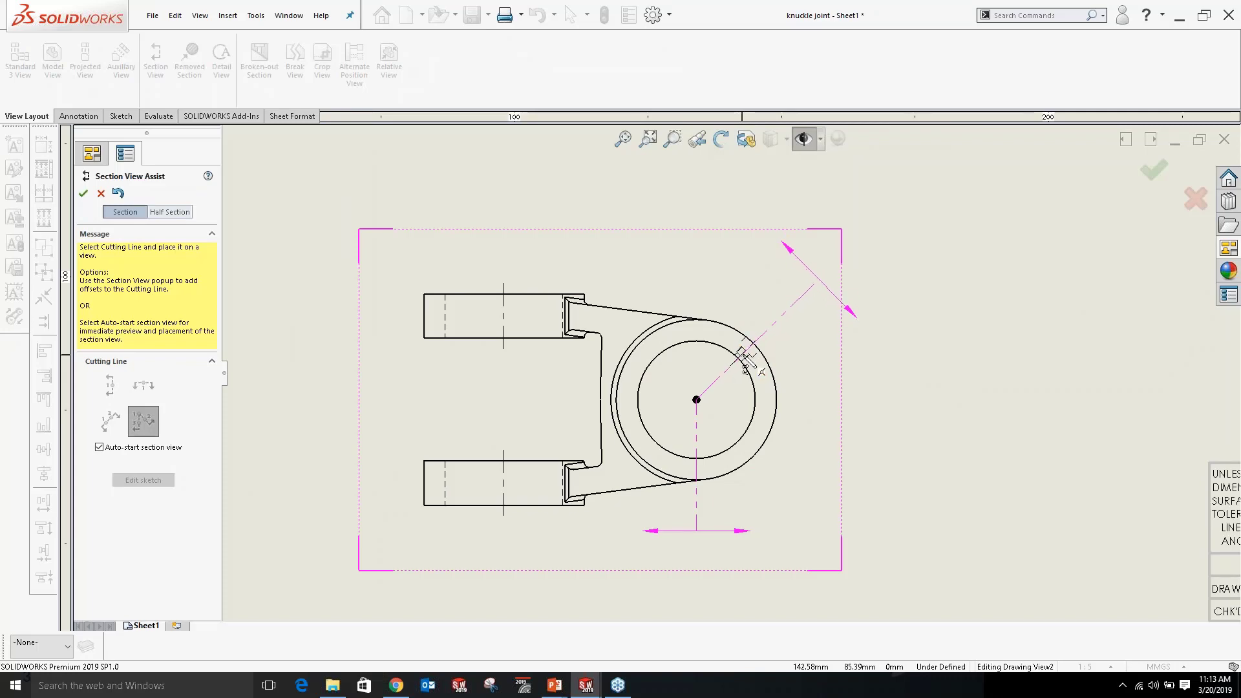
click(744, 351)
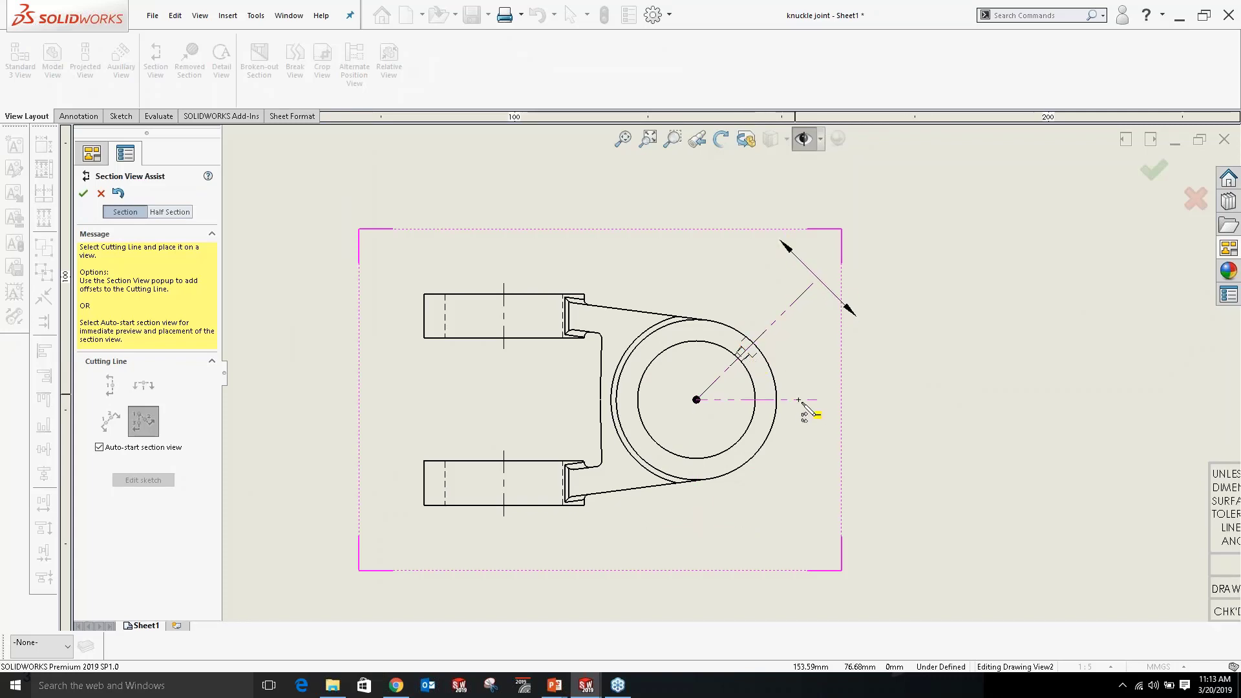
click(850, 410)
click(774, 285)
scroll(728, 284, down, 5)
key(Escape)
scroll(711, 182, down, 4)
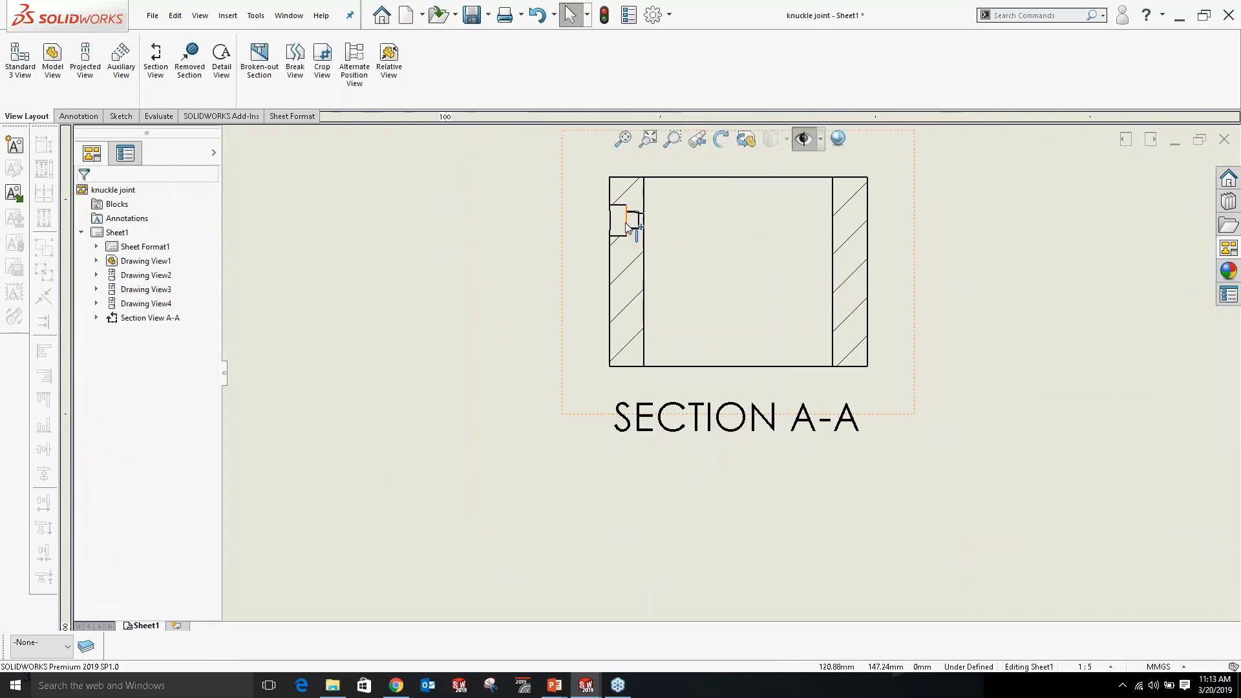
Auto-insert centerlines into section view A-A.
scroll(633, 233, up, 5)
click(577, 269)
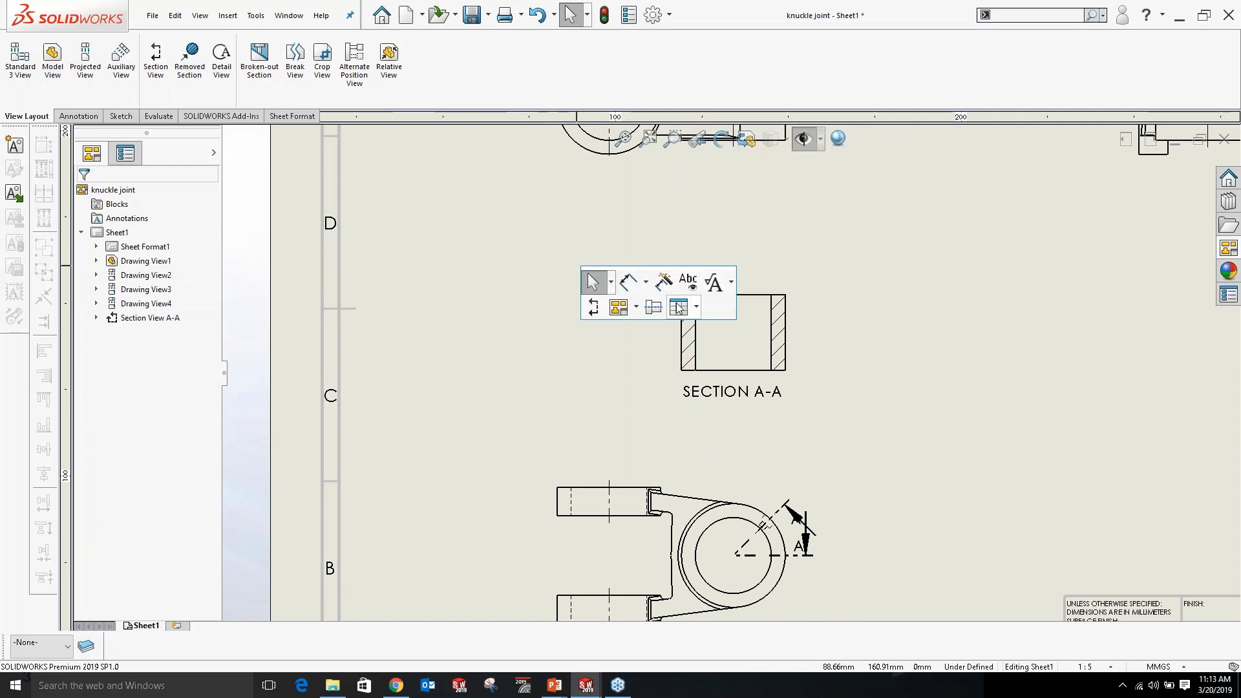
click(661, 281)
click(108, 334)
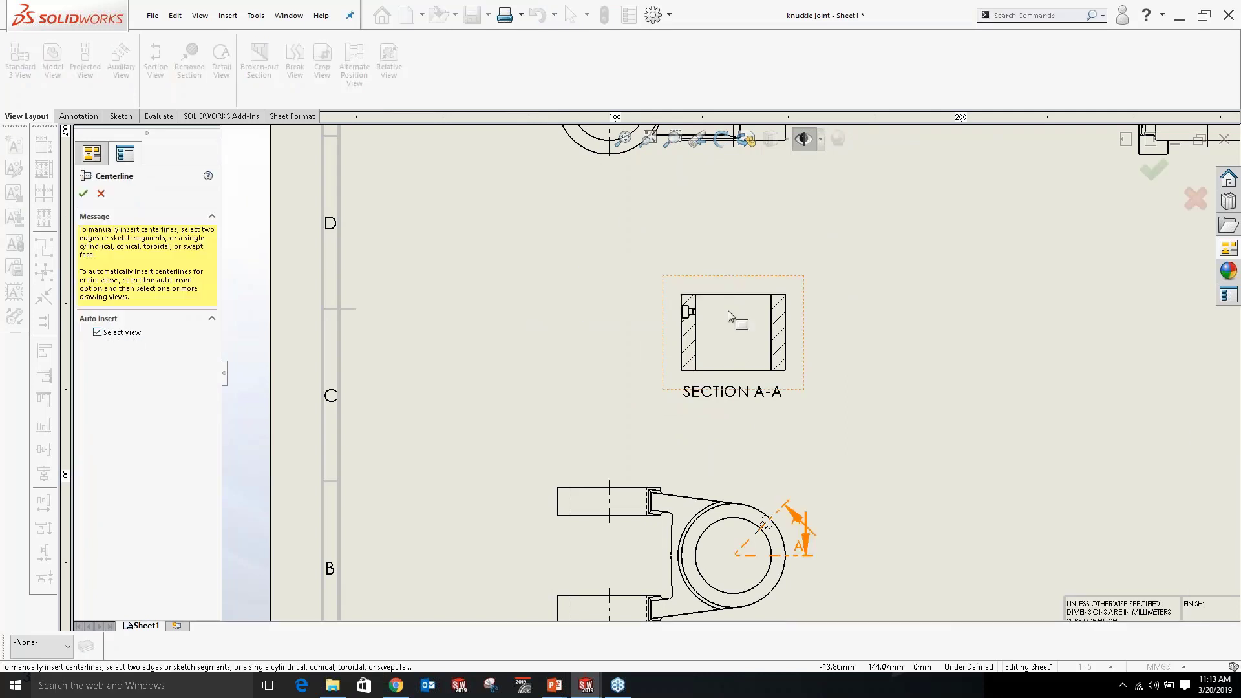
click(83, 194)
key(f)
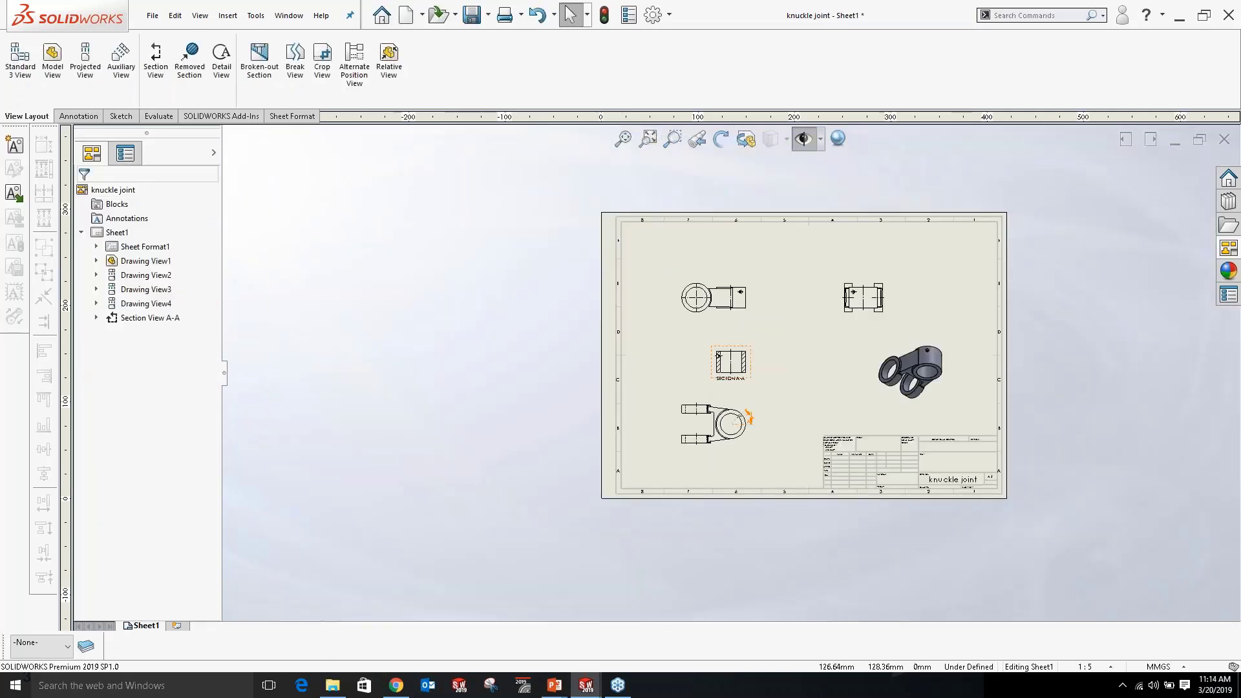
Set Model Items to import from the entire model, including dimensions not marked for drawing and Hole Wizard profiles and locations.
click(76, 116)
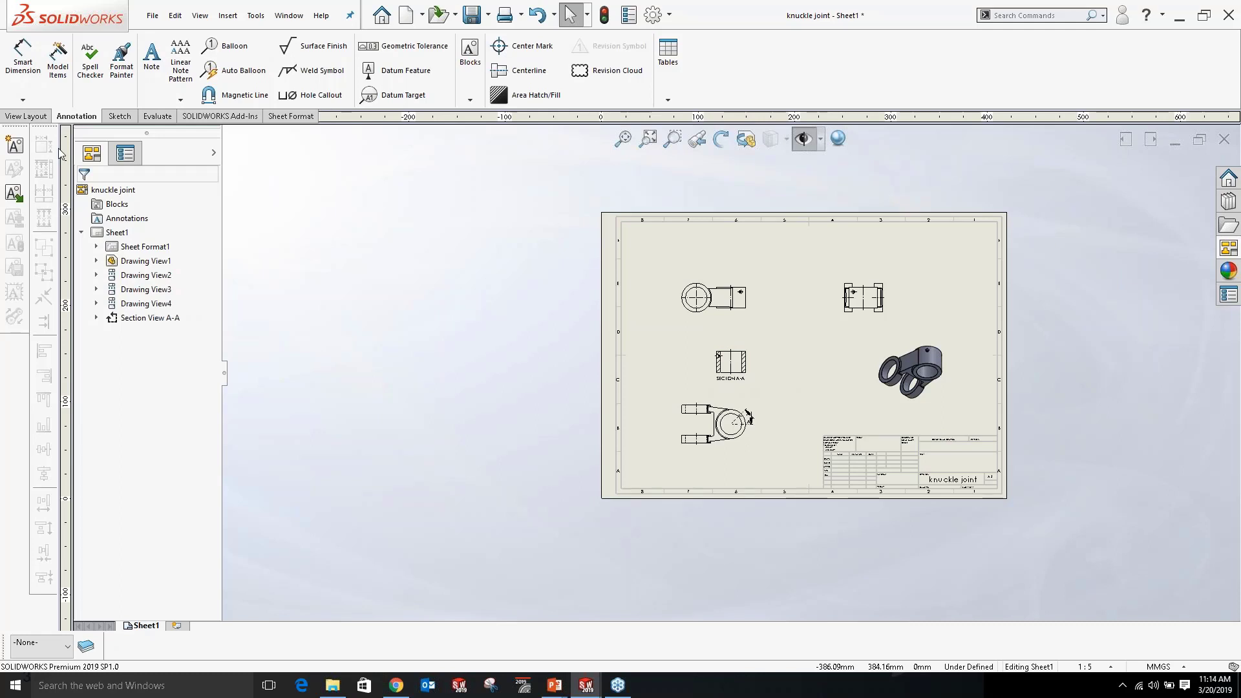
click(59, 58)
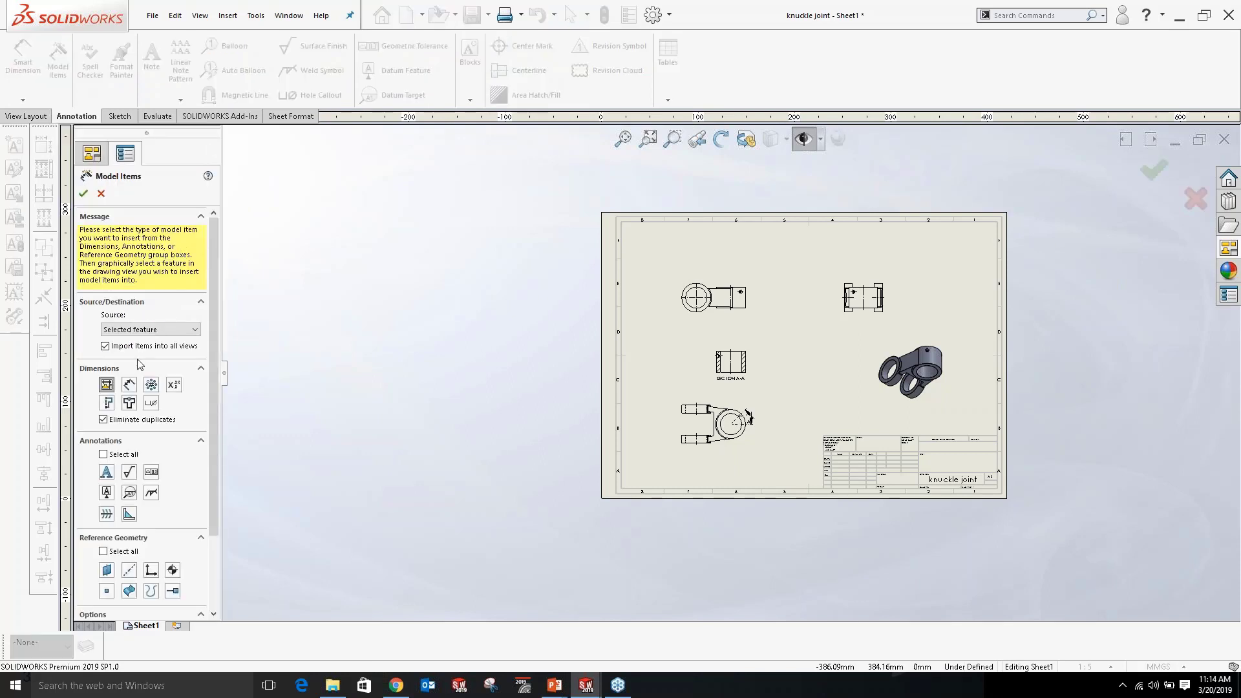
click(148, 330)
click(142, 350)
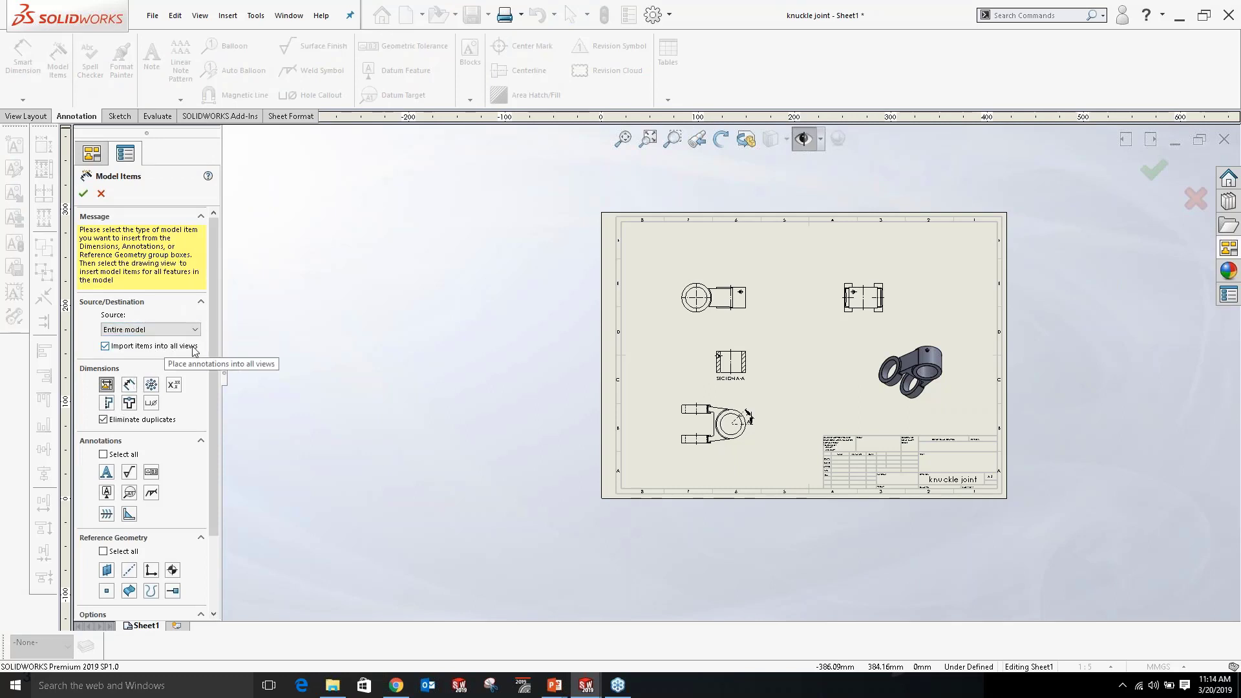
click(132, 385)
click(150, 403)
click(128, 403)
click(107, 404)
Include all annotations and reference geometry, and insert the model items into the front view only.
click(122, 454)
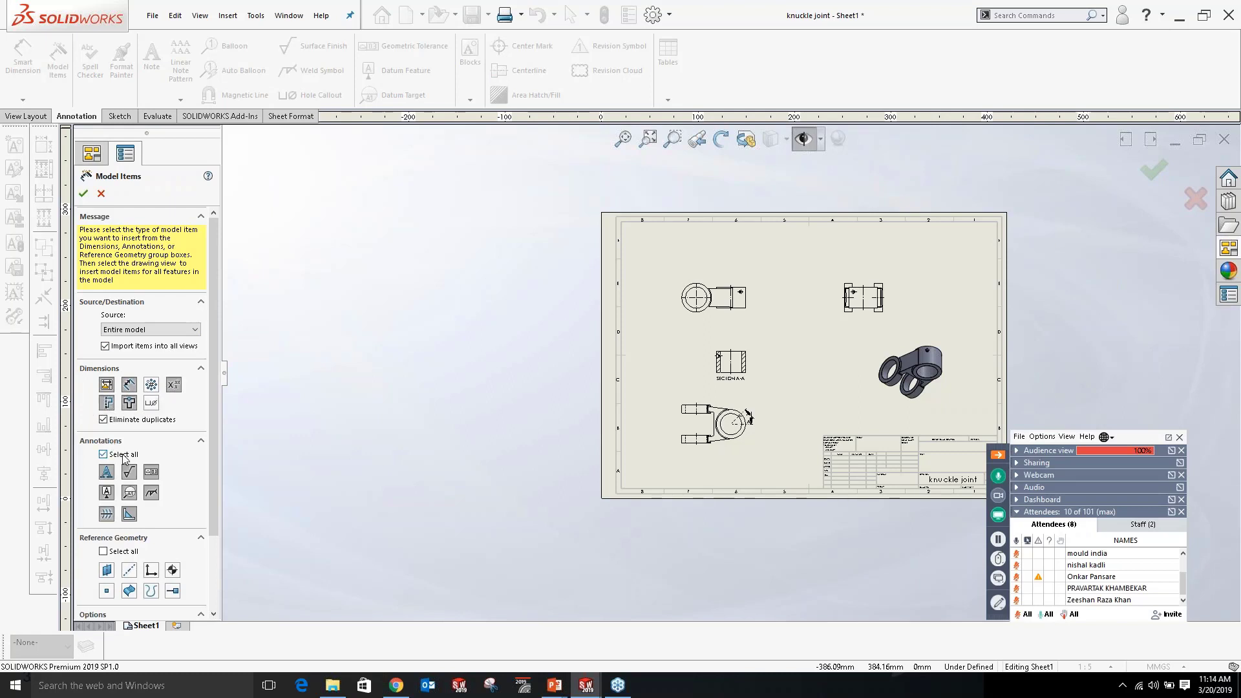
click(121, 552)
click(733, 310)
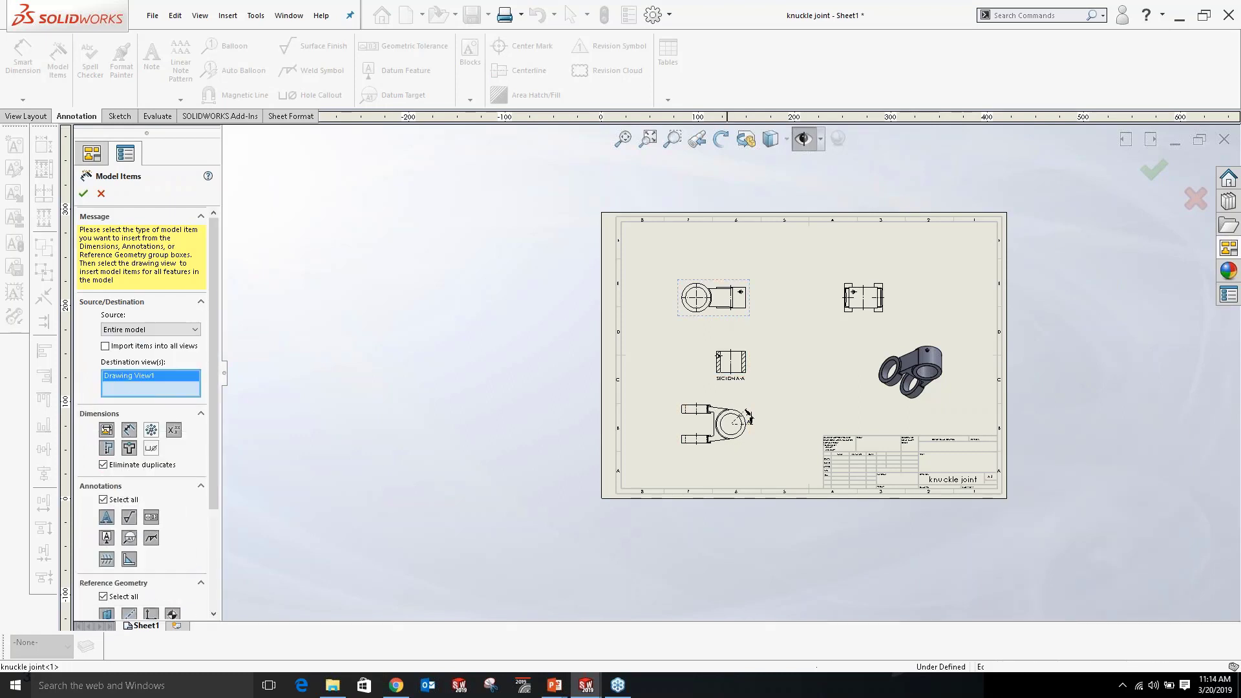
click(83, 193)
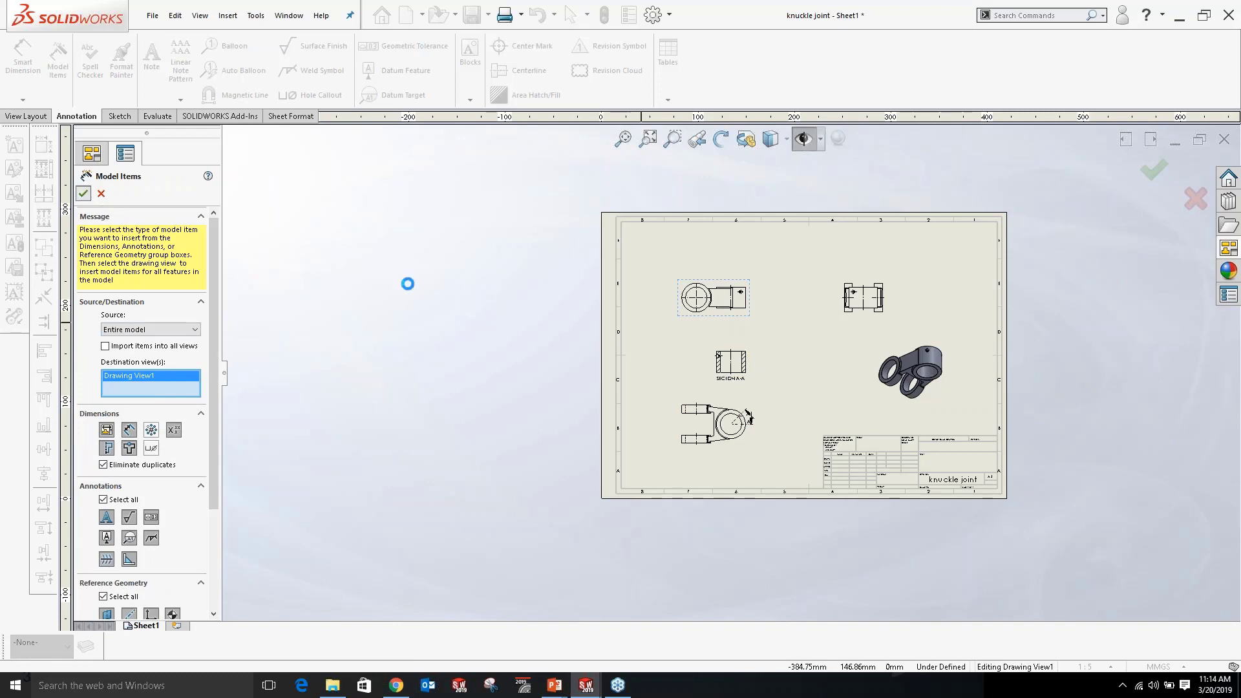
Auto-arrange all the imported dimensions of the front view.
scroll(791, 394, down, 5)
scroll(803, 346, up, 5)
scroll(816, 334, down, 3)
scroll(808, 337, up, 3)
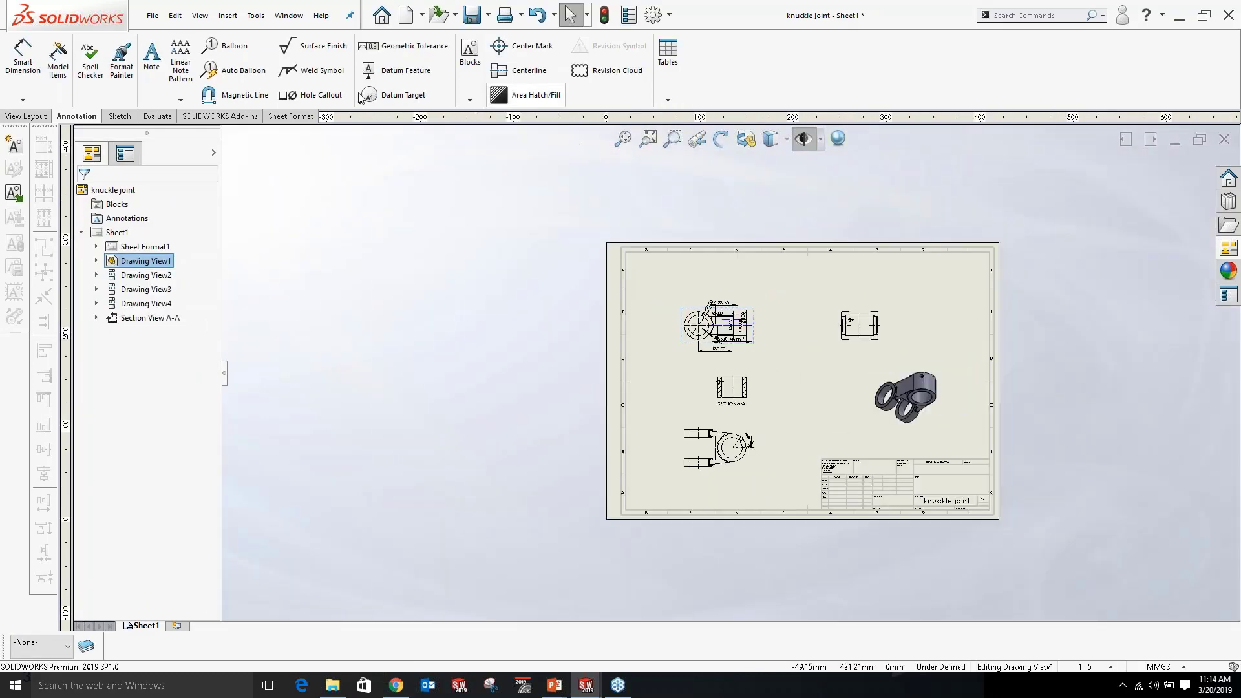
scroll(743, 361, down, 4)
scroll(800, 357, up, 4)
scroll(749, 349, down, 2)
scroll(738, 328, down, 6)
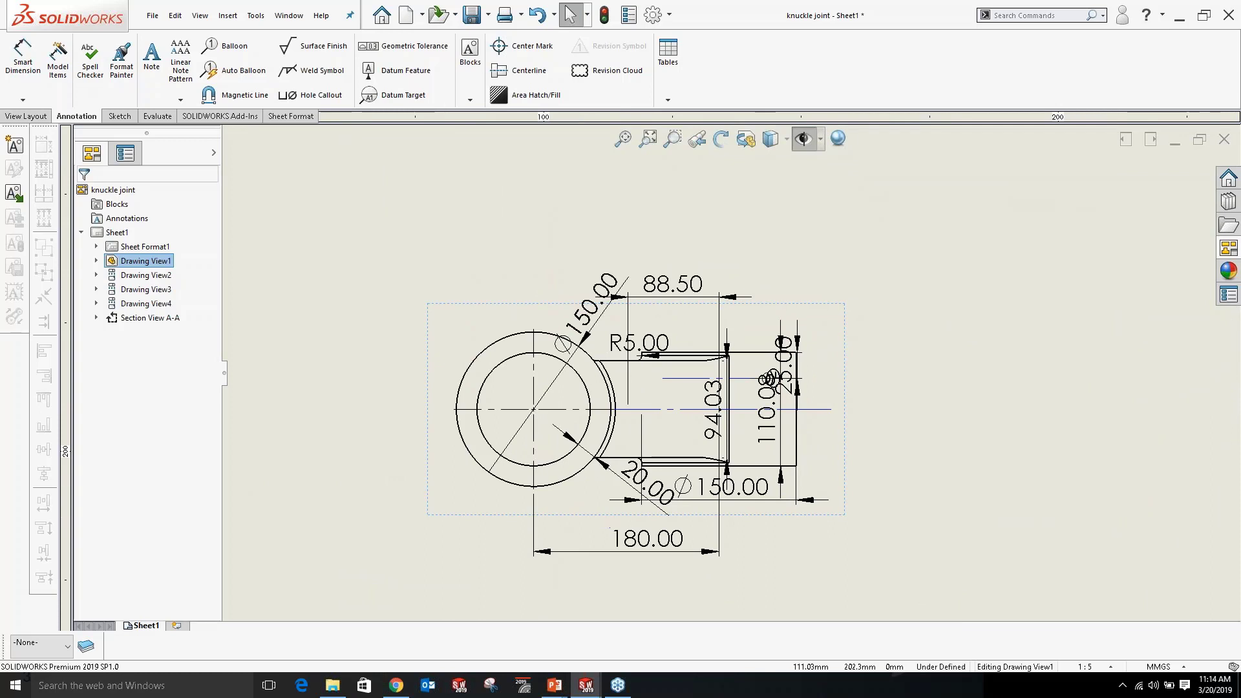
mouse_move(308, 192)
mouse_down()
mouse_move(374, 256)
mouse_move(738, 512)
mouse_move(940, 603)
mouse_up()
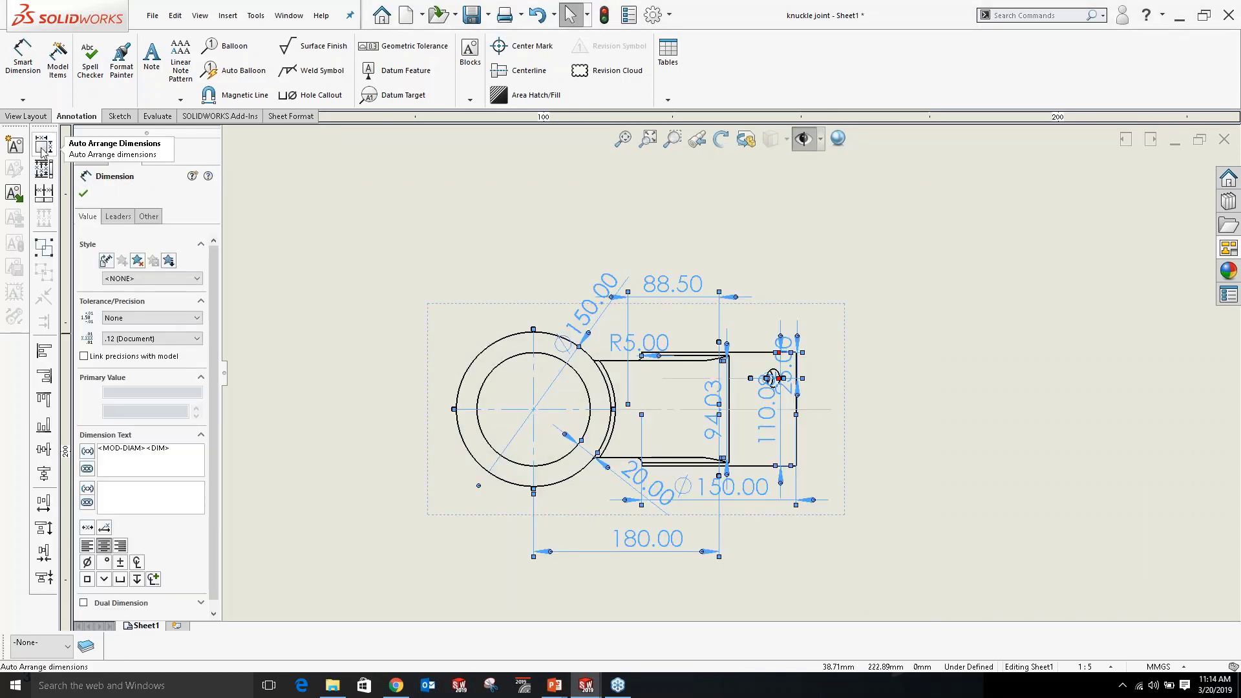
click(42, 148)
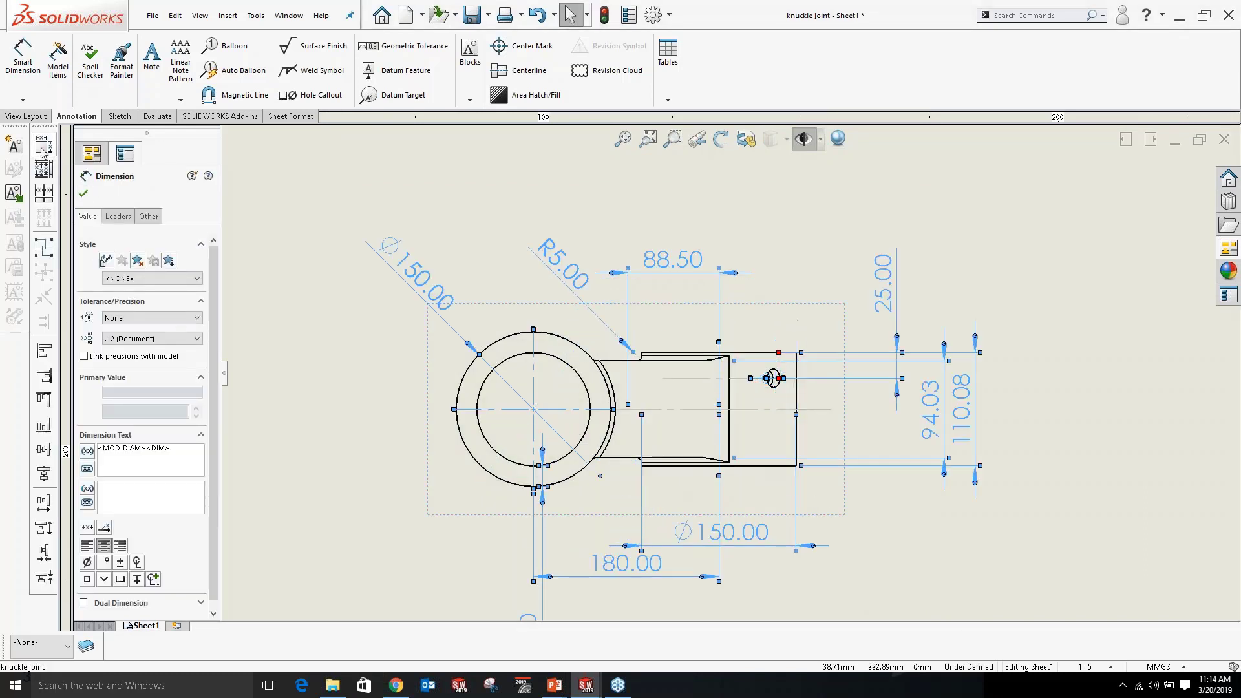
click(822, 197)
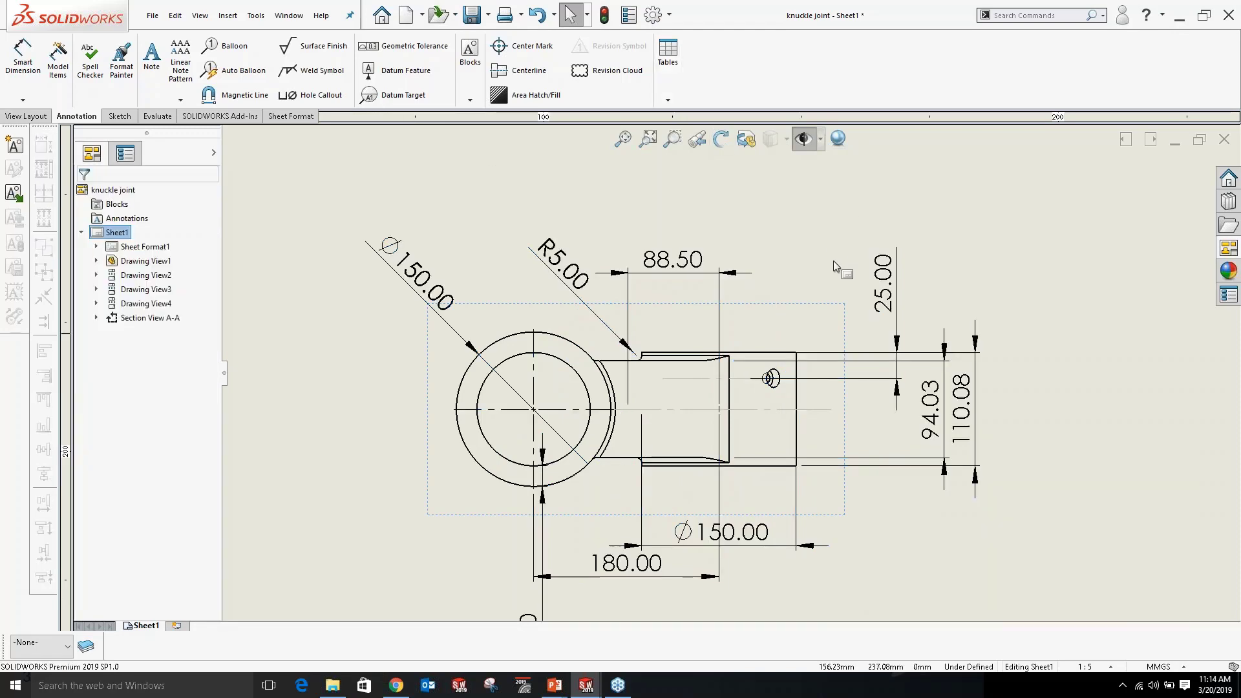
Save the drawing as "knuckle joint" in the Desktop webinar folder with the Drawing (*.drw;*.slddrw) file type.
scroll(971, 250, up, 3)
mouse_move(924, 300)
middle_down()
mouse_move(878, 377)
mouse_move(886, 427)
middle_up()
click(467, 15)
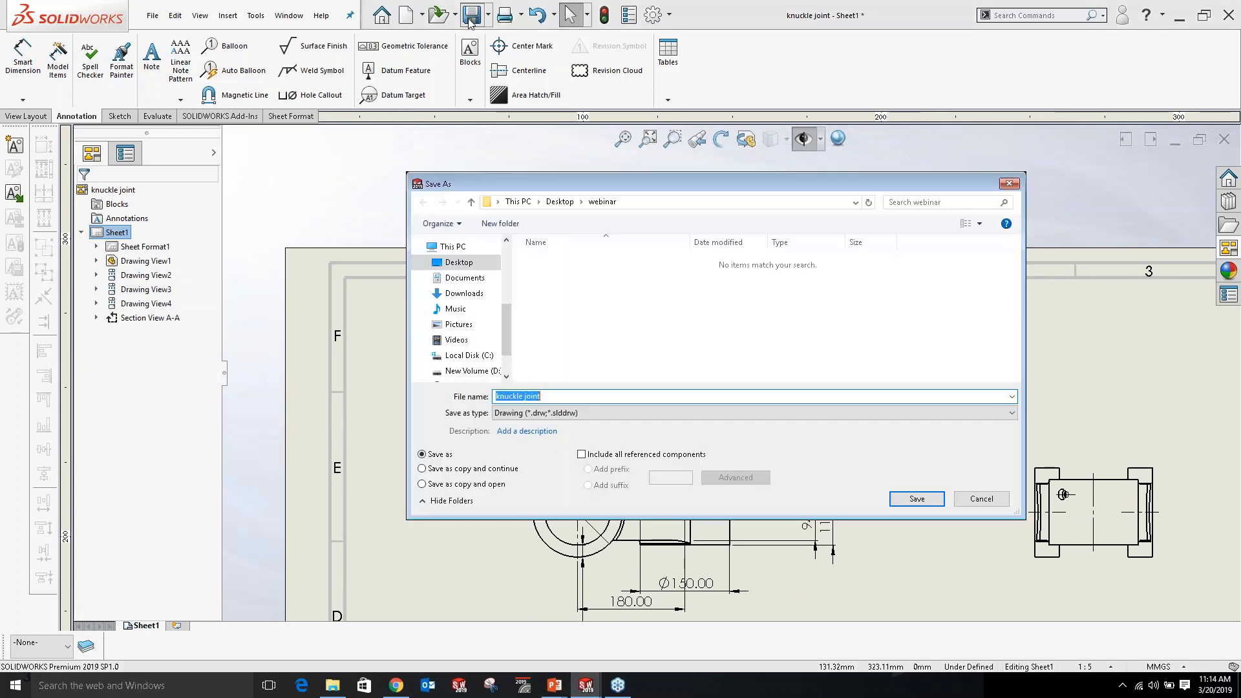
click(577, 395)
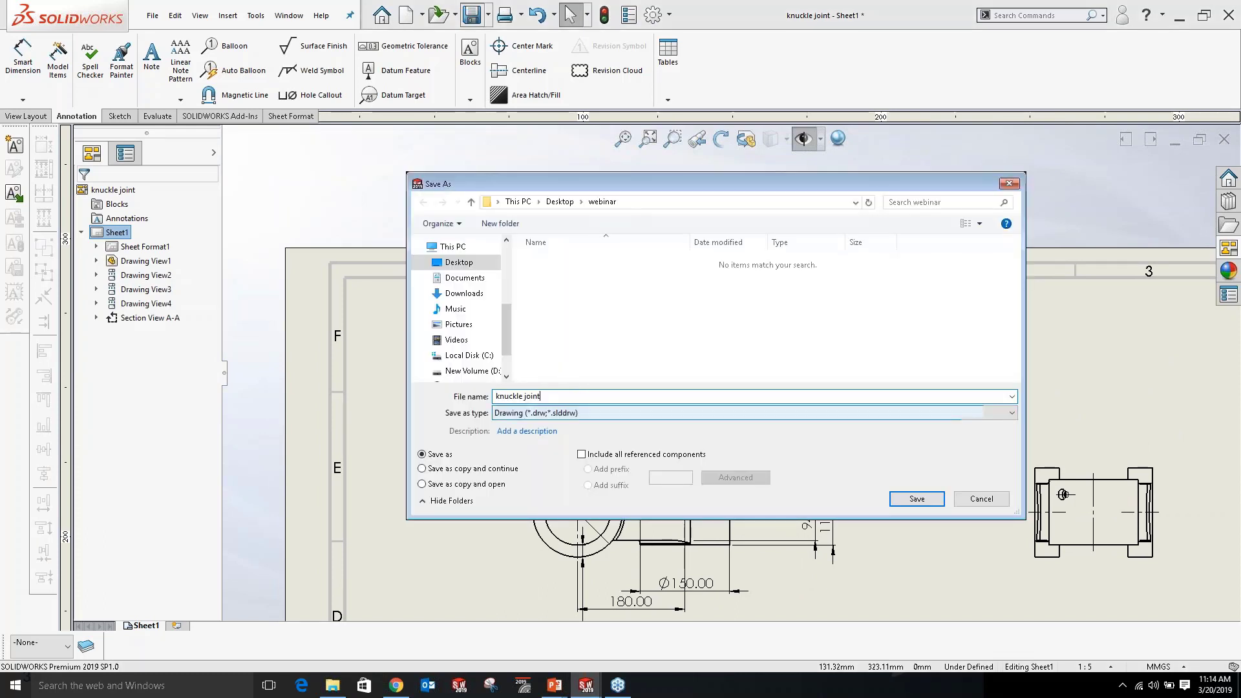
click(916, 498)
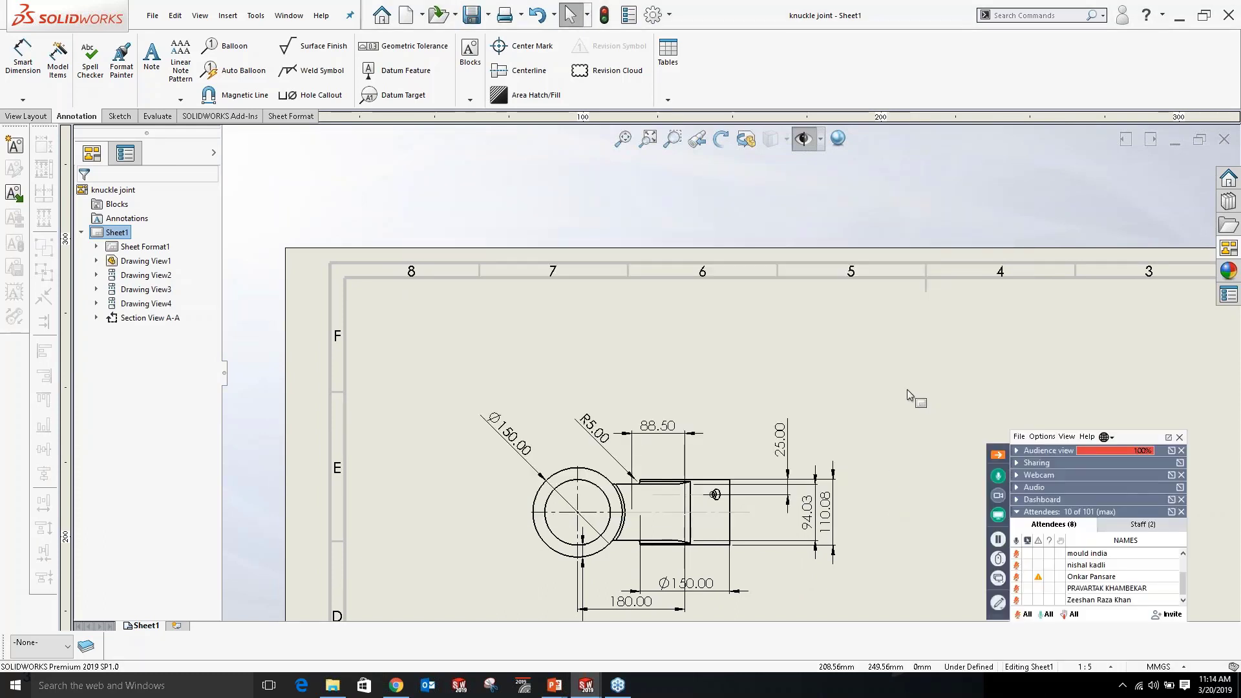
Switch to the knuckle joint part and review its Boss-Extrude1 and Grease fitting port features.
key(ctrl+Tab)
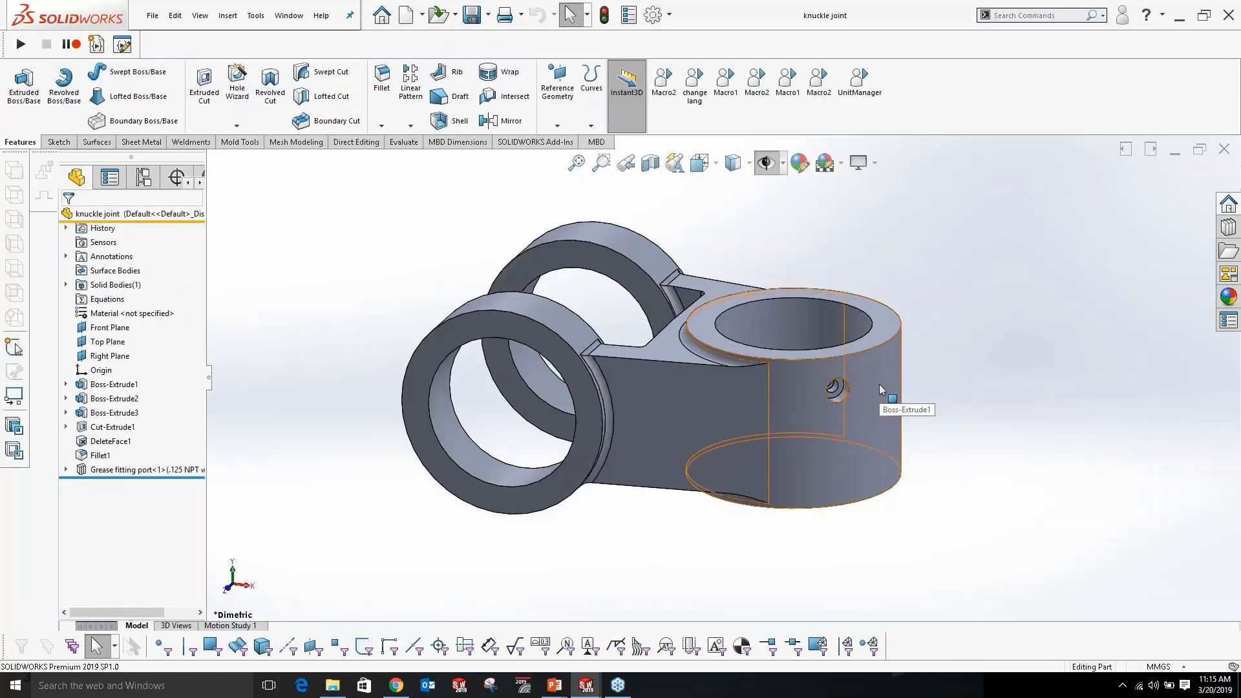
click(123, 384)
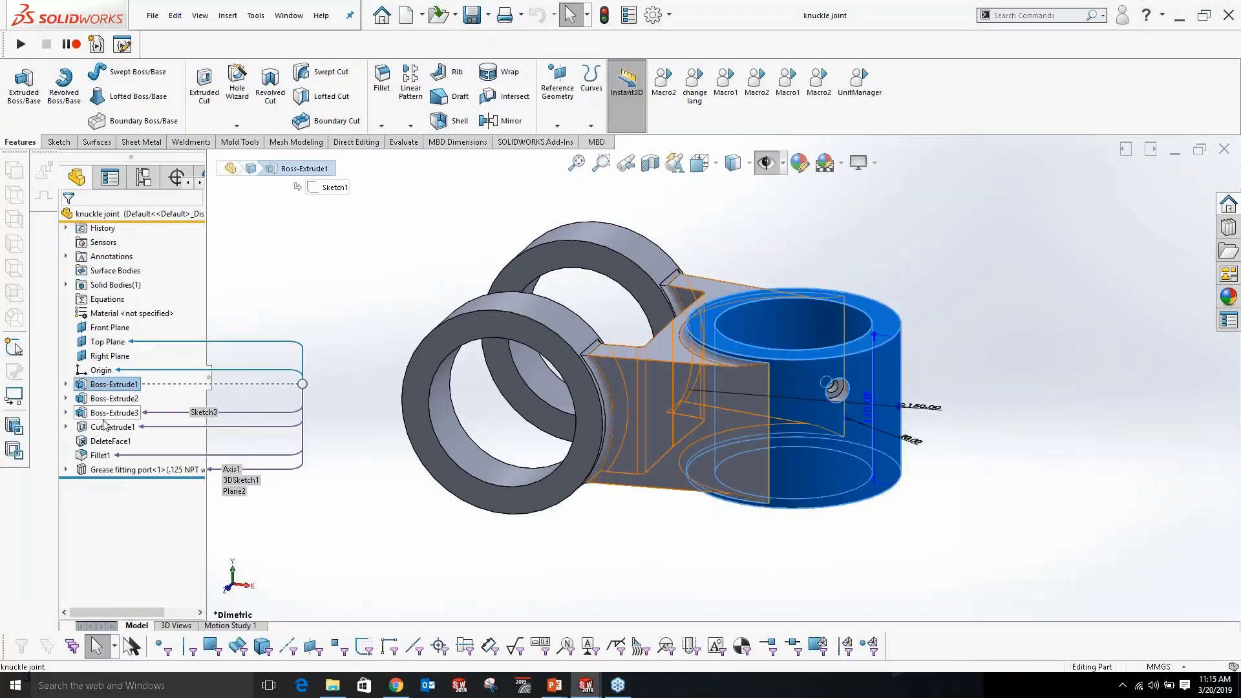
click(111, 469)
click(238, 364)
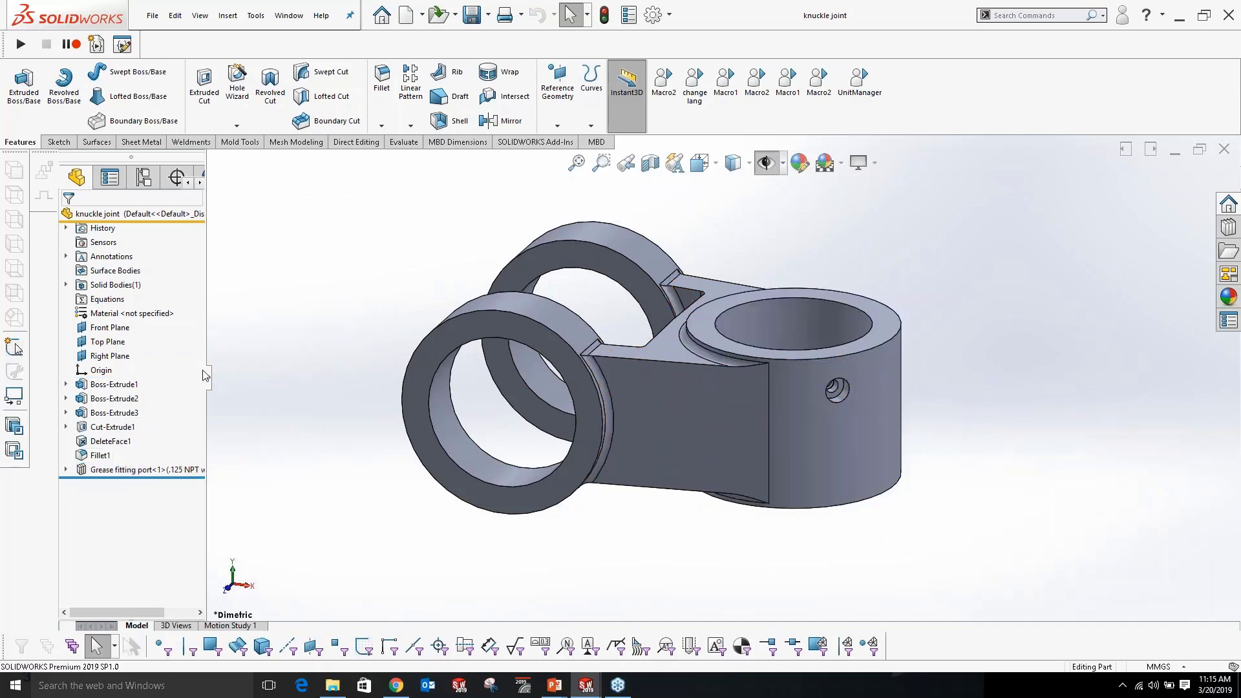
click(103, 384)
click(111, 469)
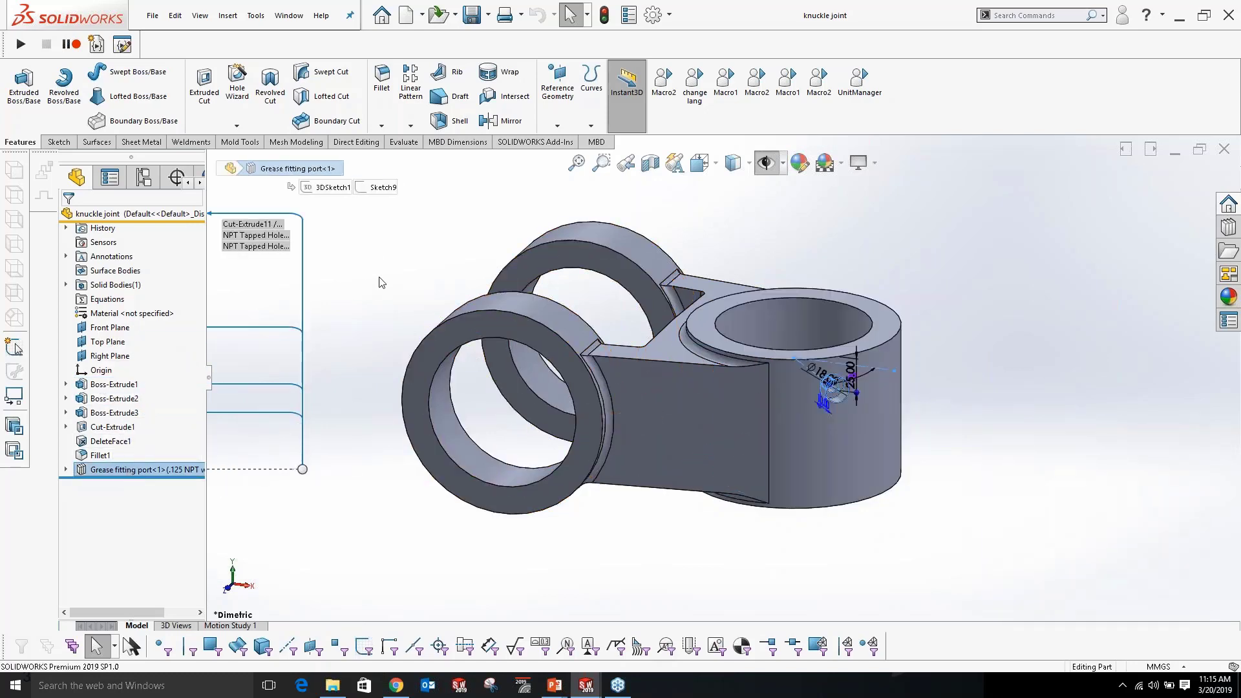
click(381, 283)
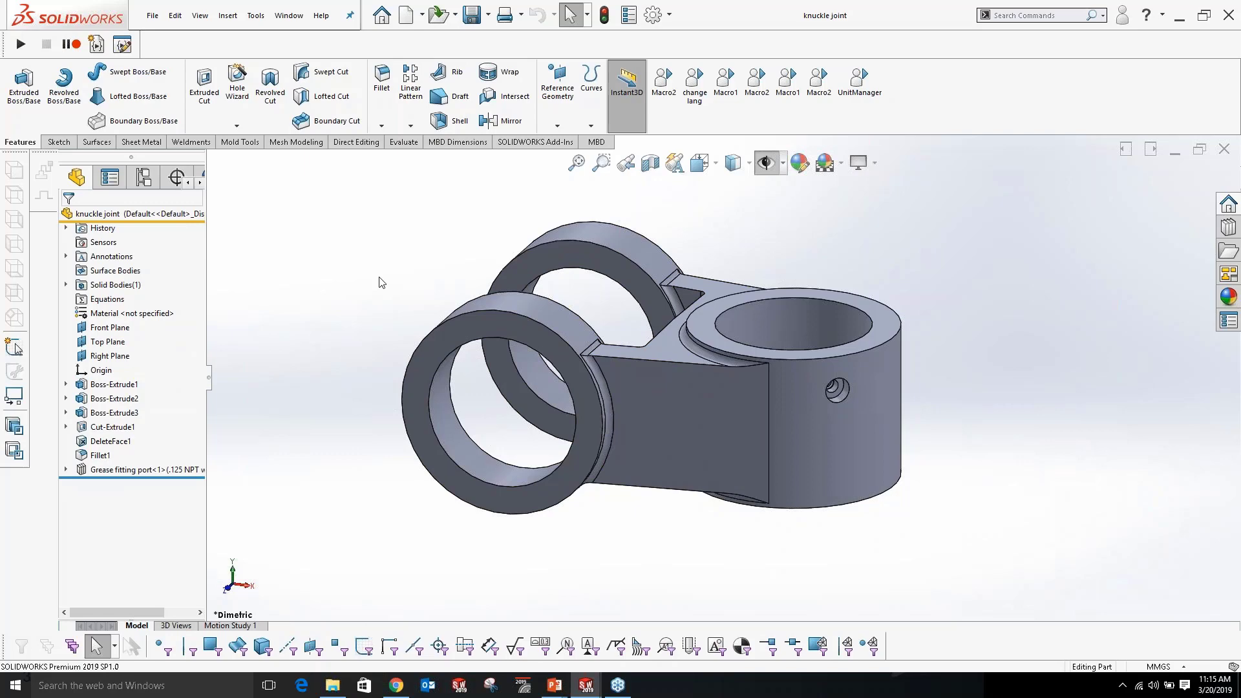
View the reusable parts and features stored in the Resemin Library folder of the Design Library.
click(1235, 229)
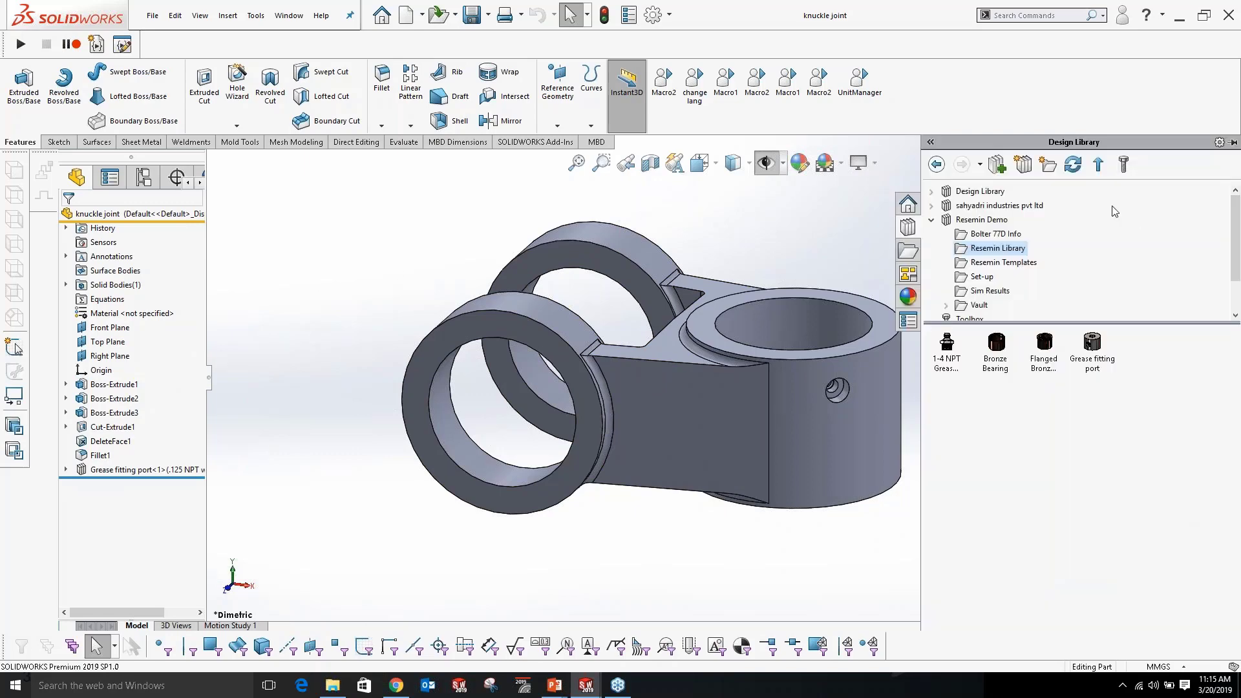
click(861, 236)
scroll(1041, 237, up, 2)
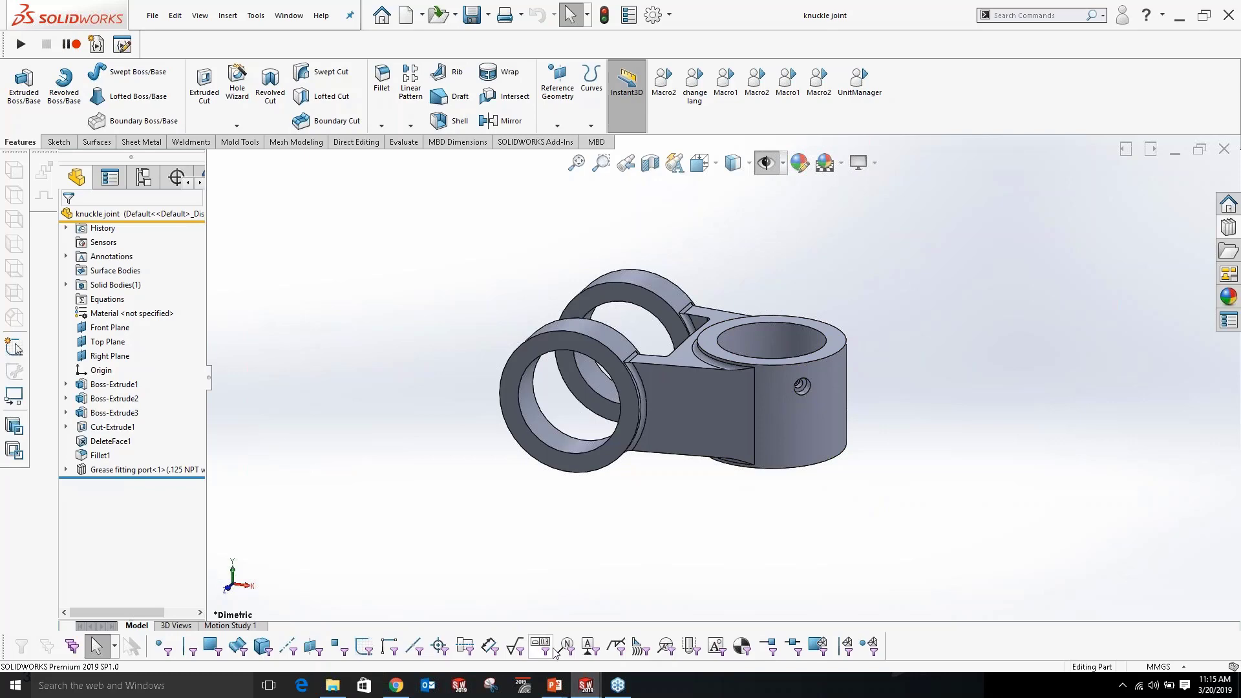
Switch to the PowerPoint slide show and advance to the next slide.
click(555, 685)
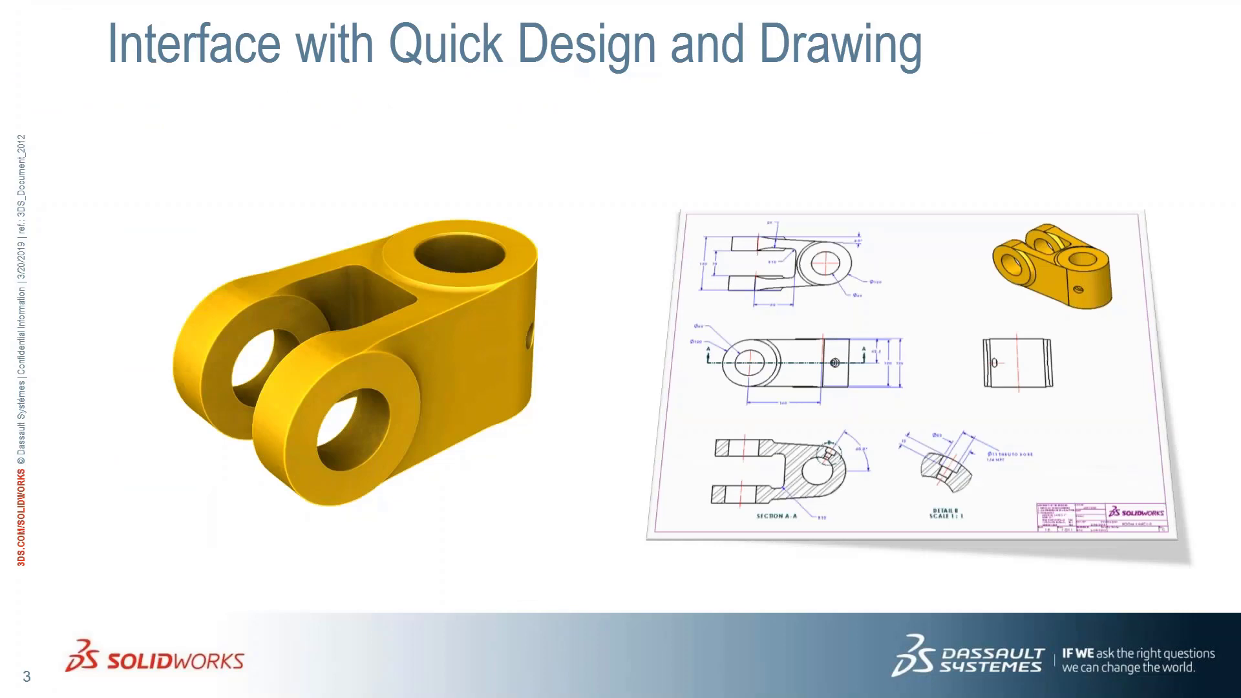
key(Right)
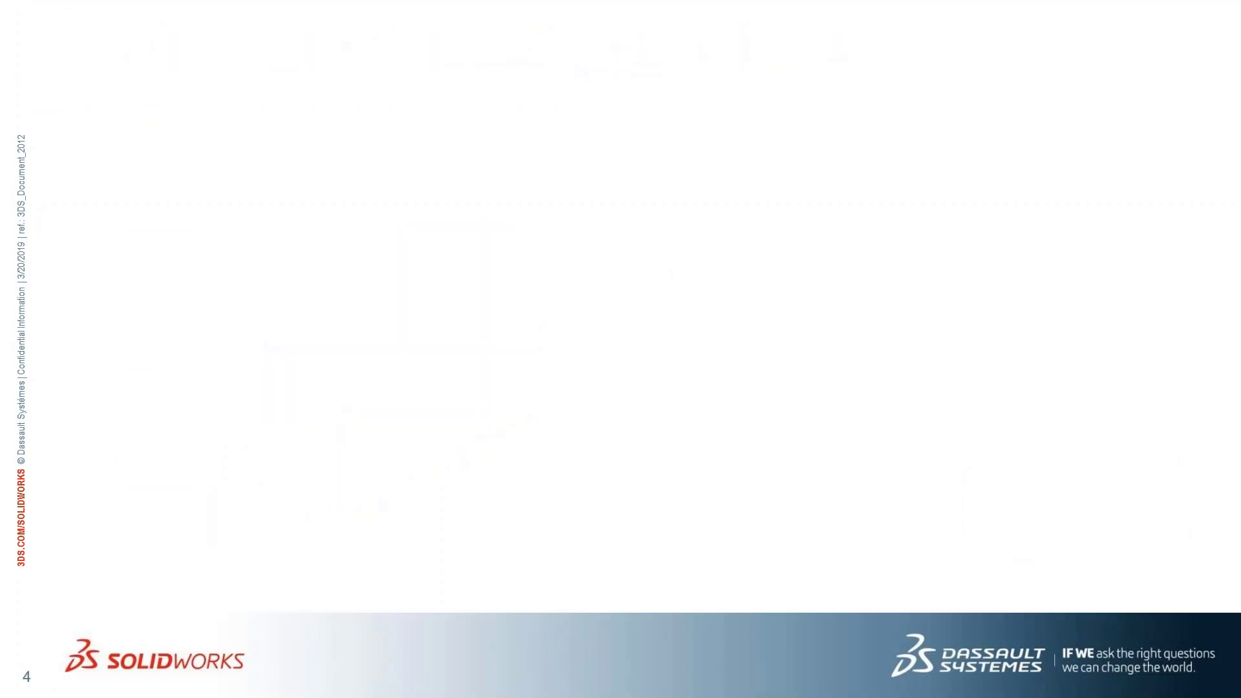
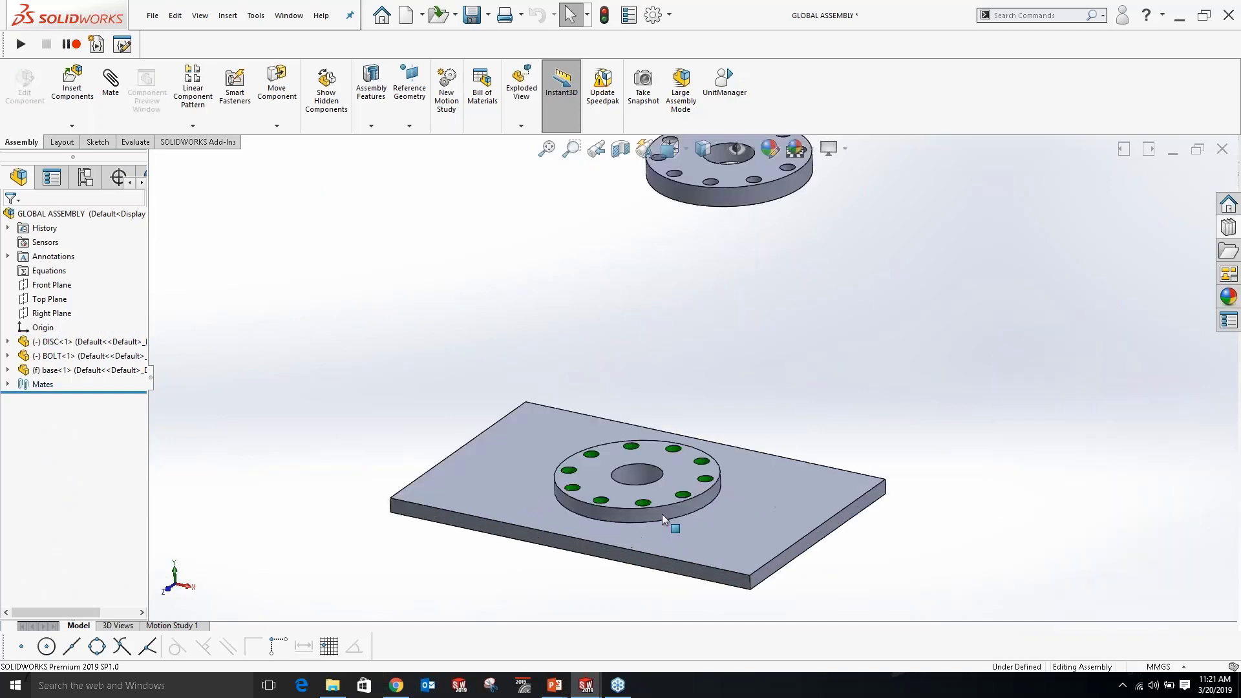
Examine the bolt, the disc's hole pattern and the base plate's matching holes in the GLOBAL ASSEMBLY.
click(676, 454)
scroll(850, 284, up, 3)
click(743, 194)
scroll(714, 174, down, 10)
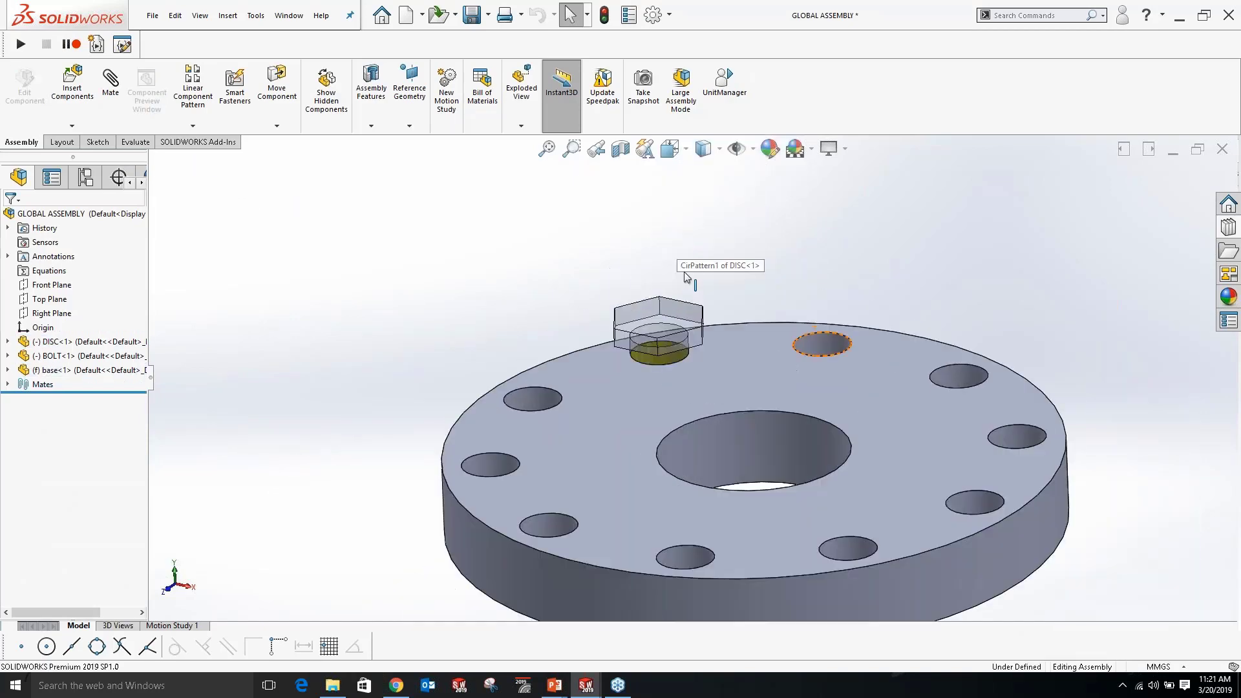
click(668, 326)
click(500, 270)
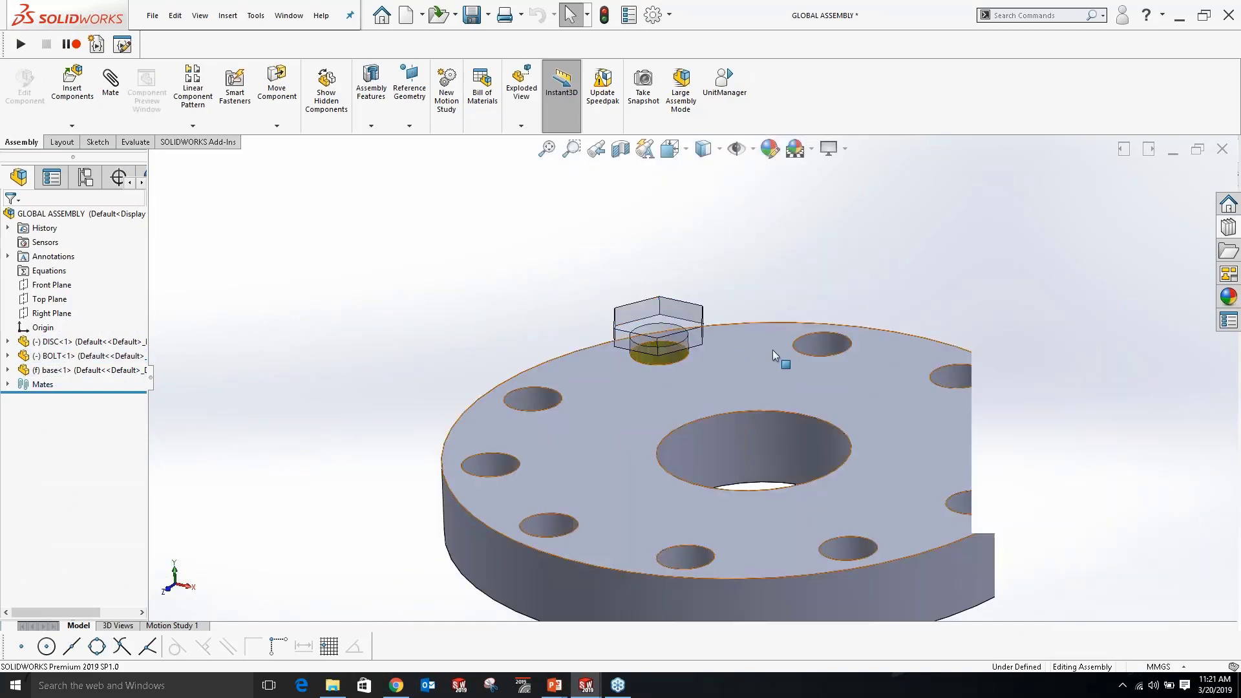
scroll(773, 350, up, 8)
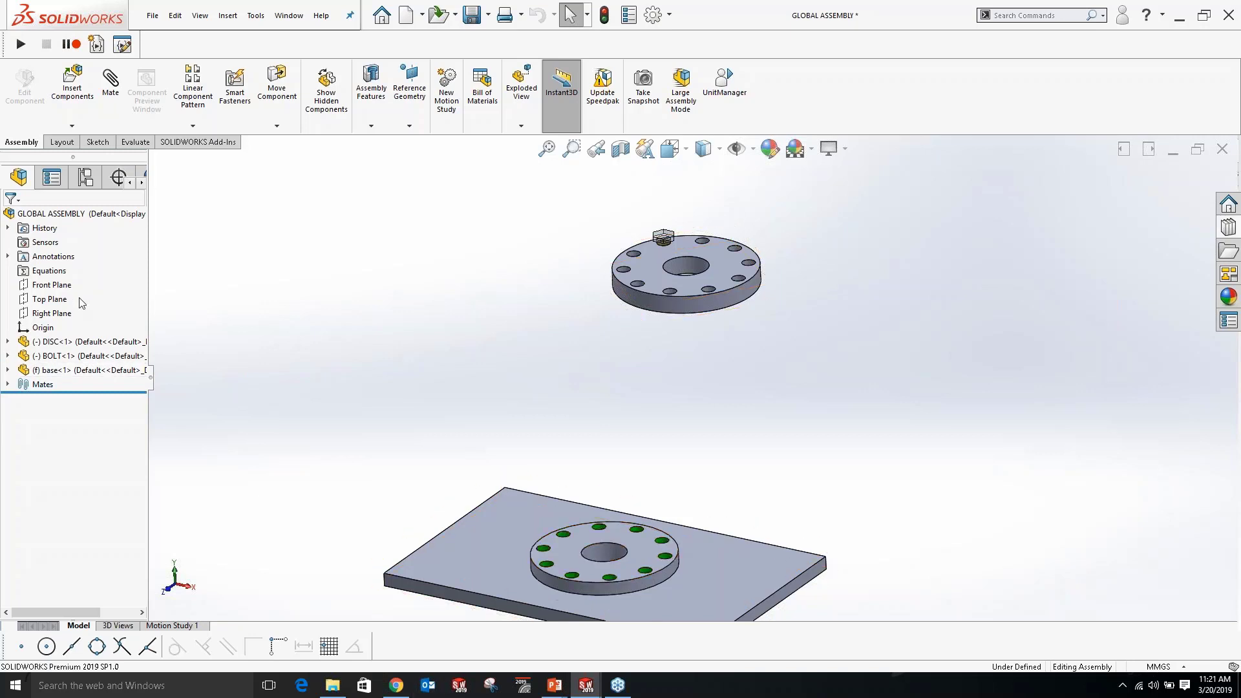
Add an assembly global variable named "screw no" with the value 10 and expand the Equations folder to show it.
right_click(44, 277)
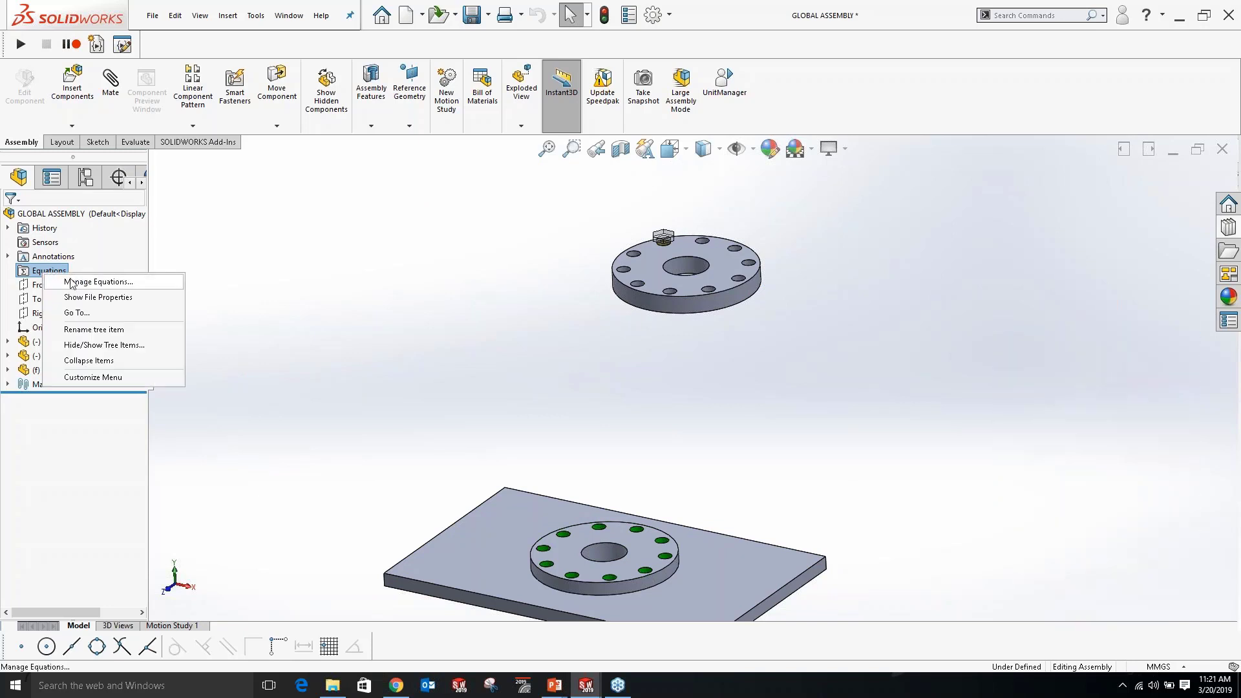
click(71, 283)
click(285, 266)
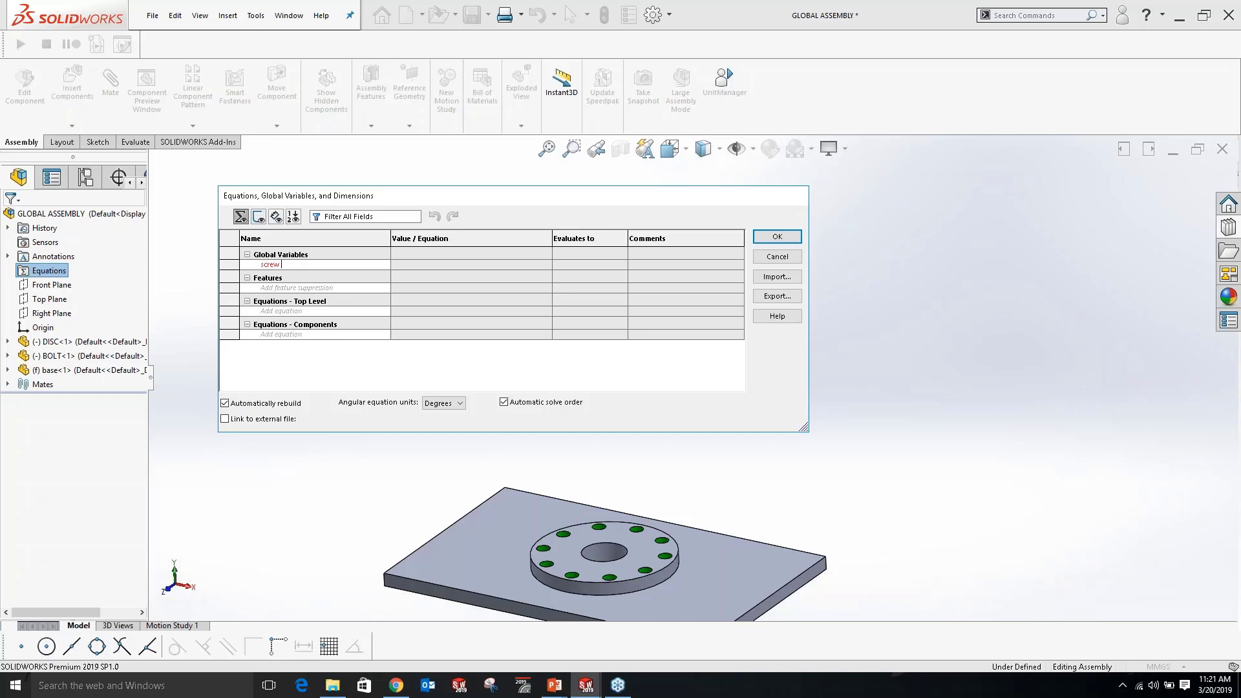
key(Tab)
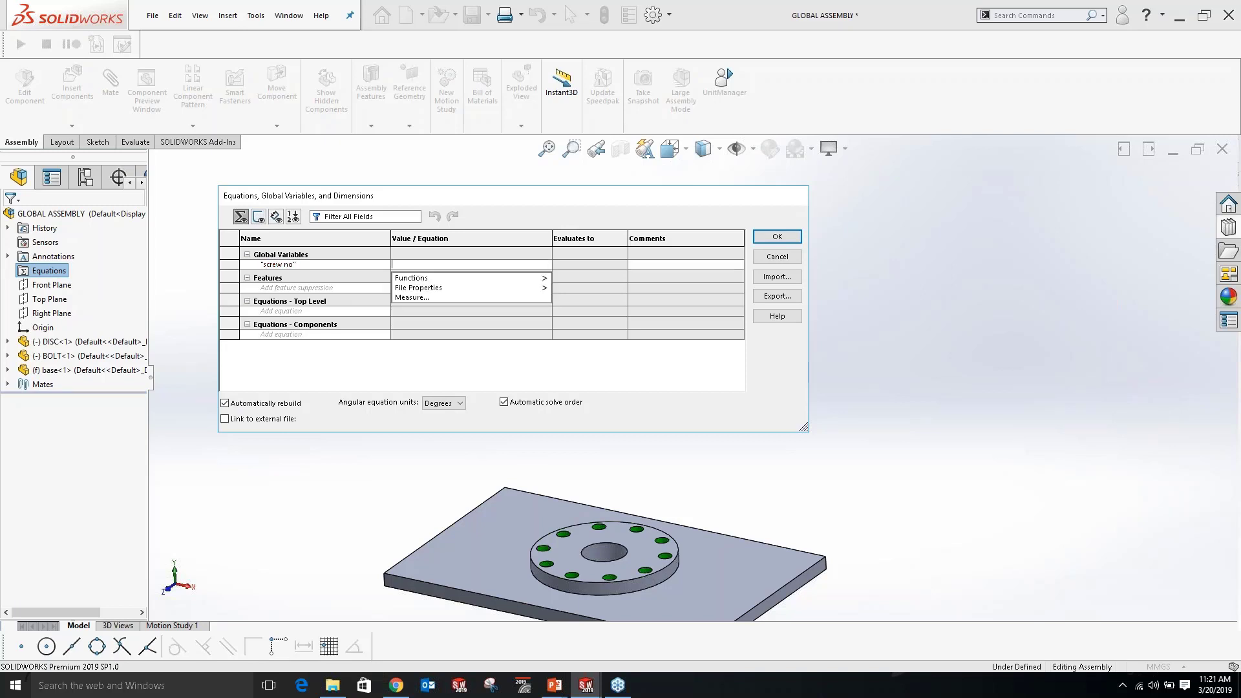
text(=10)
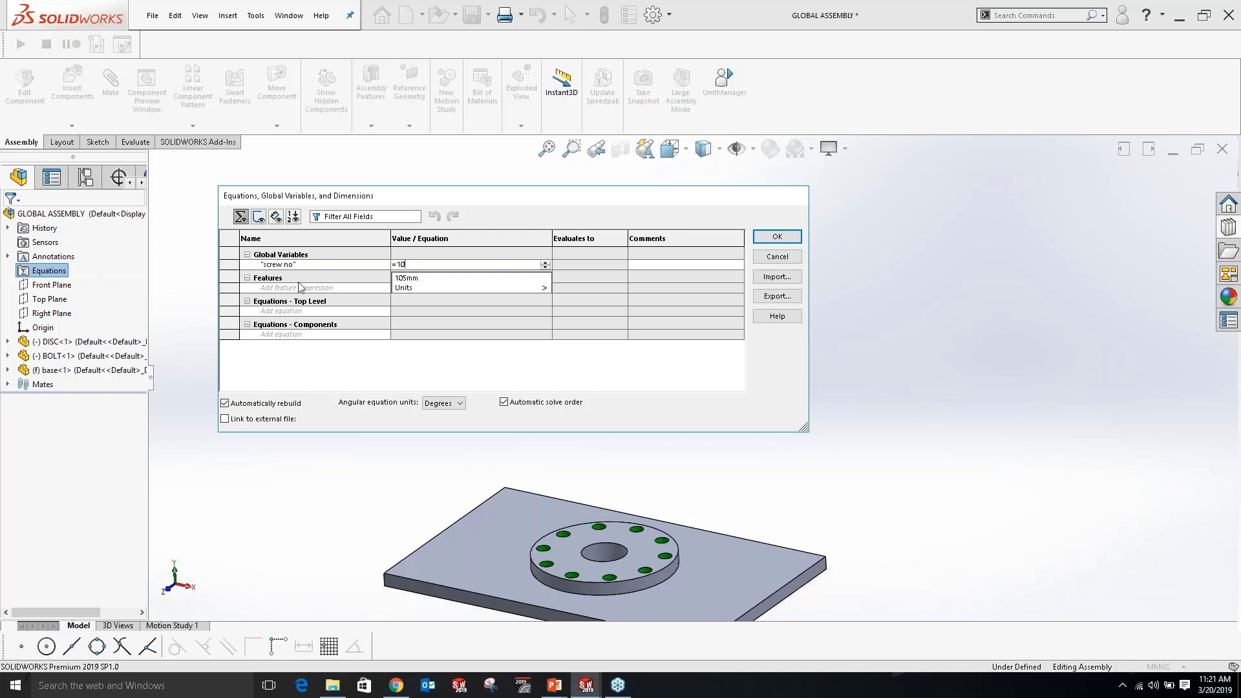
click(606, 257)
click(777, 237)
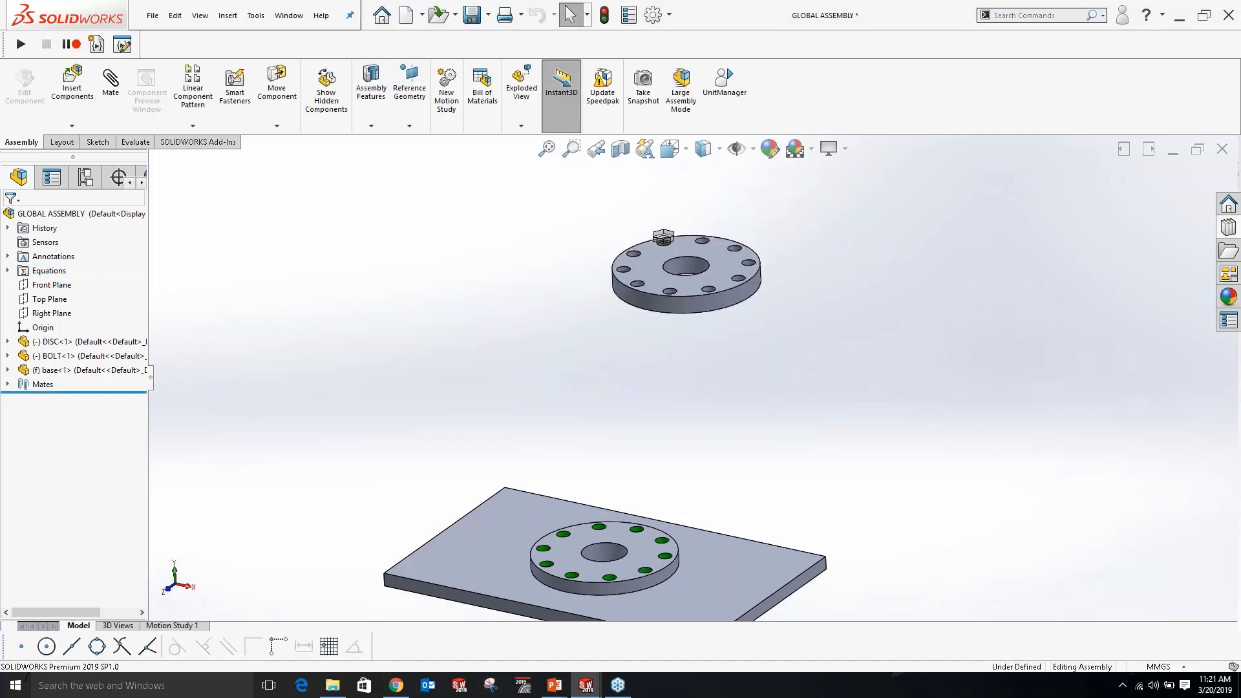
click(8, 271)
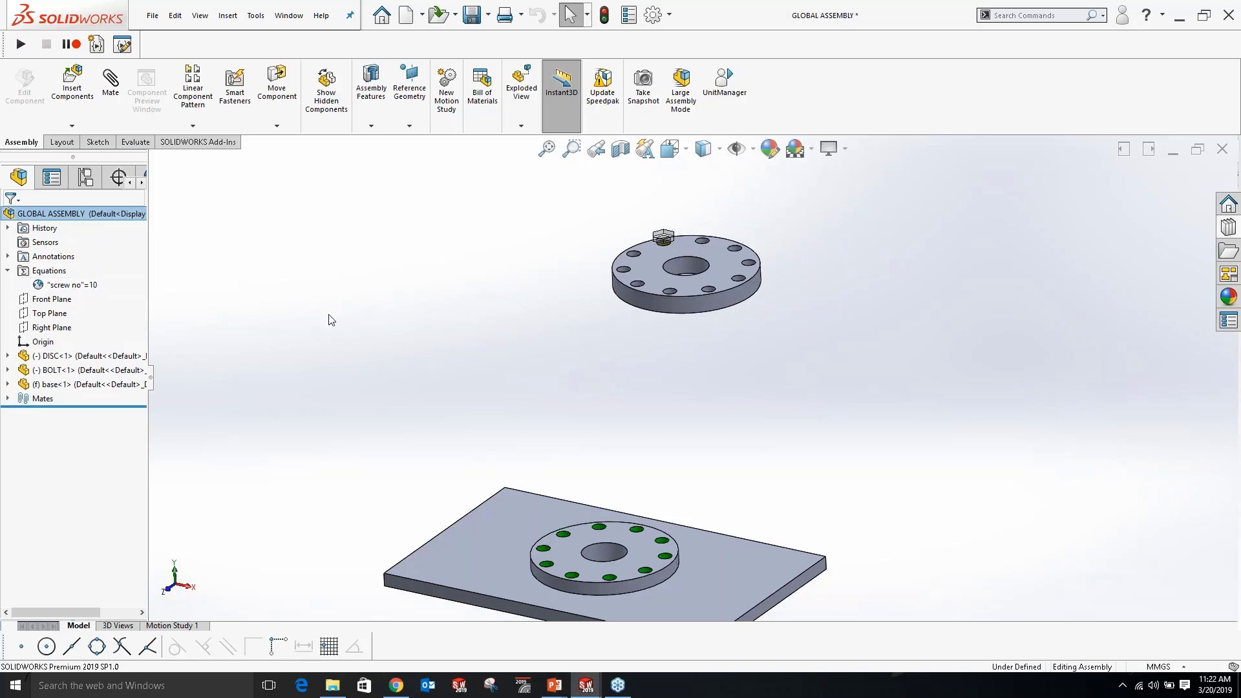
Edit the DISC part within the assembly and link its CirPattern1 instance count to the assembly's "screw no" global variable.
click(67, 357)
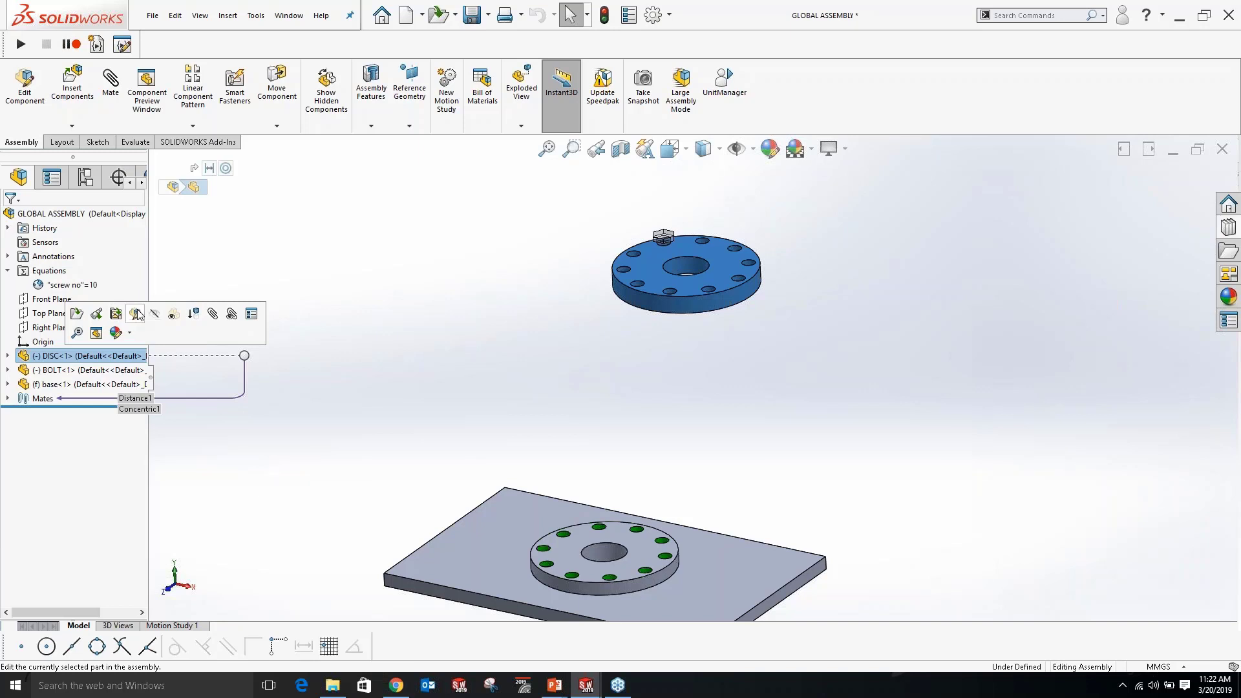
click(58, 356)
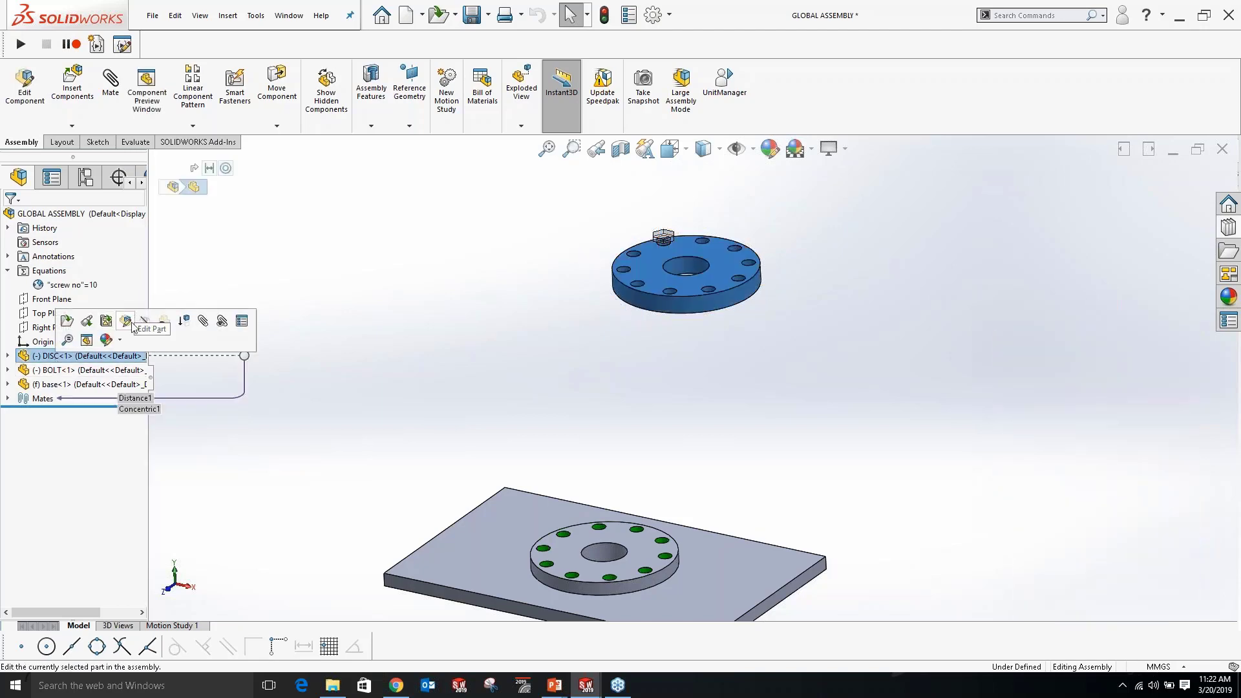
click(126, 321)
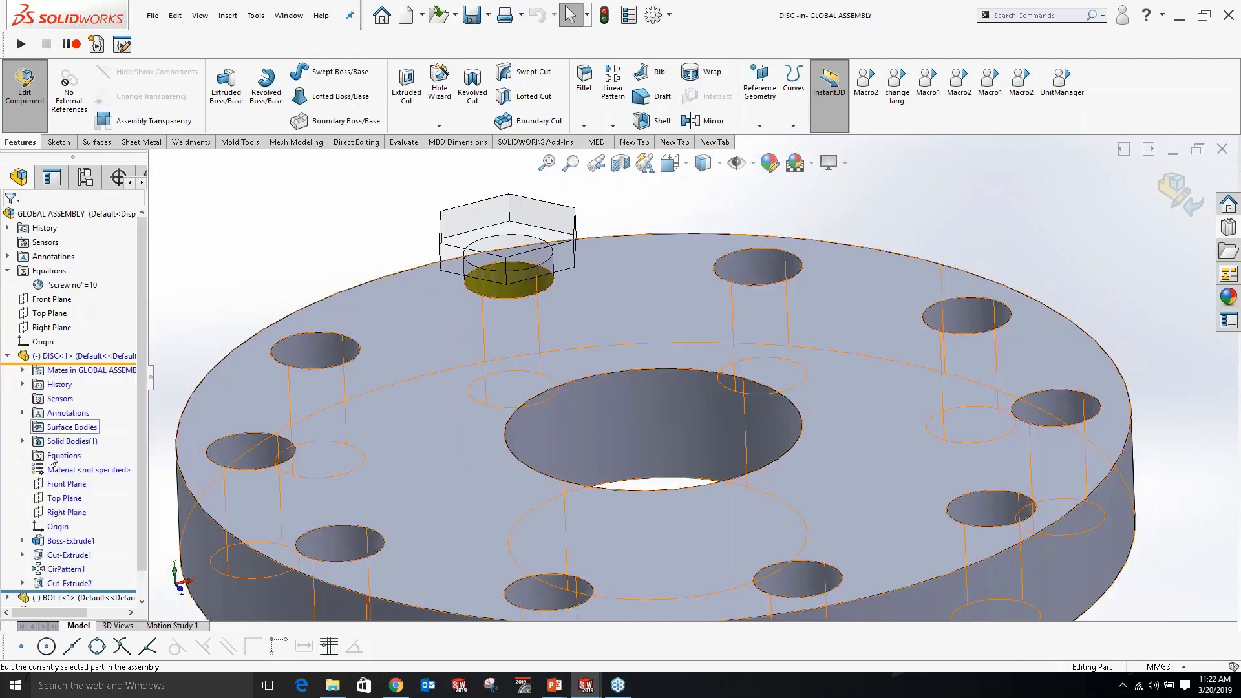
click(64, 569)
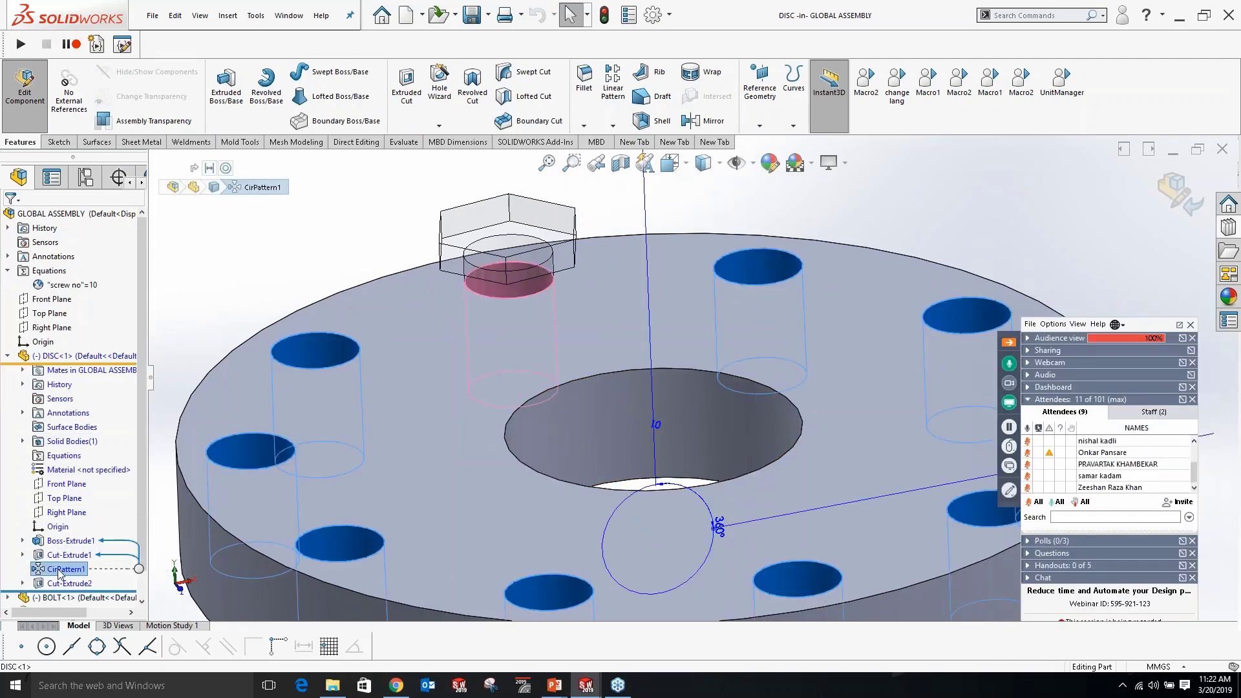
click(58, 573)
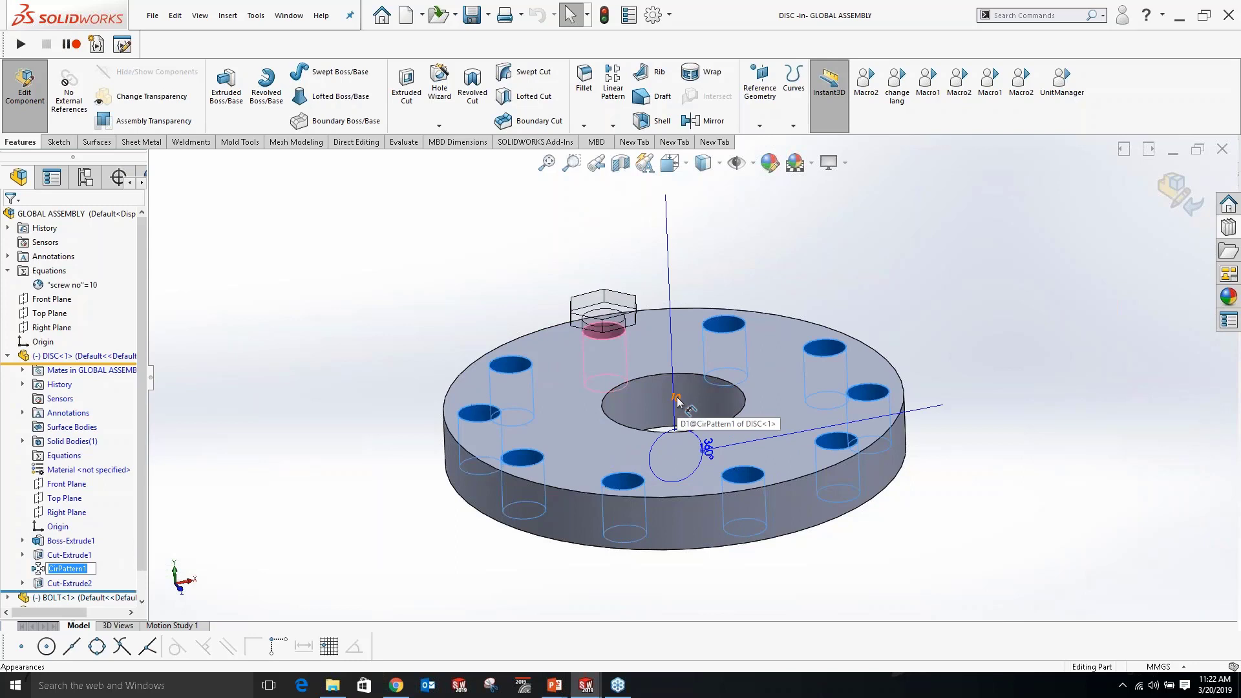
double_click(676, 399)
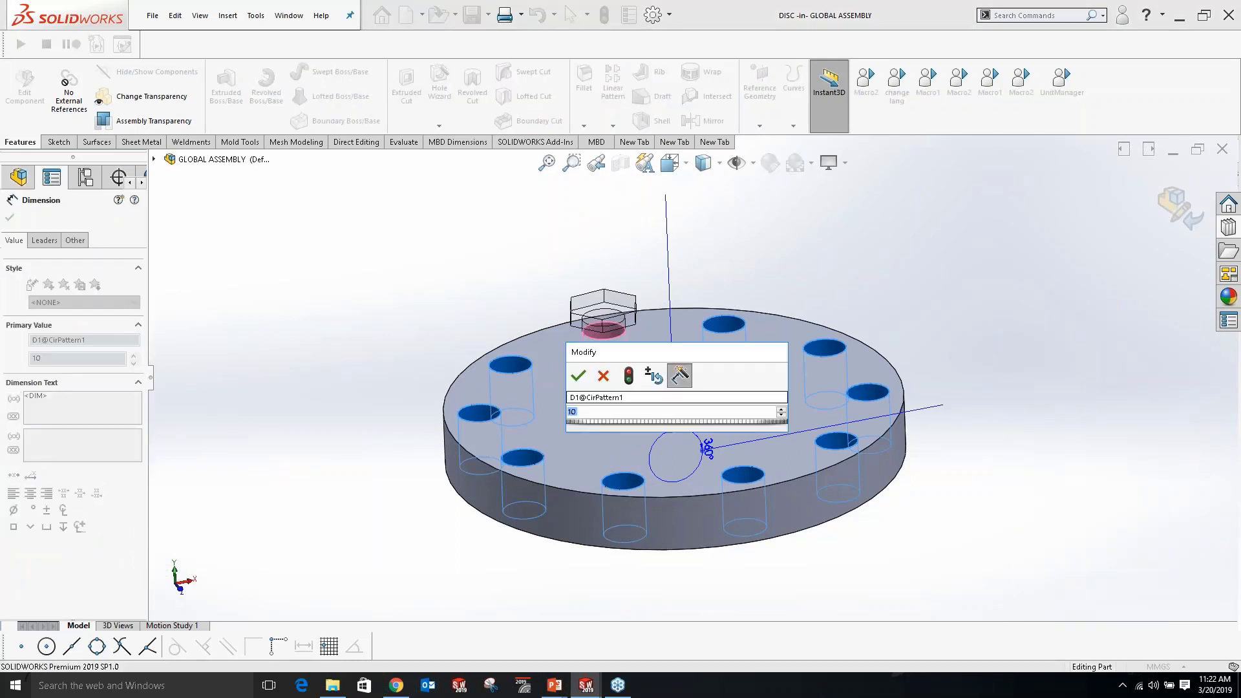
text(=)
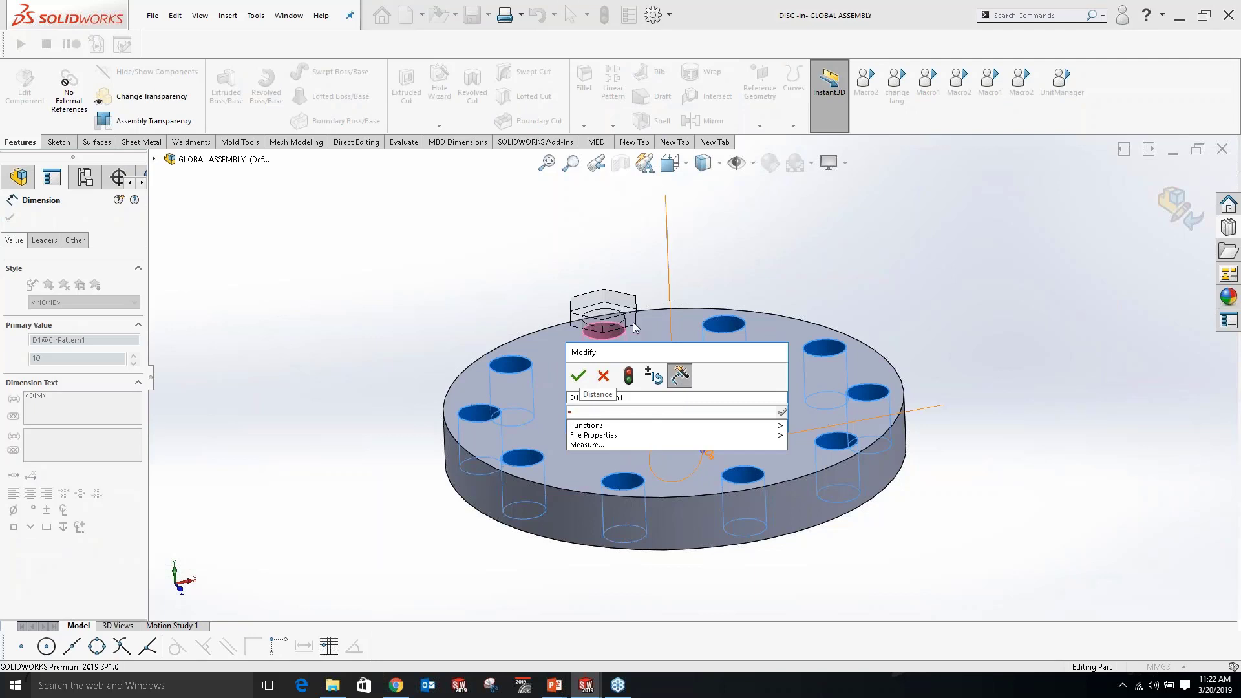
click(193, 161)
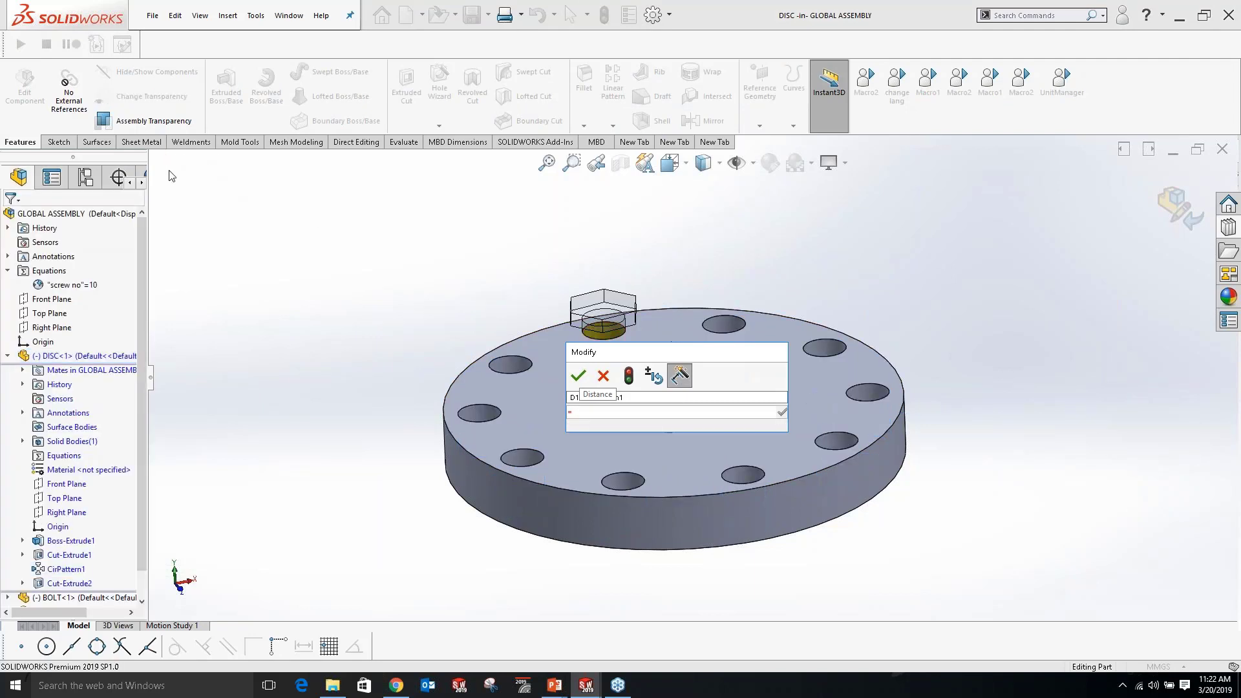
click(65, 285)
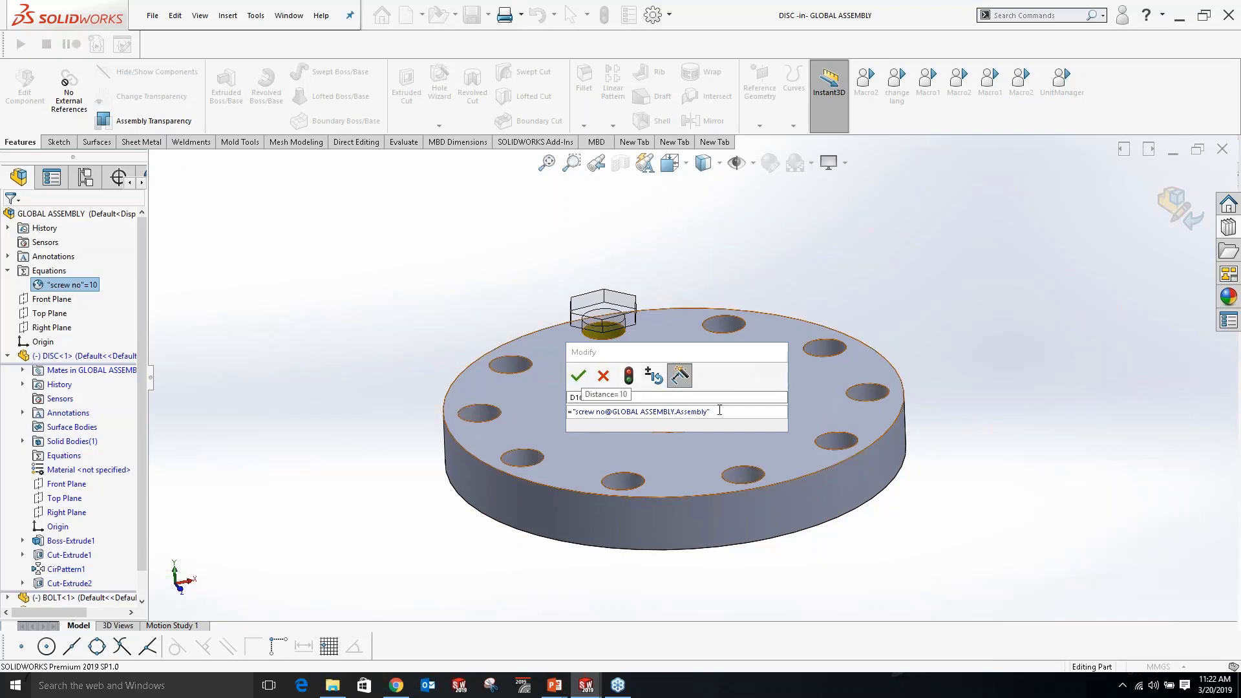
click(578, 375)
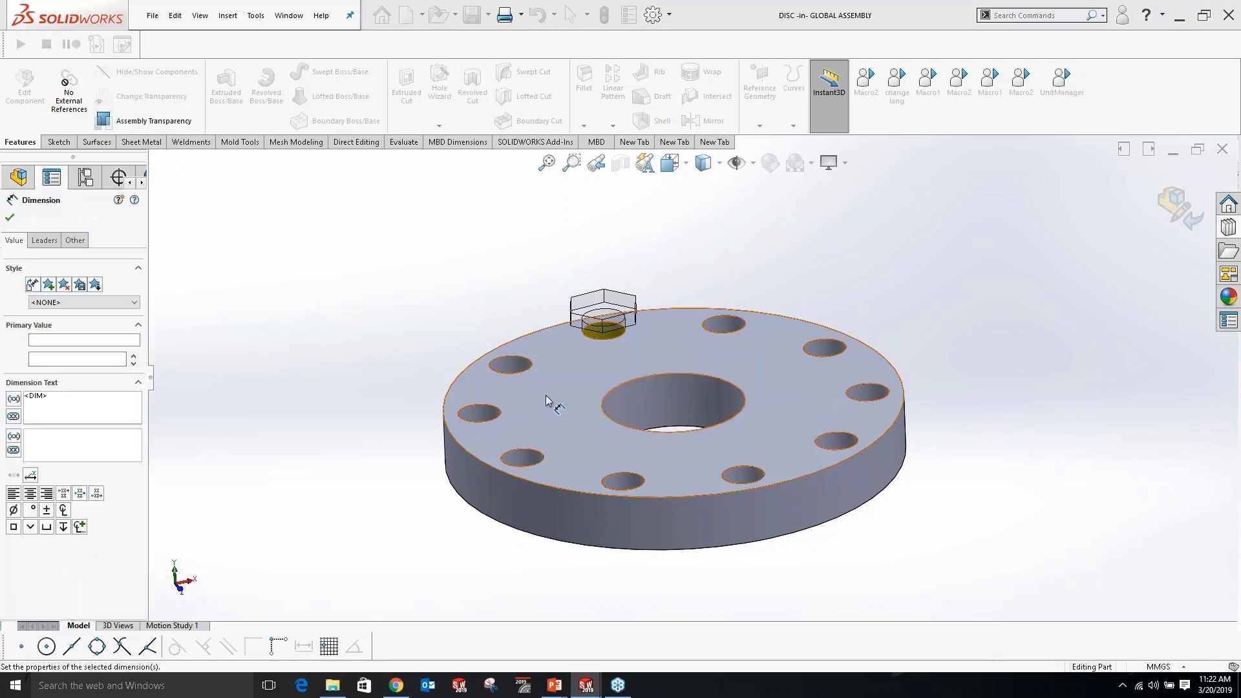
Finish editing the DISC part, return to the assembly and collapse the disc's feature list.
click(1179, 203)
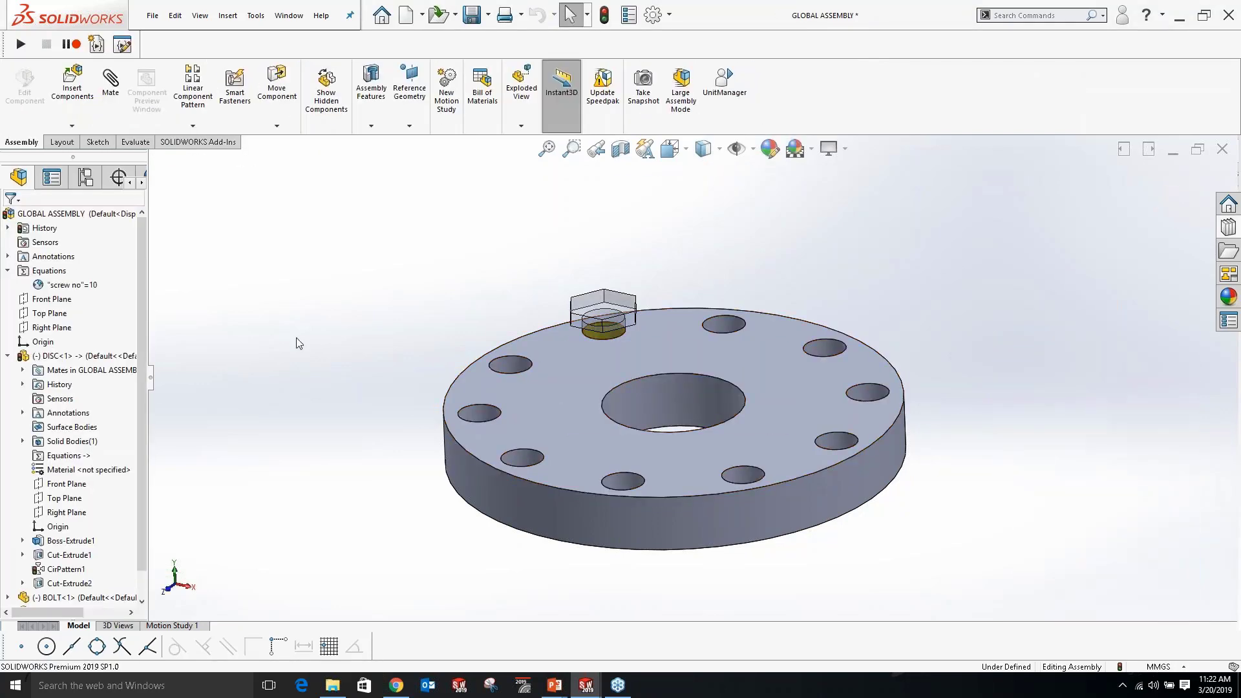
click(23, 356)
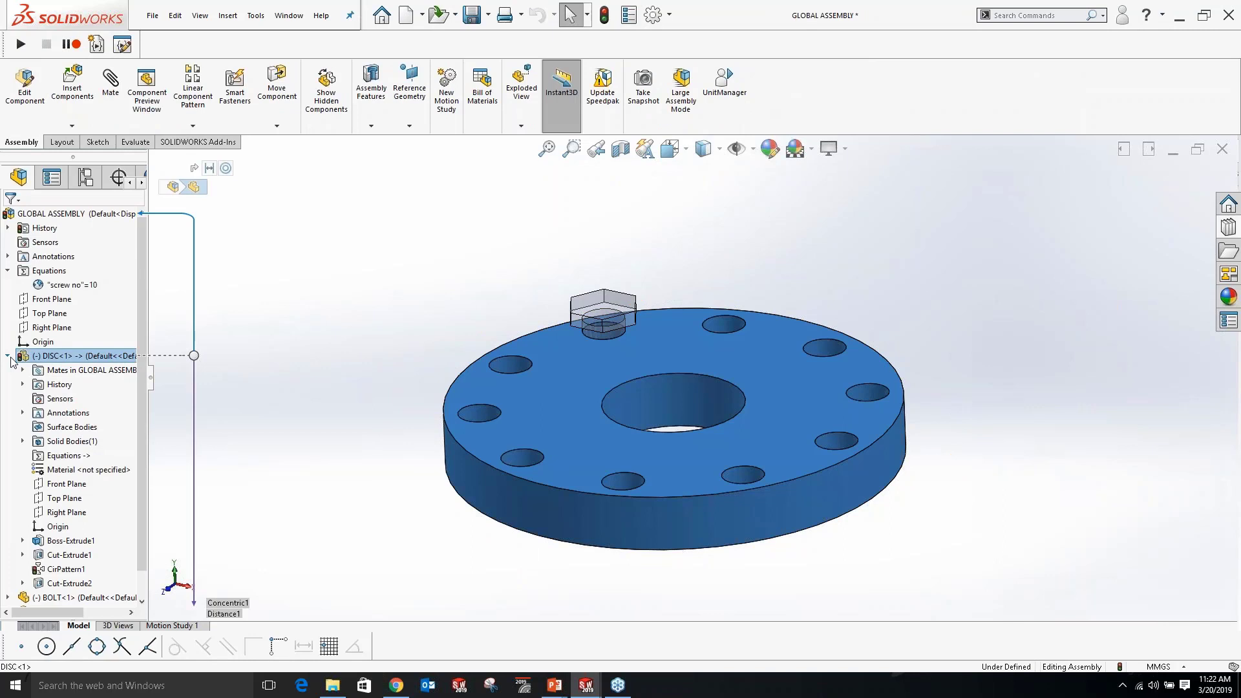
click(8, 356)
click(442, 204)
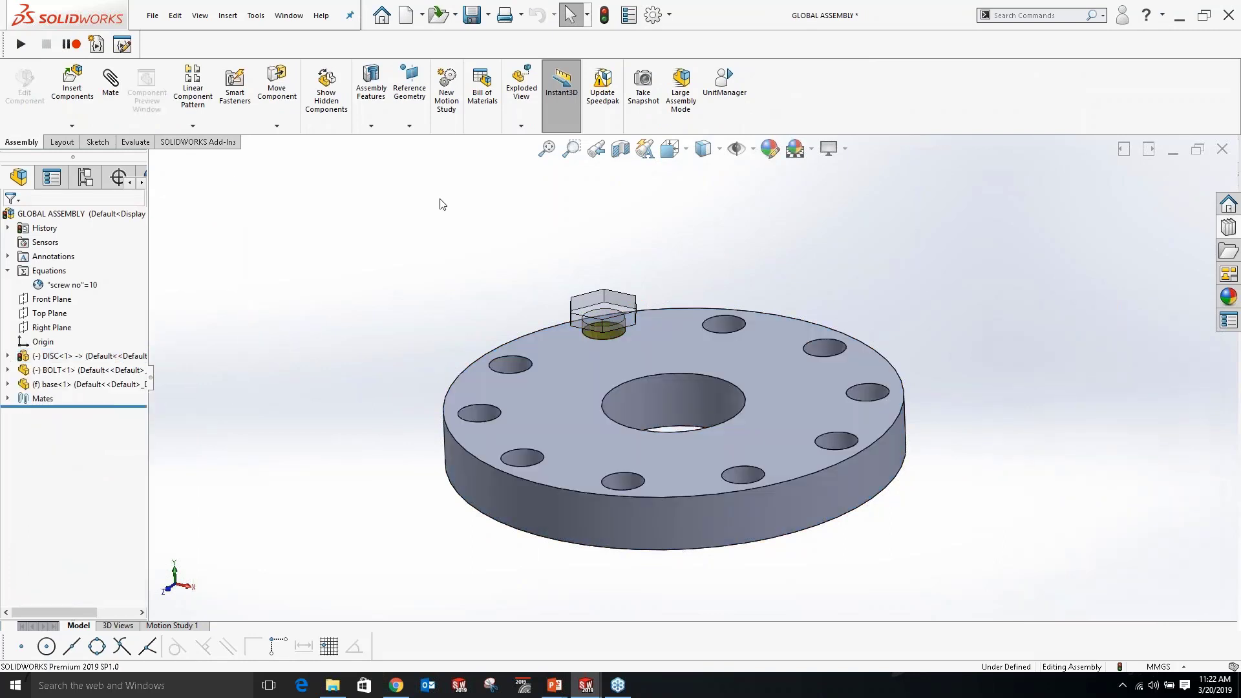
Expand the base part's feature list in the assembly and select its CirPattern1 feature.
click(101, 385)
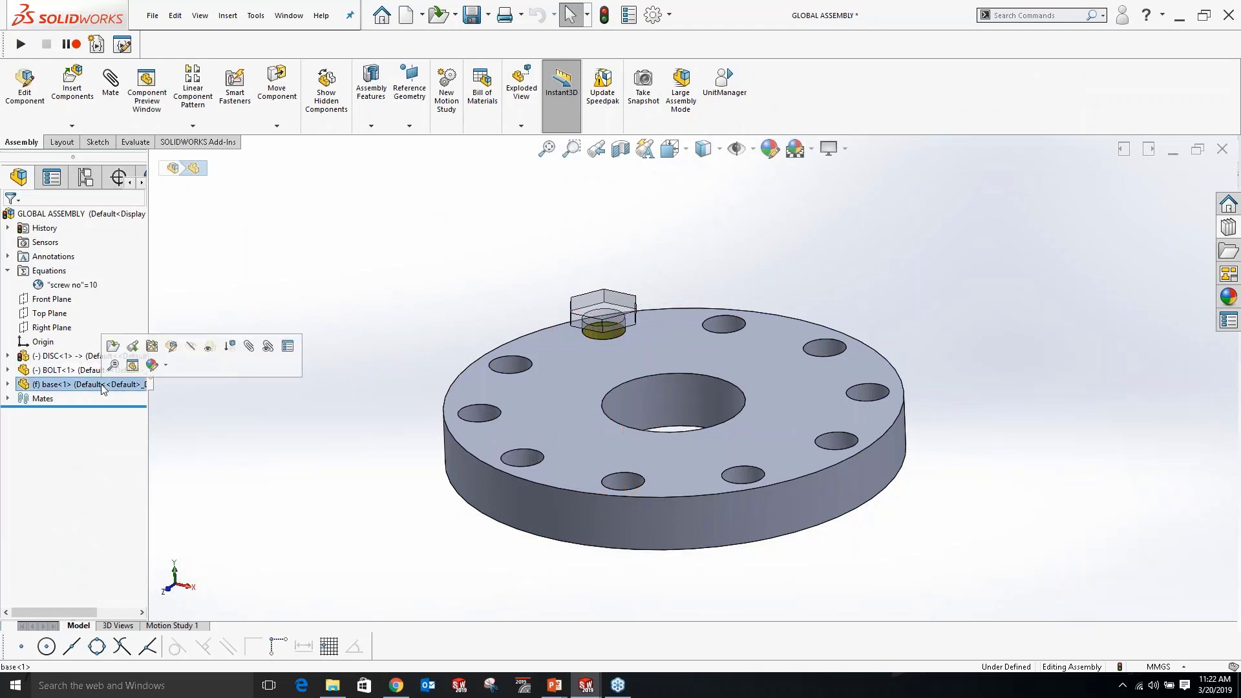
click(202, 310)
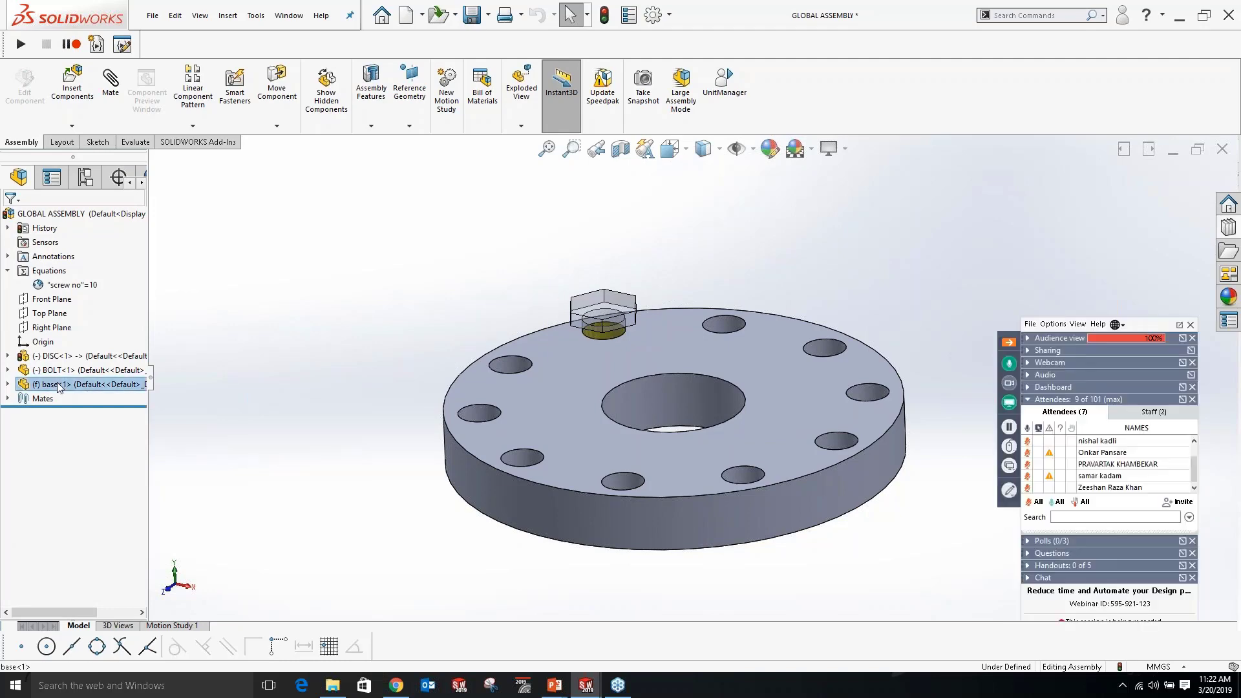
double_click(81, 384)
scroll(82, 533, down, 1)
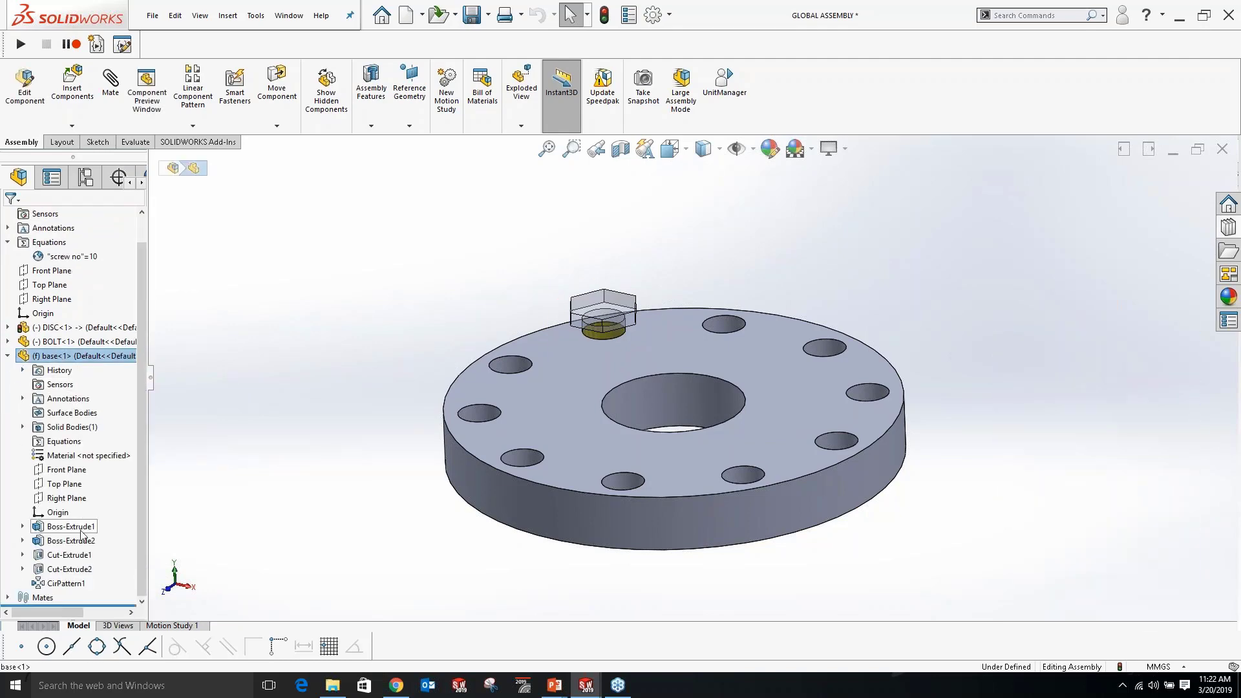
click(76, 584)
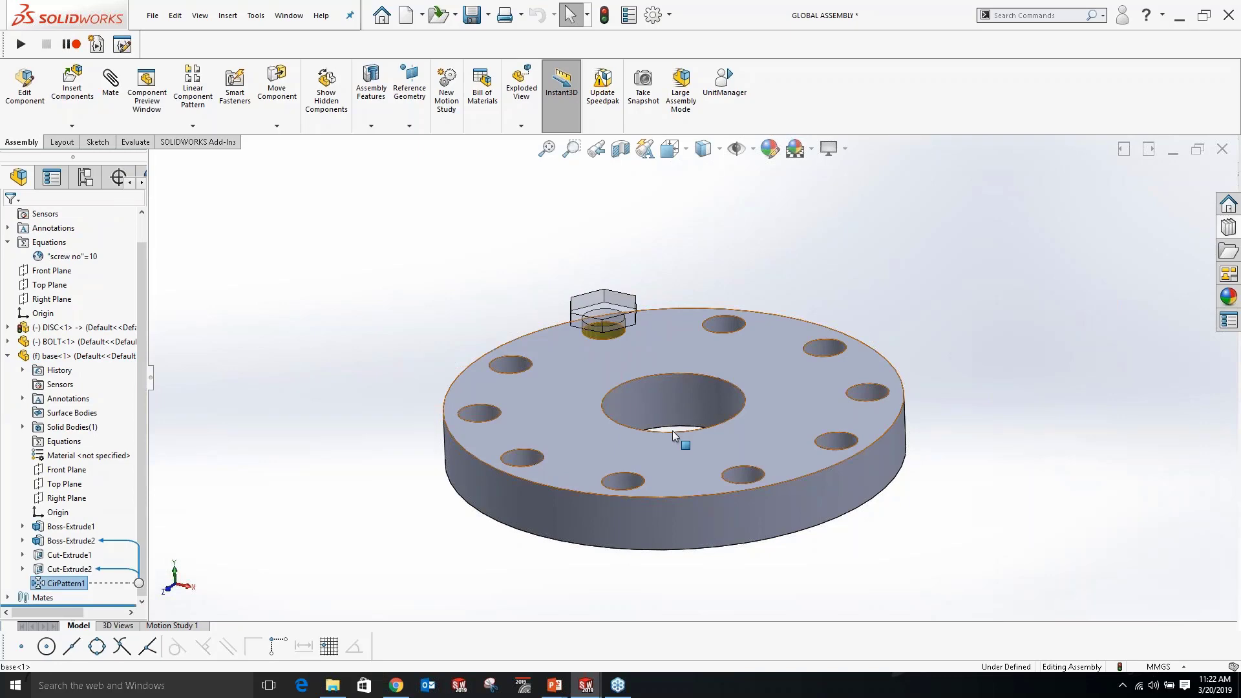
click(672, 429)
click(58, 583)
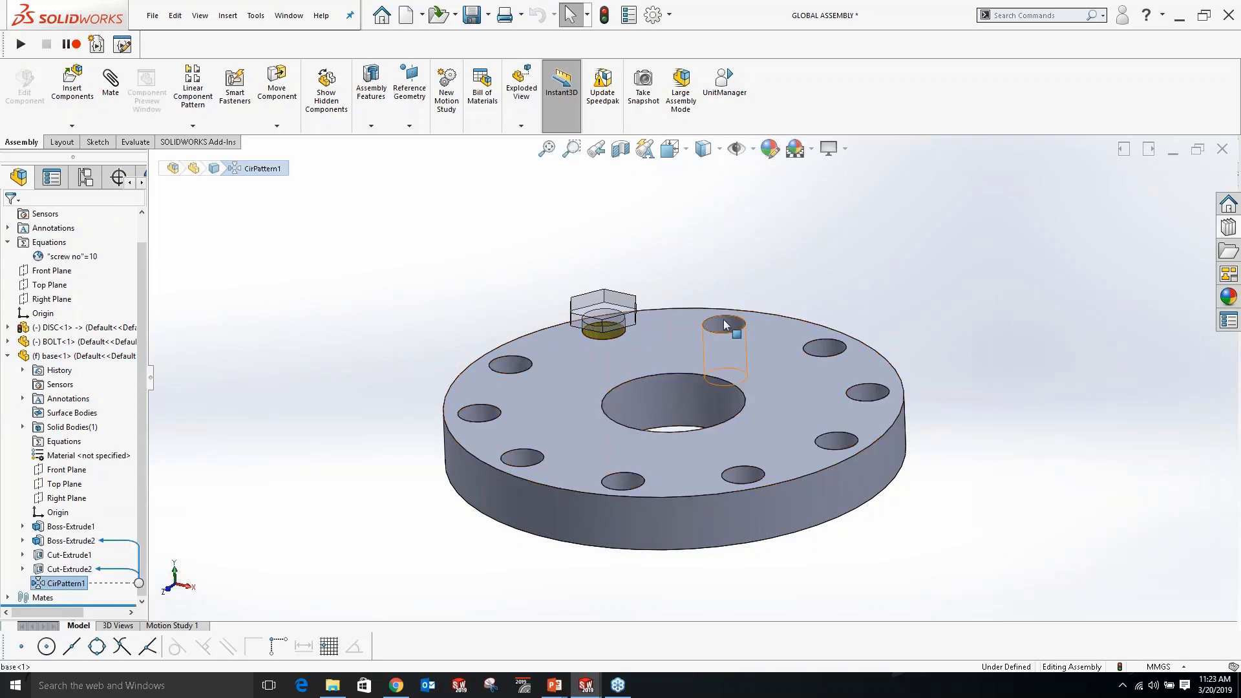
Try to open the instance count of the base part's CirPattern1 for editing at assembly level.
click(749, 318)
scroll(524, 456, up, 7)
scroll(672, 492, down, 10)
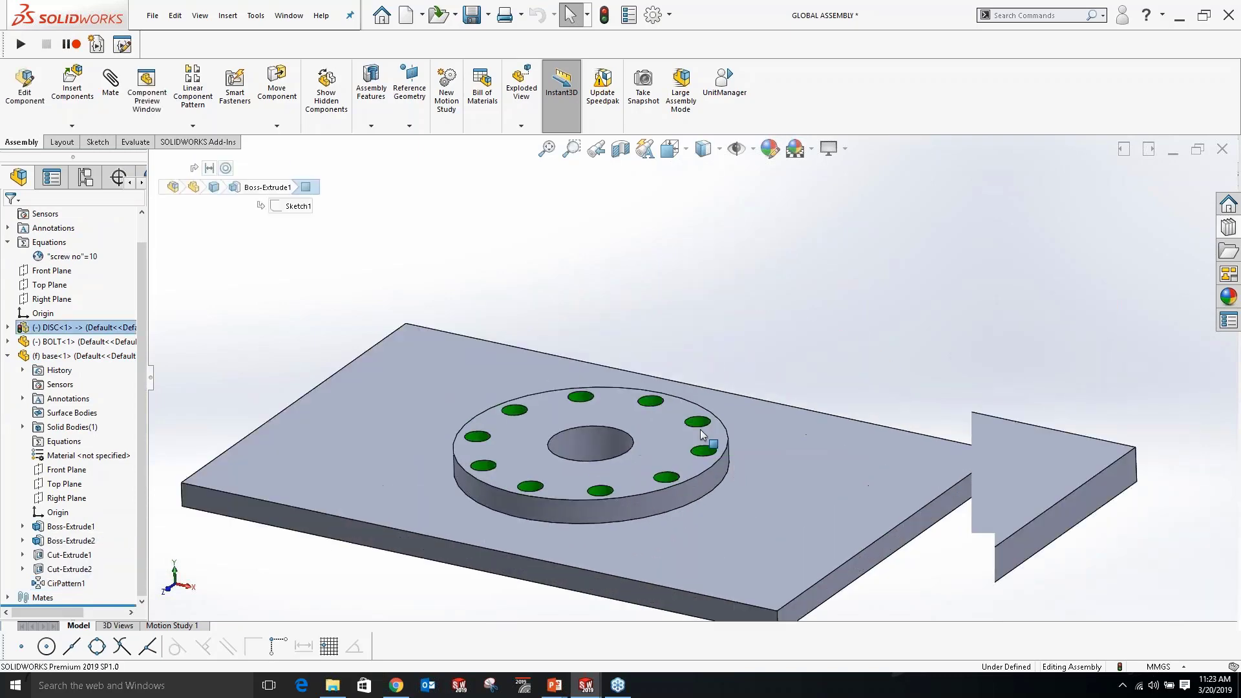
double_click(79, 587)
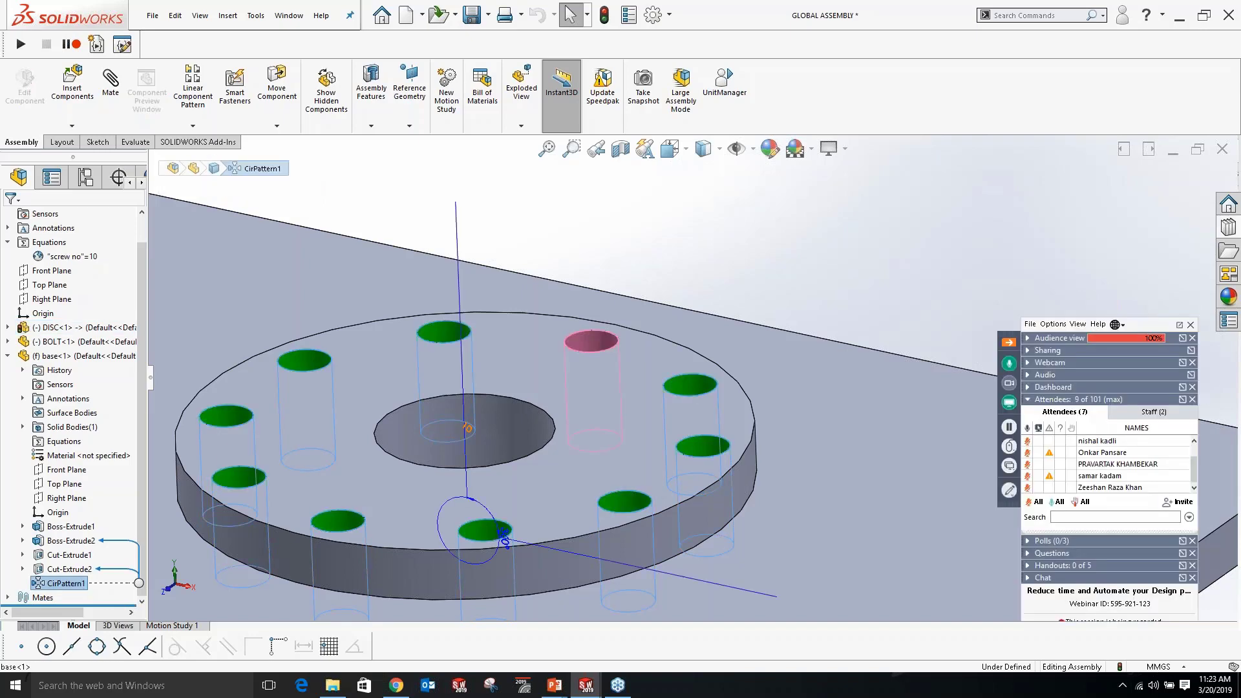
double_click(467, 428)
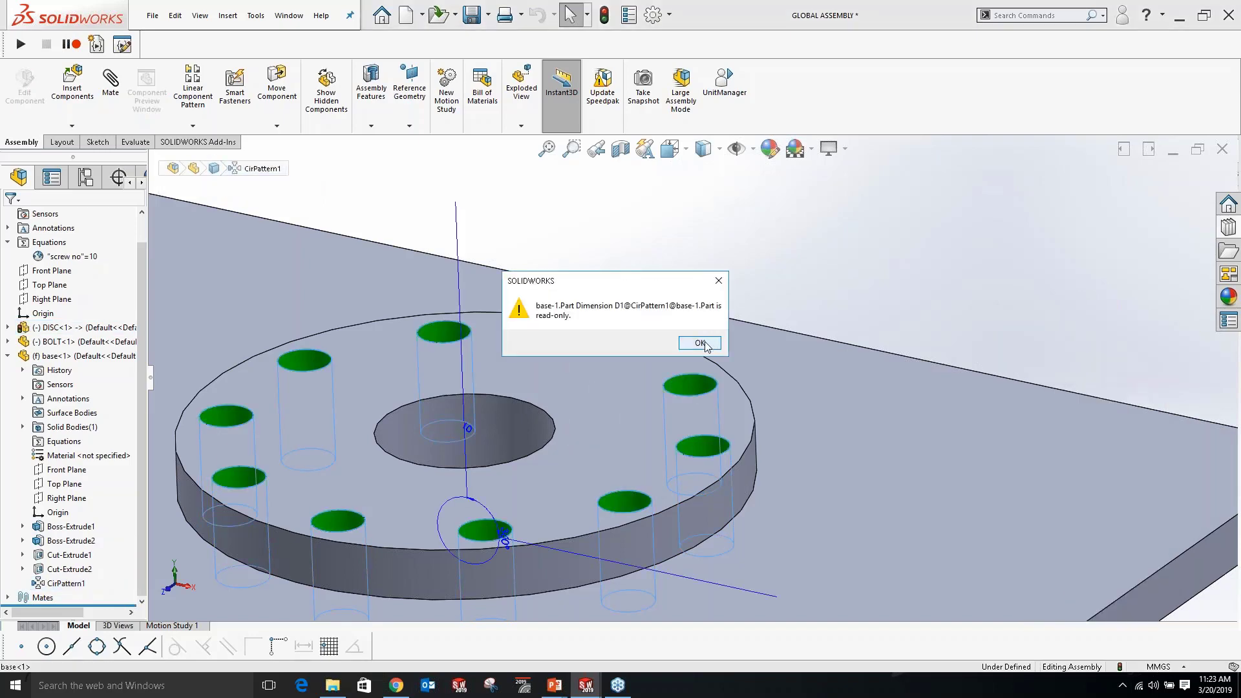
click(700, 343)
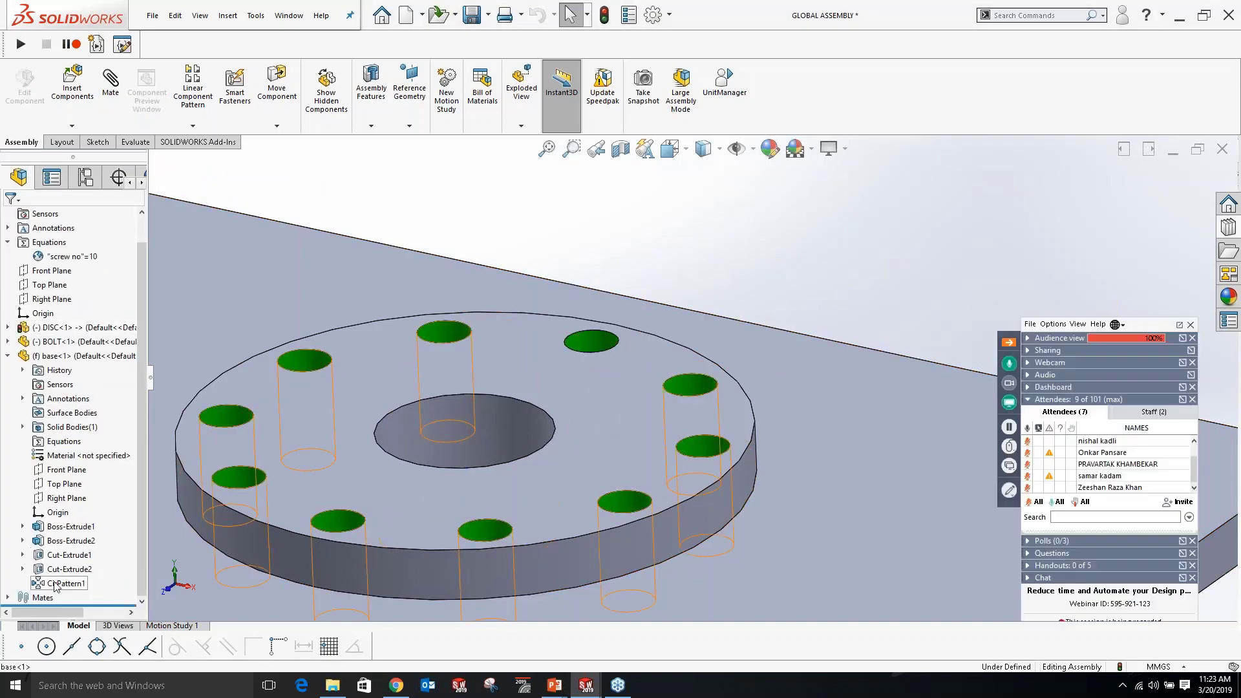
Try to change the base's CirPattern1 instance count by editing the part within the assembly, return to the assembly and collapse the base's features.
click(57, 584)
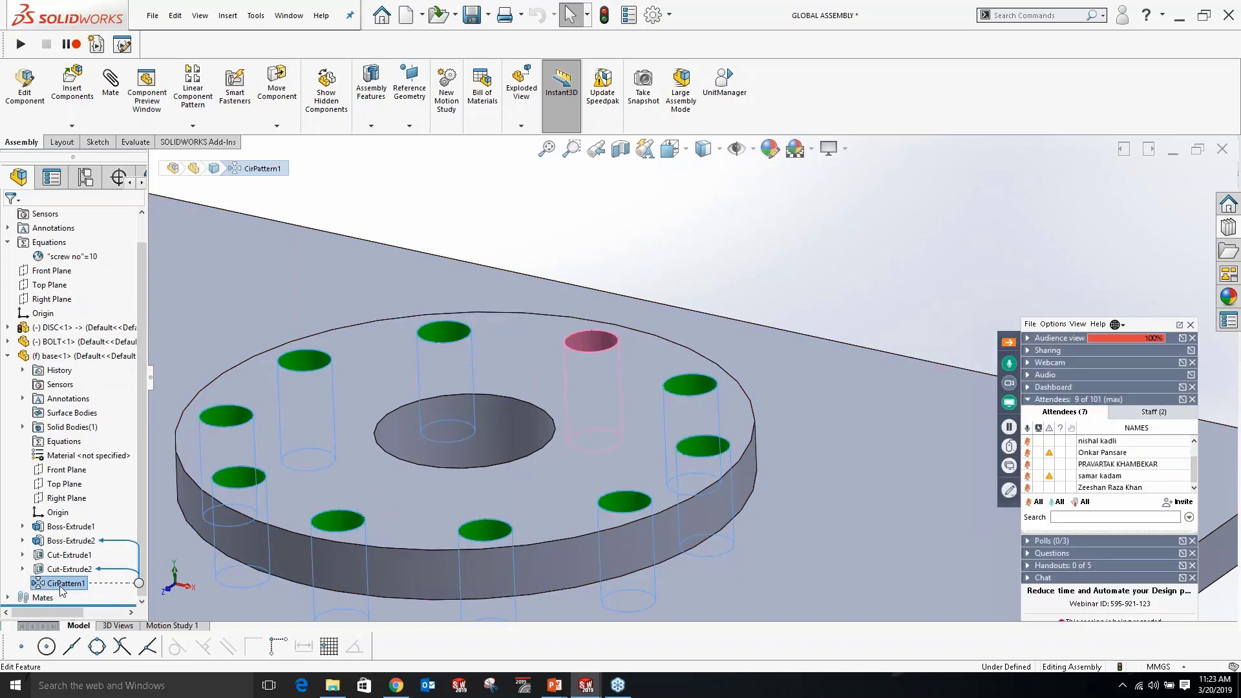
click(66, 357)
click(133, 320)
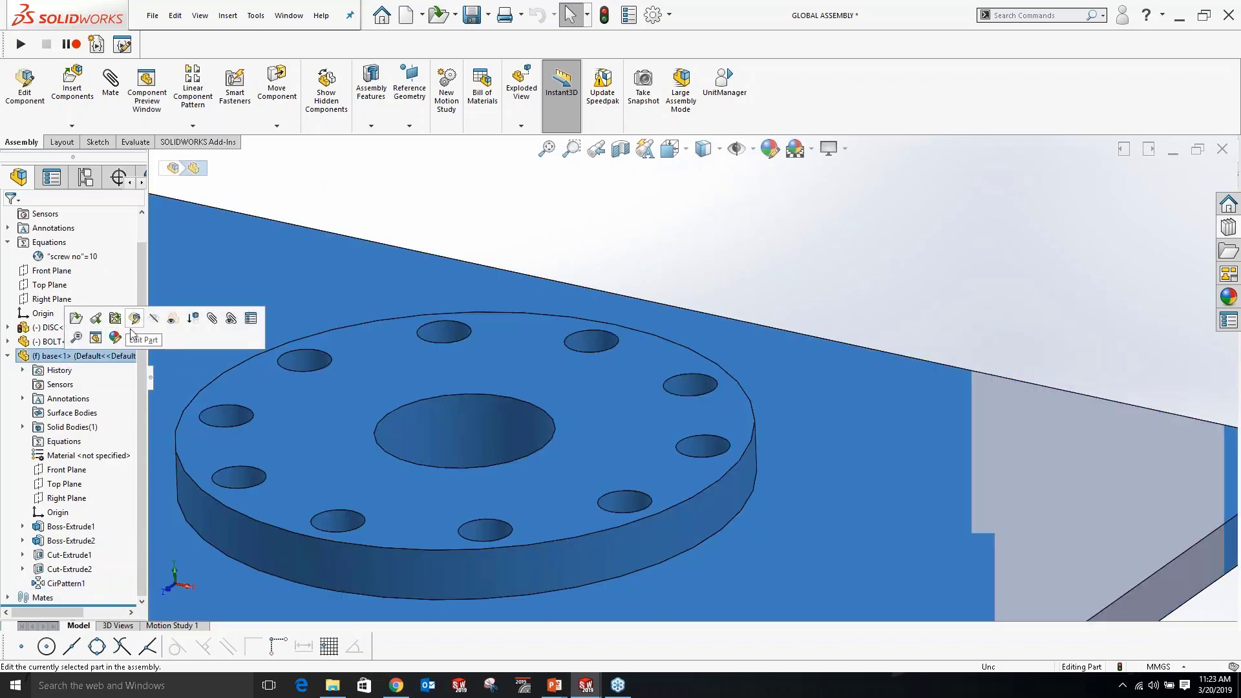
click(63, 583)
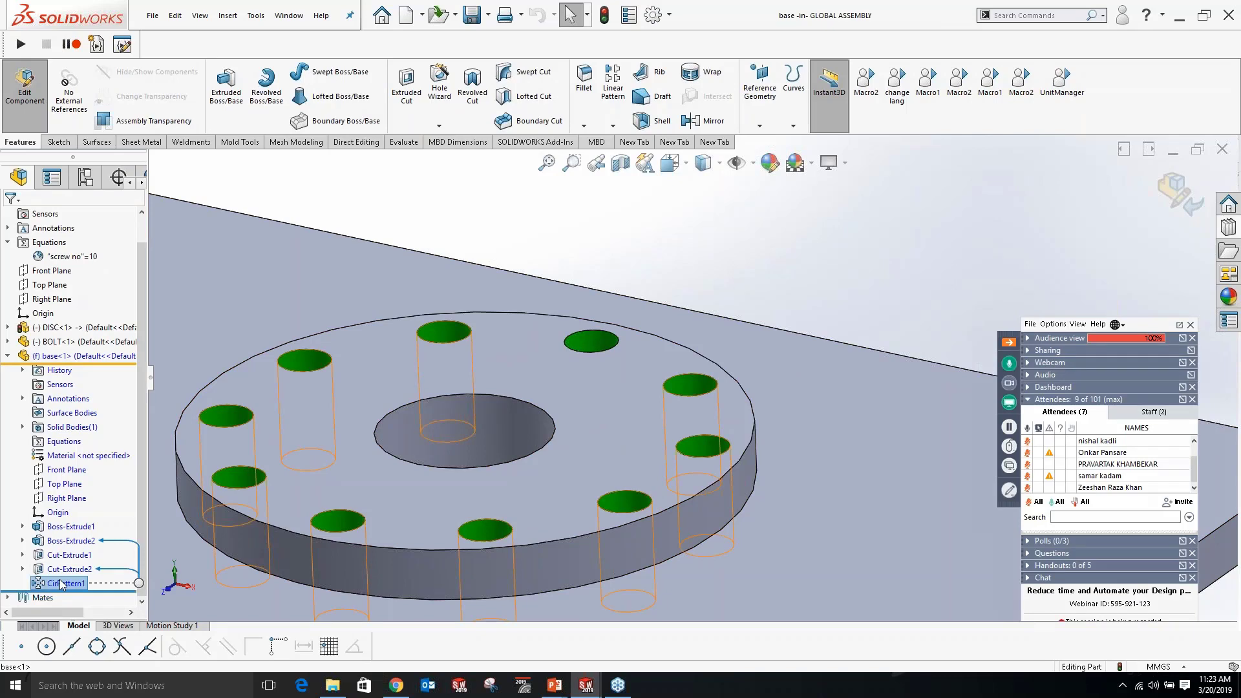
double_click(61, 585)
click(701, 342)
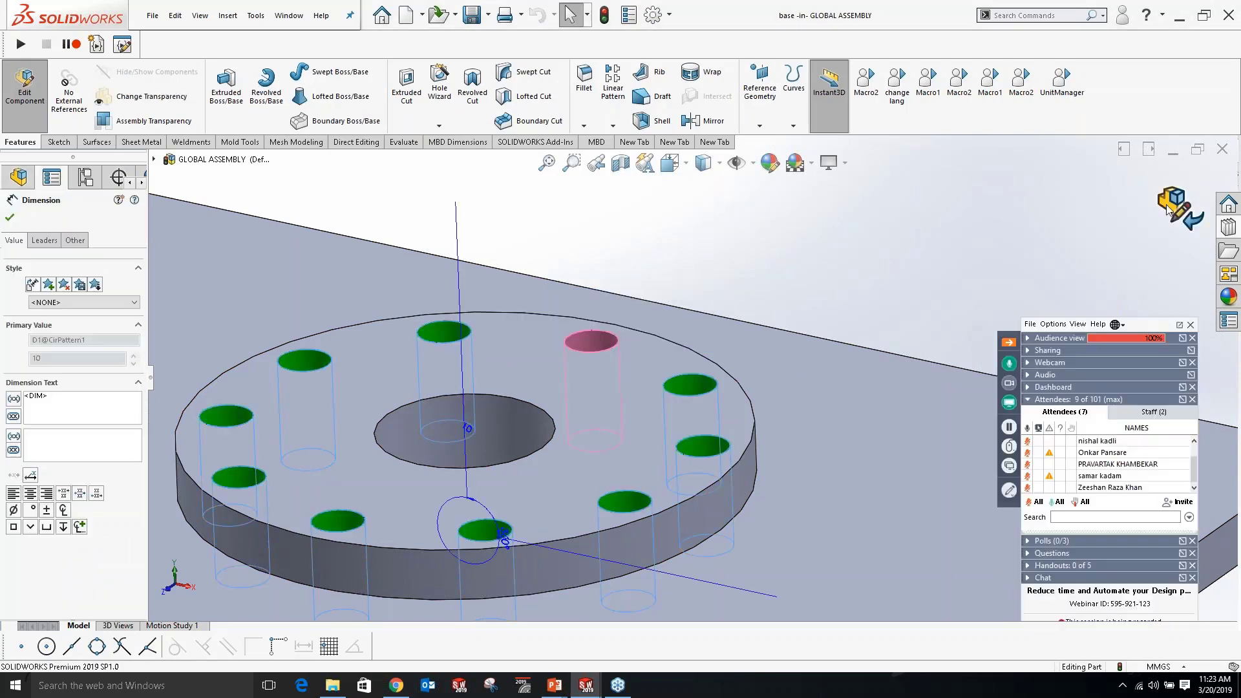
click(1169, 206)
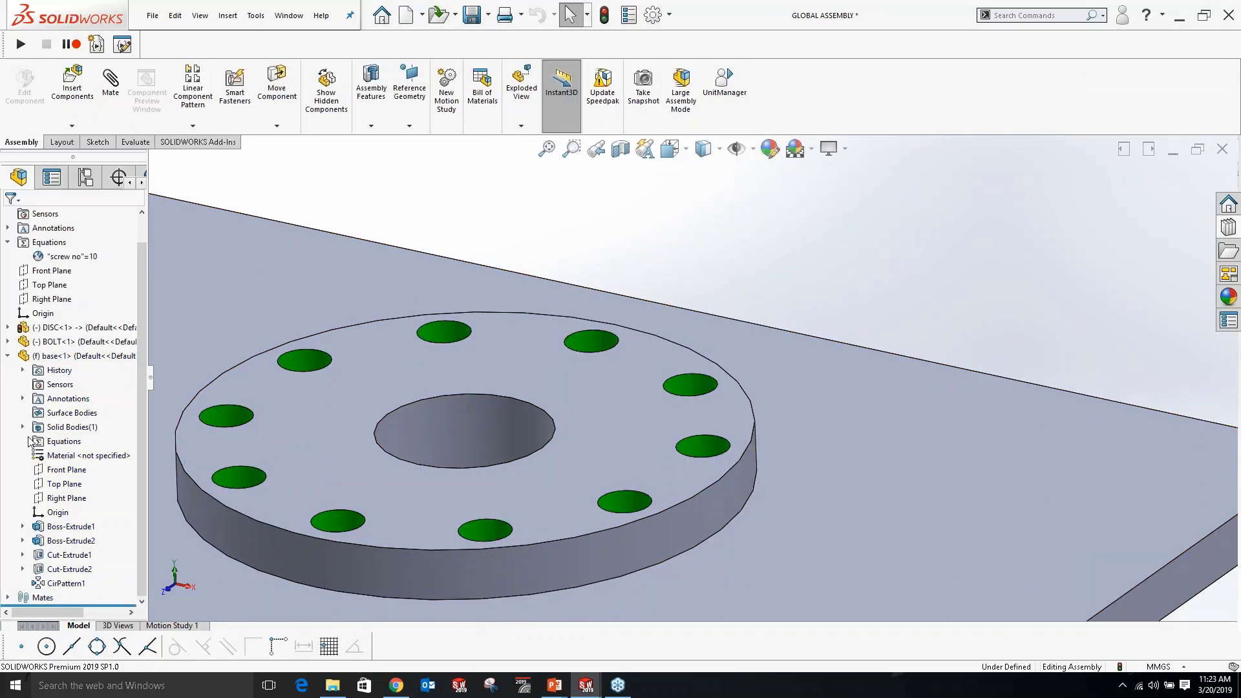
click(9, 356)
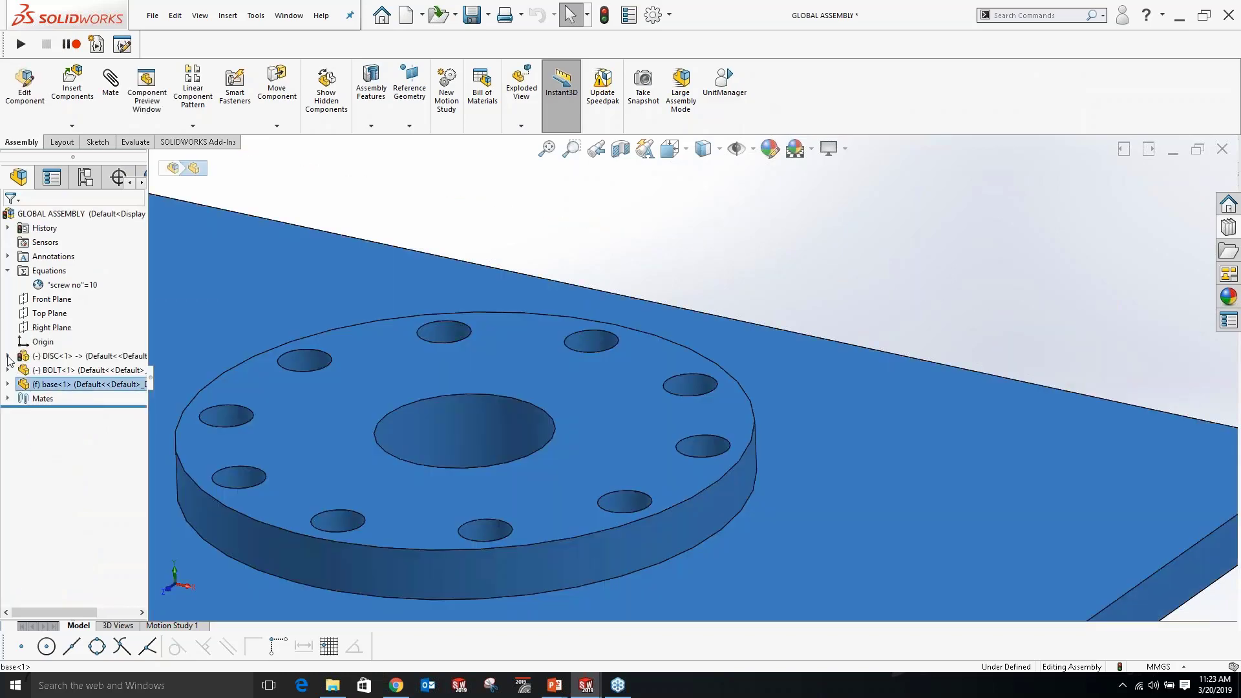
Bring the whole base plate into view and open the base part in its own window.
scroll(510, 335, up, 4)
key(Escape)
click(31, 385)
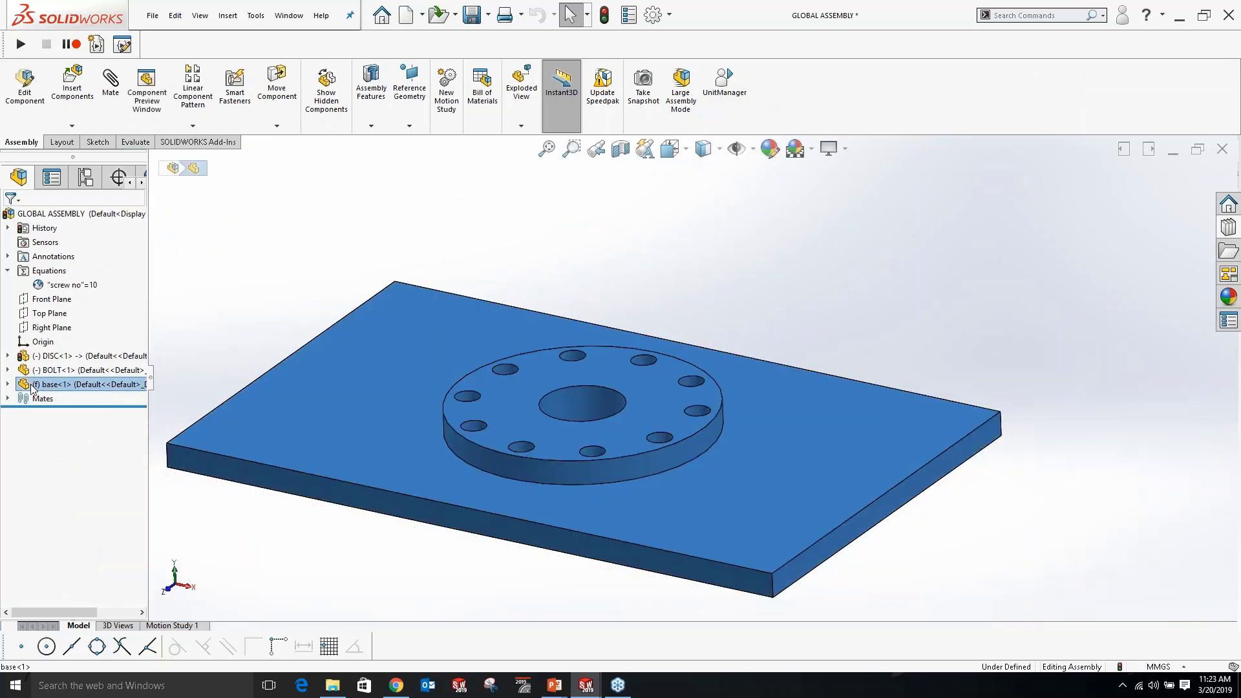
right_click(31, 385)
click(265, 304)
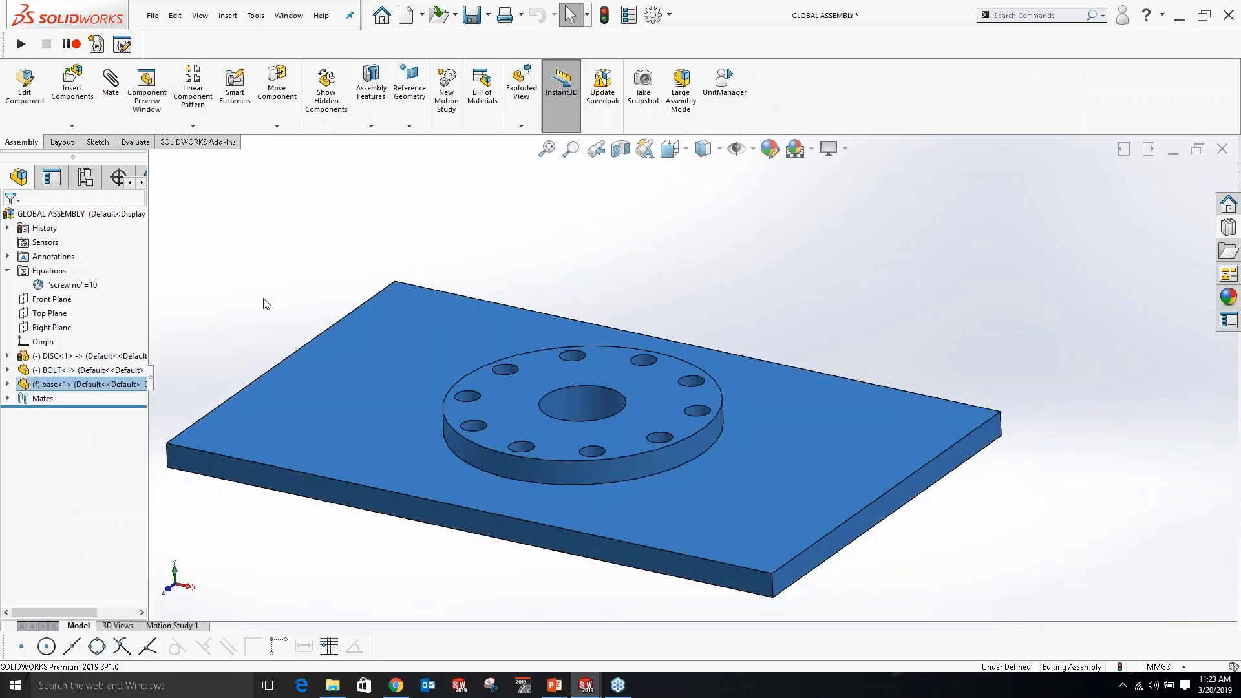
Check the base part's CirPattern1 definition, accept it as is, and close the part to return to the assembly.
right_click(97, 441)
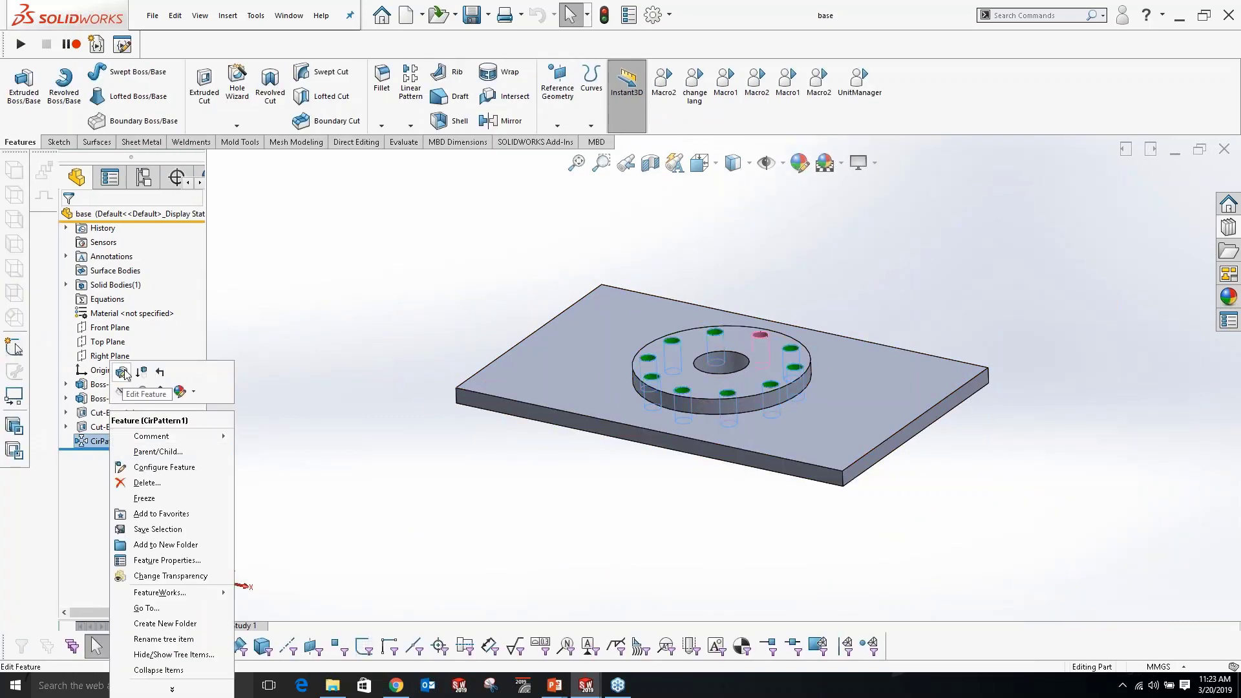
click(123, 372)
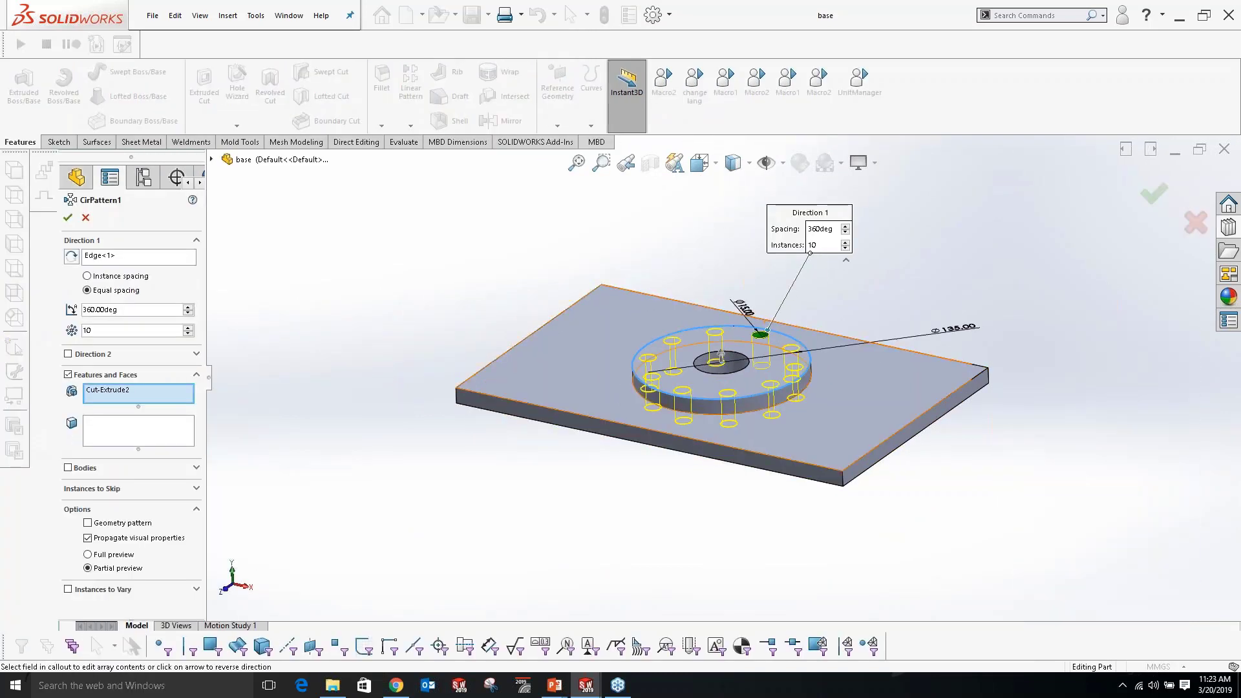
scroll(861, 351, down, 5)
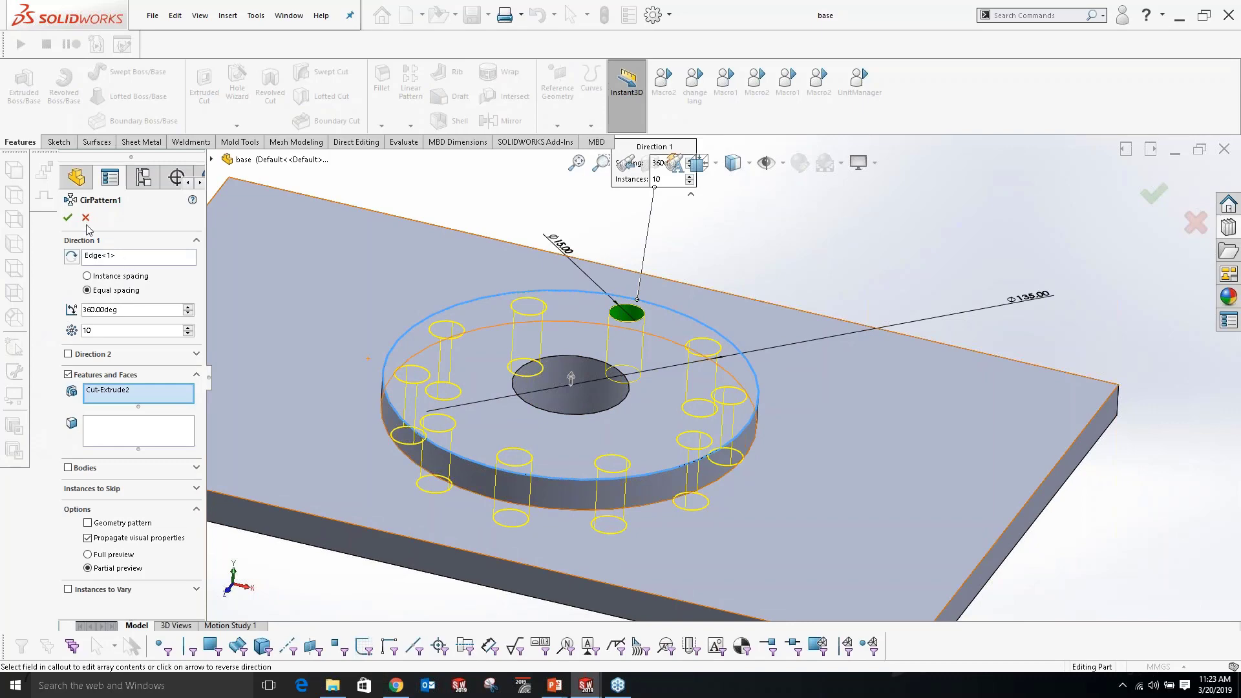
click(67, 218)
scroll(503, 300, up, 5)
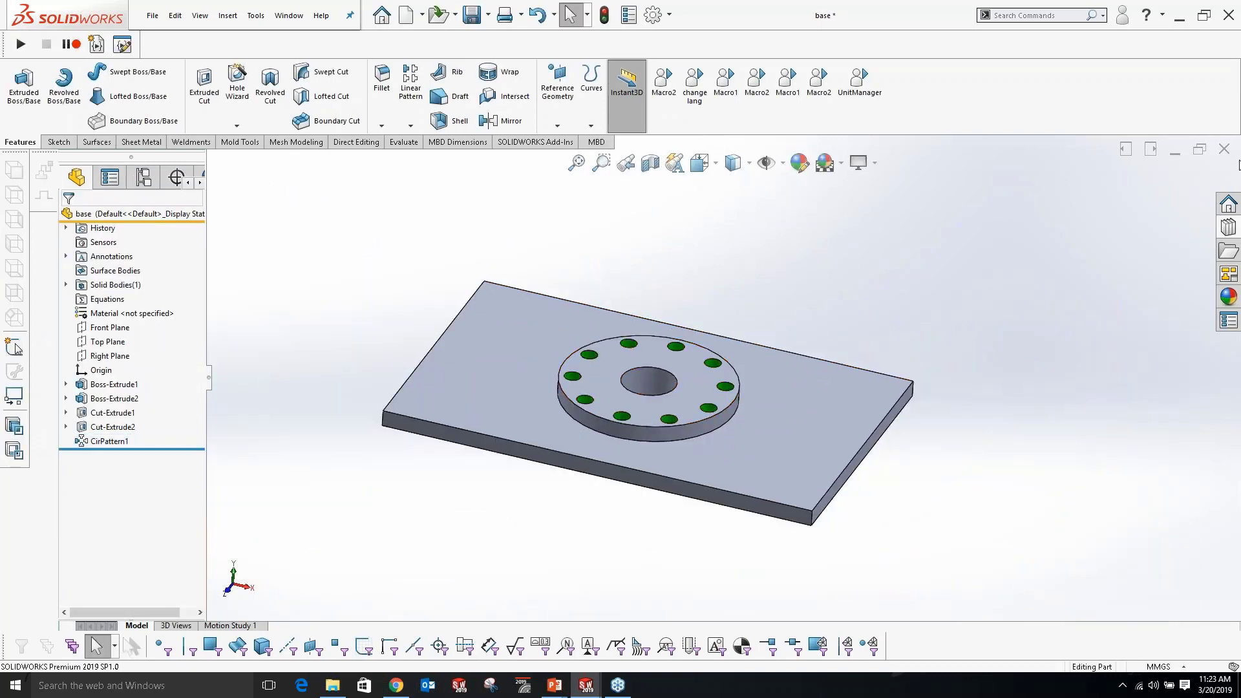
click(1224, 149)
click(597, 338)
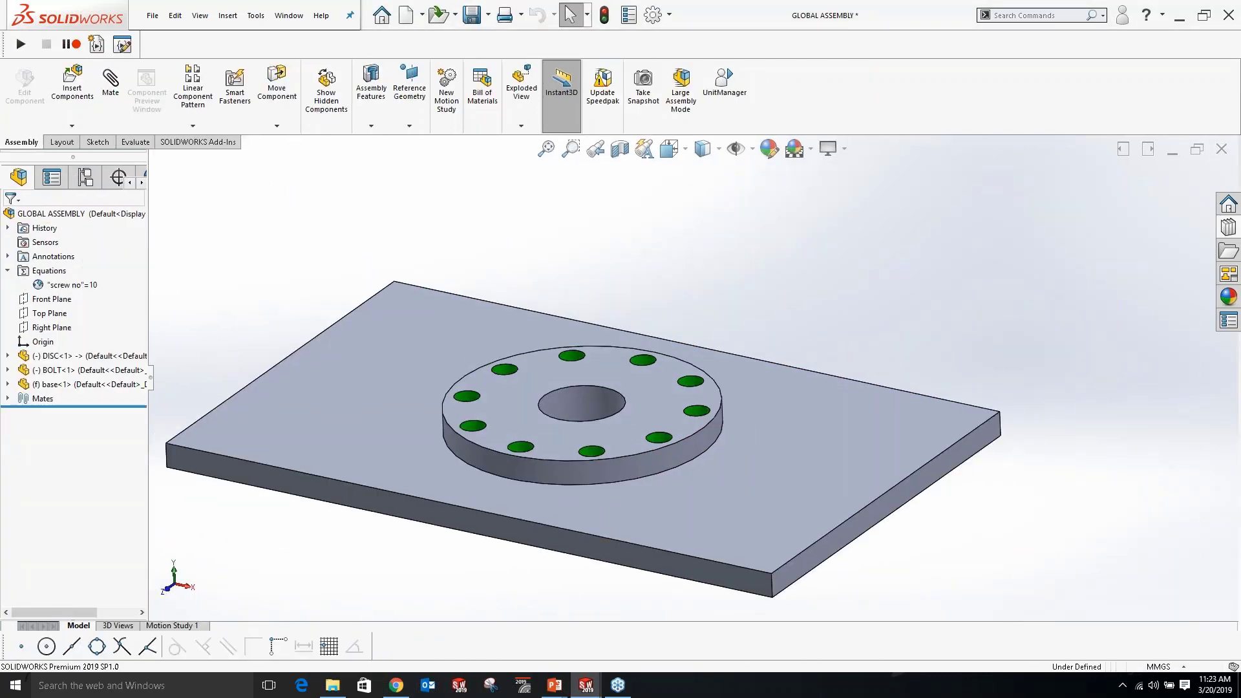
Review the assembly's global variables in the equation manager and close it.
right_click(50, 270)
click(97, 280)
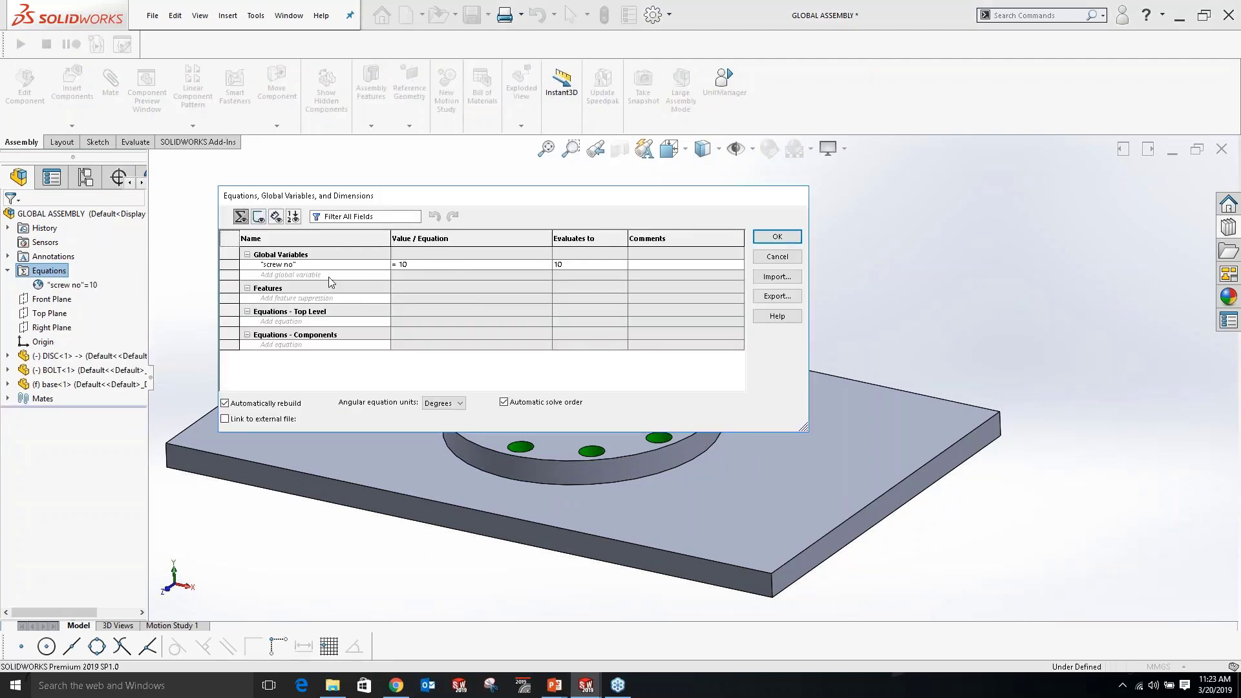
key(Return)
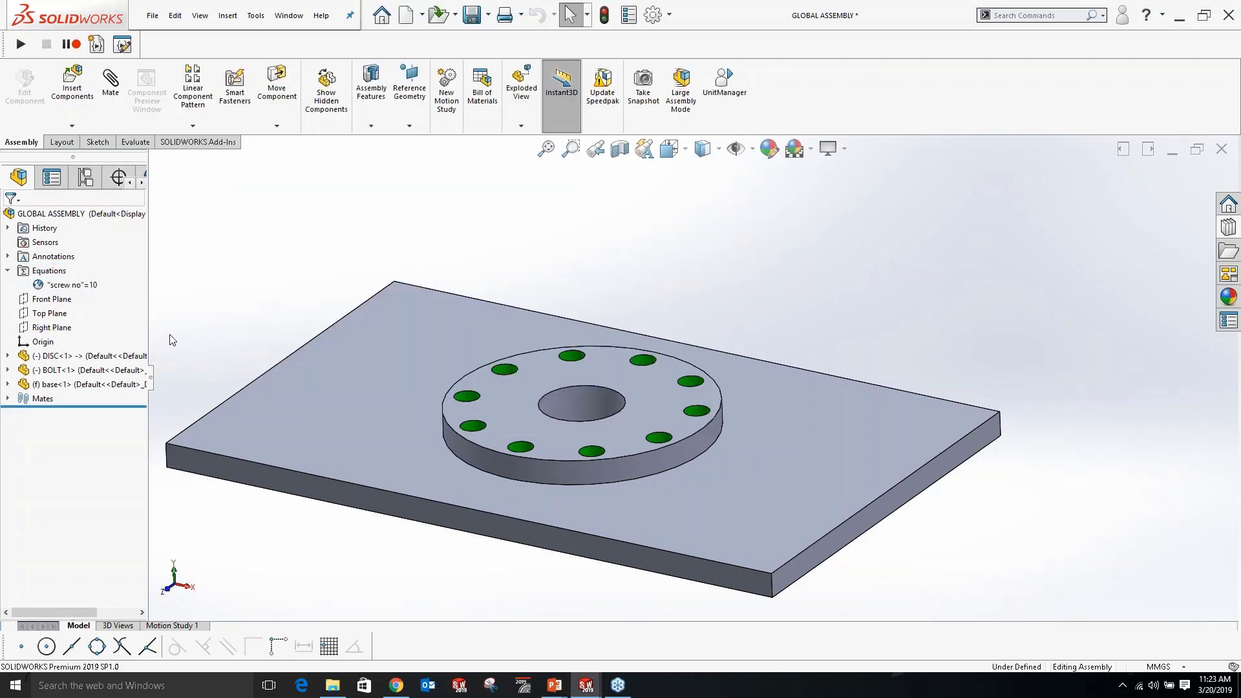
Expand the DISC part's features, zoom to the disc, display the CirPattern1 dimensions, and collapse the feature list again.
click(65, 356)
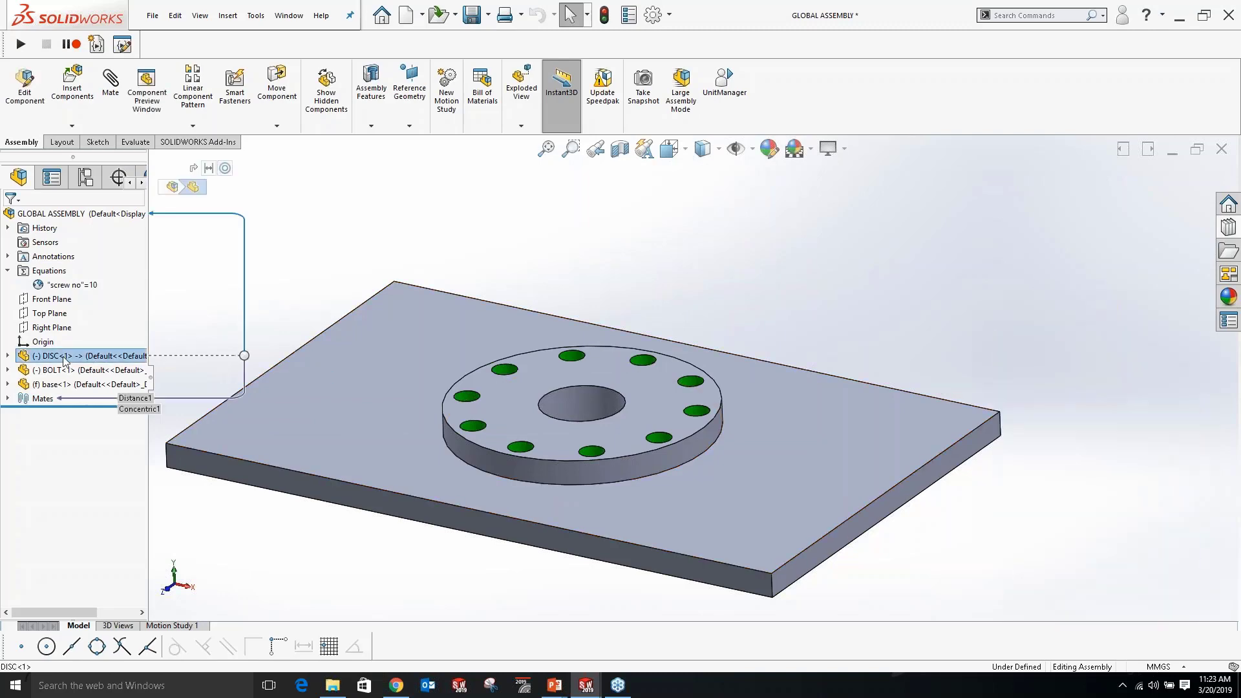
click(7, 355)
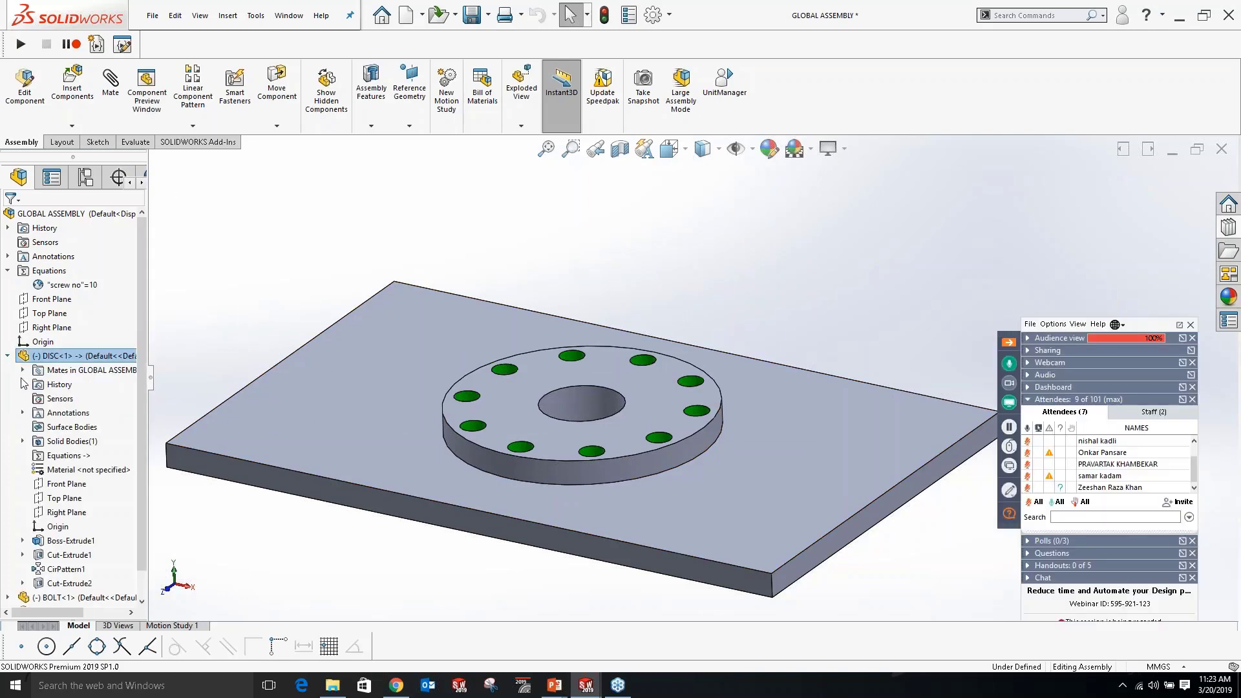
click(62, 569)
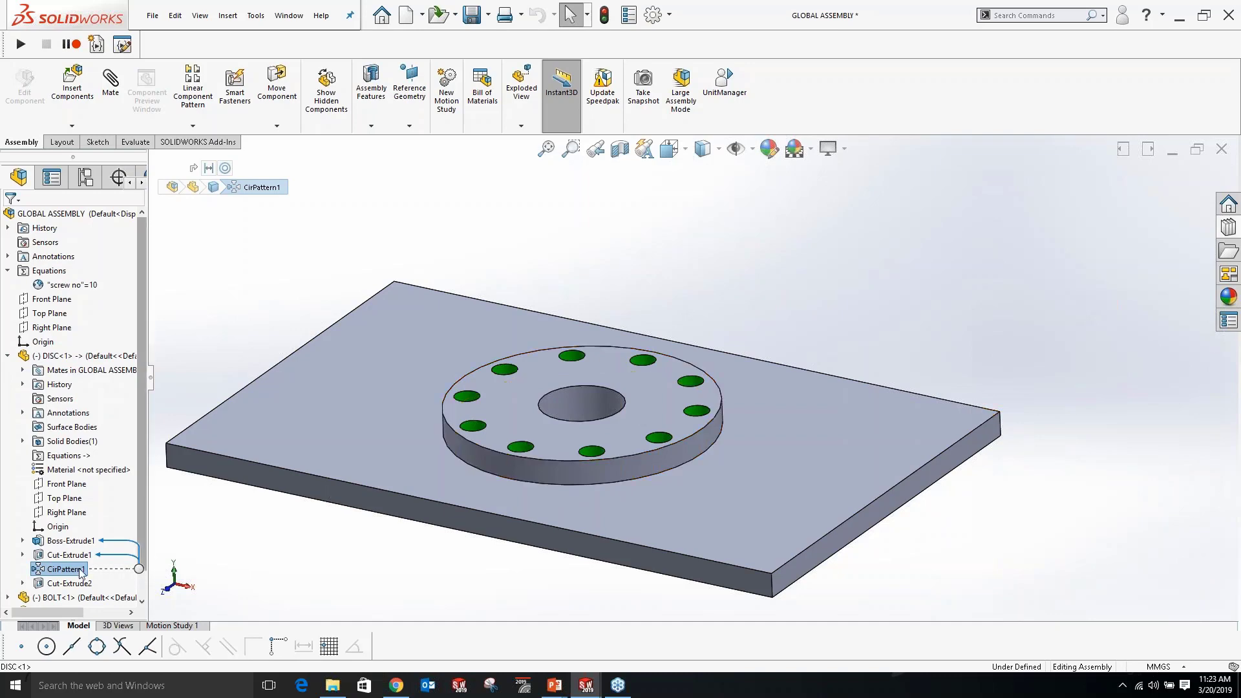
click(71, 355)
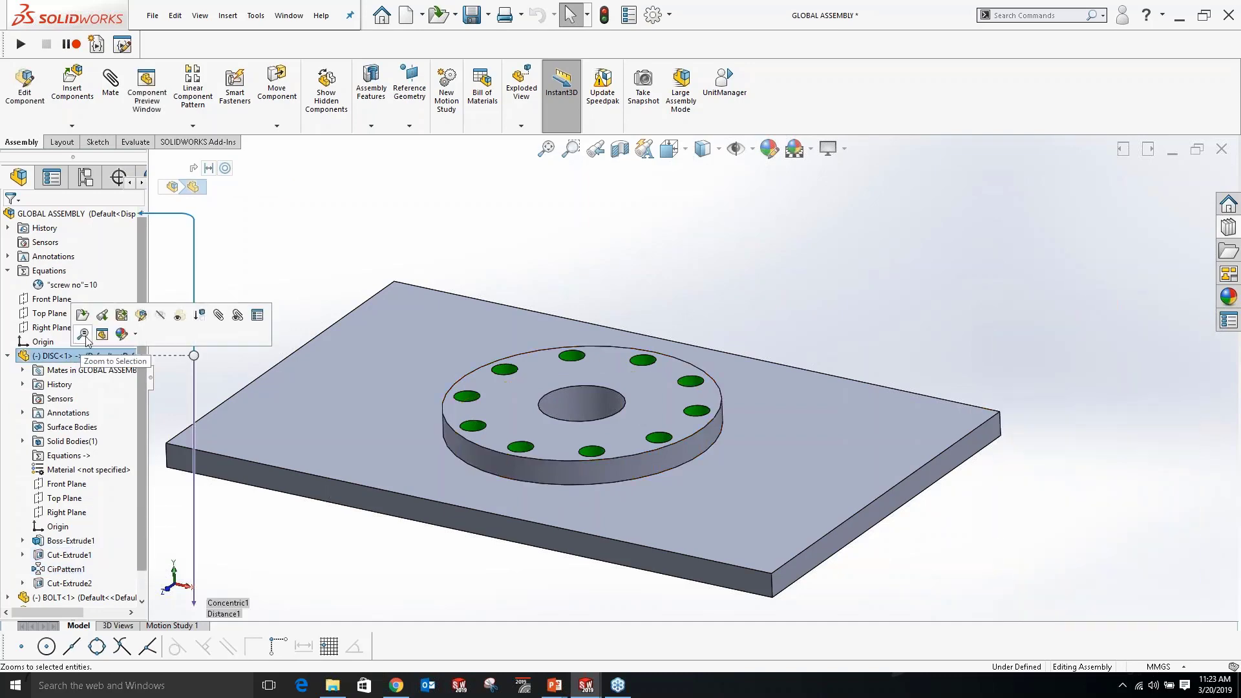
click(84, 335)
click(341, 501)
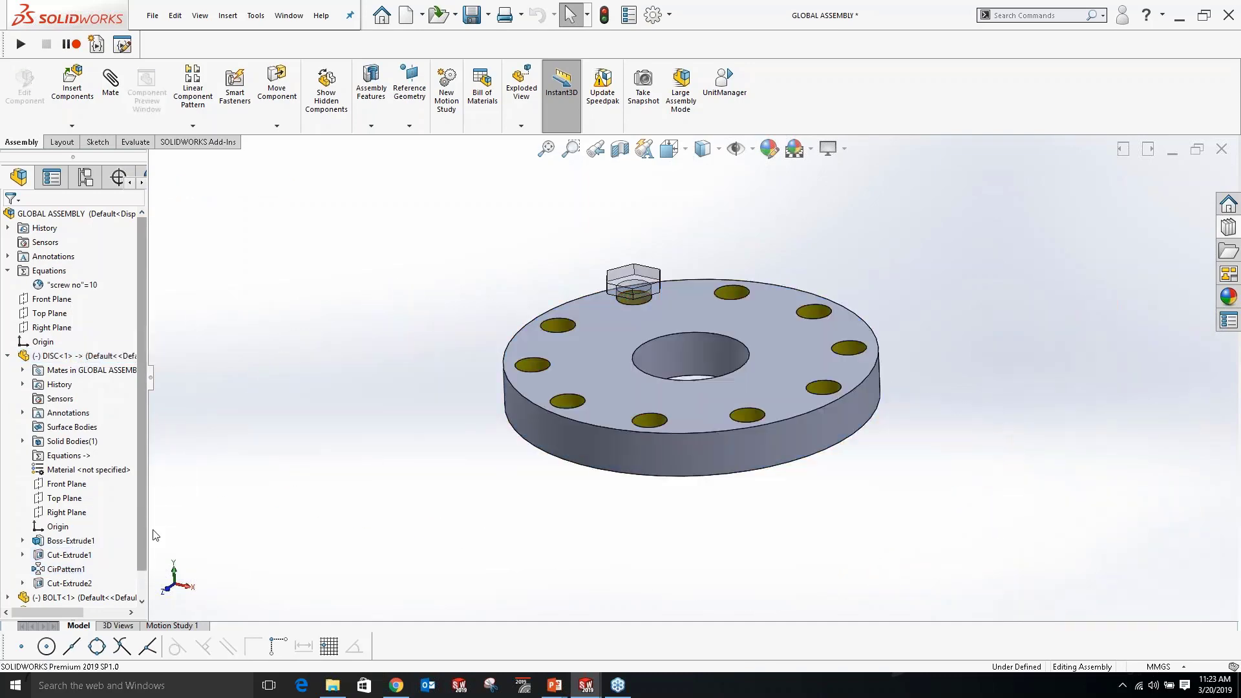
click(61, 569)
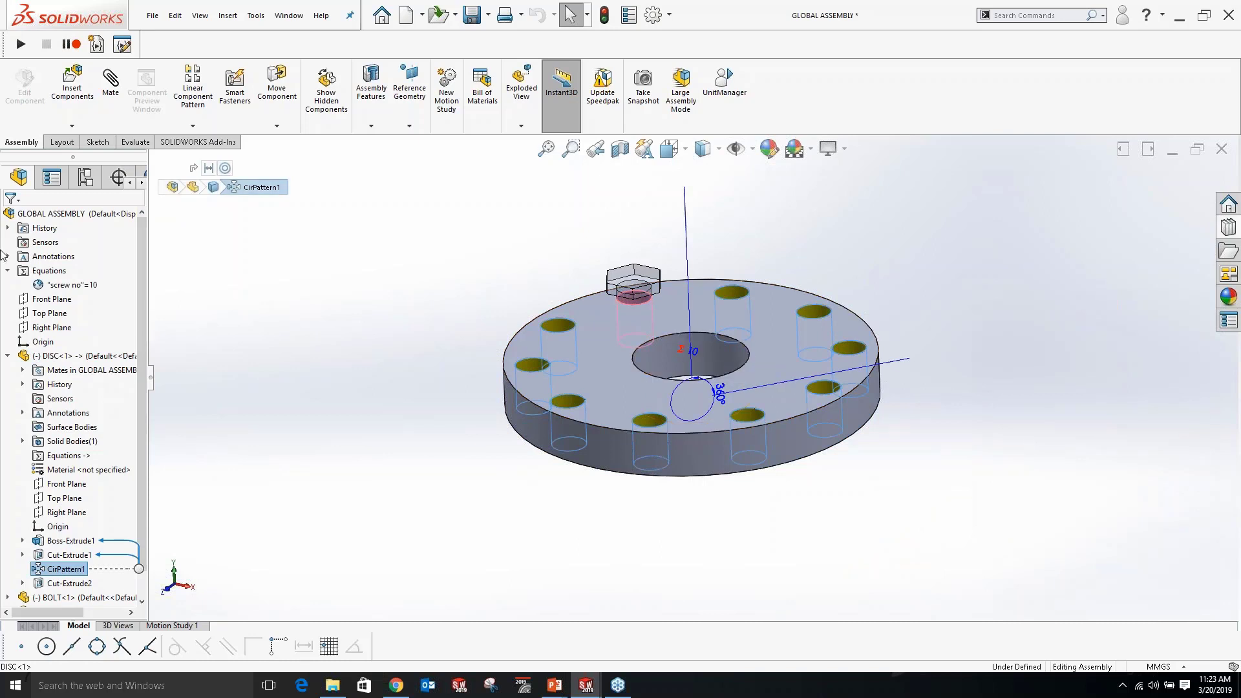
click(8, 357)
click(354, 306)
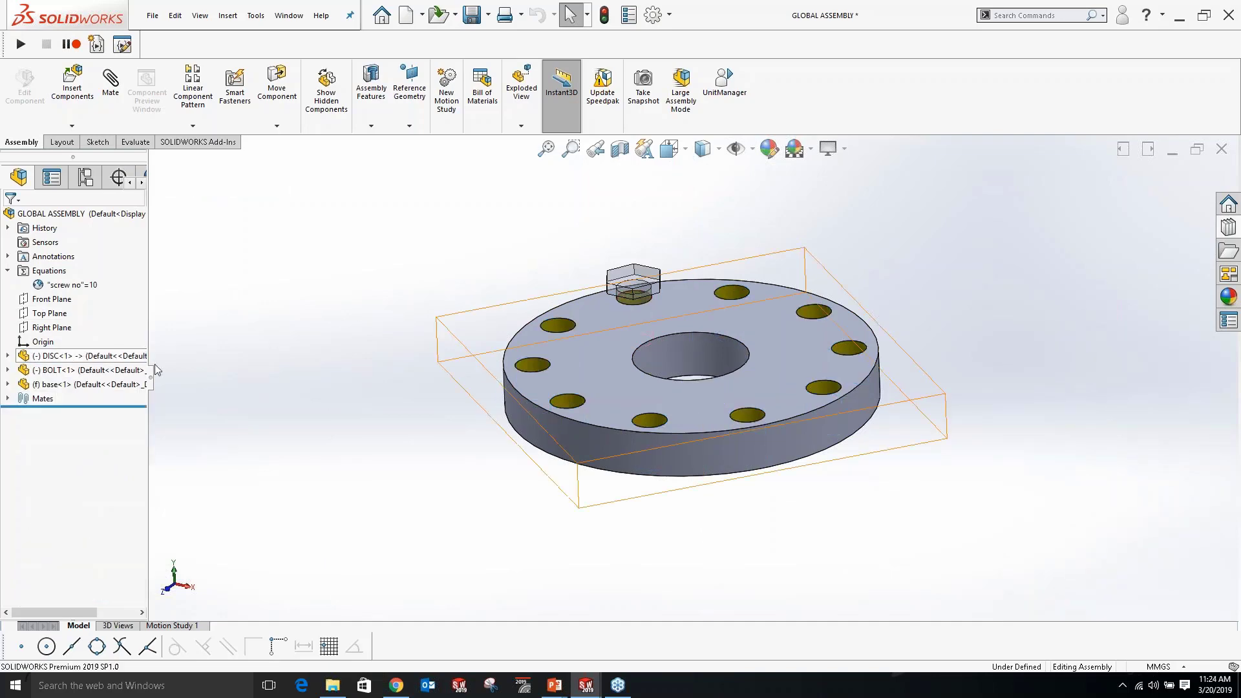
Create a circular component pattern of the bolt around the disc's outer circular edge with 10 equally spaced instances over 360 degrees.
scroll(713, 305, down, 3)
click(571, 260)
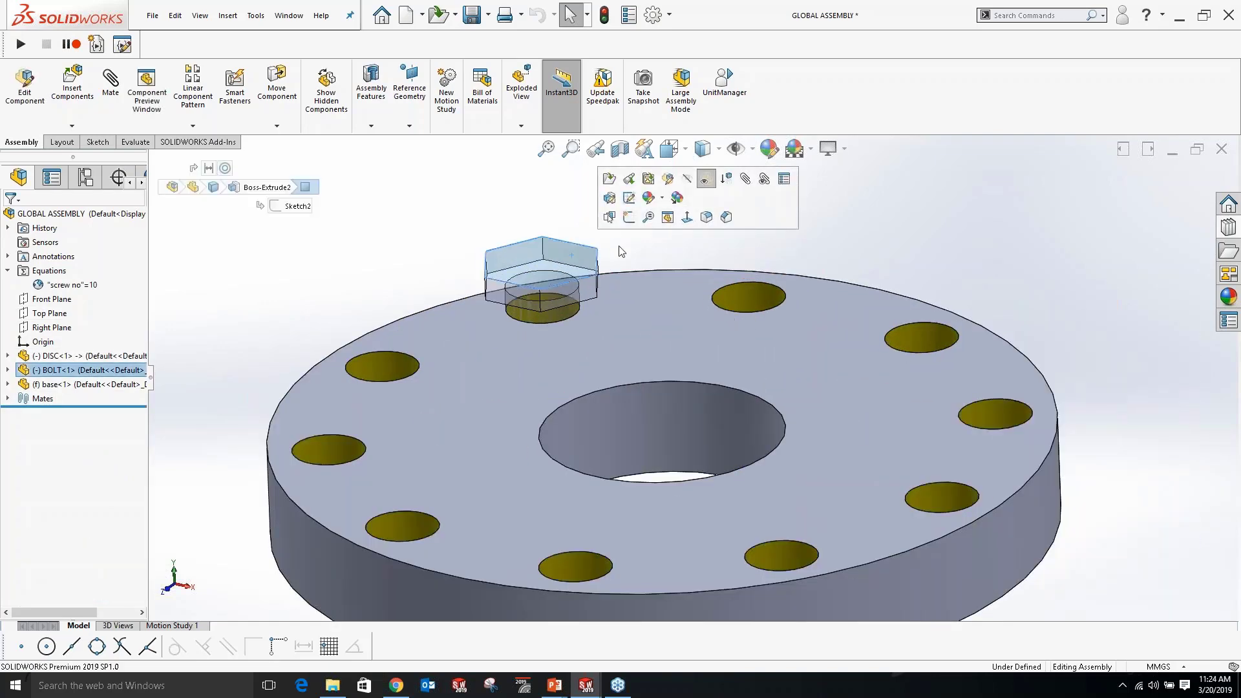
click(642, 234)
click(568, 247)
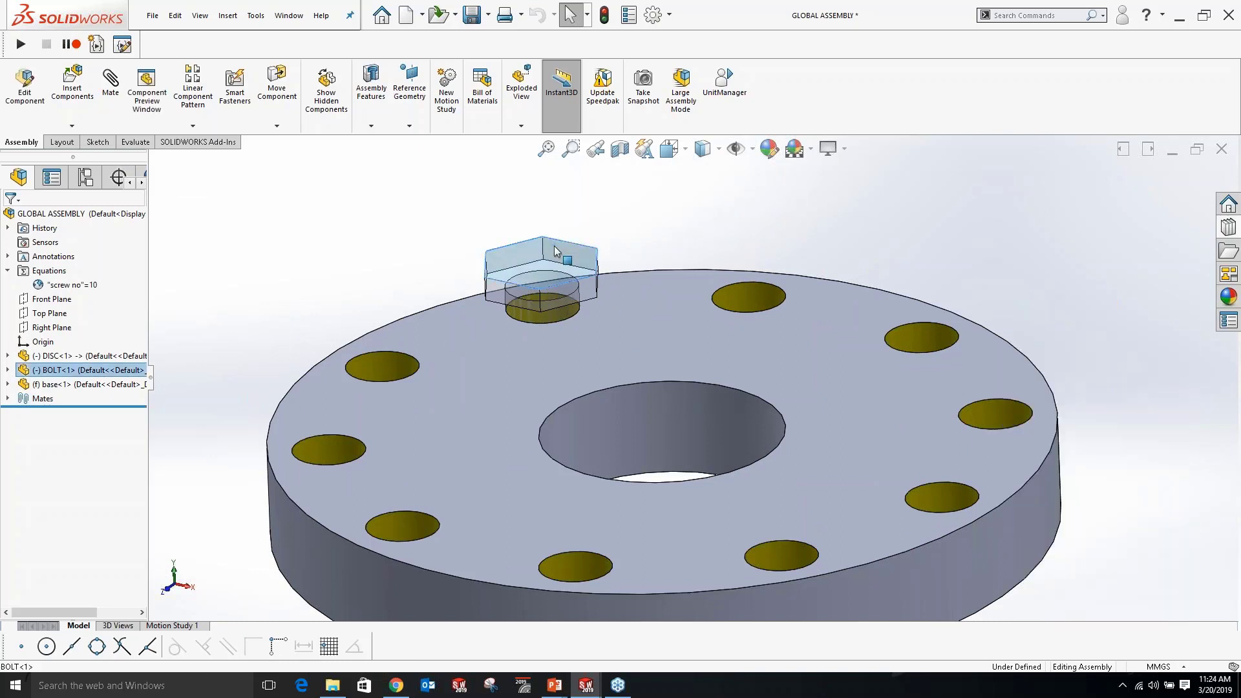
click(801, 247)
click(546, 259)
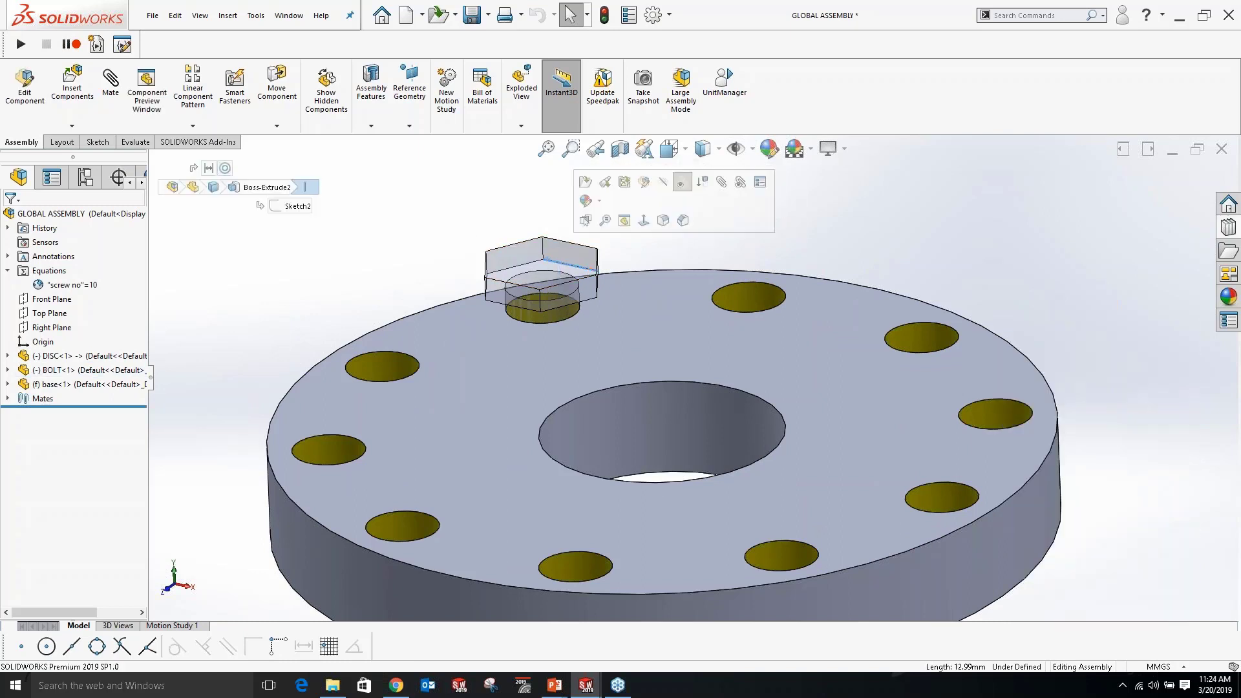
click(192, 126)
click(220, 157)
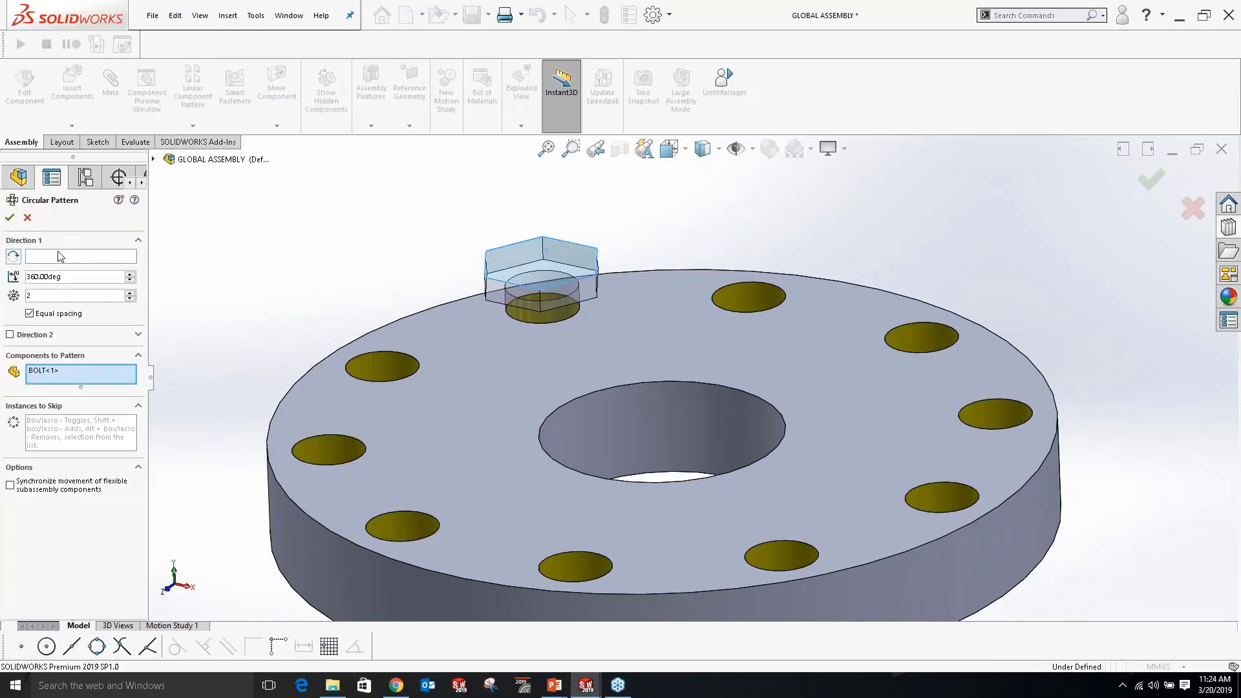
click(61, 256)
click(433, 306)
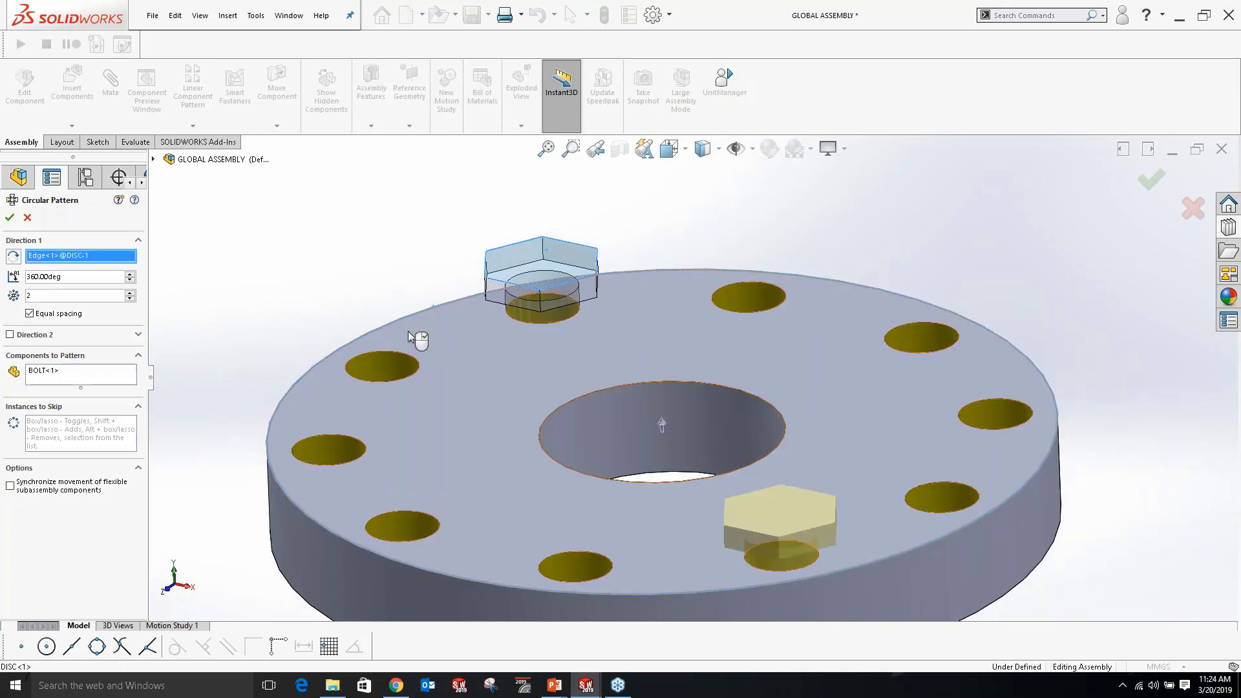
text(10)
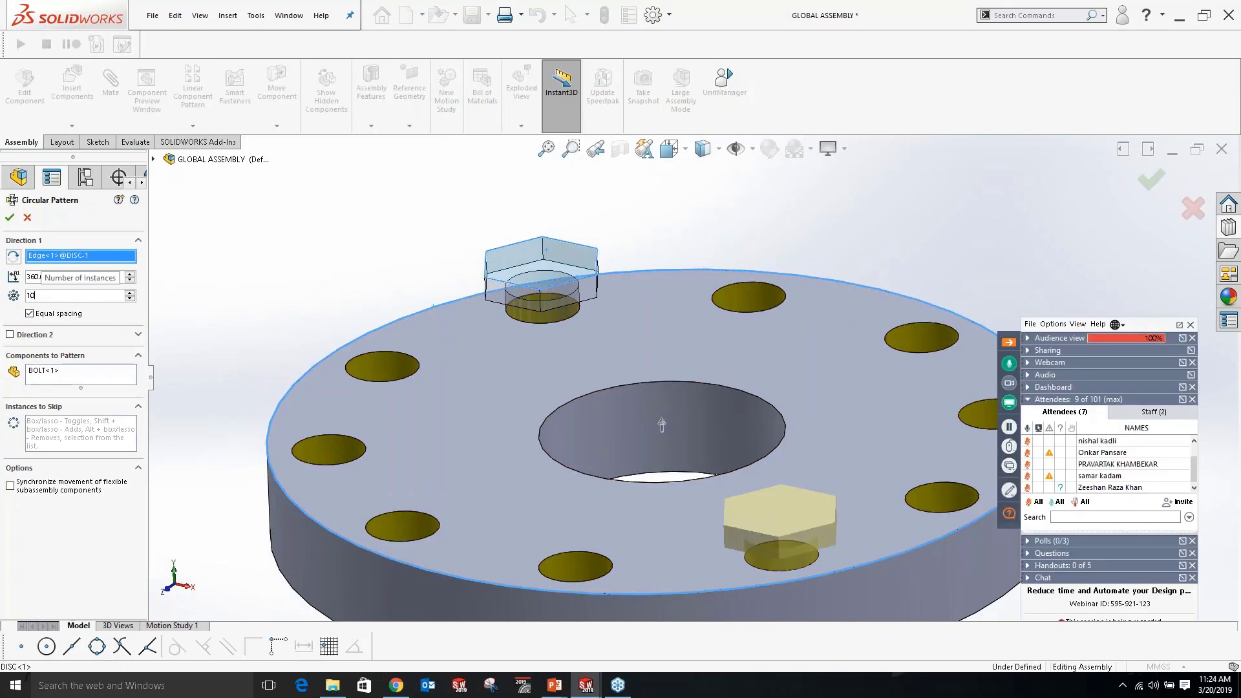
click(9, 218)
Link the instance count of the bolt pattern LocalCirPattern1 to the global variable "screw no".
click(8, 413)
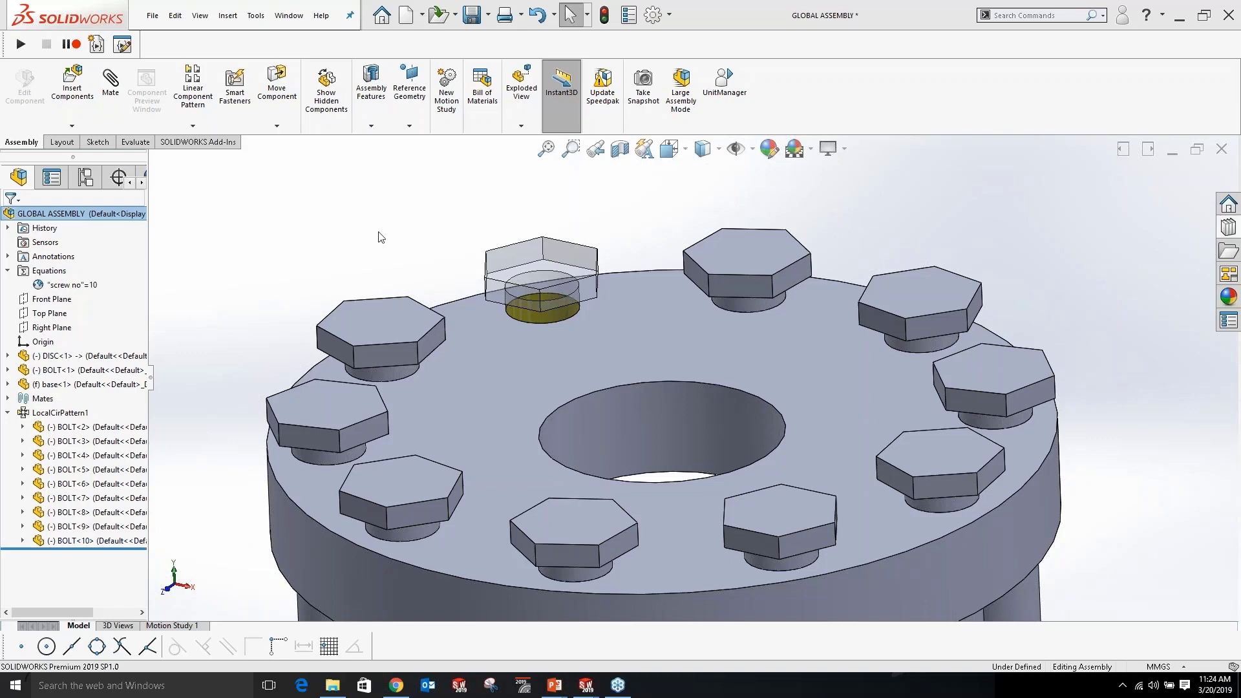
click(58, 414)
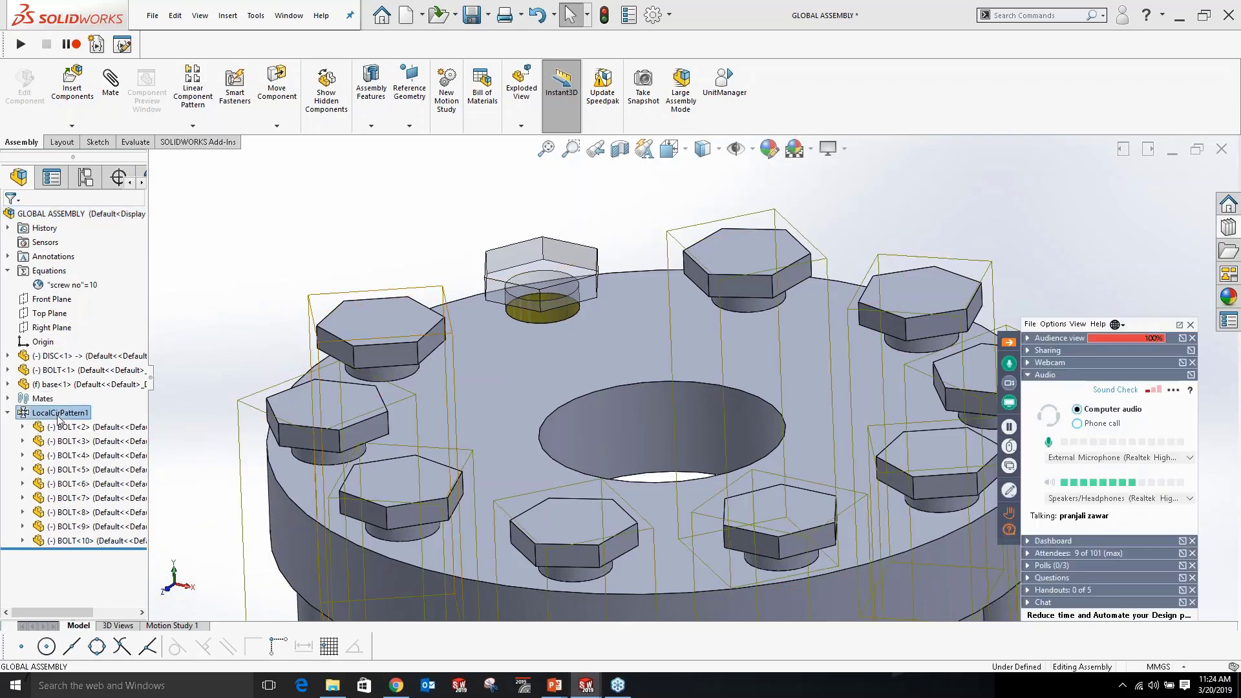
double_click(58, 415)
double_click(548, 407)
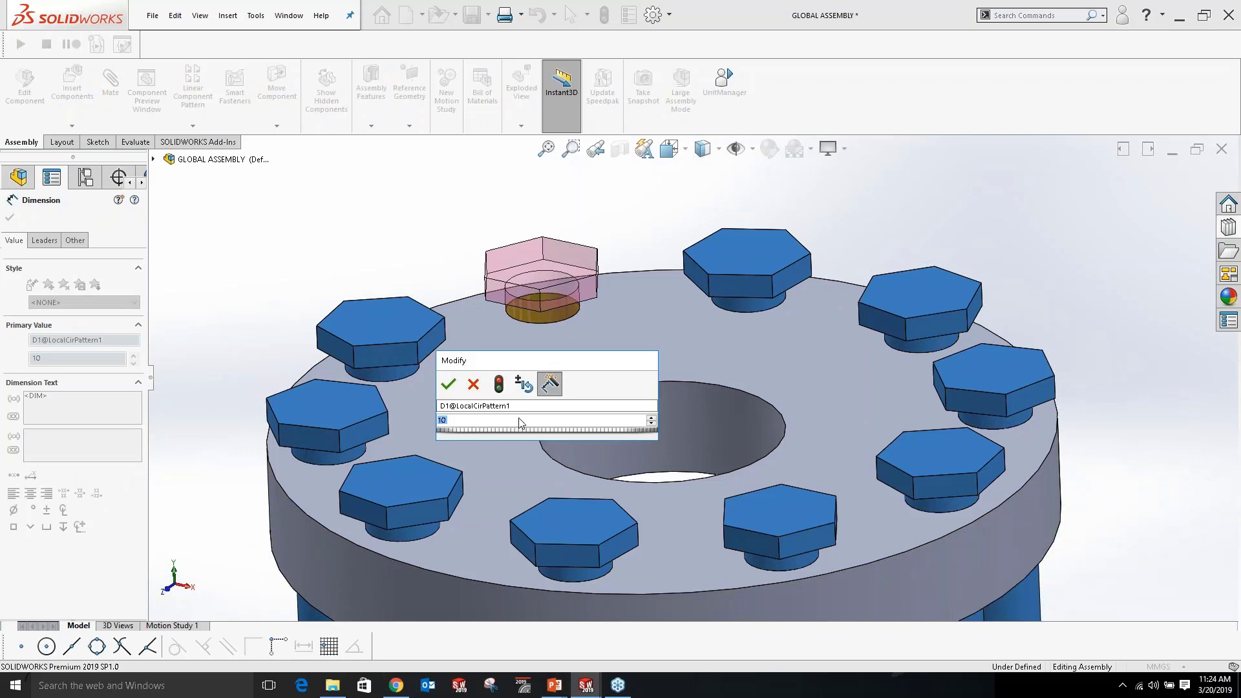
text(=)
mouse_move(522, 434)
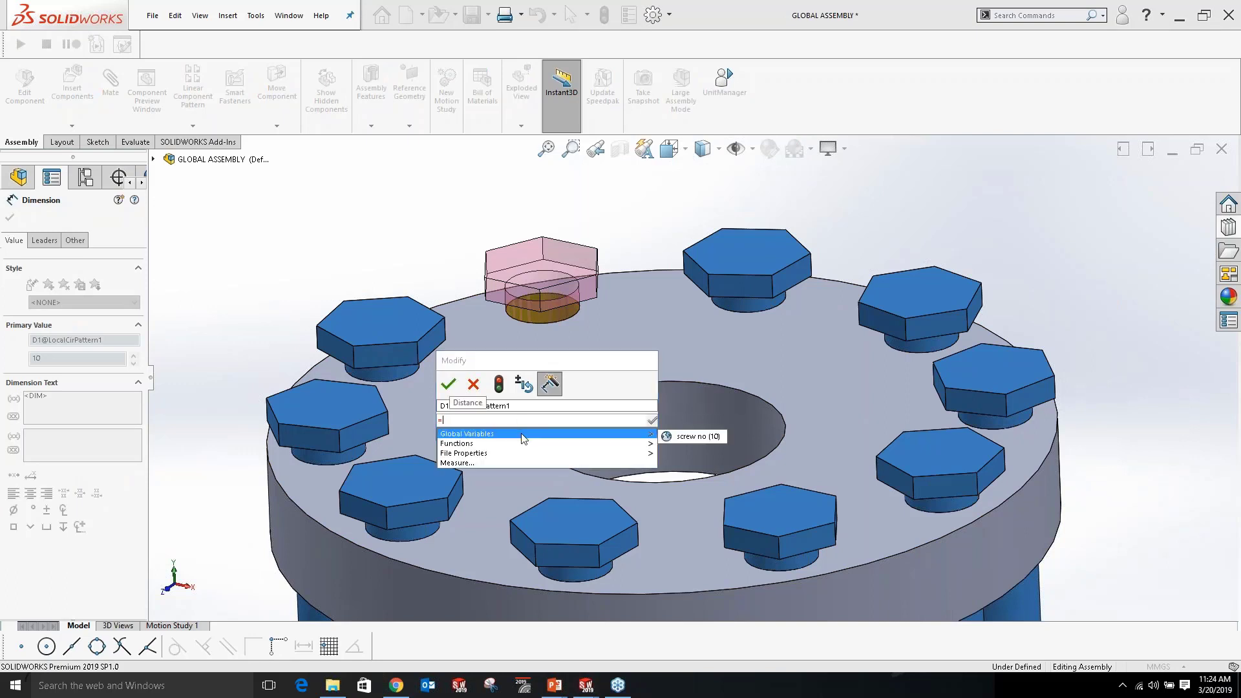
click(685, 436)
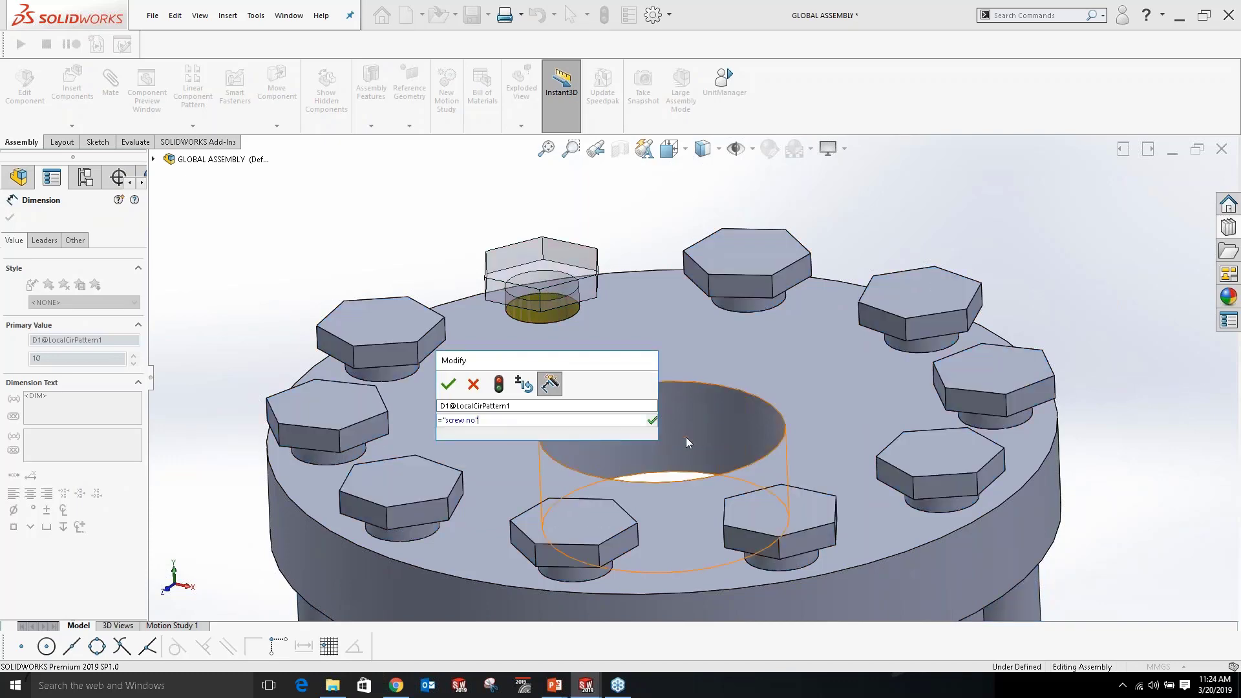
click(448, 384)
click(10, 217)
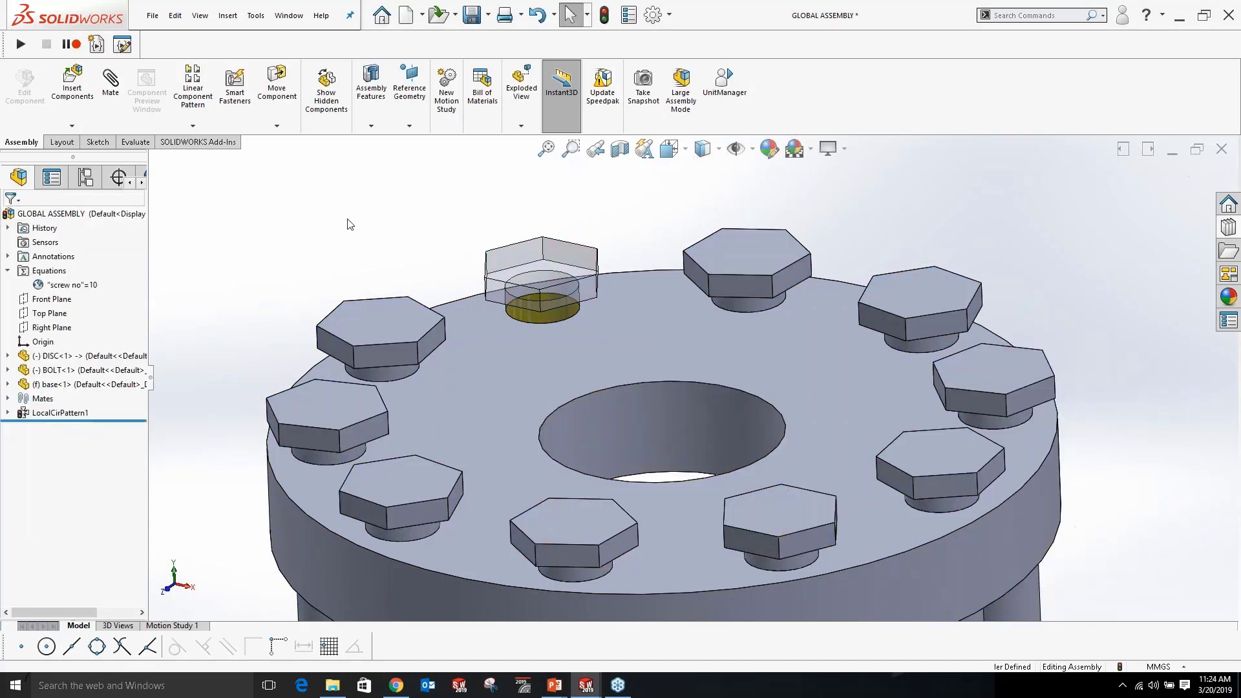
Set the global variable "screw no" to 6 in the equation manager and accept the change.
scroll(916, 352, up, 10)
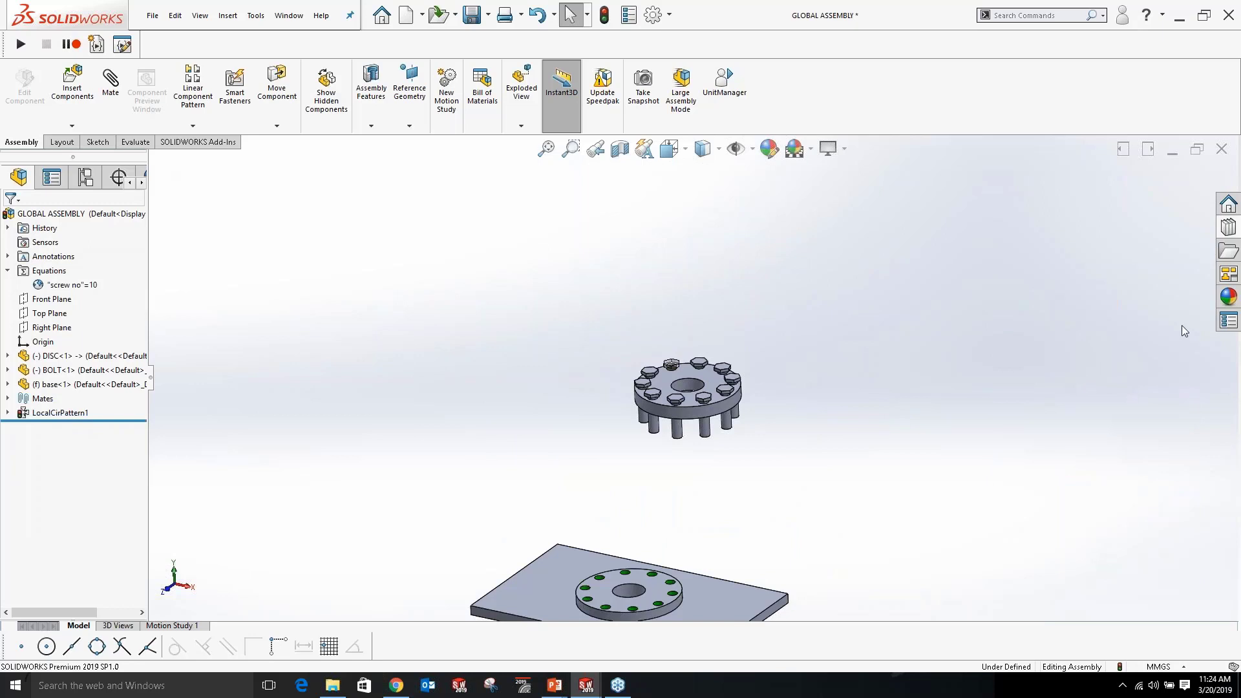
scroll(692, 468, down, 4)
scroll(690, 440, up, 4)
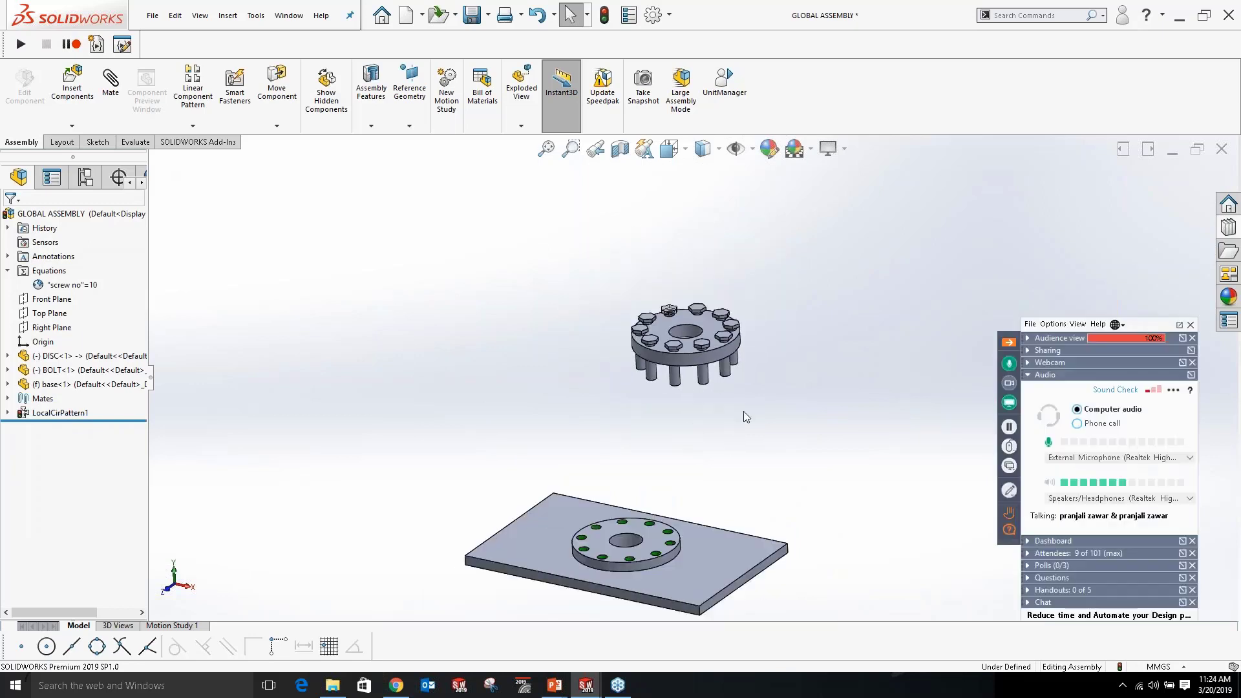
scroll(684, 446, down, 4)
scroll(684, 446, up, 4)
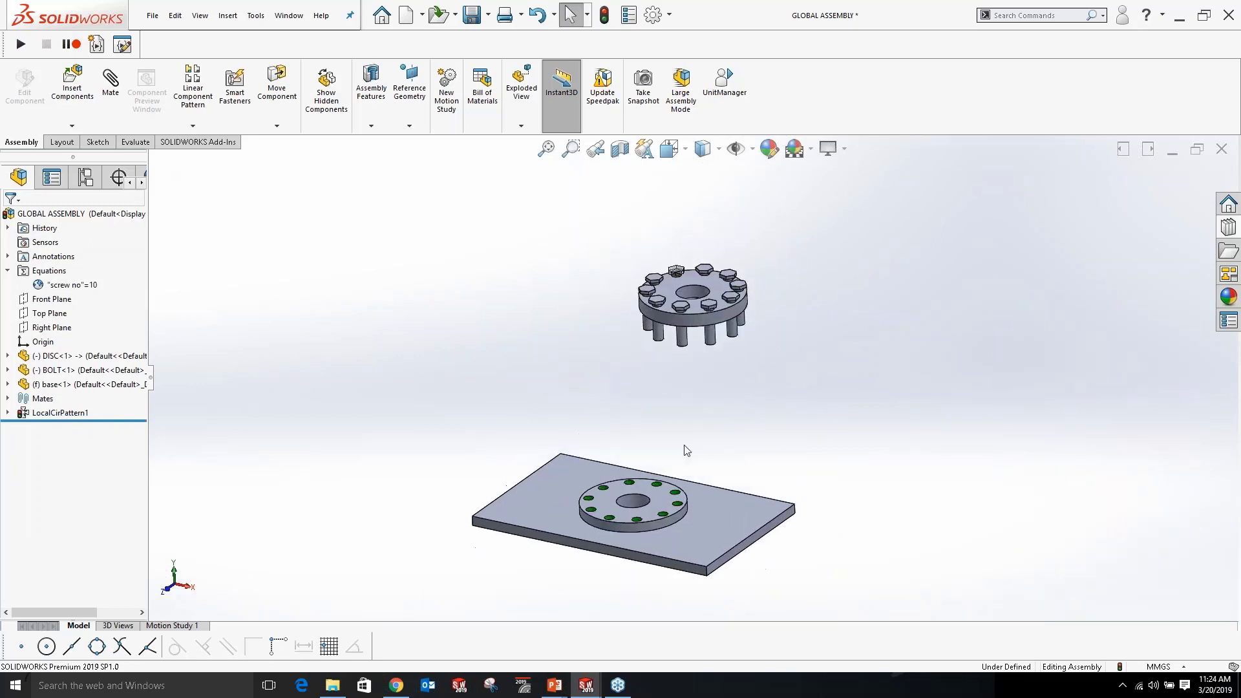
right_click(62, 284)
click(94, 289)
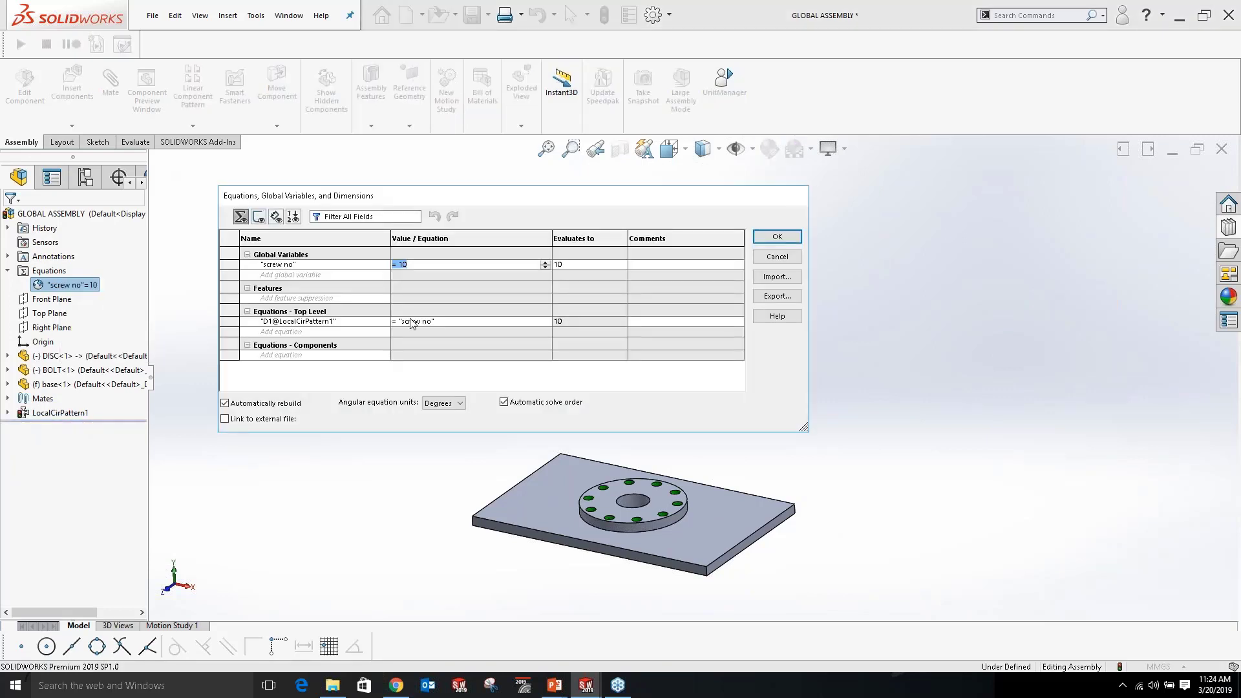
drag(484, 199, 1058, 182)
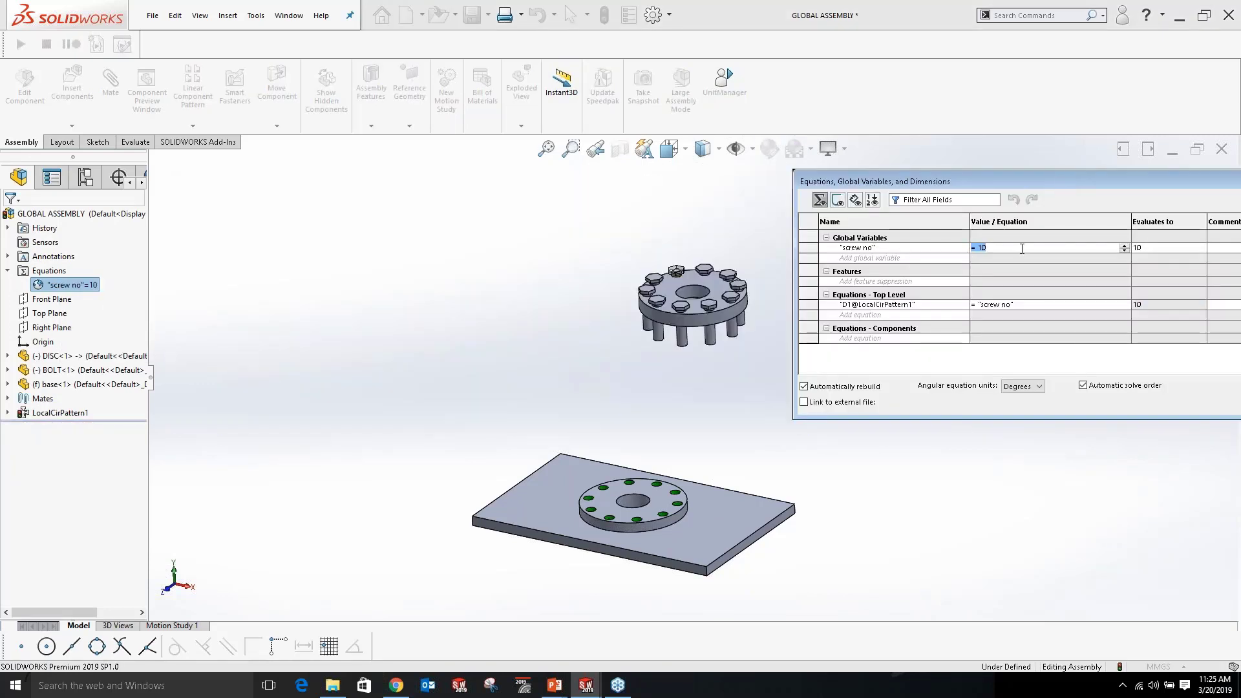
click(1034, 247)
key(BackSpace)
key(BackSpace)
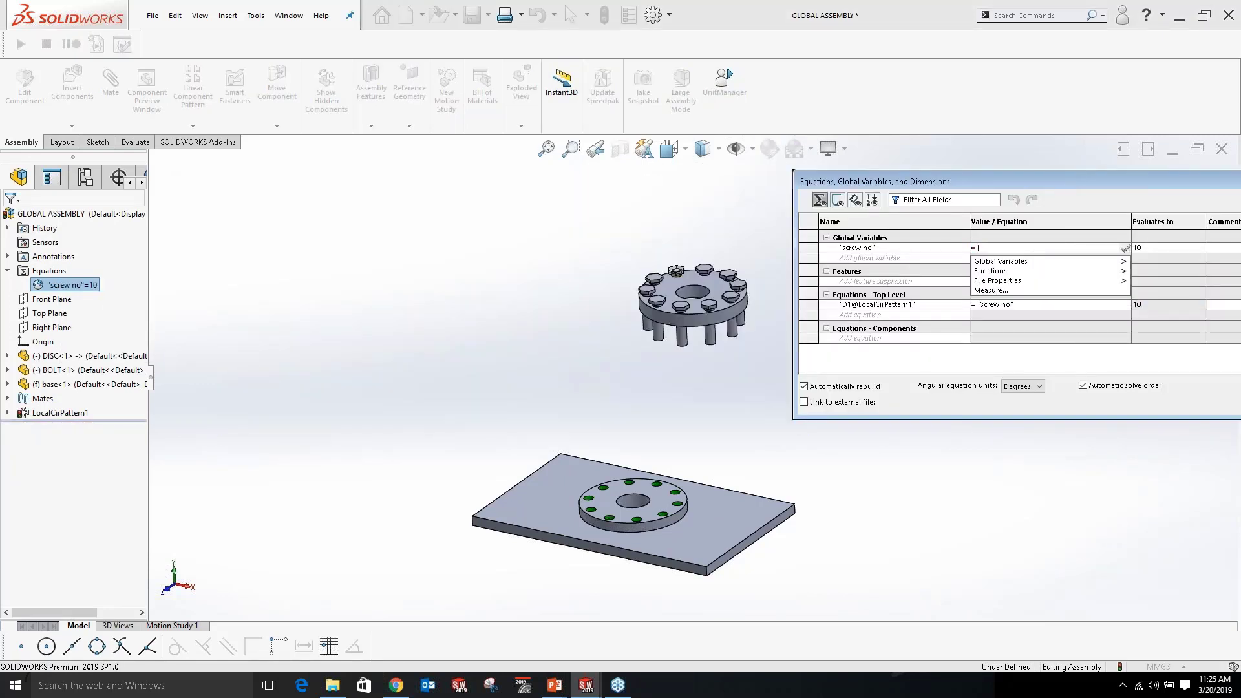
text(6)
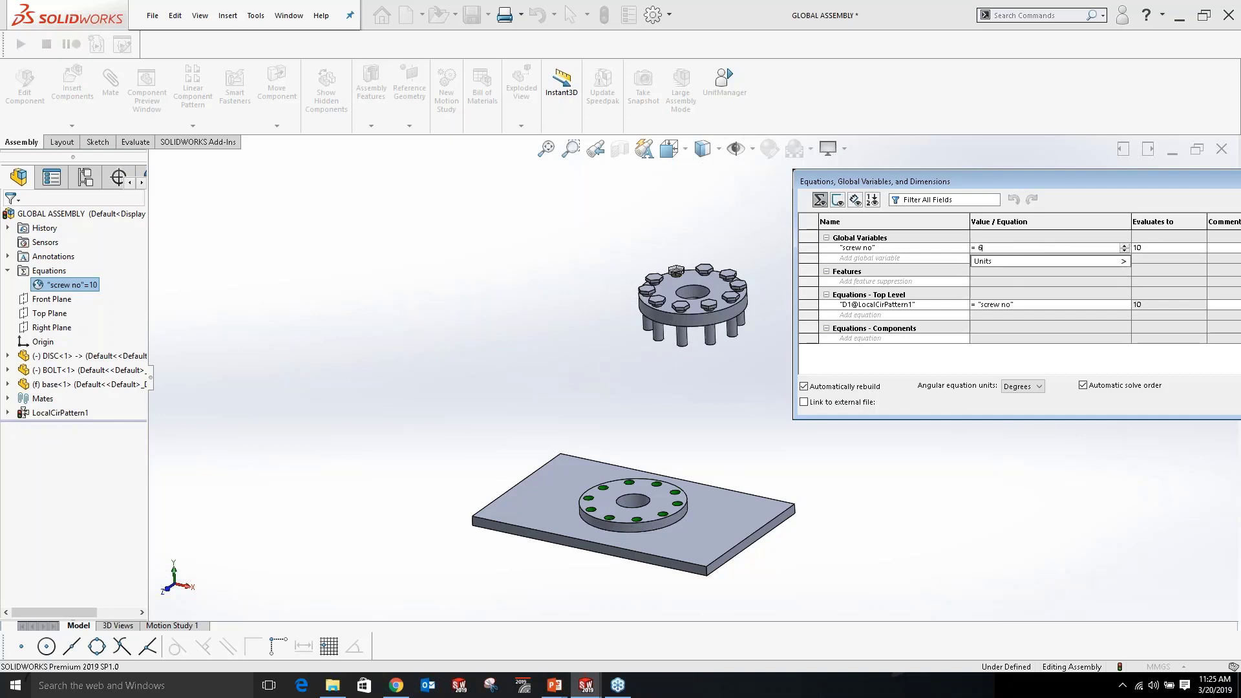
key(Tab)
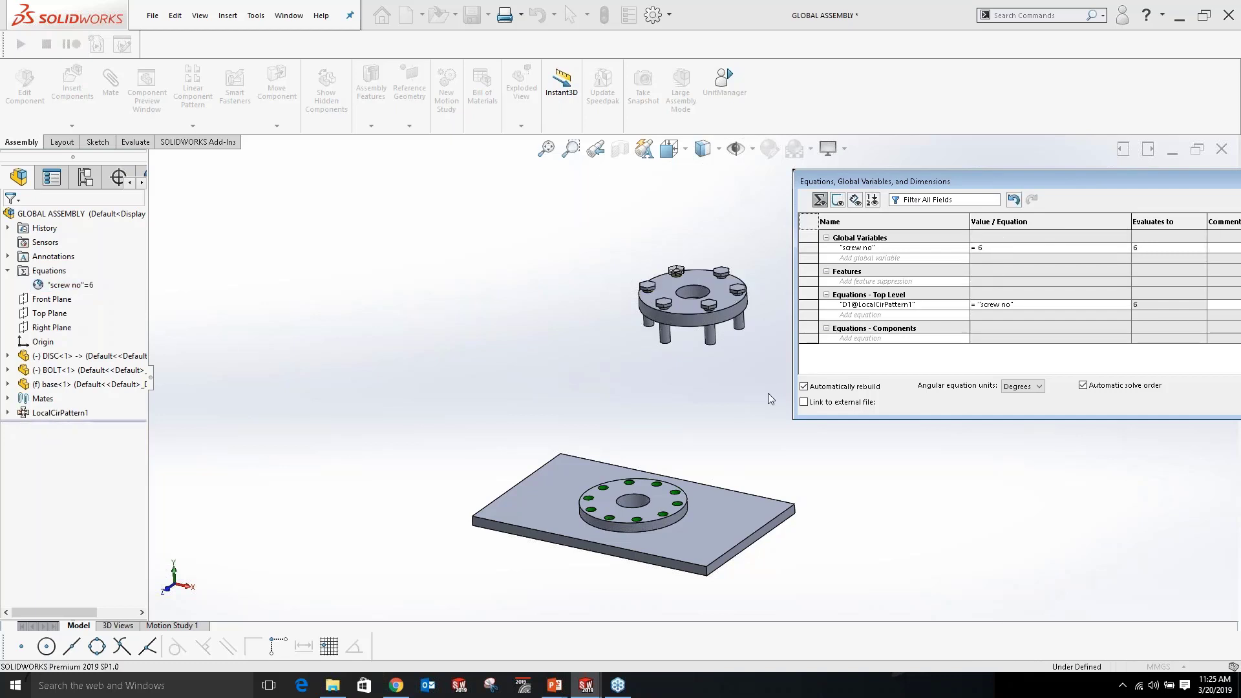
scroll(728, 288, down, 5)
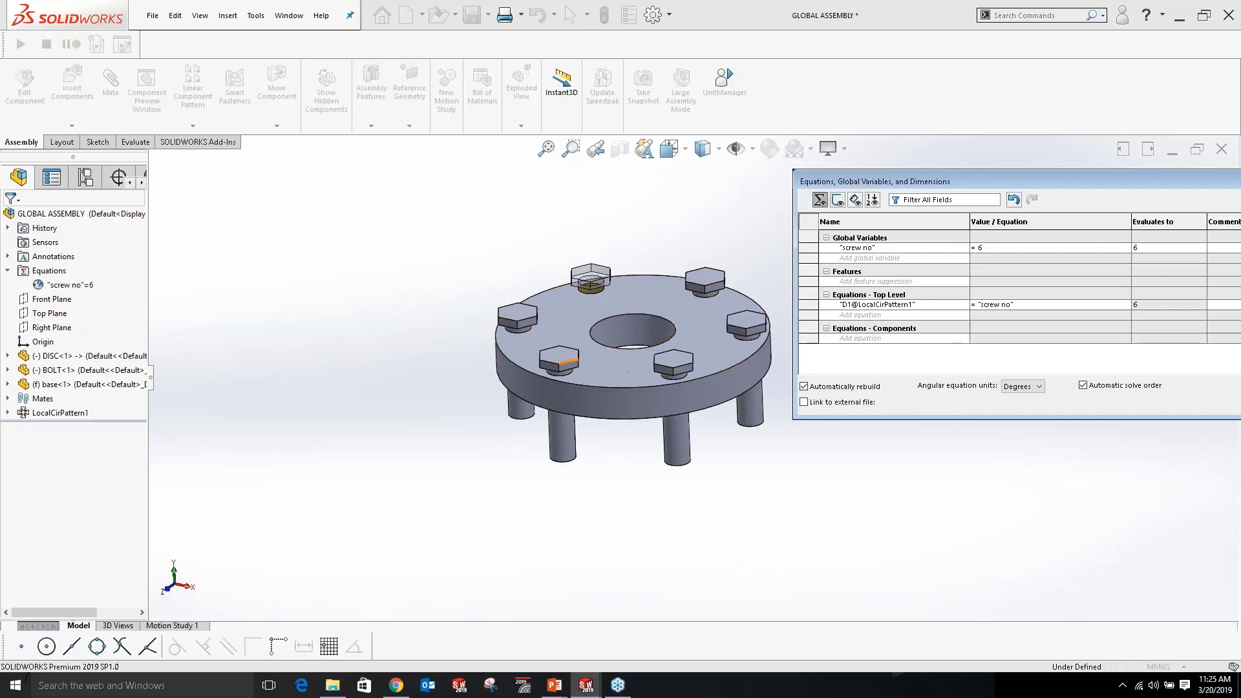
drag(997, 185, 585, 167)
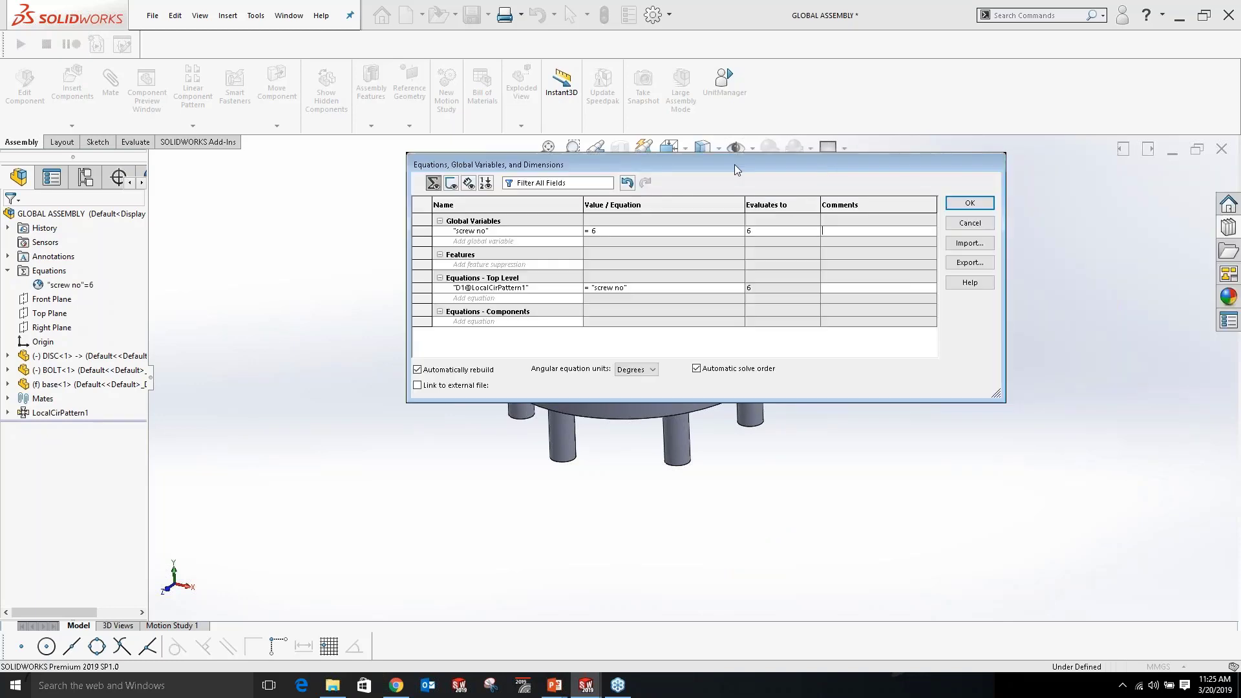
click(969, 205)
scroll(801, 440, up, 5)
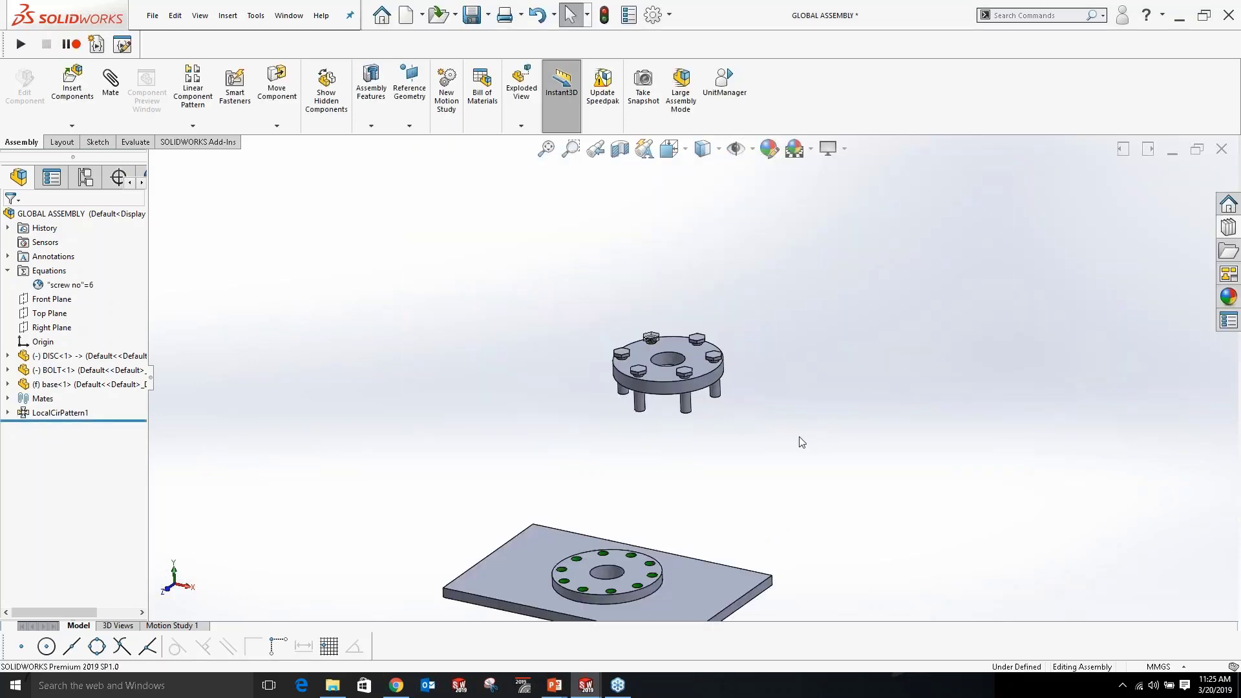
scroll(633, 447, down, 6)
scroll(750, 383, up, 5)
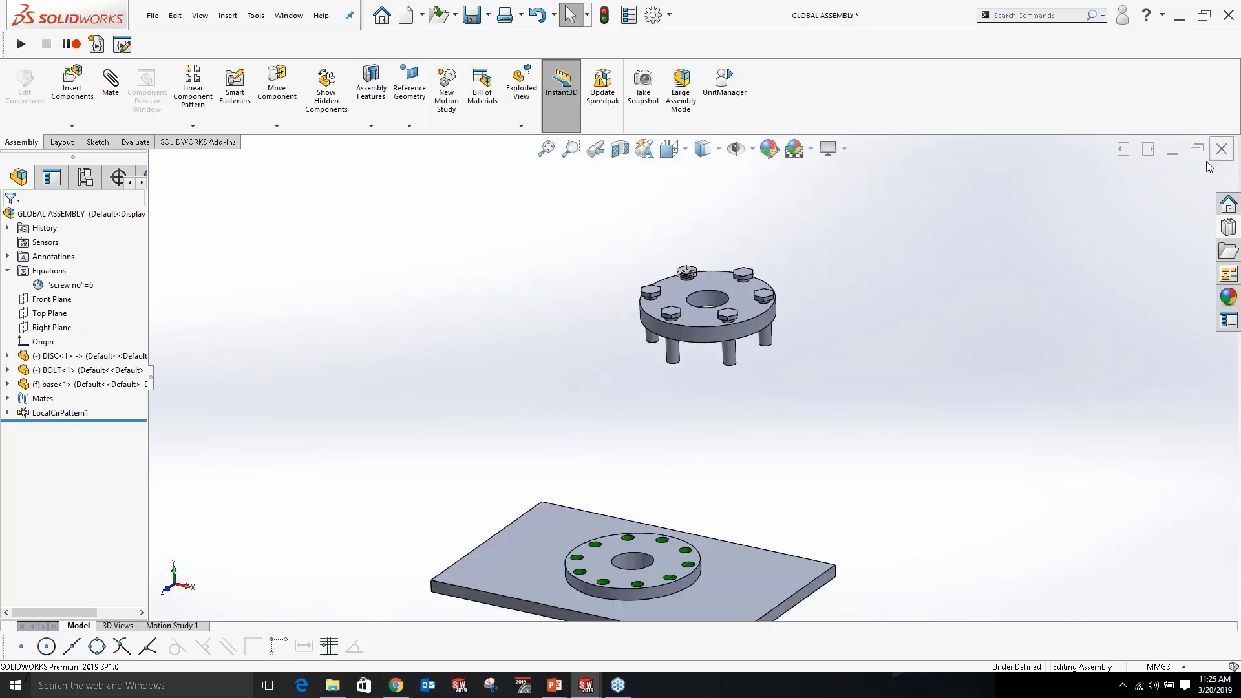
scroll(792, 330, down, 4)
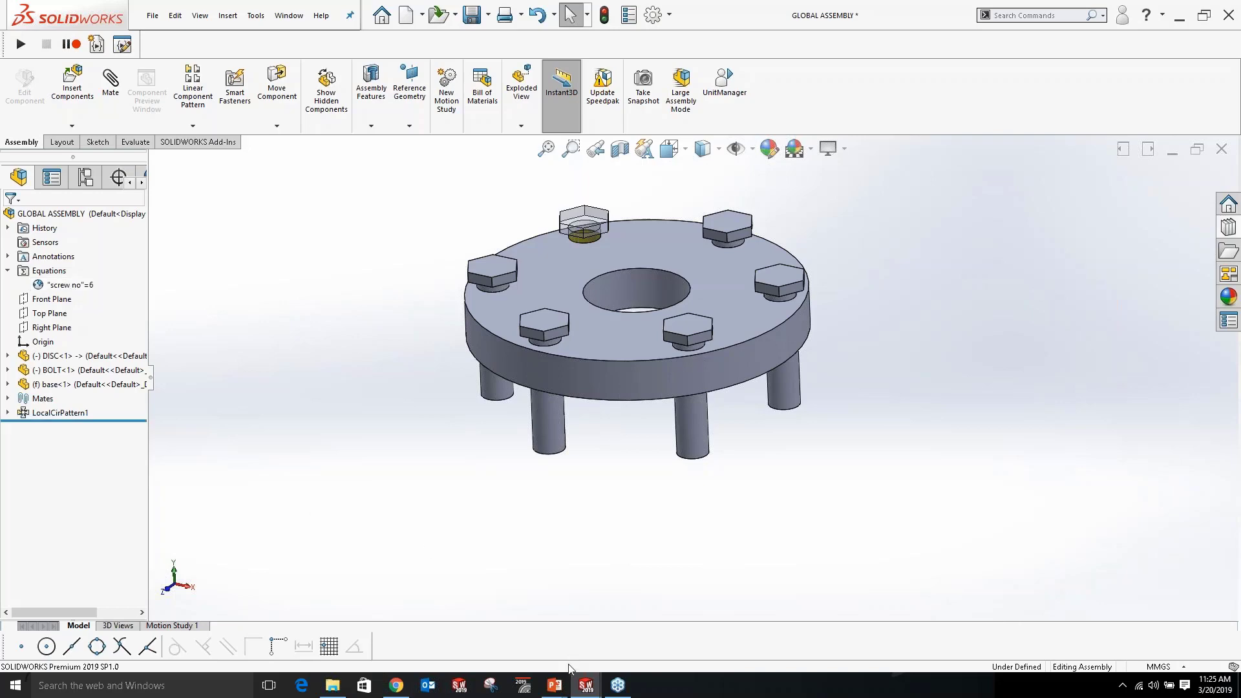
Switch to the PowerPoint slide show and advance to the "TOOLBOX / FASTENERS" slide.
mouse_move(556, 688)
click(485, 614)
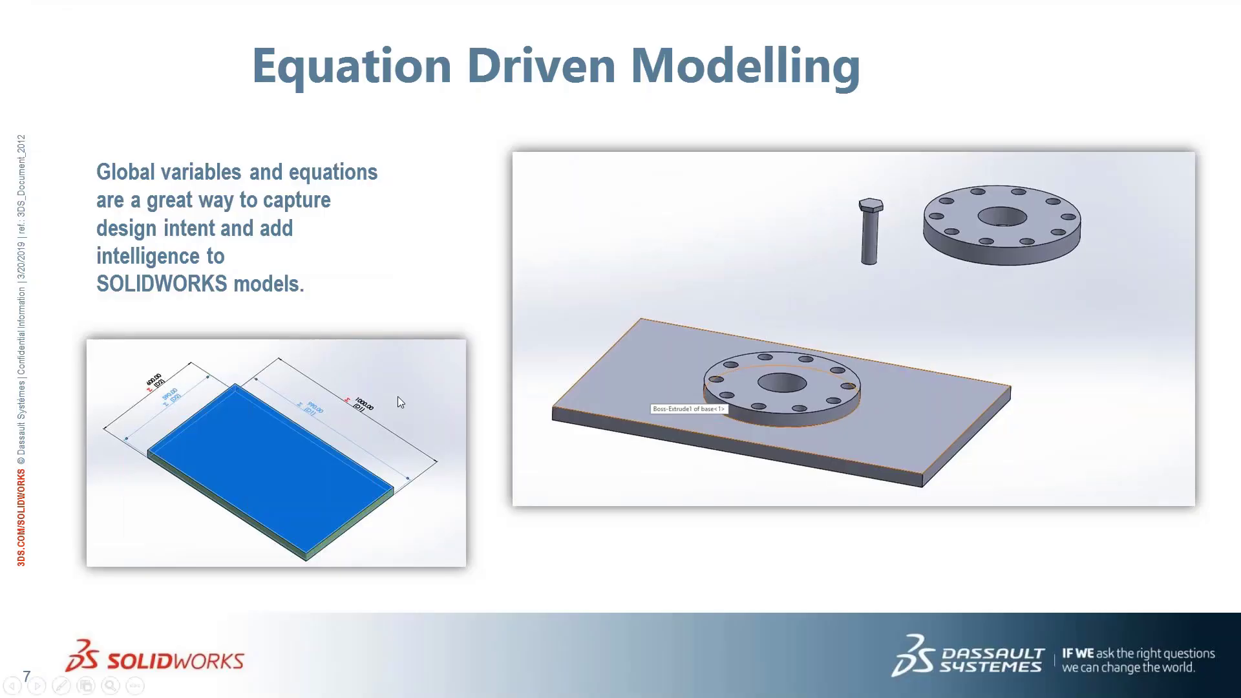
key(Right)
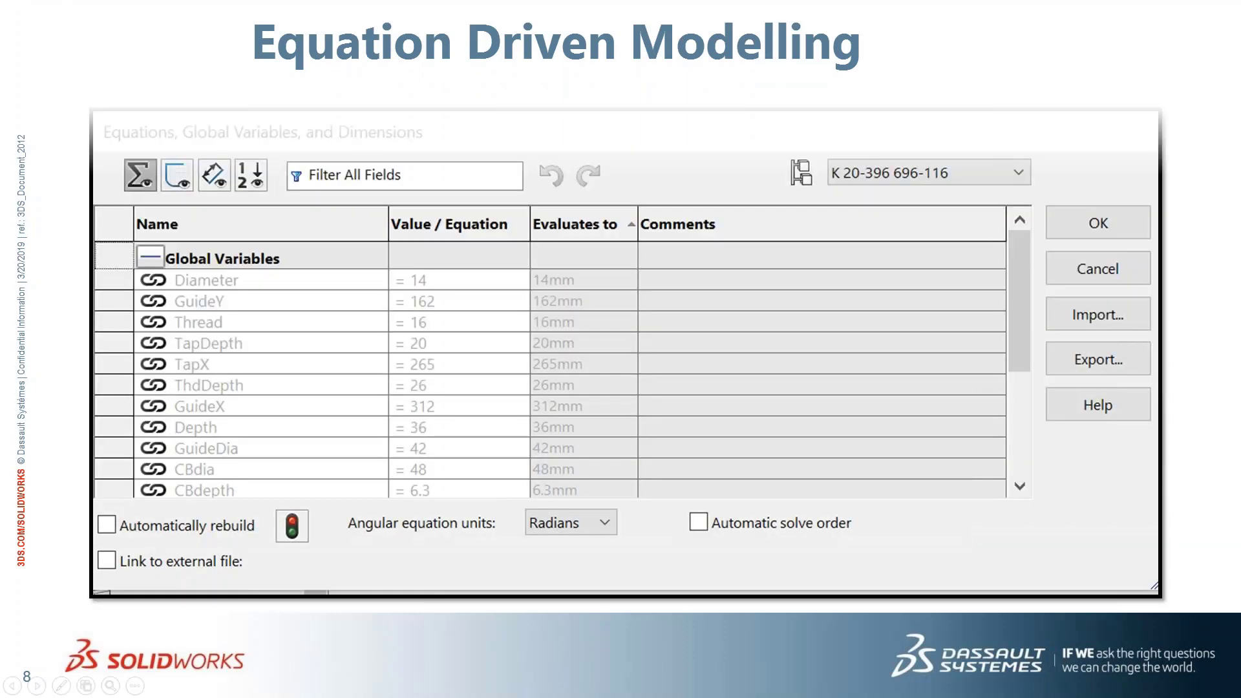
key(Right)
key(Right)
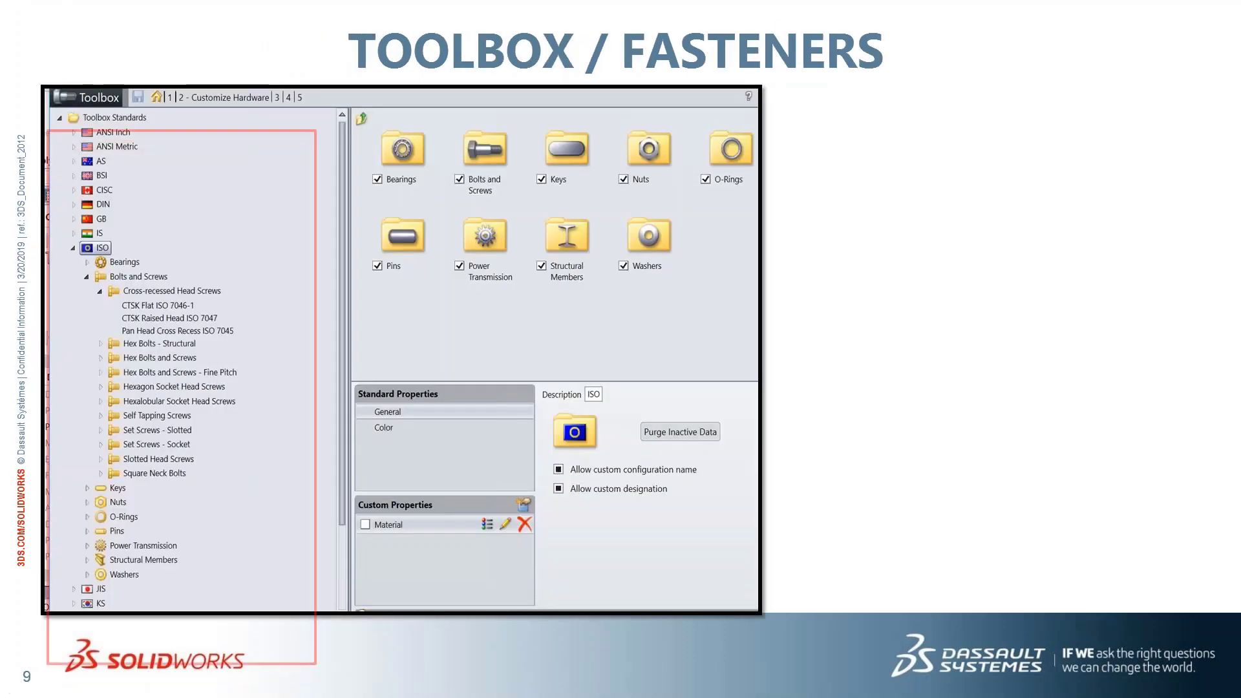